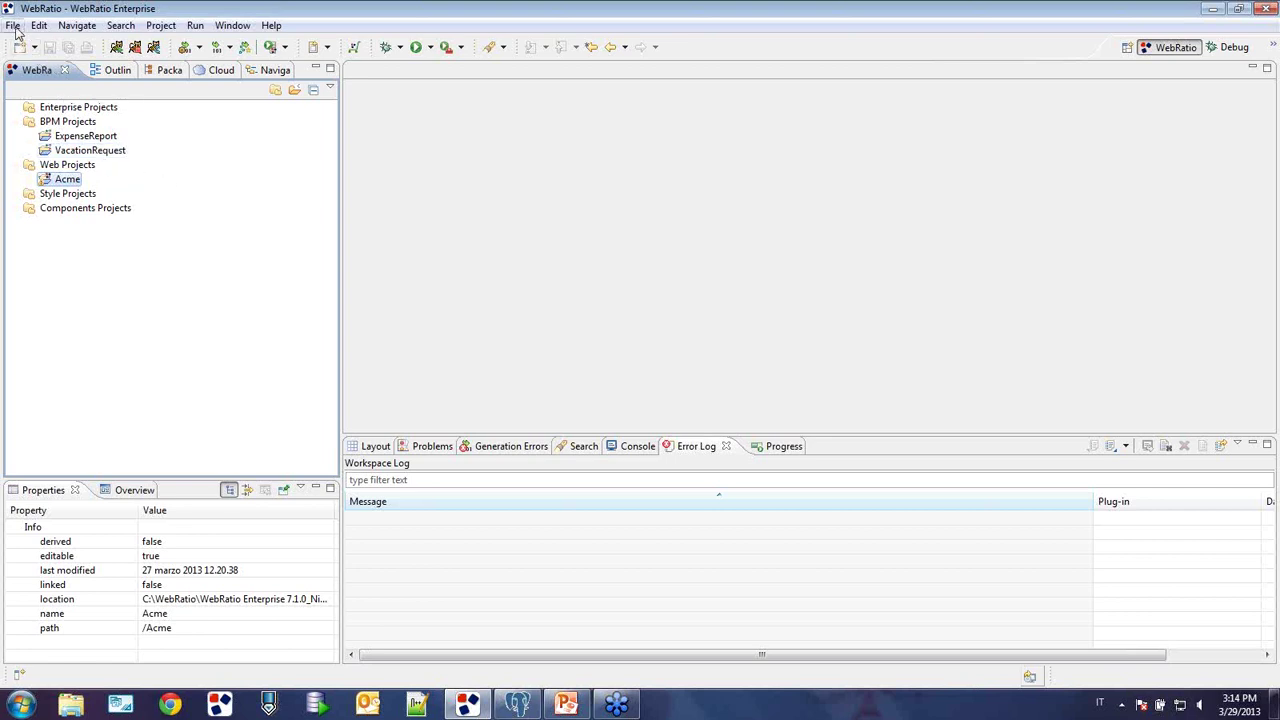
- Start a new Enterprise Project named EmployeesManager in the default location and proceed to its DataModel Project settings
left_click(13, 25)
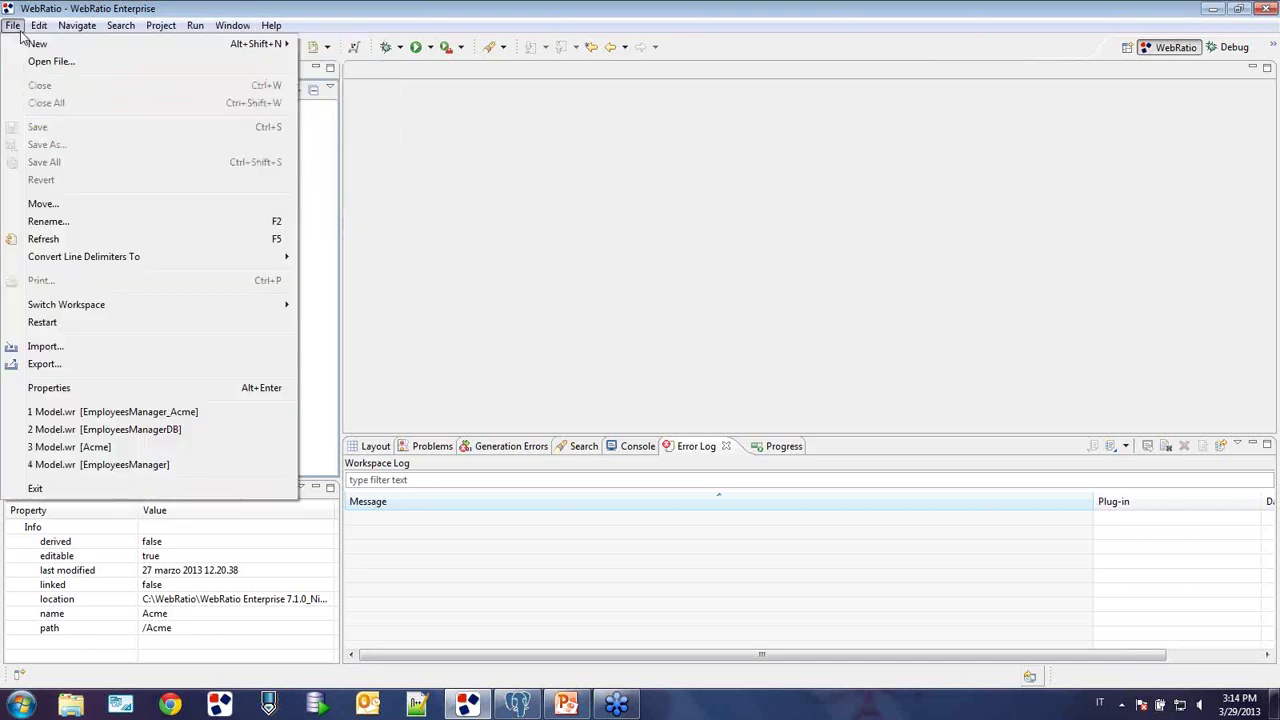
mouse_move(40, 46)
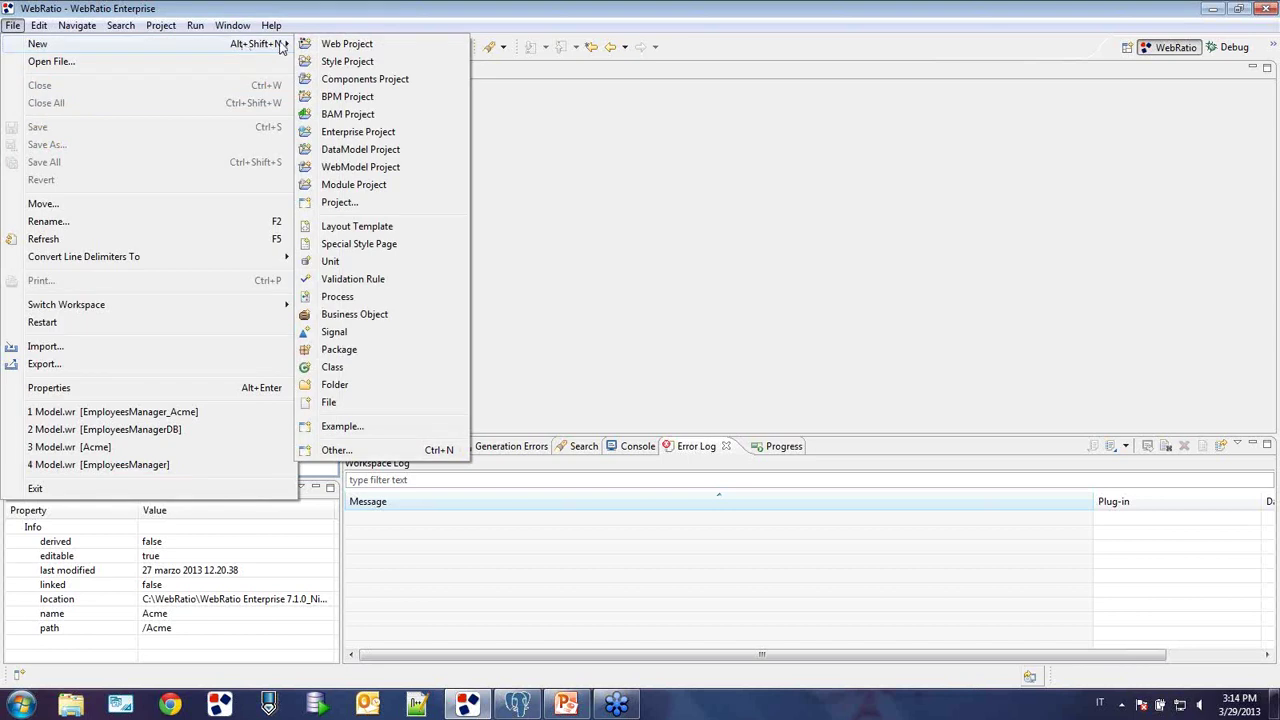
left_click(357, 132)
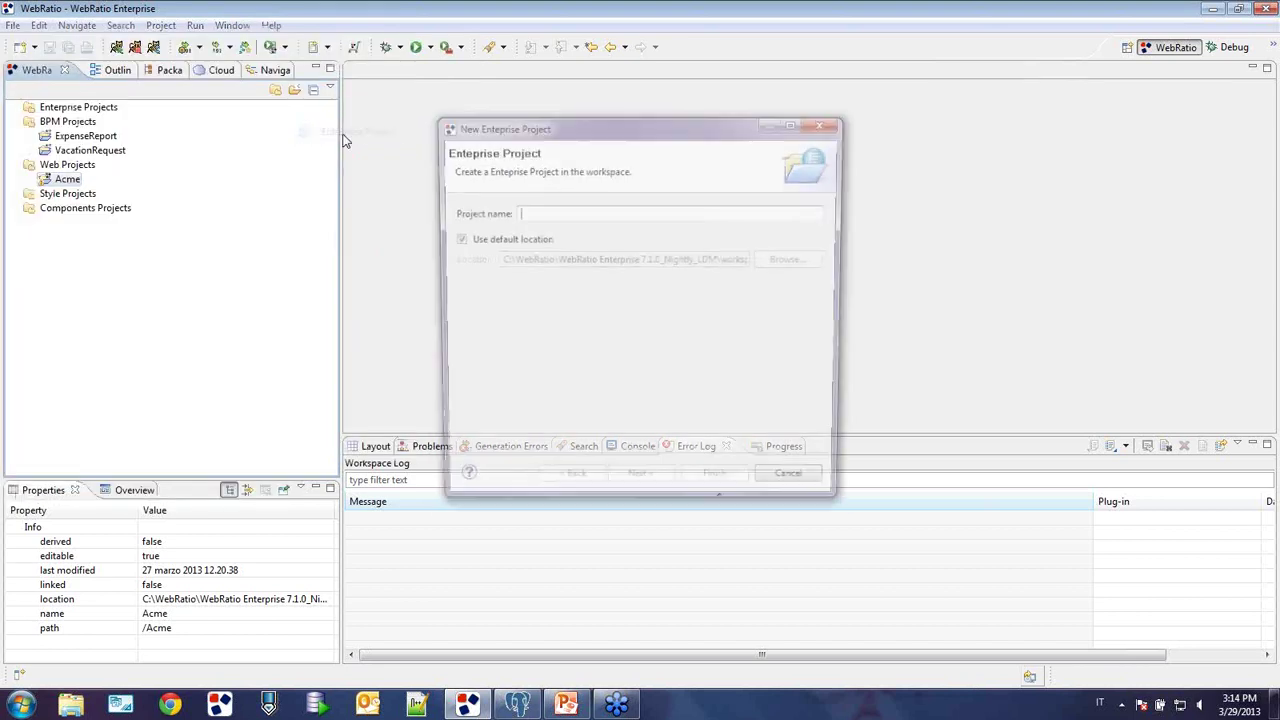
left_click_drag(594, 141, 584, 151)
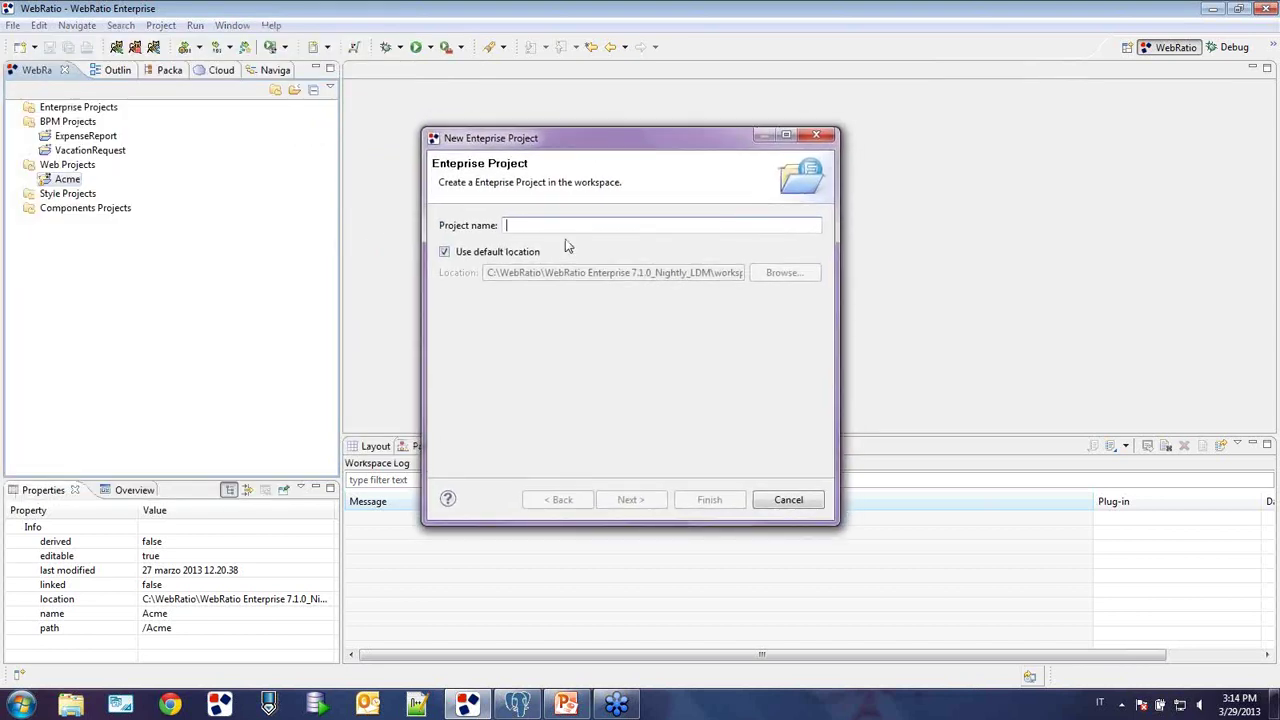
type("E")
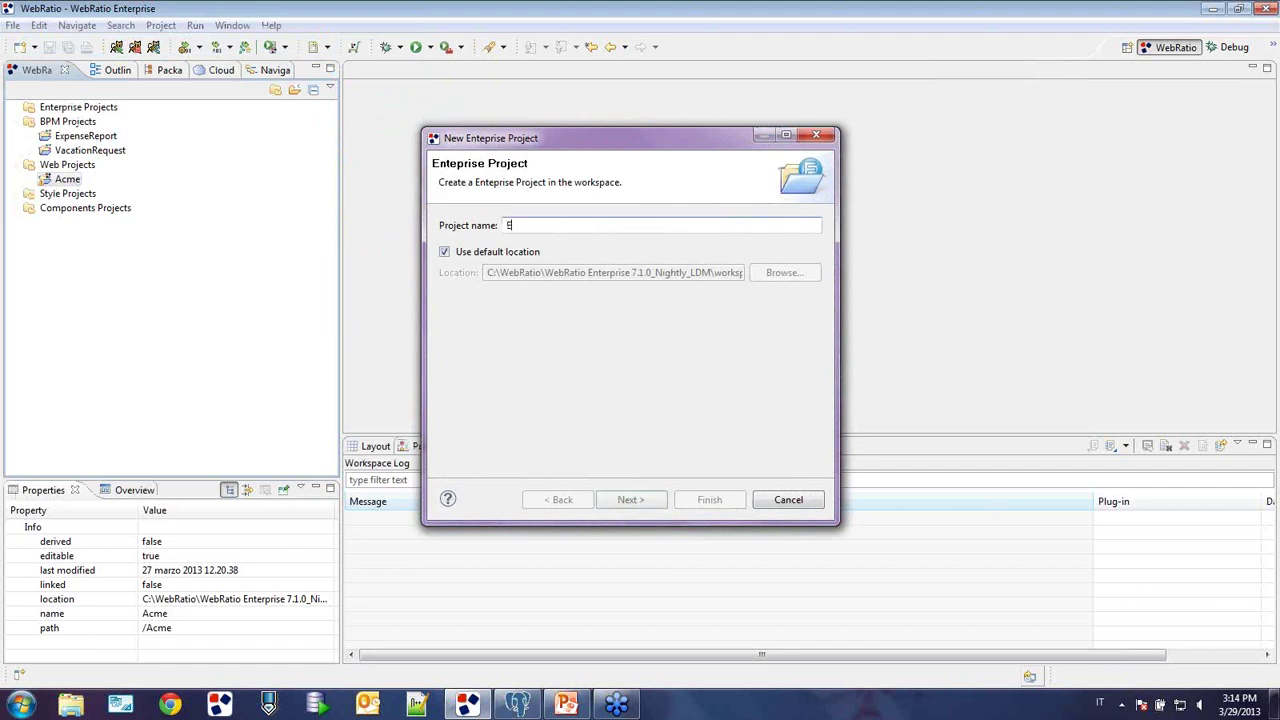
type("mpl")
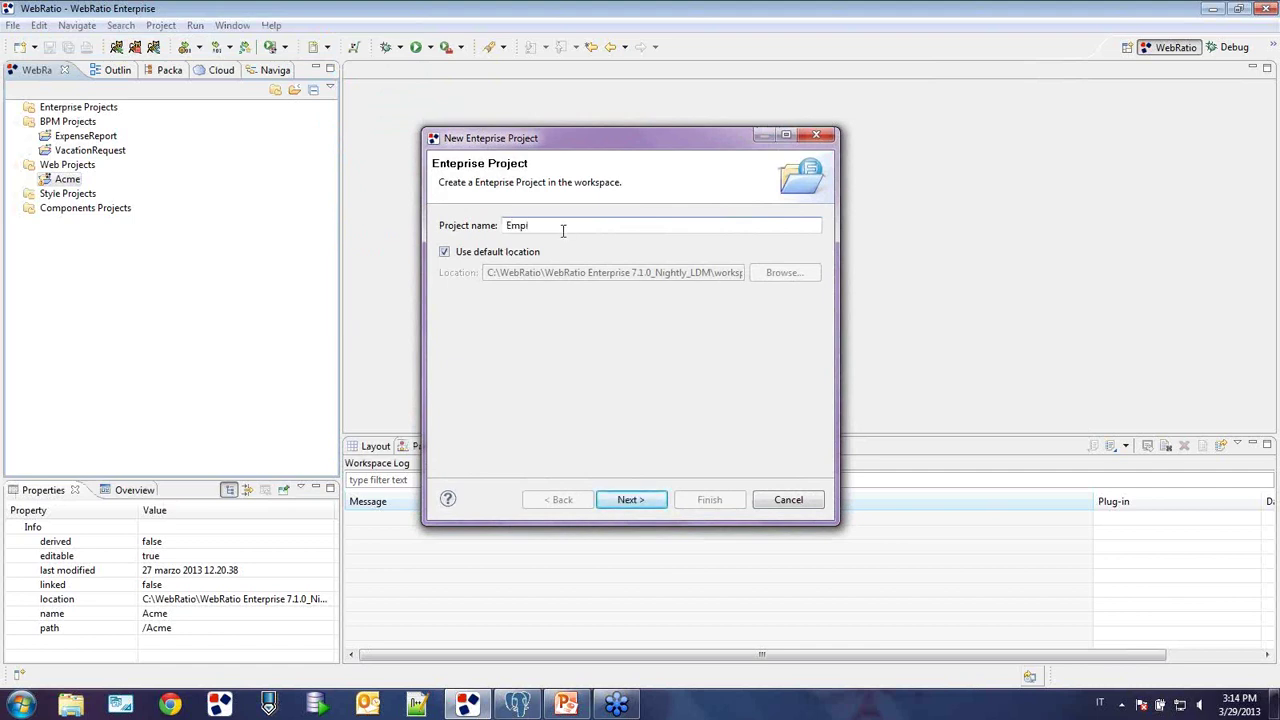
type("oyeesManager")
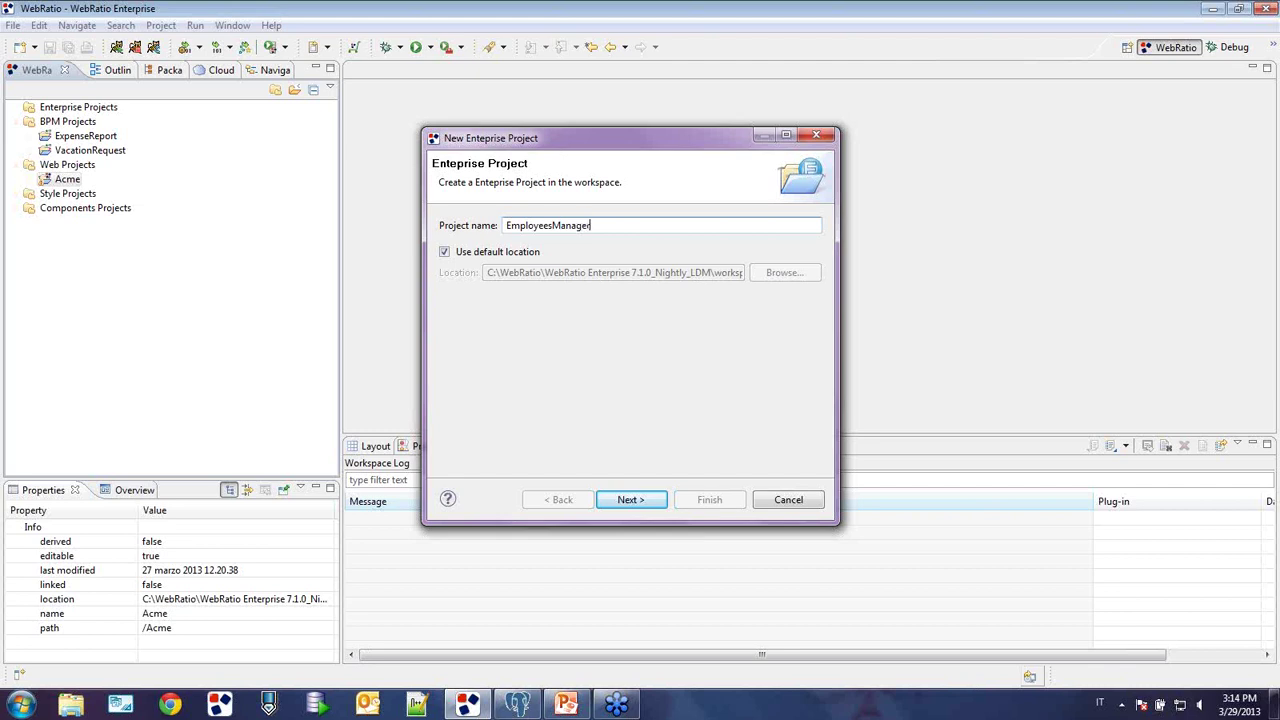
left_click(619, 508)
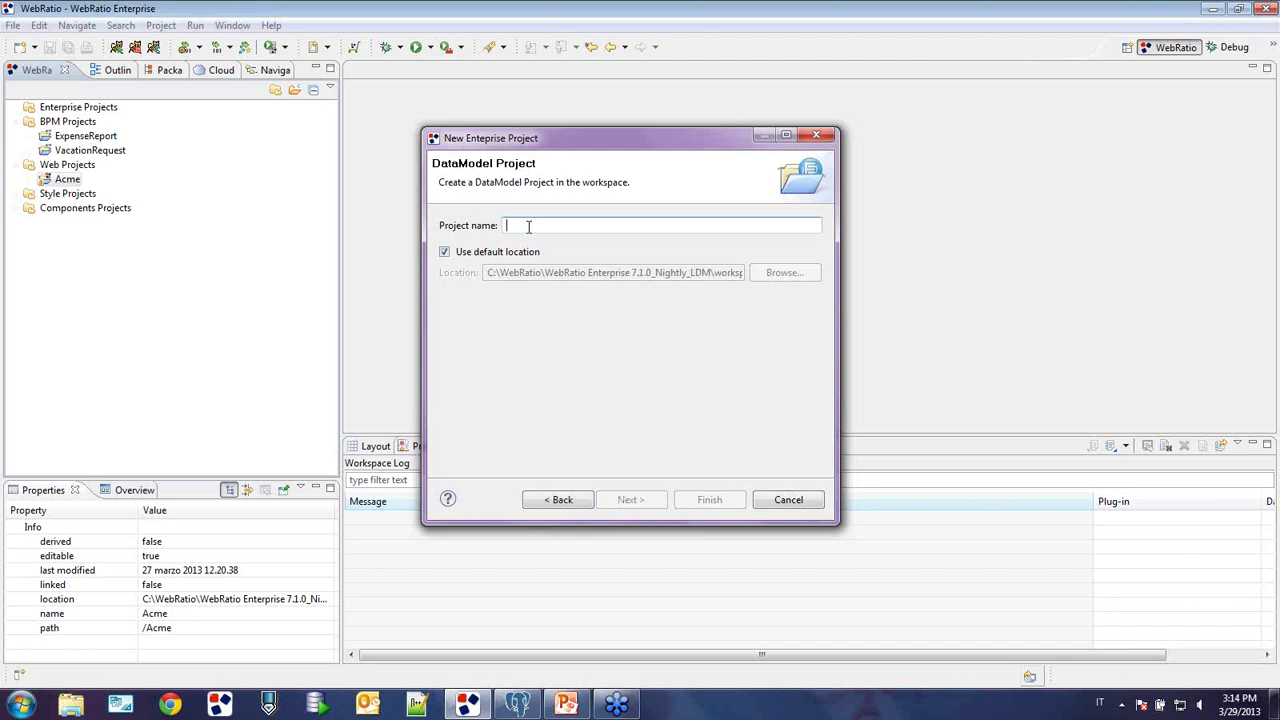
- Name the DataModel Project EmployessManagerDB and finish creating the enterprise project
type("EmployessM")
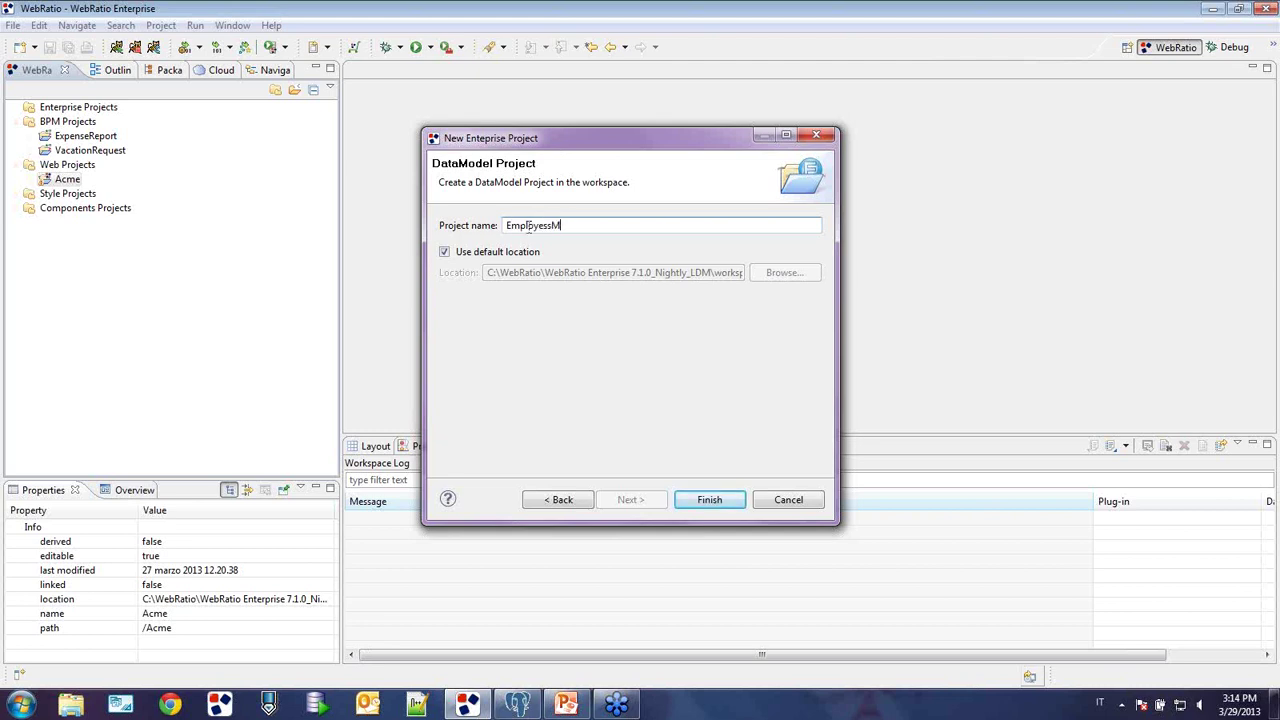
type("anagerDB")
left_click(704, 503)
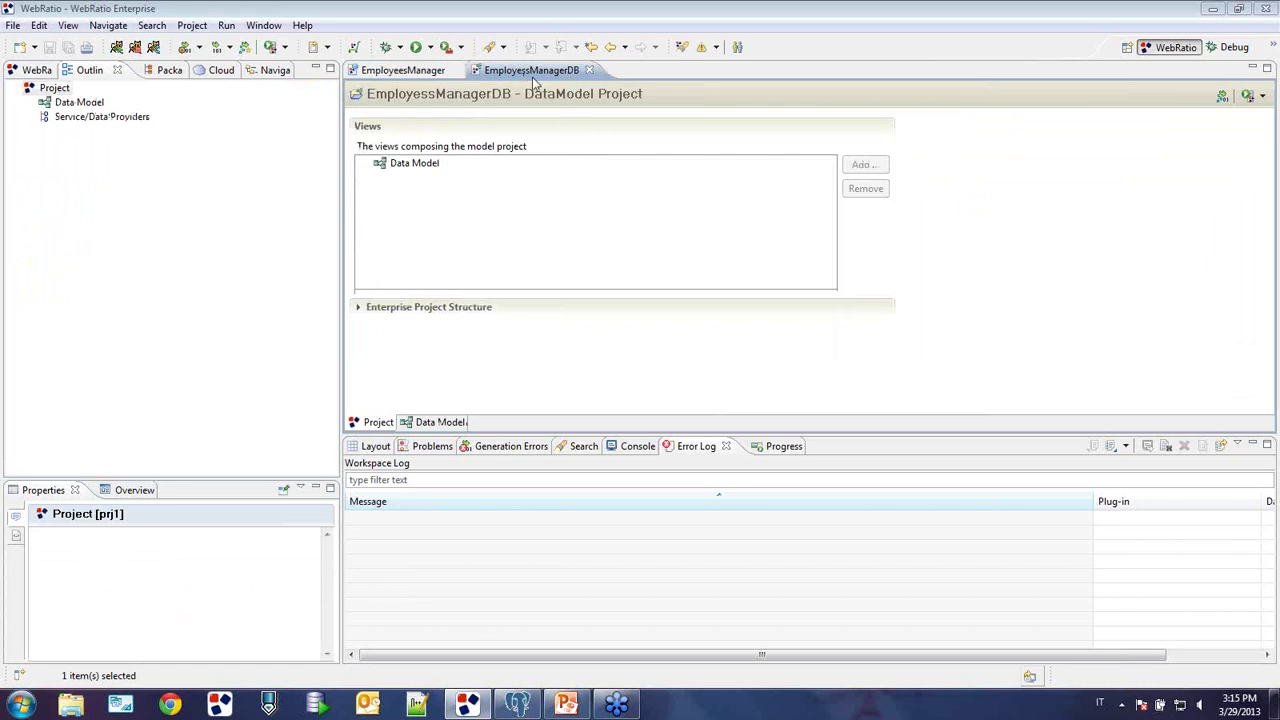
- Examine the EmployeesManager project structure and the data model diagram of EmployessManagerDB
left_click(392, 75)
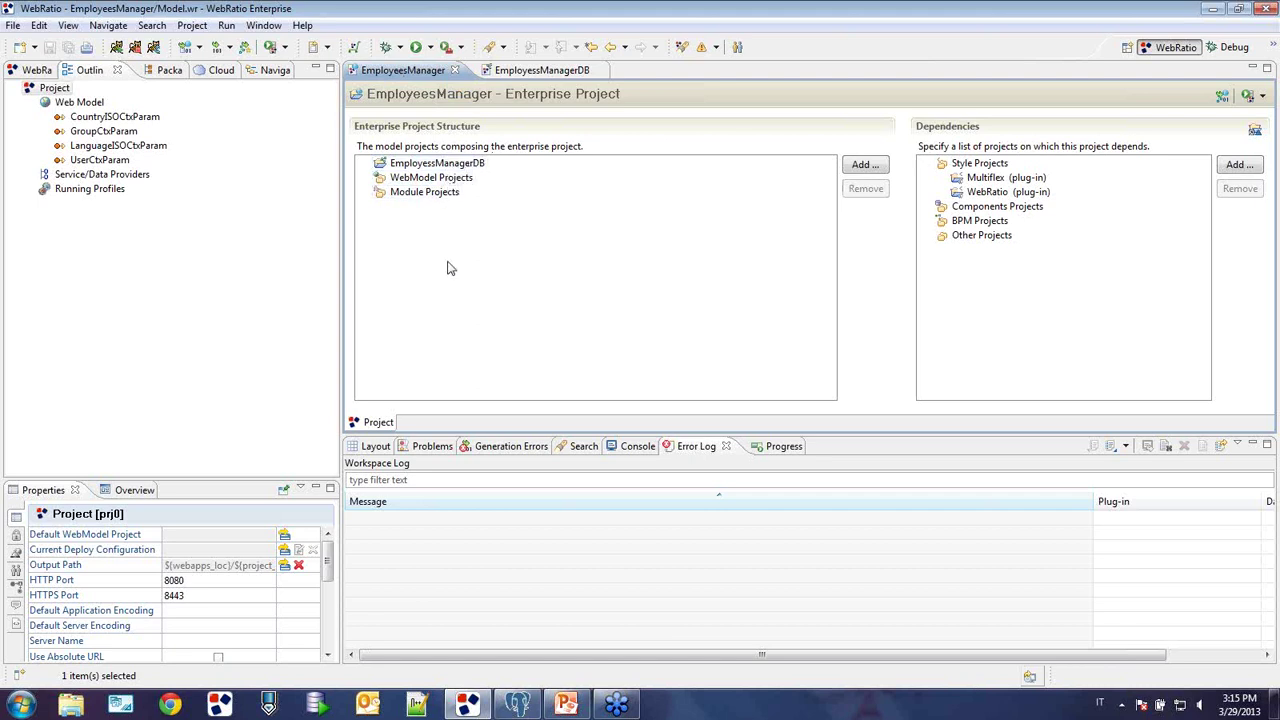
double_click(433, 164)
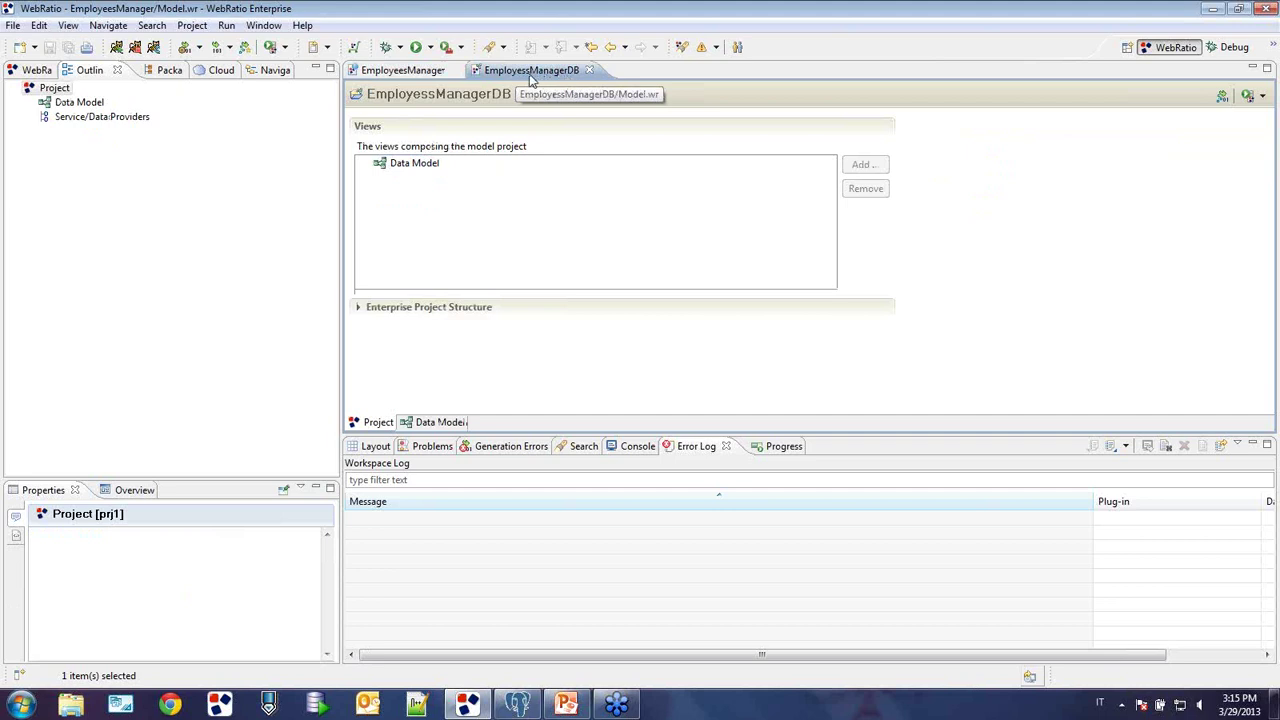
left_click(433, 423)
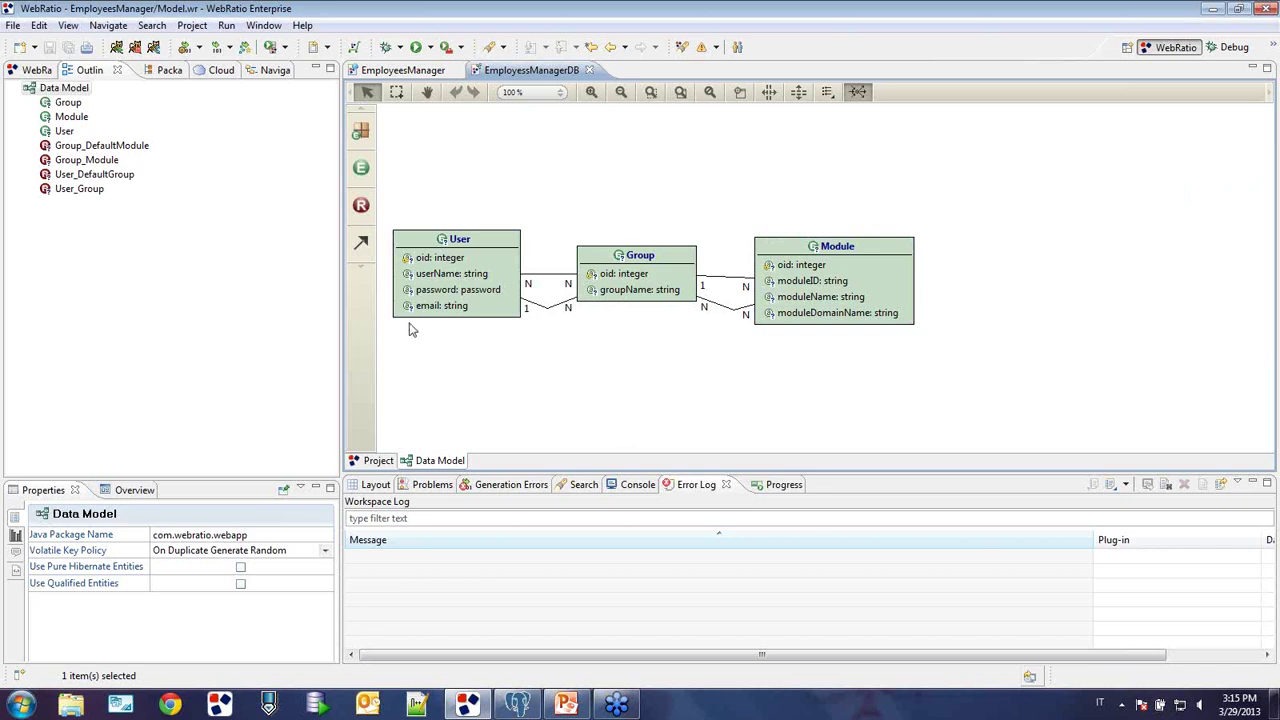
- Create a WebModel Project named ExpenseReportManager inside the EmployeesManager enterprise project
left_click(13, 25)
mouse_move(30, 45)
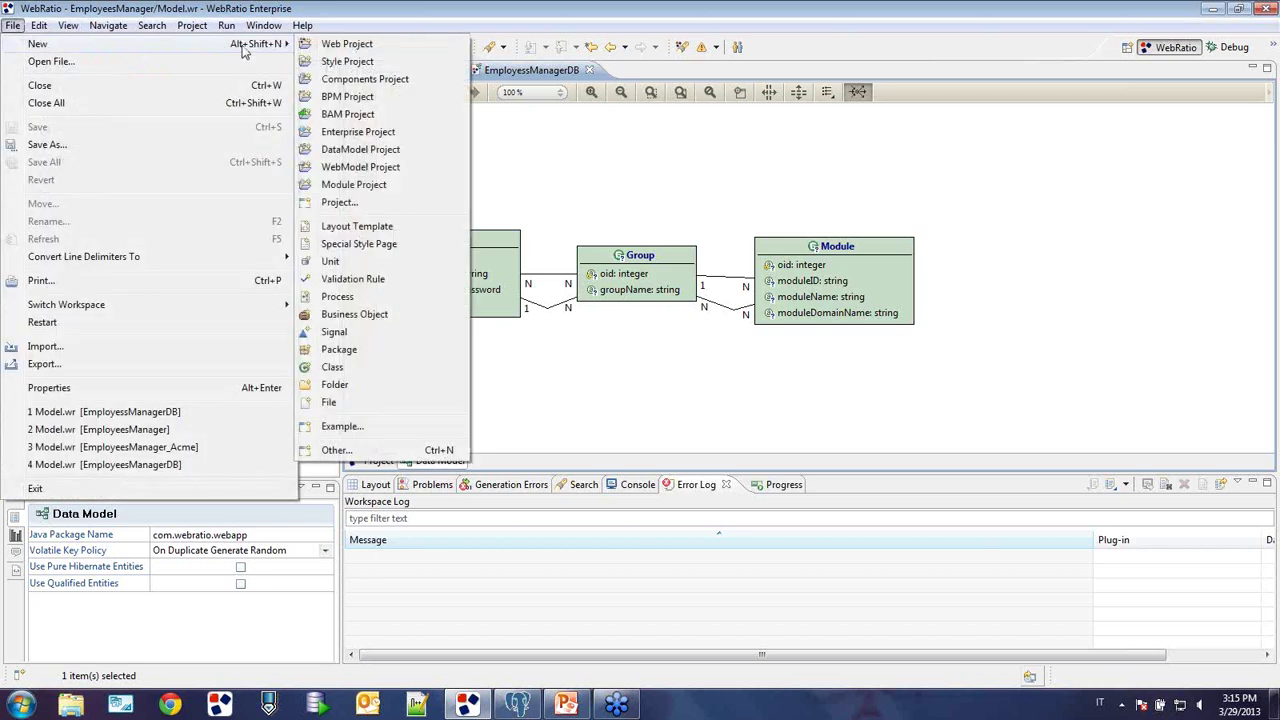
left_click(344, 168)
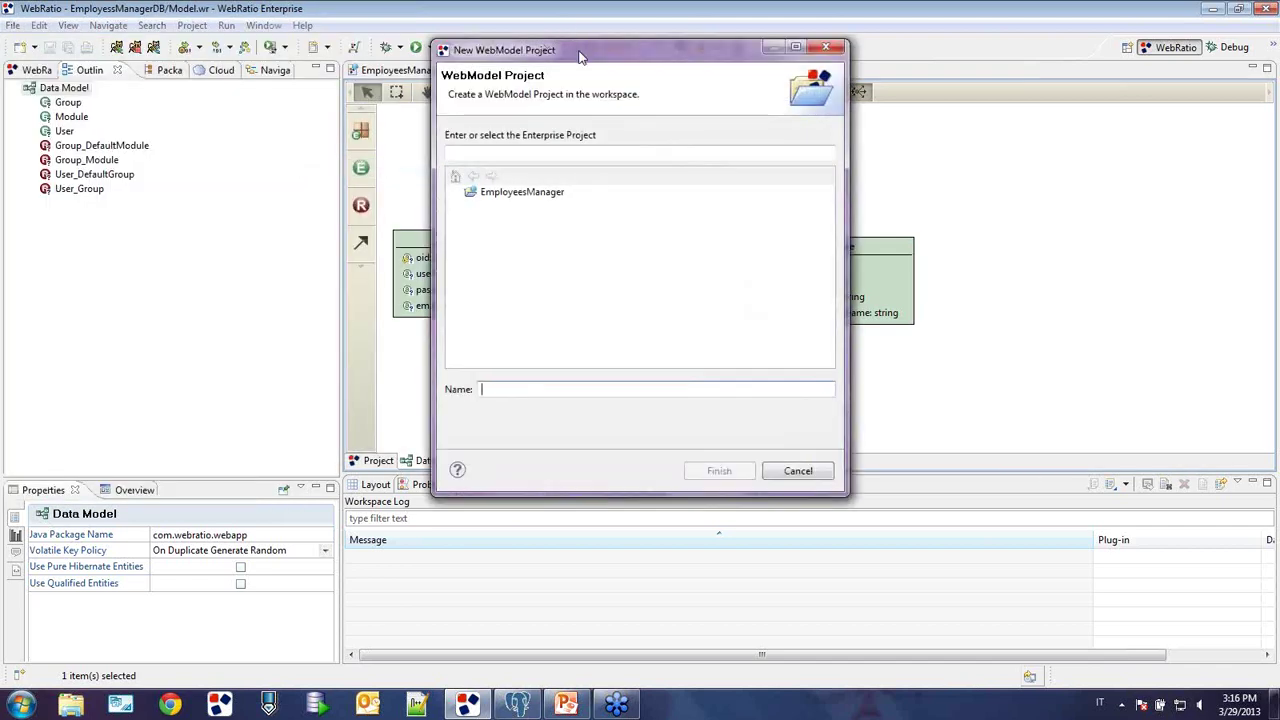
left_click_drag(580, 57, 557, 94)
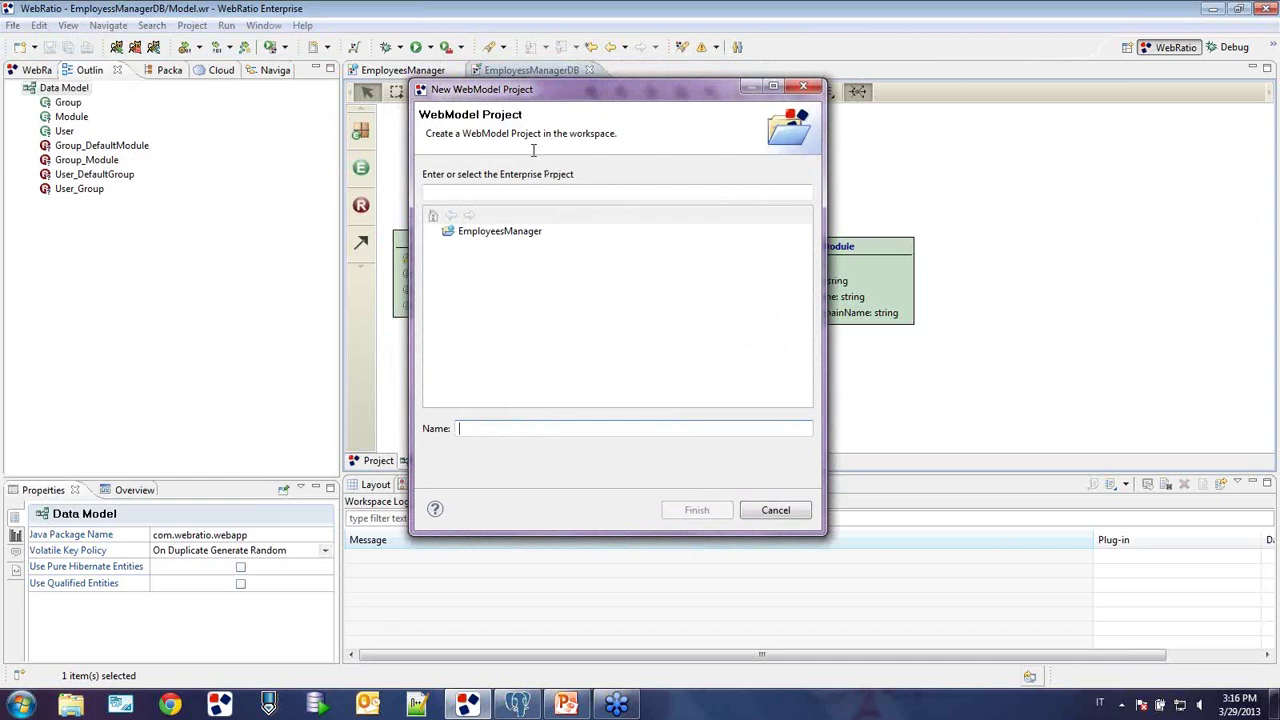
left_click(513, 236)
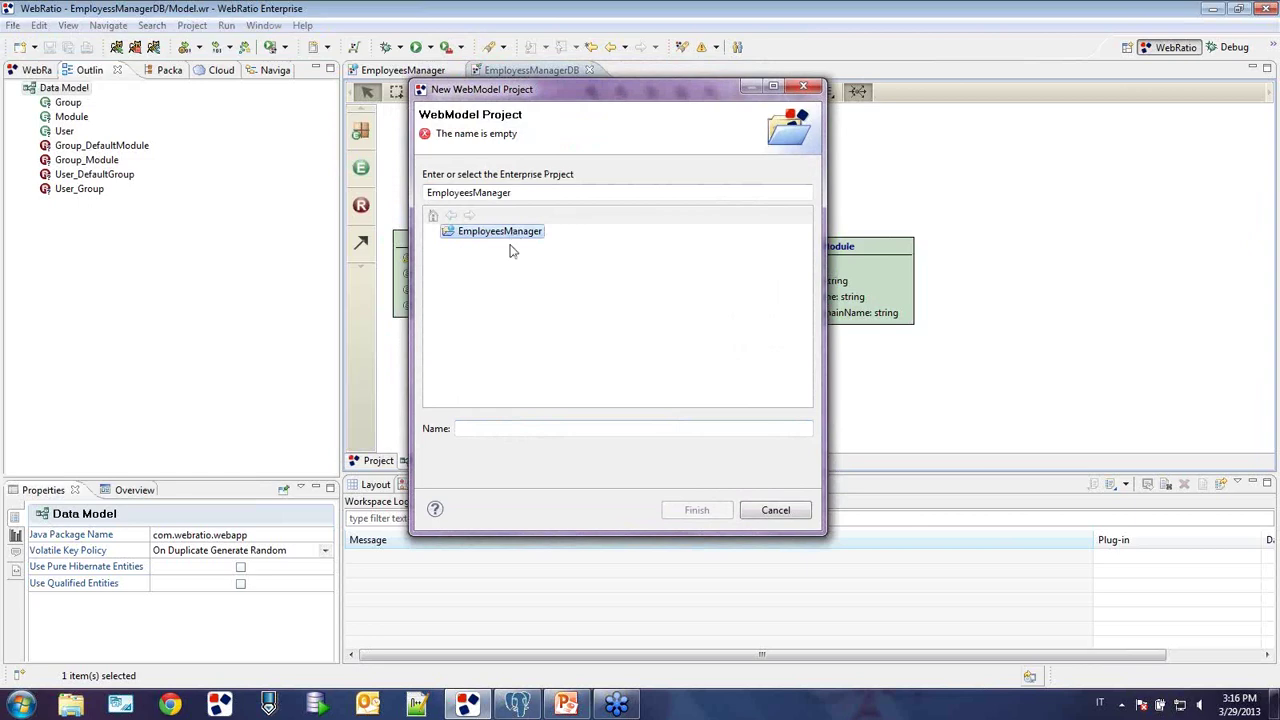
left_click(490, 427)
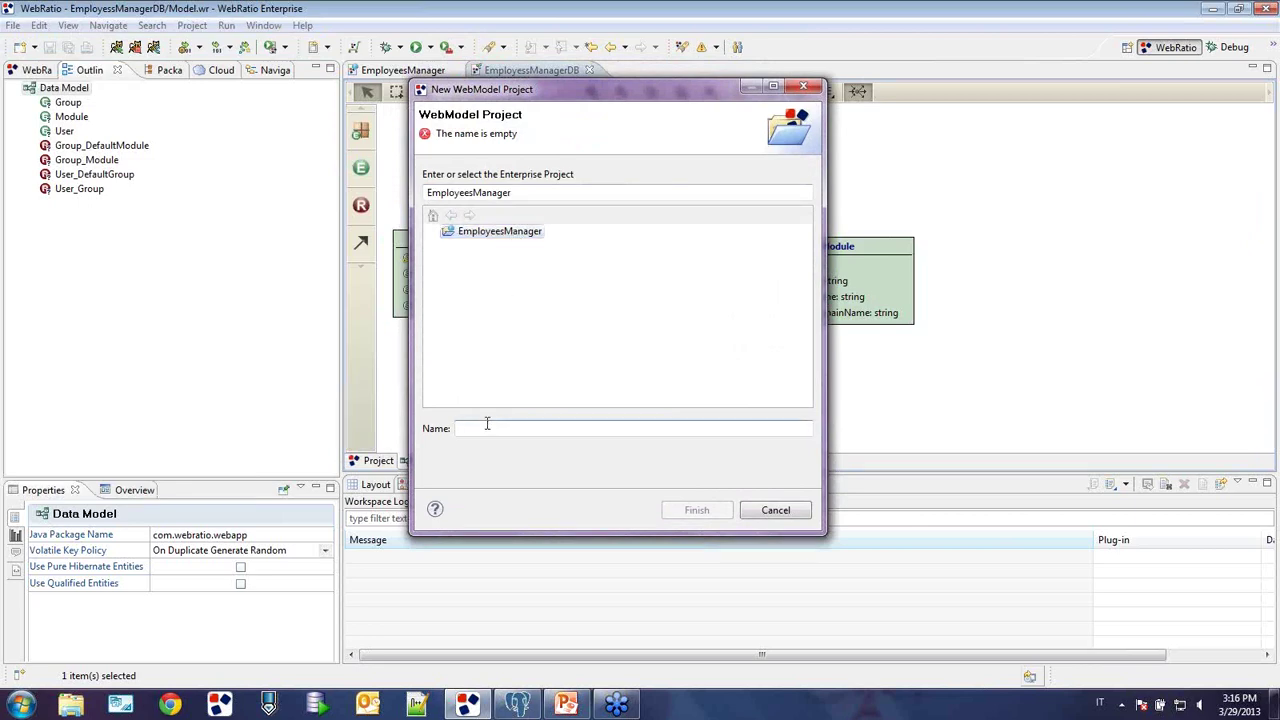
type("Expen")
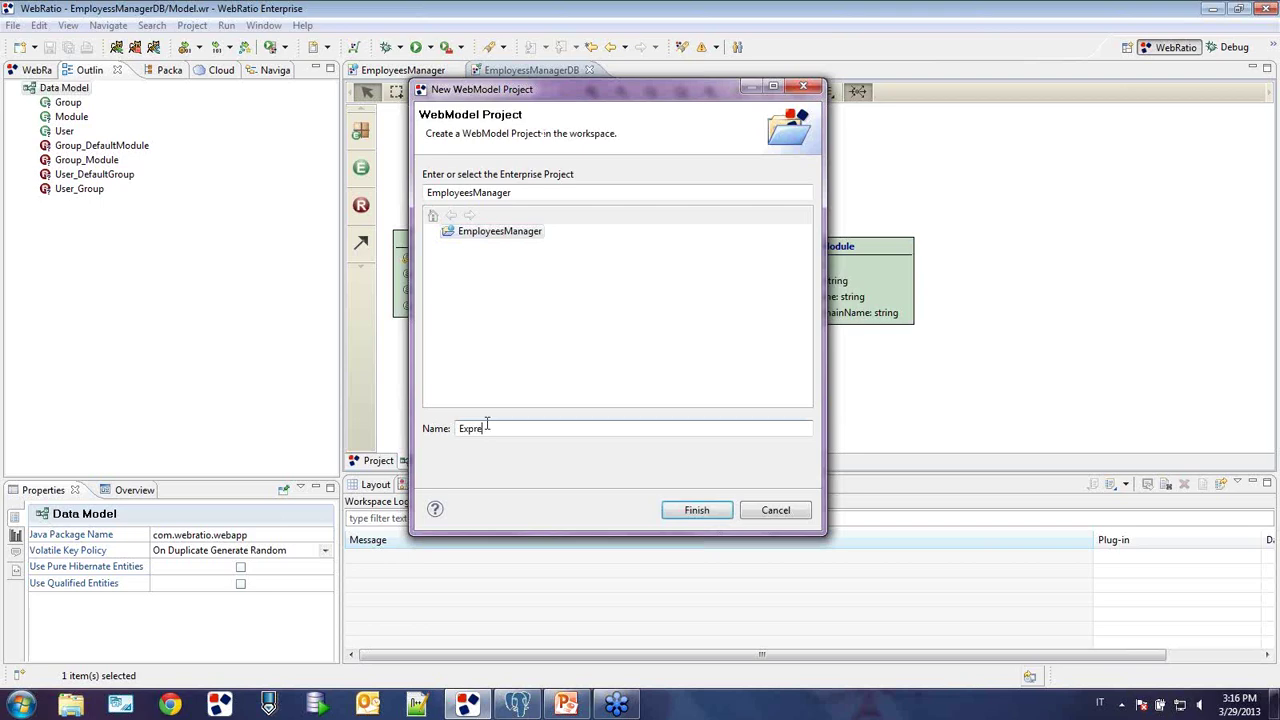
type("seReportManager")
left_click(685, 513)
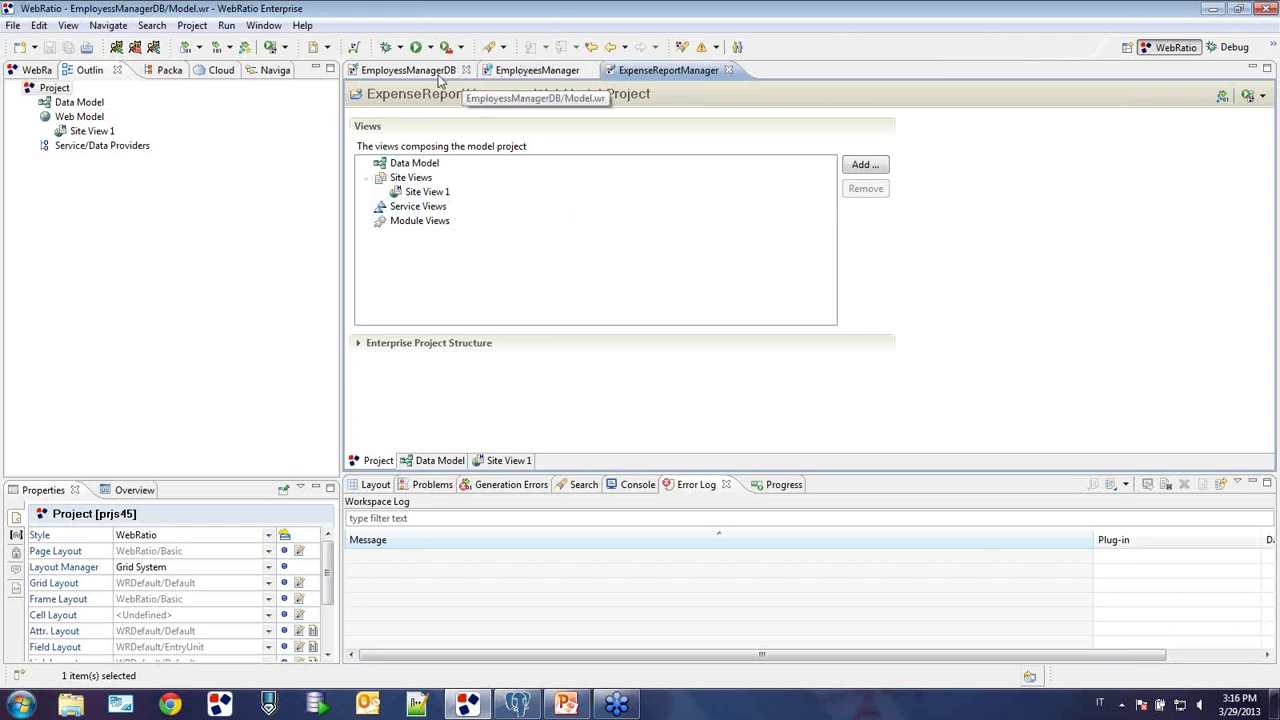
- Check the EmployeesManager structure, then remove Site View 1 from the ExpenseReportManager project and save
left_click(537, 70)
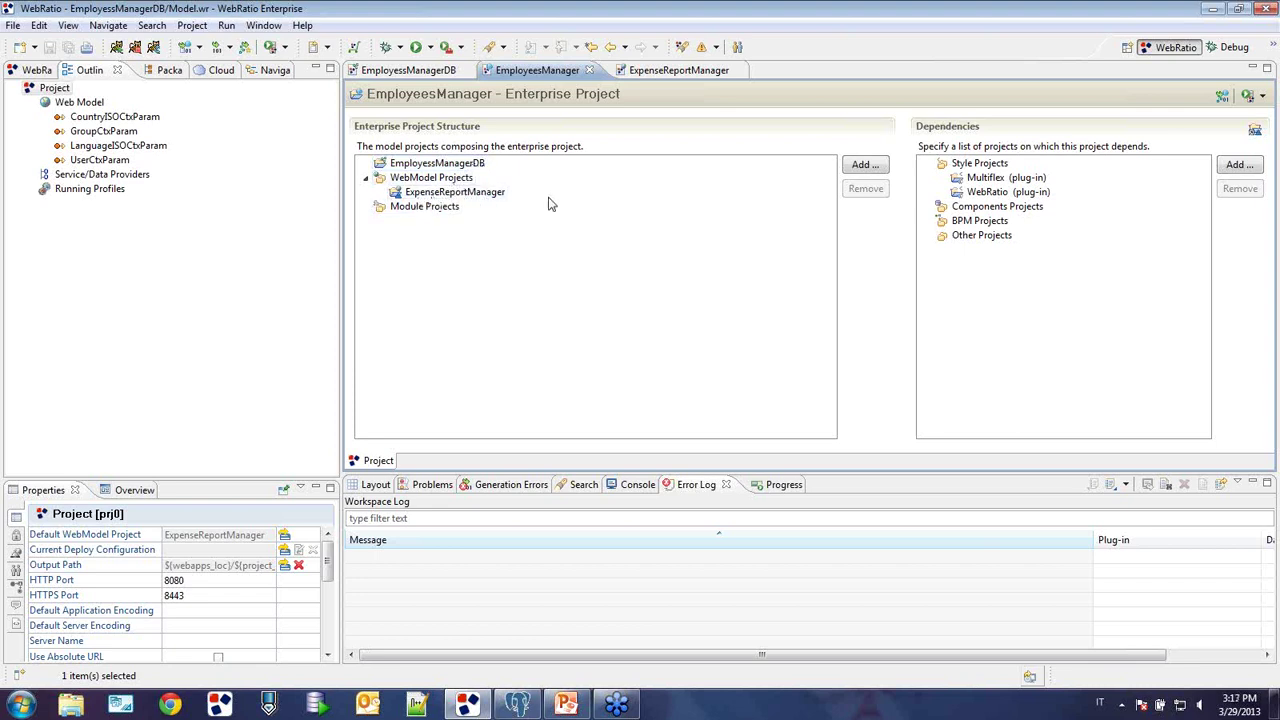
left_click(665, 75)
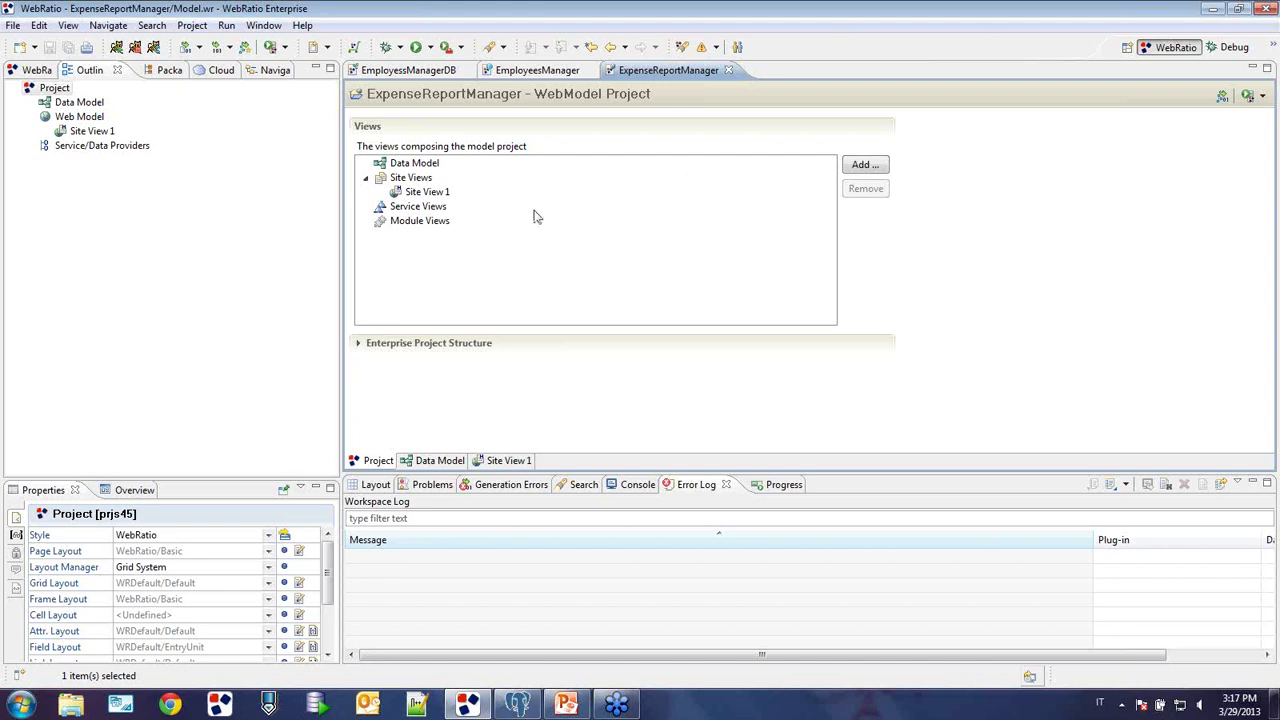
left_click(436, 196)
right_click(437, 198)
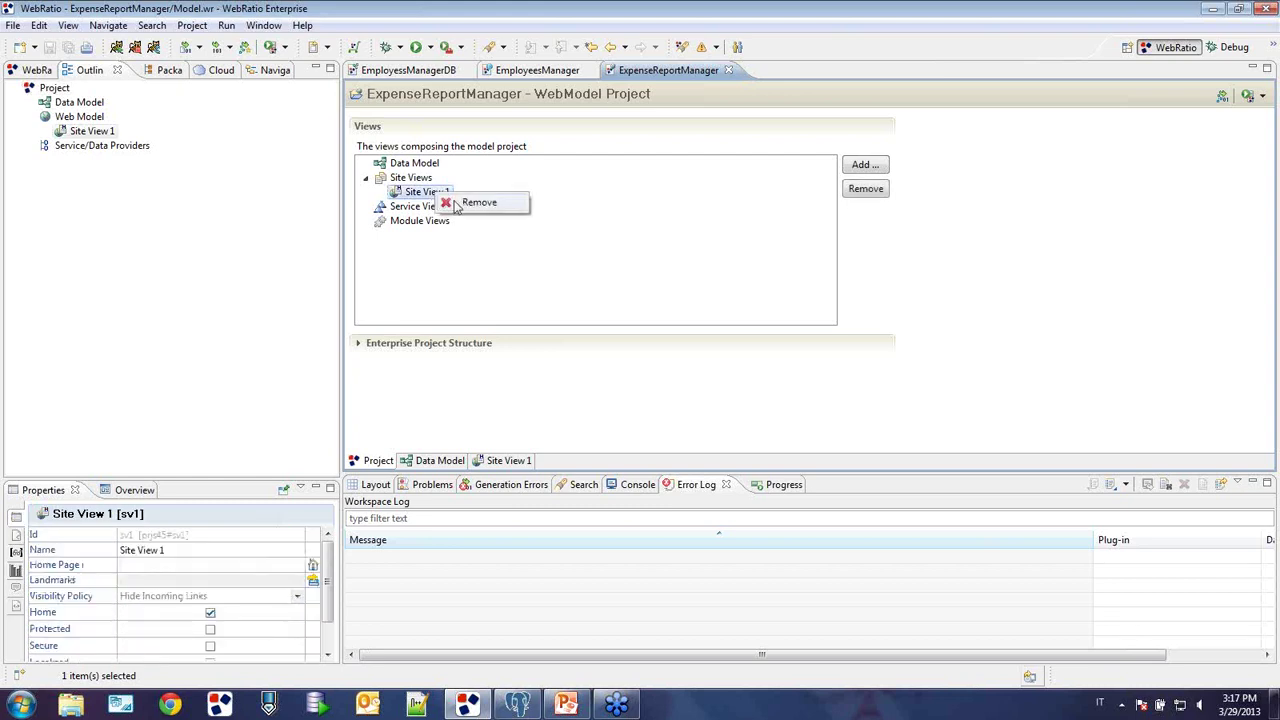
left_click(466, 201)
left_click(697, 362)
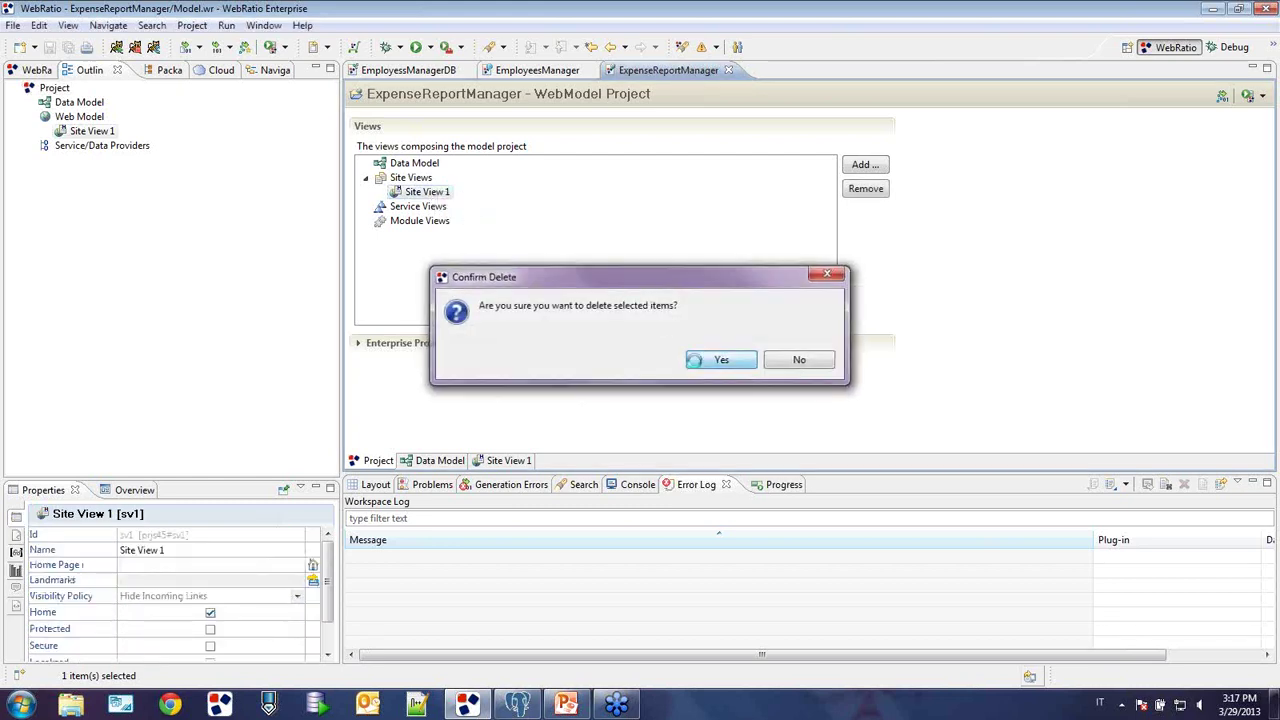
key("ctrl+s")
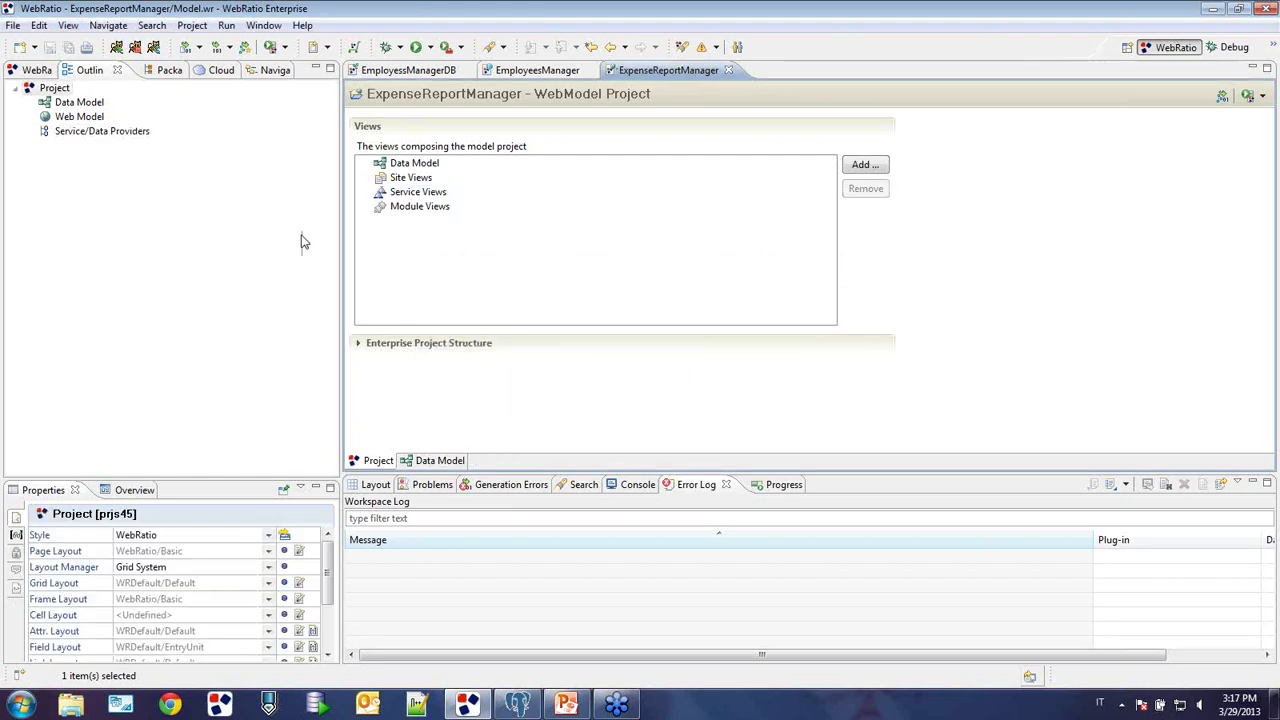
- Synchronize the ExpenseReport BPM process into the ExpenseReportManager web project, saving and reloading the changed open projects
right_click(177, 198)
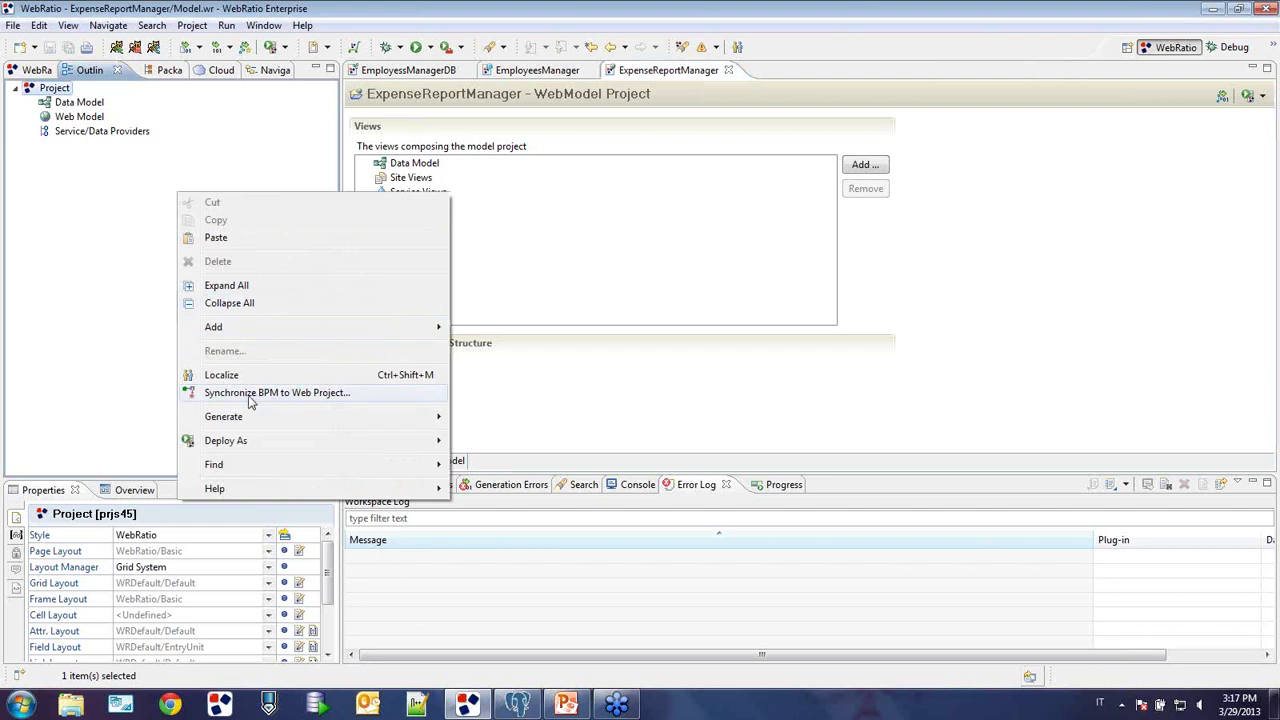
left_click(308, 397)
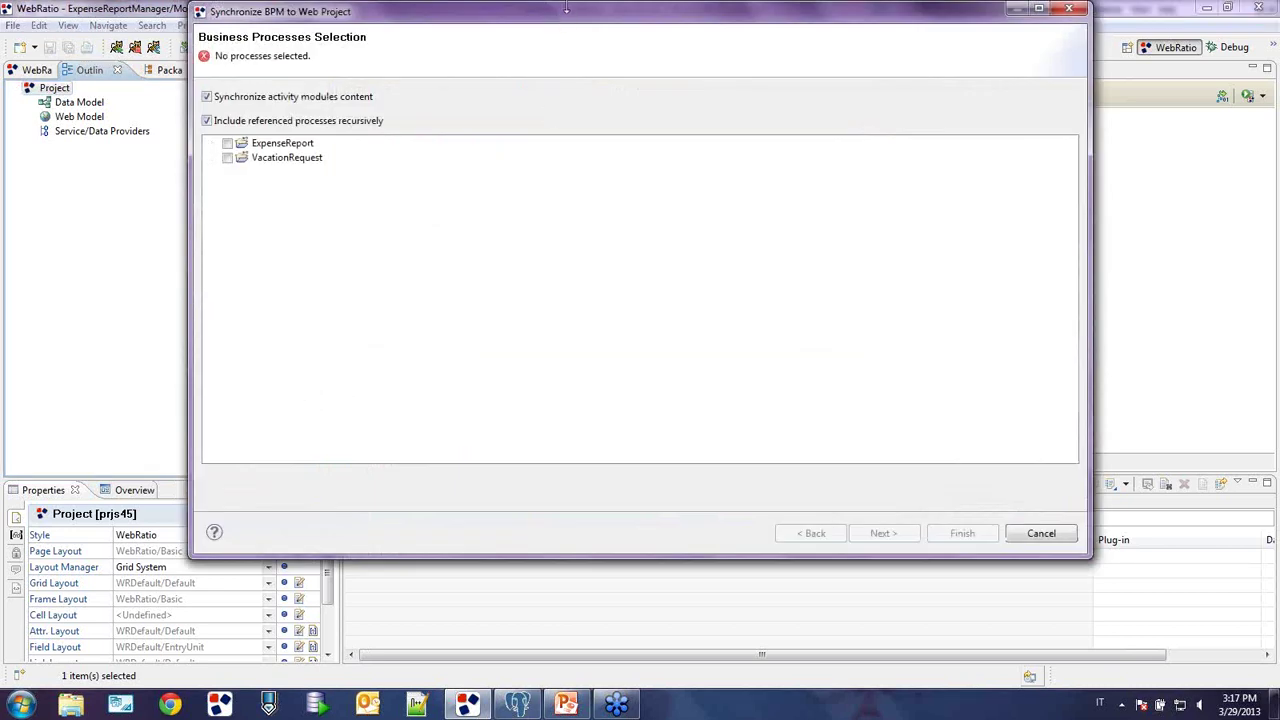
left_click_drag(566, 8, 568, 31)
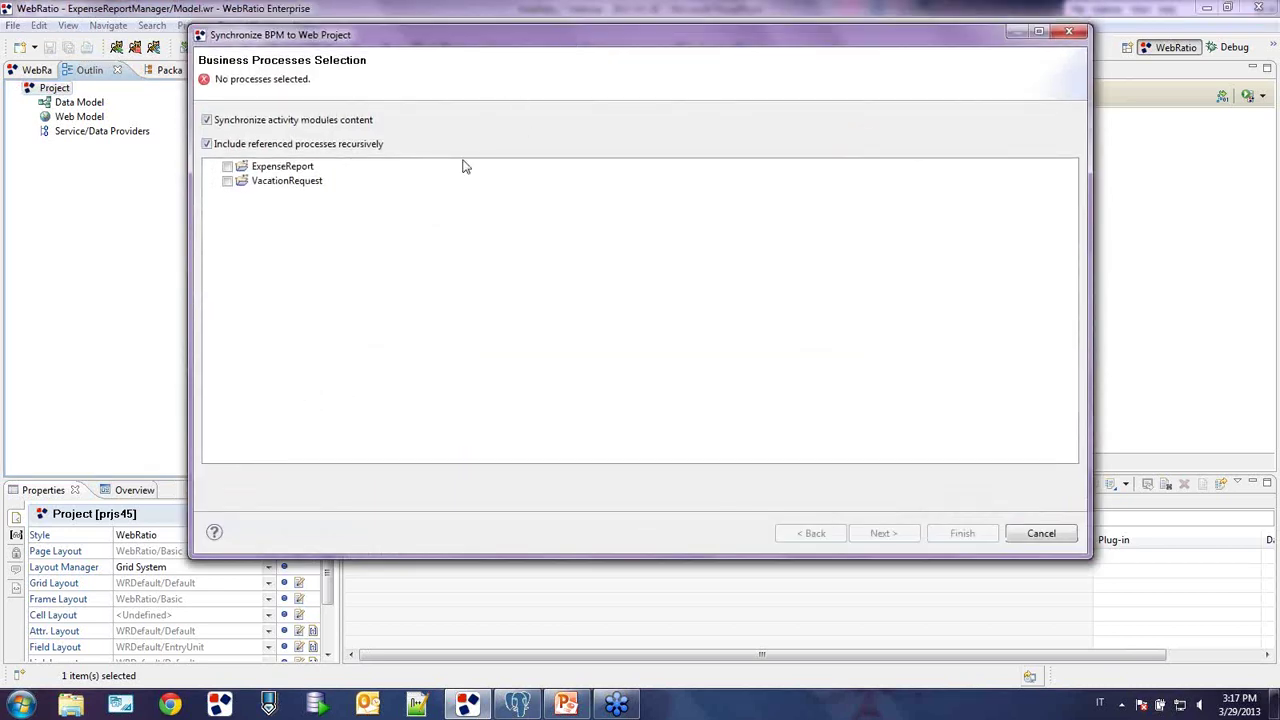
left_click(227, 167)
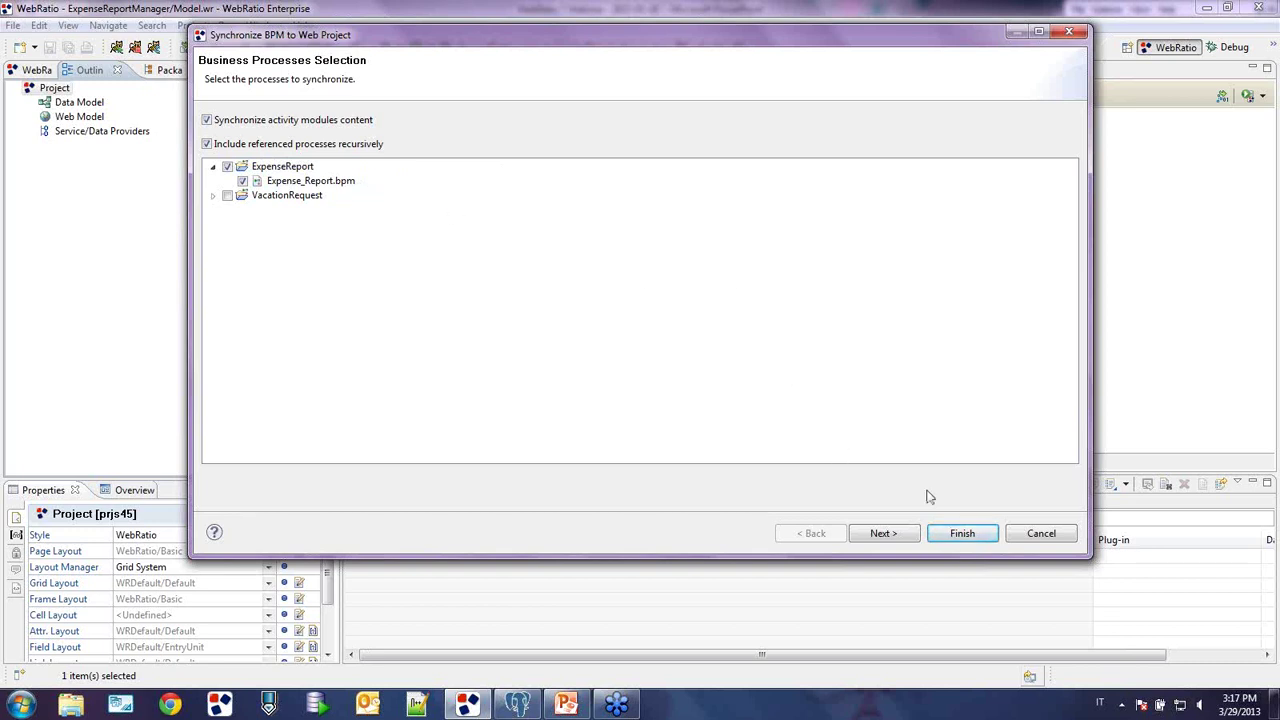
left_click(962, 534)
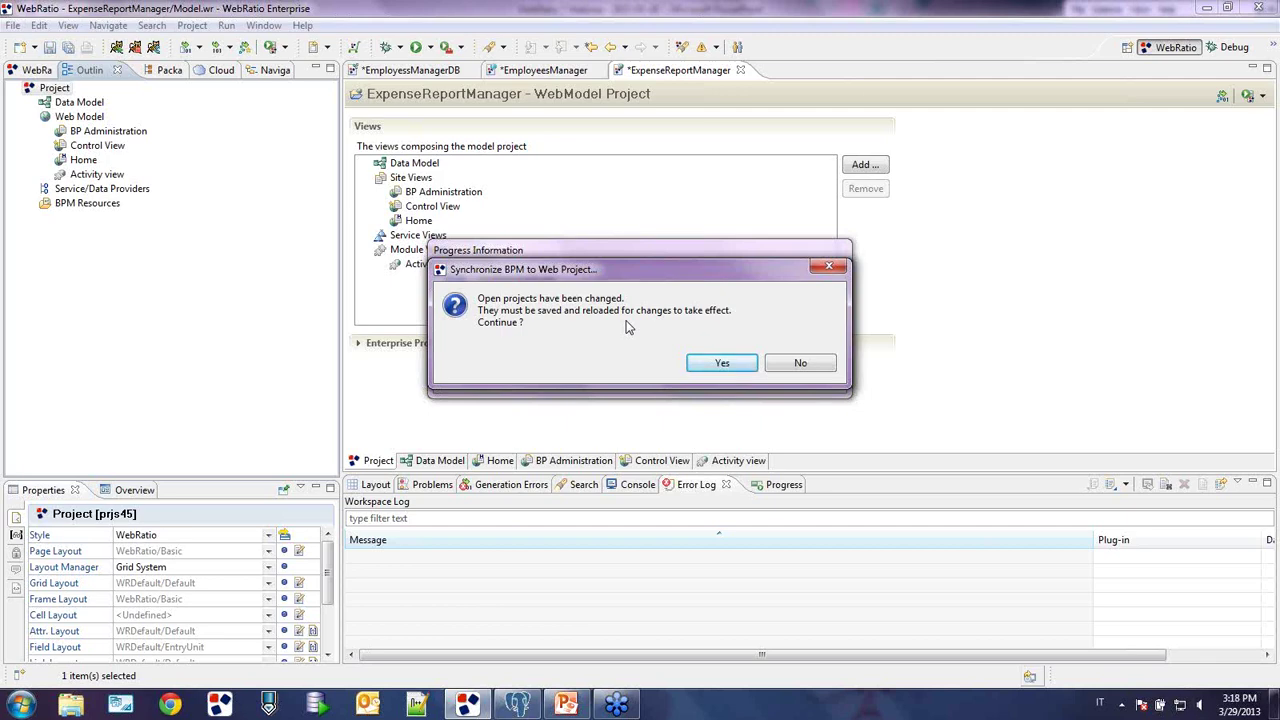
left_click(720, 364)
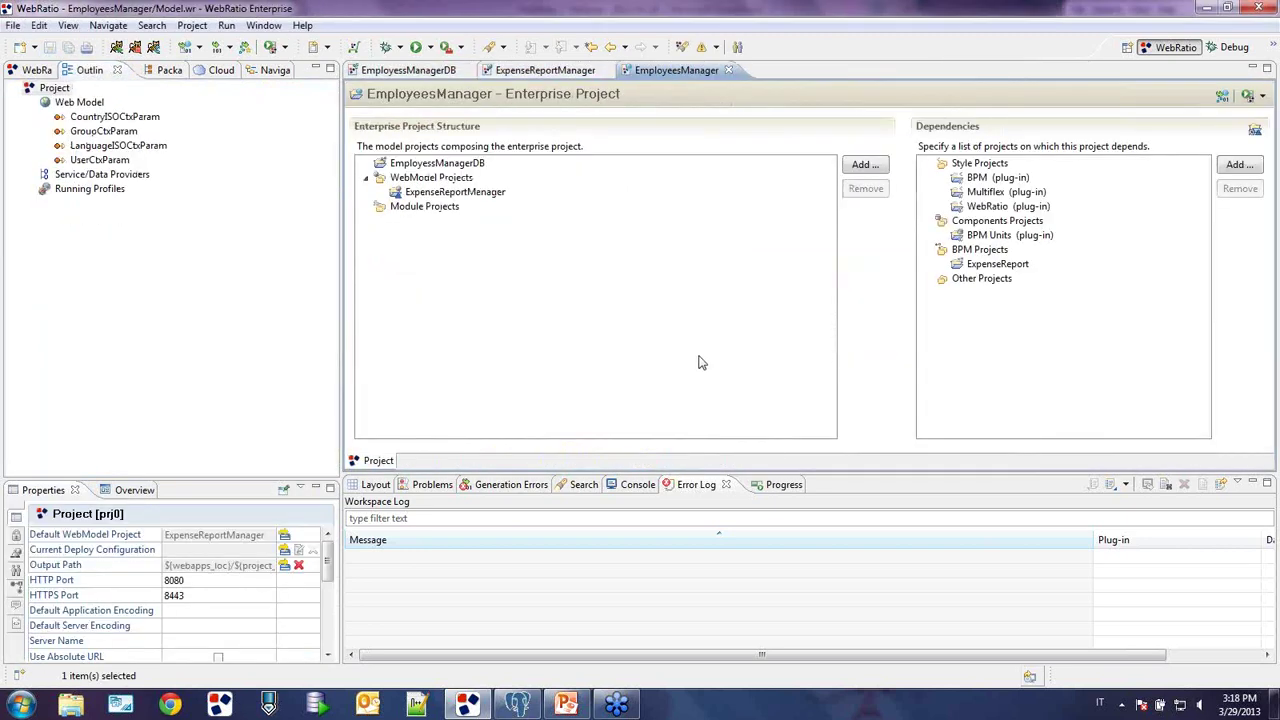
- Examine the Home and BP Administration site views of the ExpenseReportManager project
left_click(521, 72)
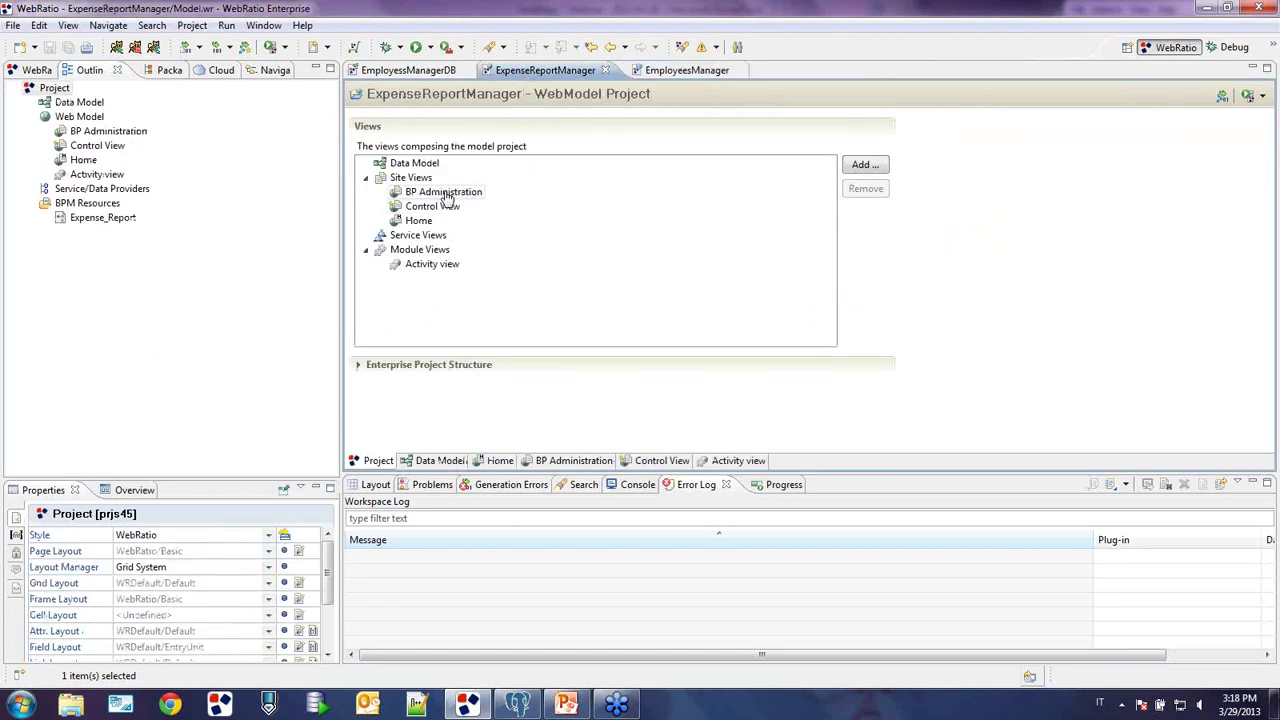
left_click(421, 222)
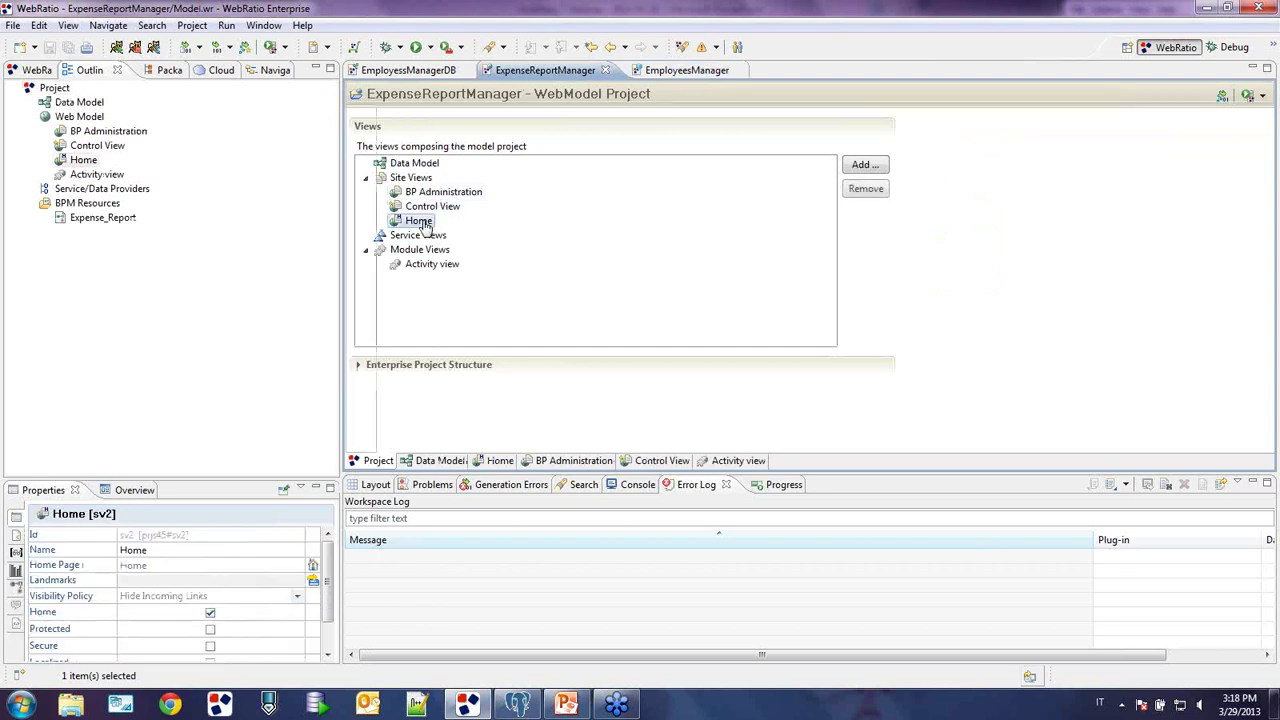
double_click(424, 226)
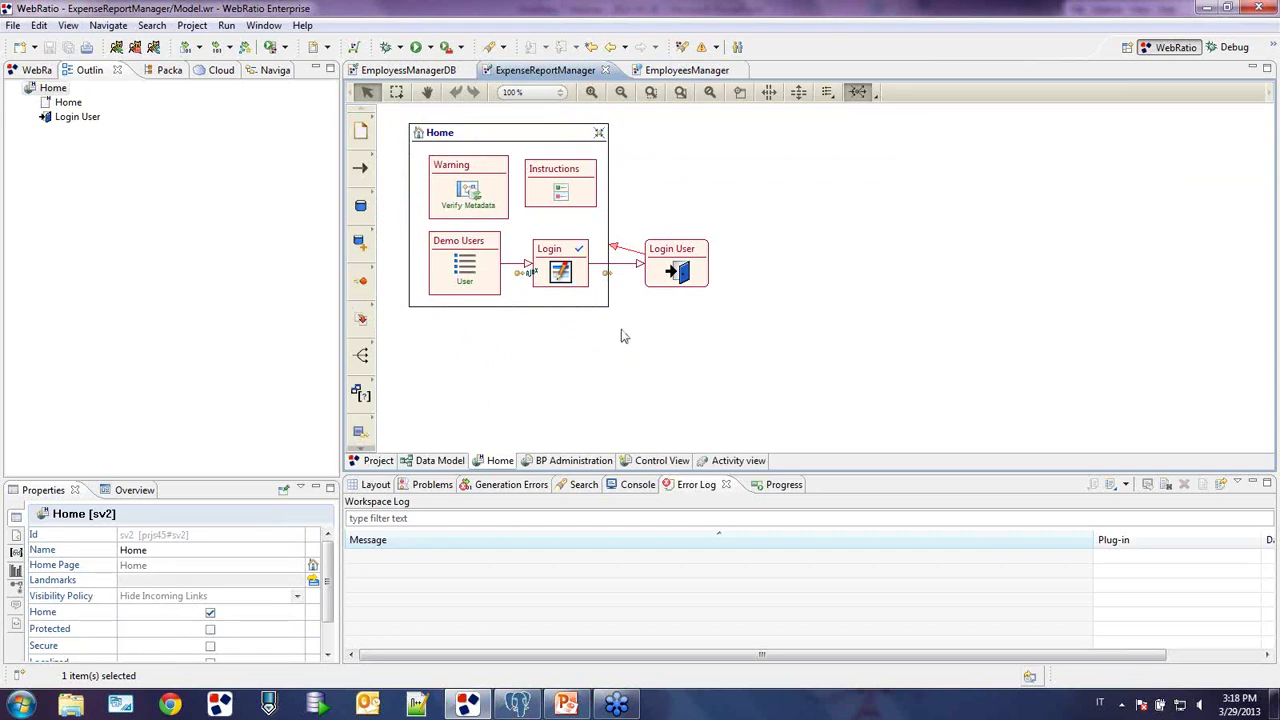
left_click(585, 462)
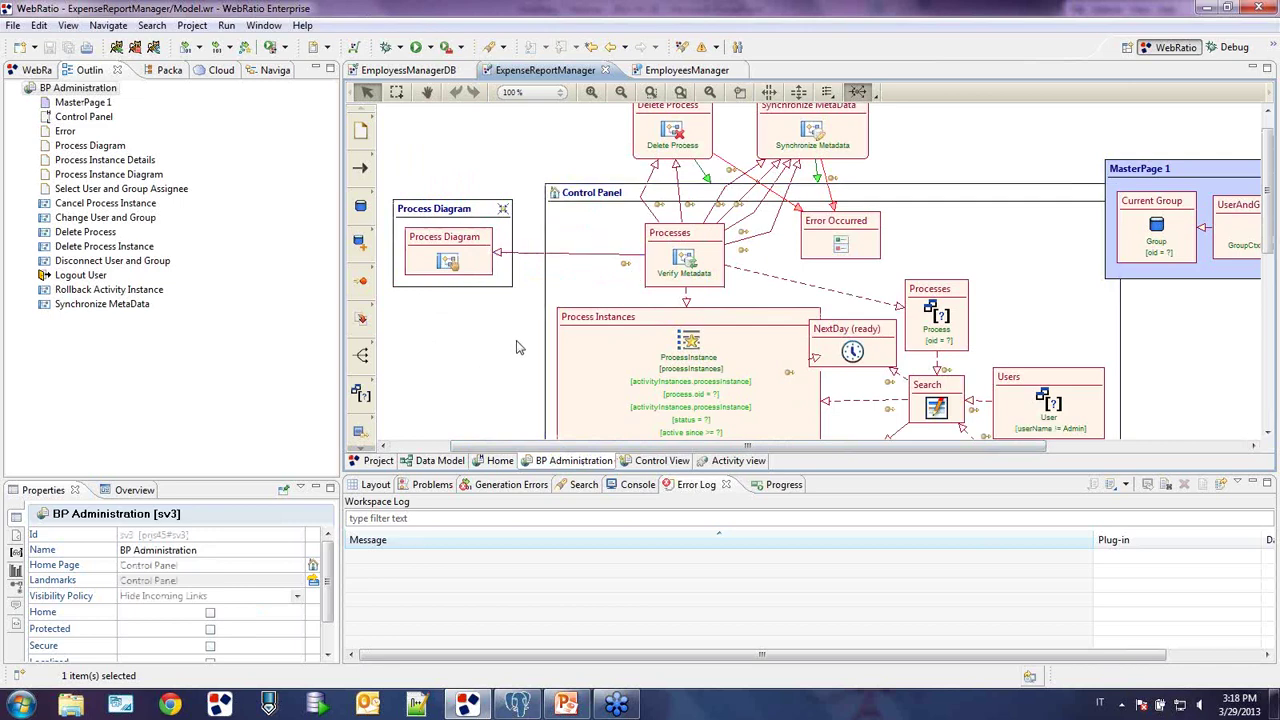
- Examine the Control View site view of ExpenseReportManager and the User, Group, Module and ActivityType entities in the EmployessManagerDB data model
left_click(659, 461)
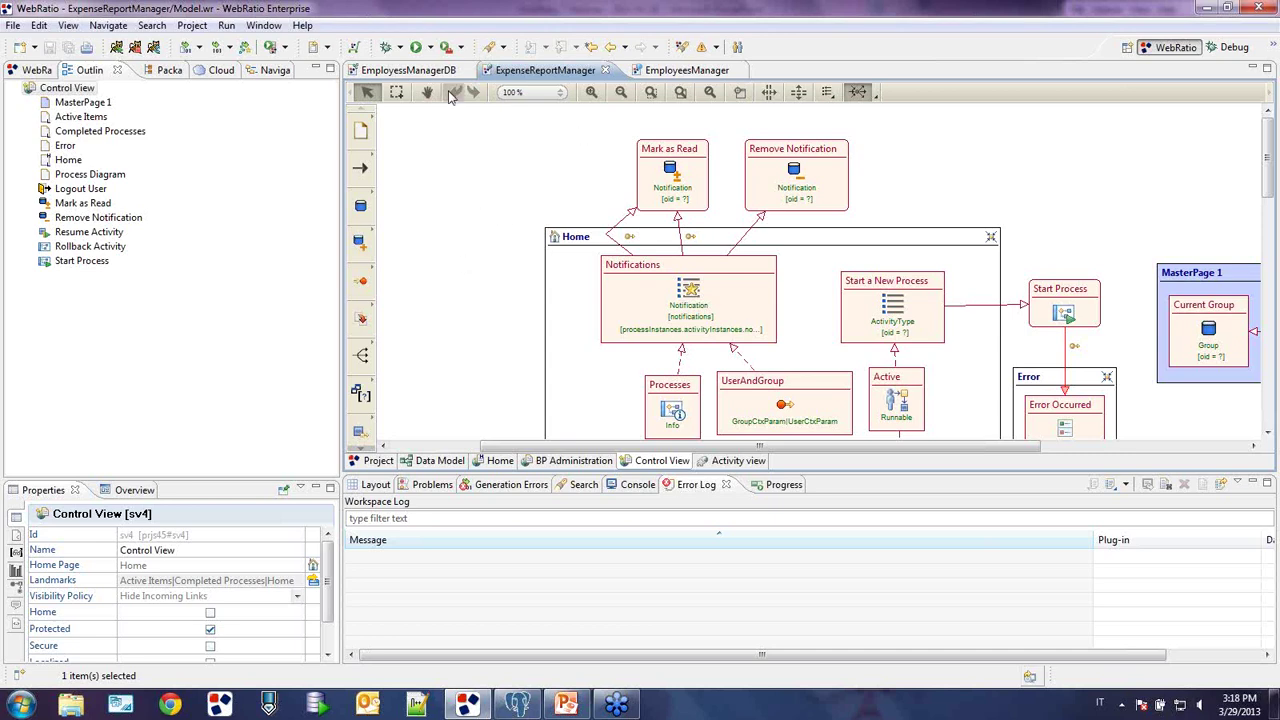
left_click(420, 70)
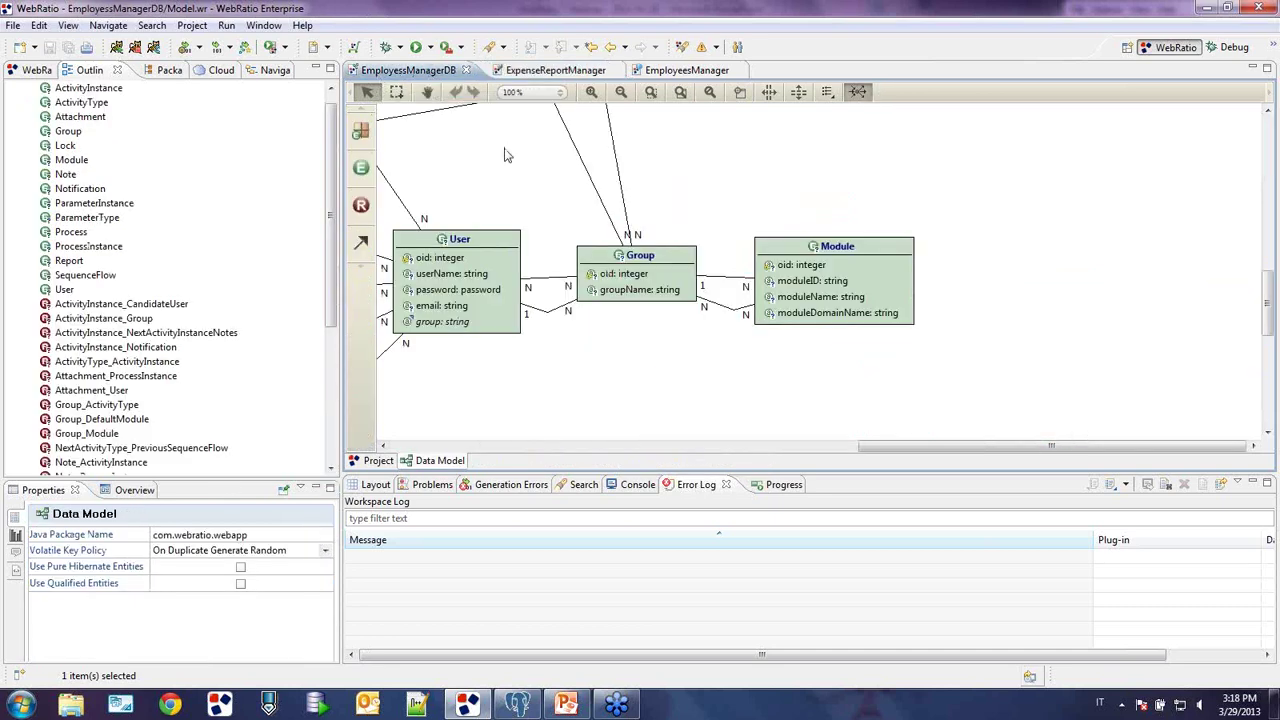
left_click_drag(864, 447, 662, 449)
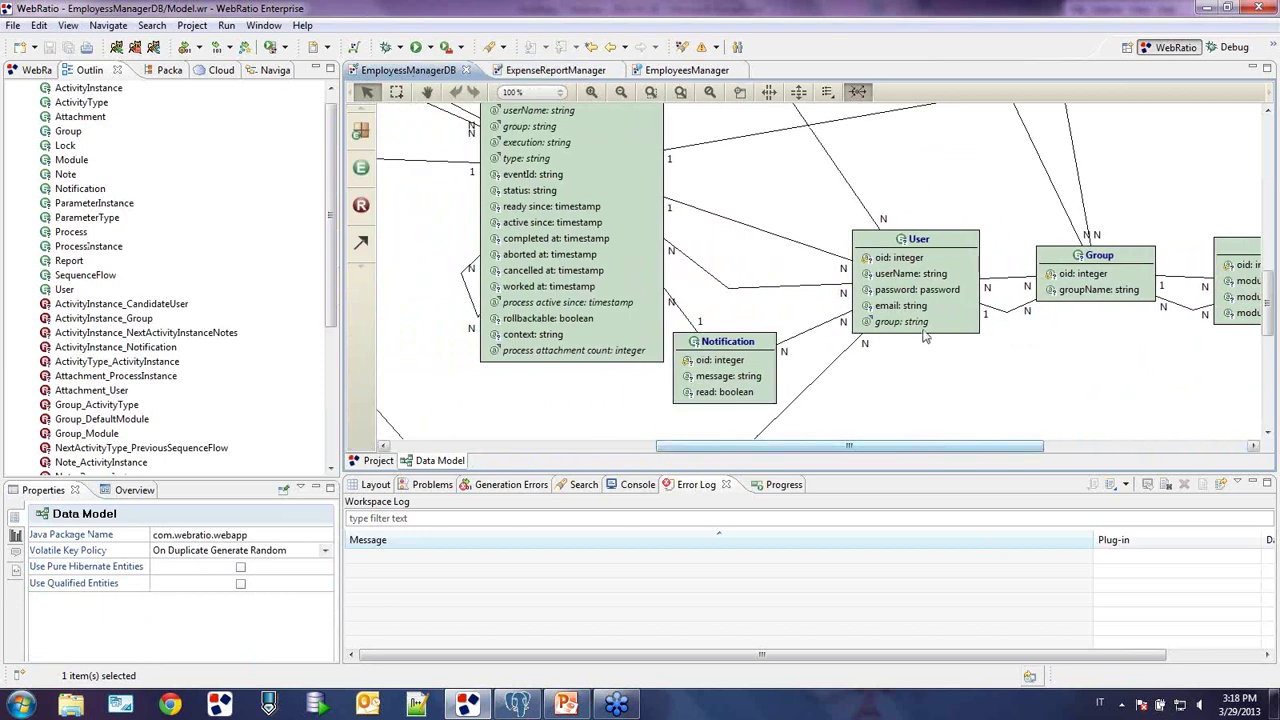
left_click_drag(933, 446, 957, 446)
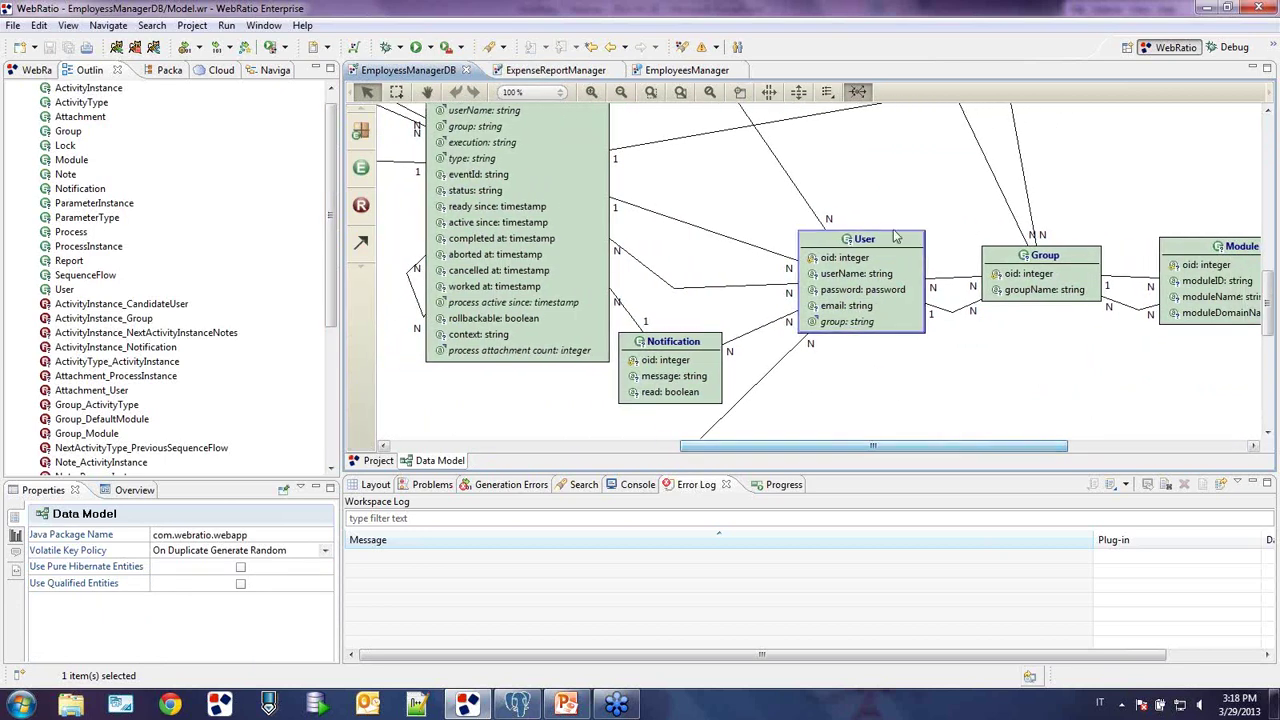
left_click(1190, 266)
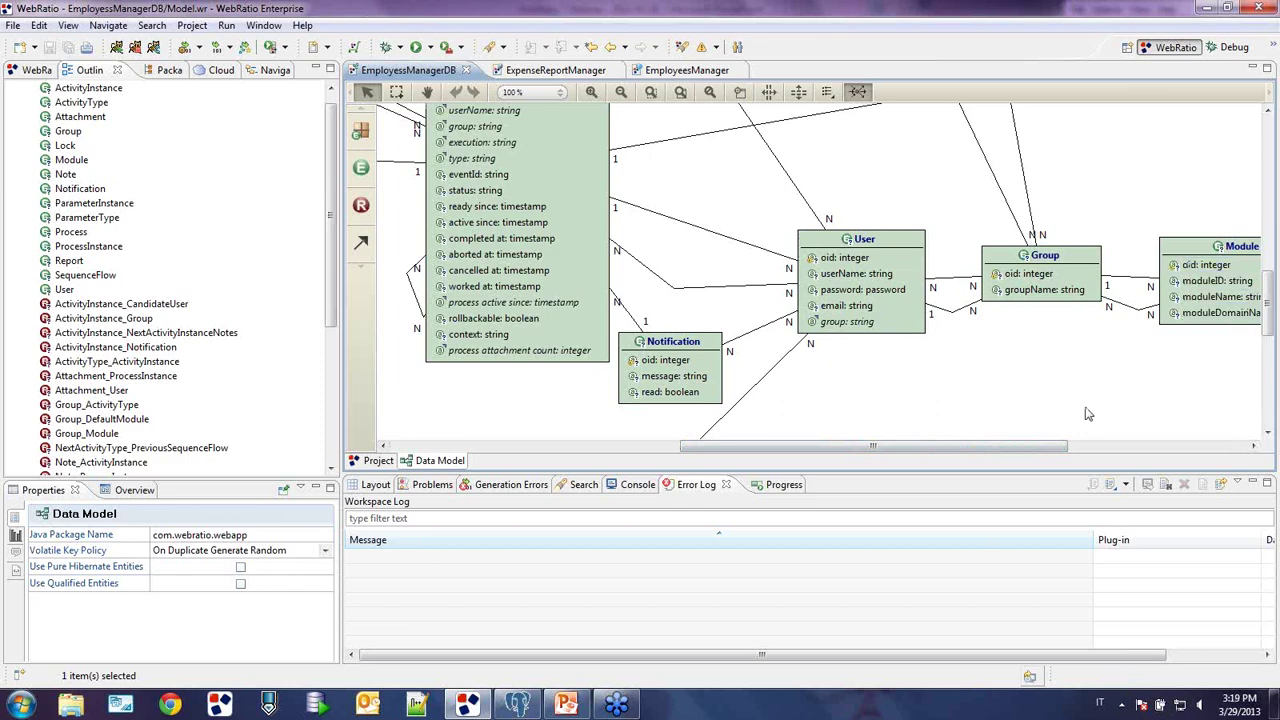
left_click_drag(983, 446, 913, 426)
scroll(913, 426, "up", 5)
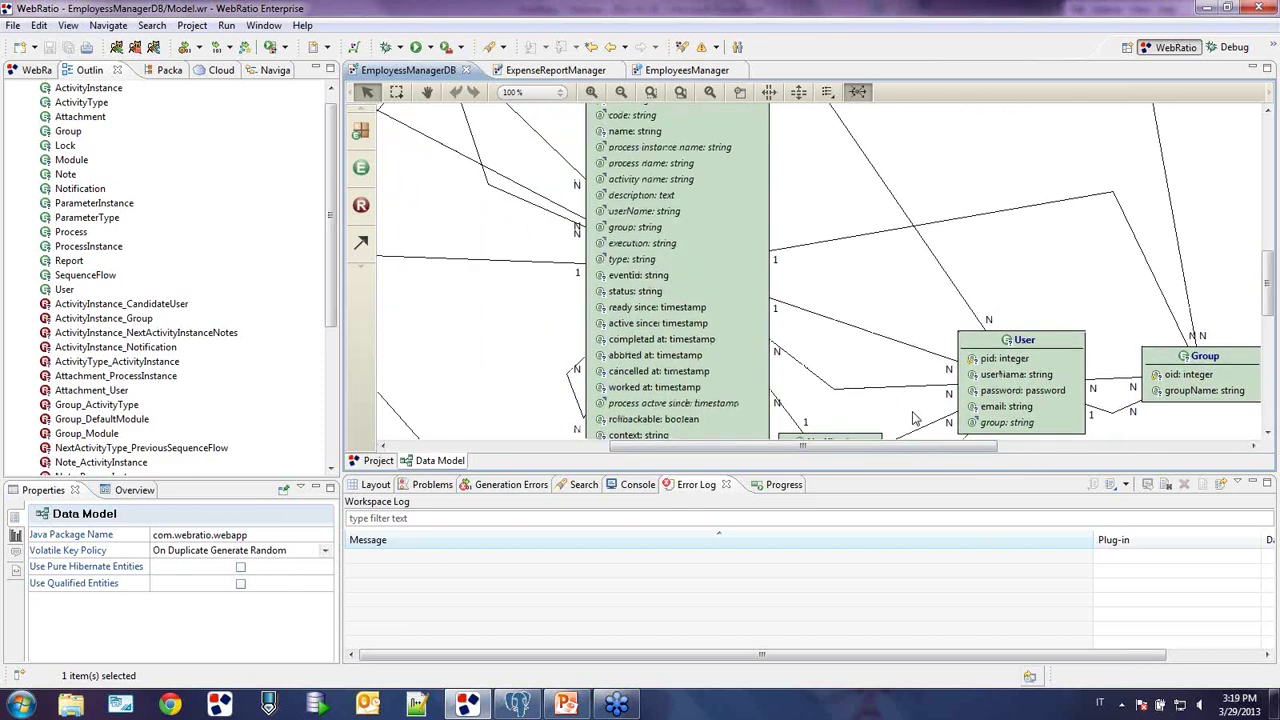
scroll(837, 240, "up", 10)
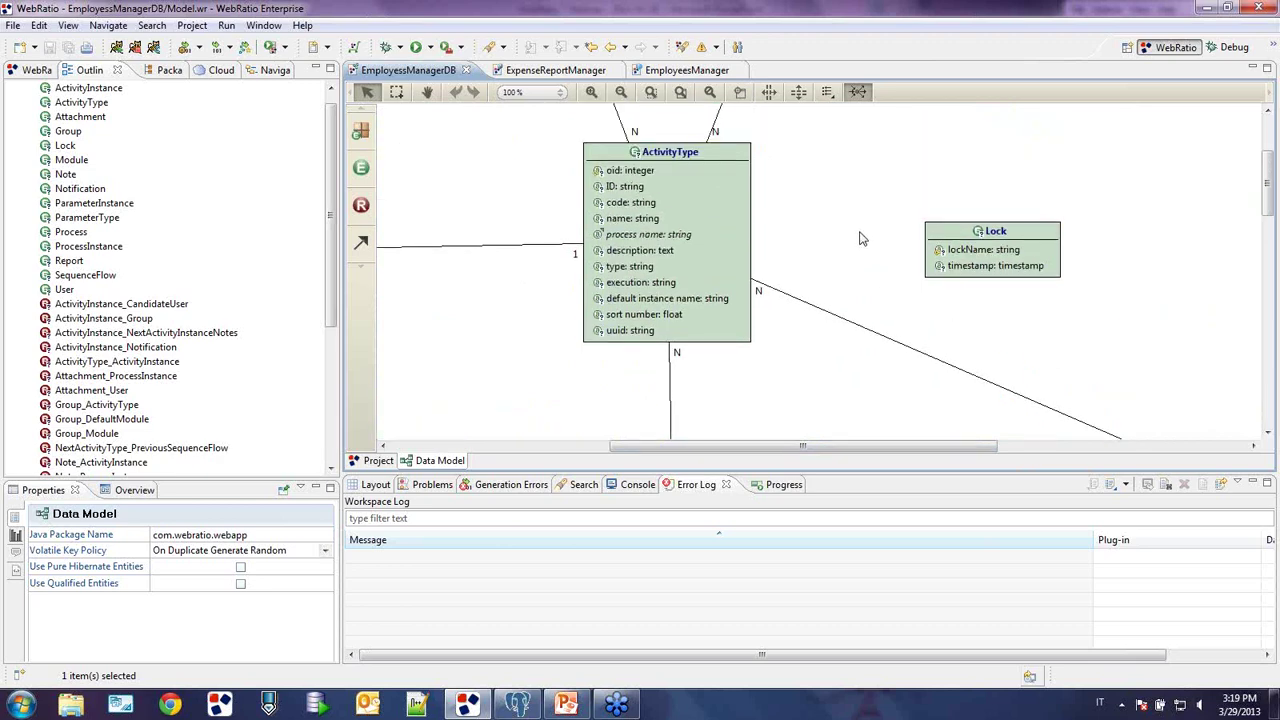
- Create a WebModel Project named VacationRequestManager inside the EmployeesManager enterprise project
left_click(28, 72)
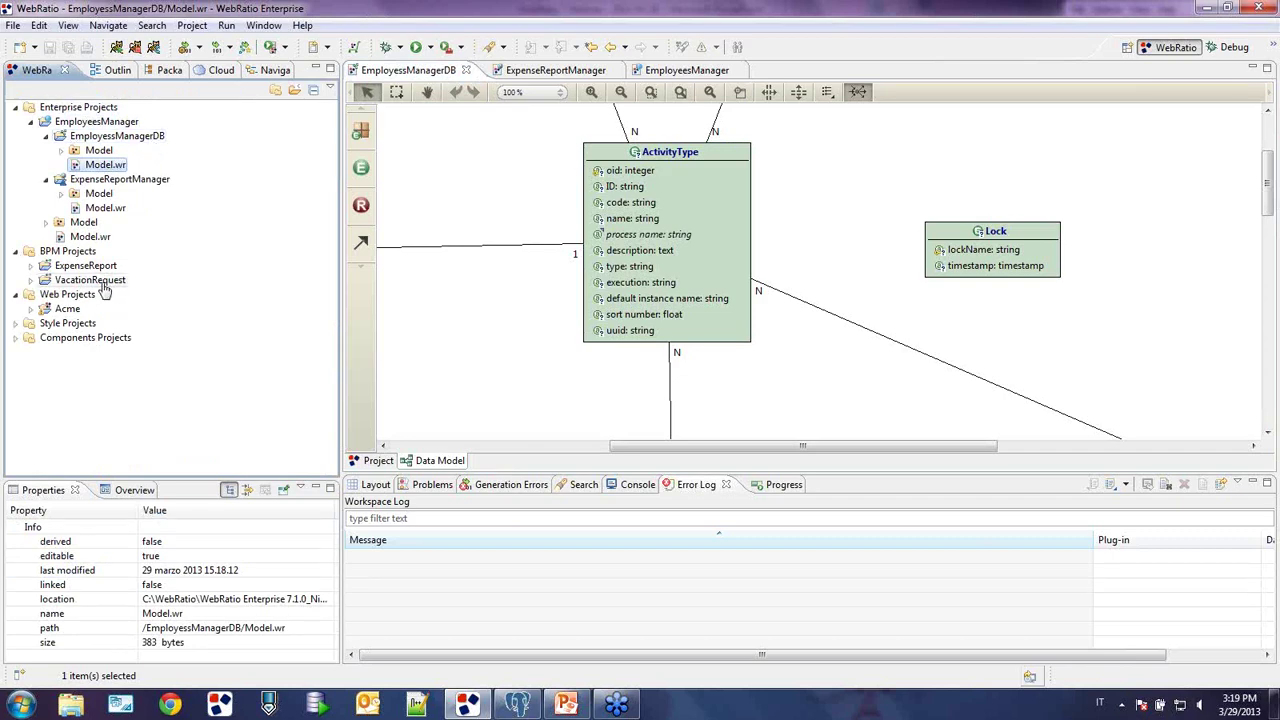
left_click(15, 28)
mouse_move(32, 48)
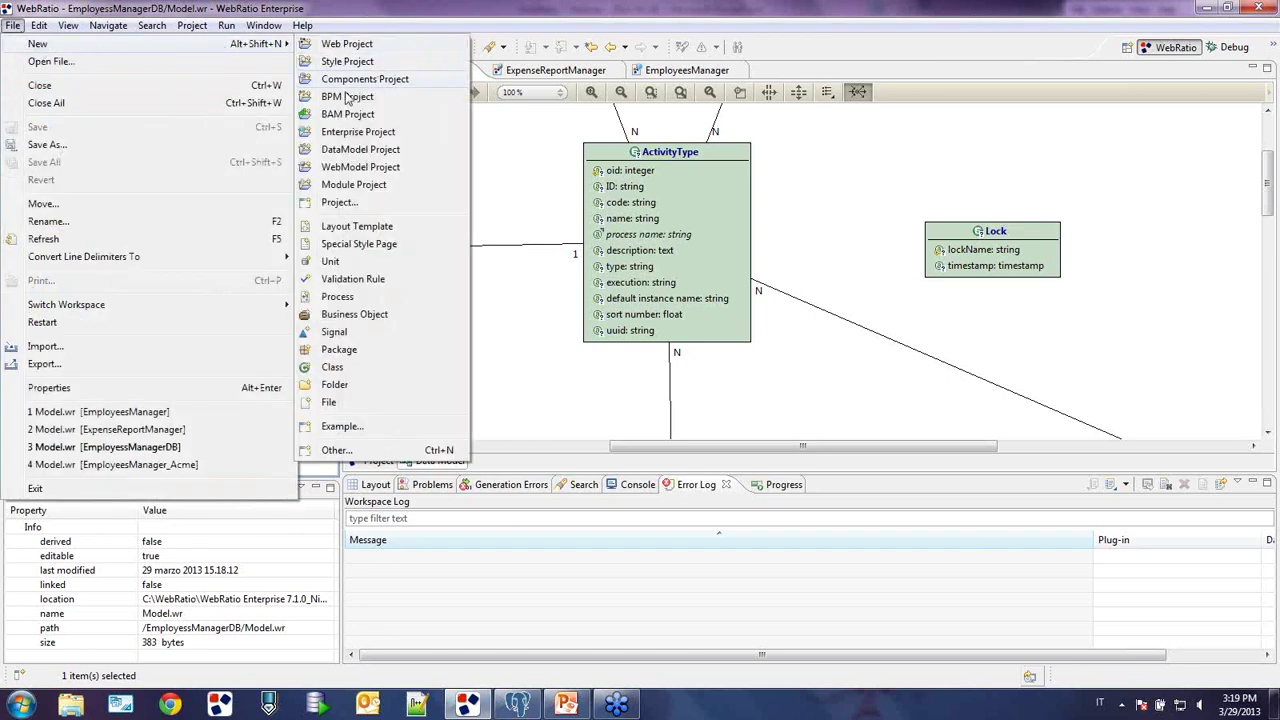
left_click(360, 167)
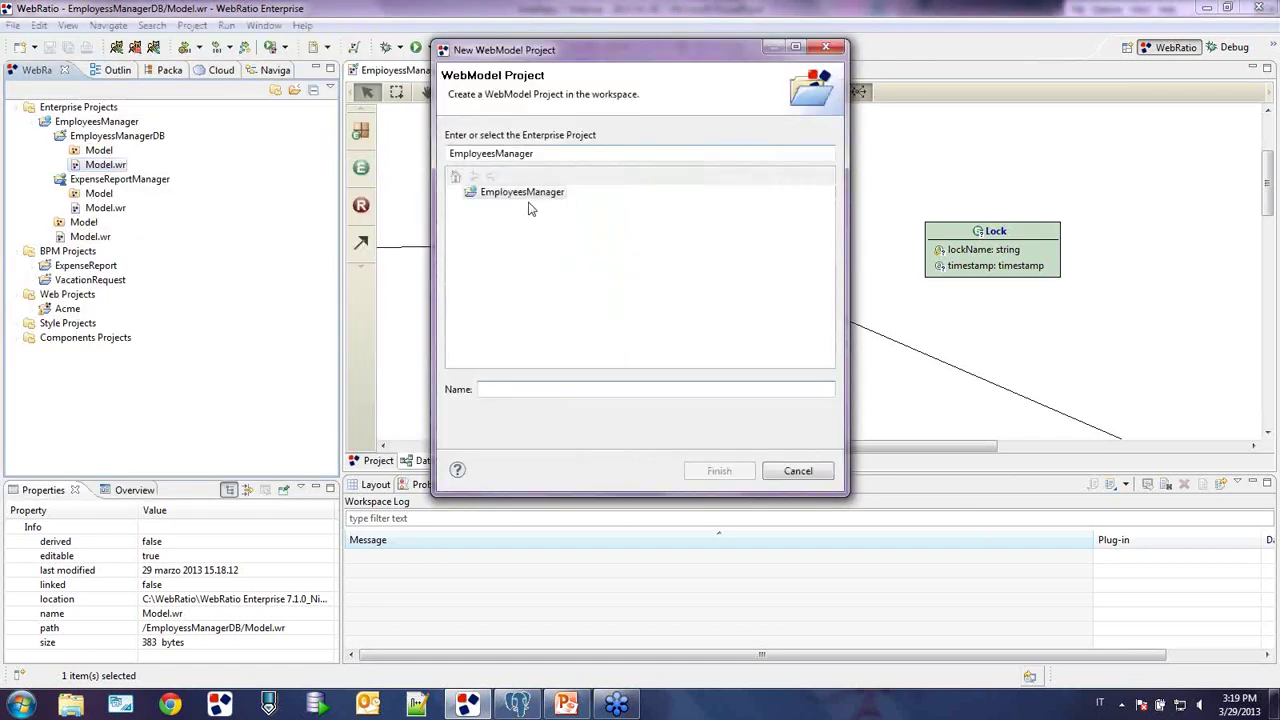
left_click(527, 196)
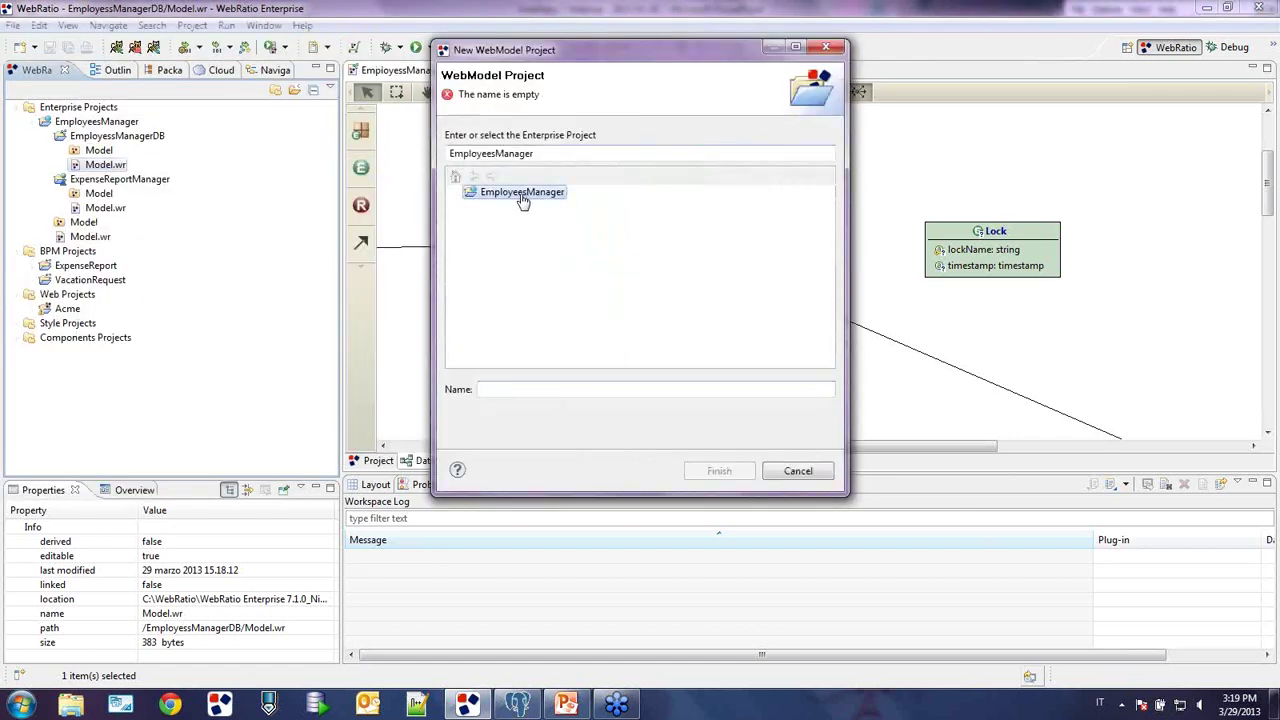
left_click(542, 392)
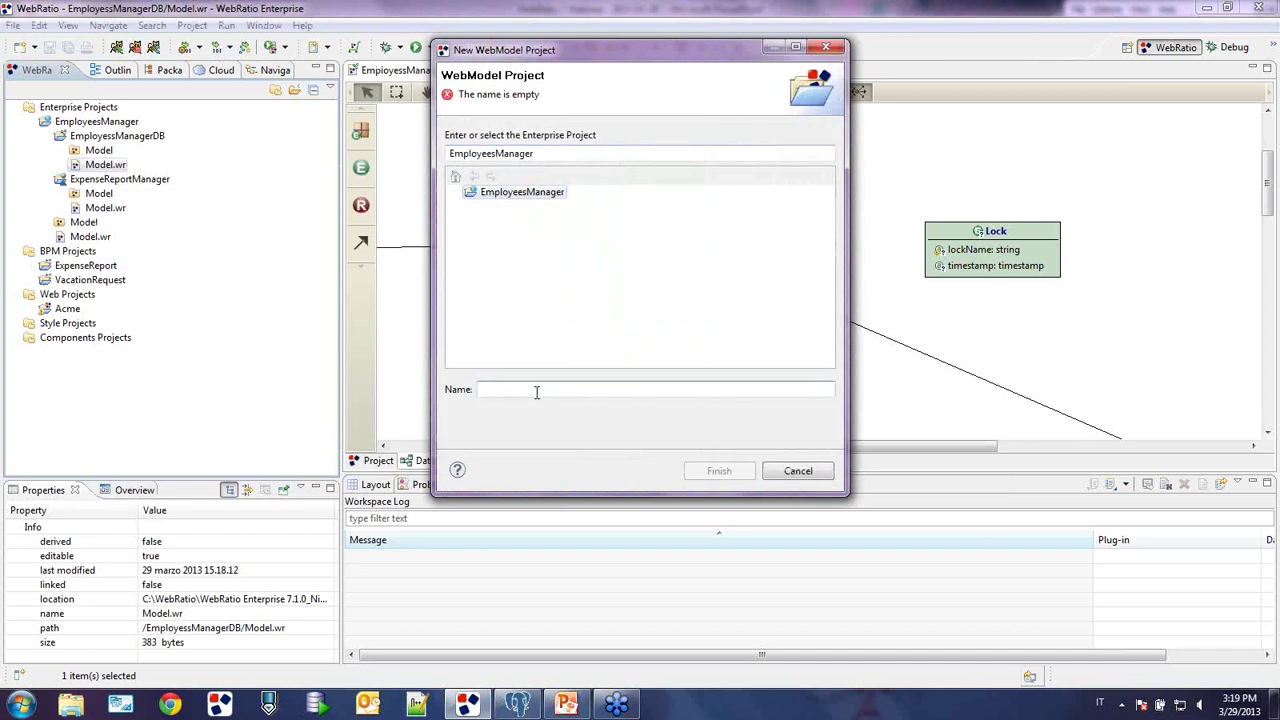
type("Vacat")
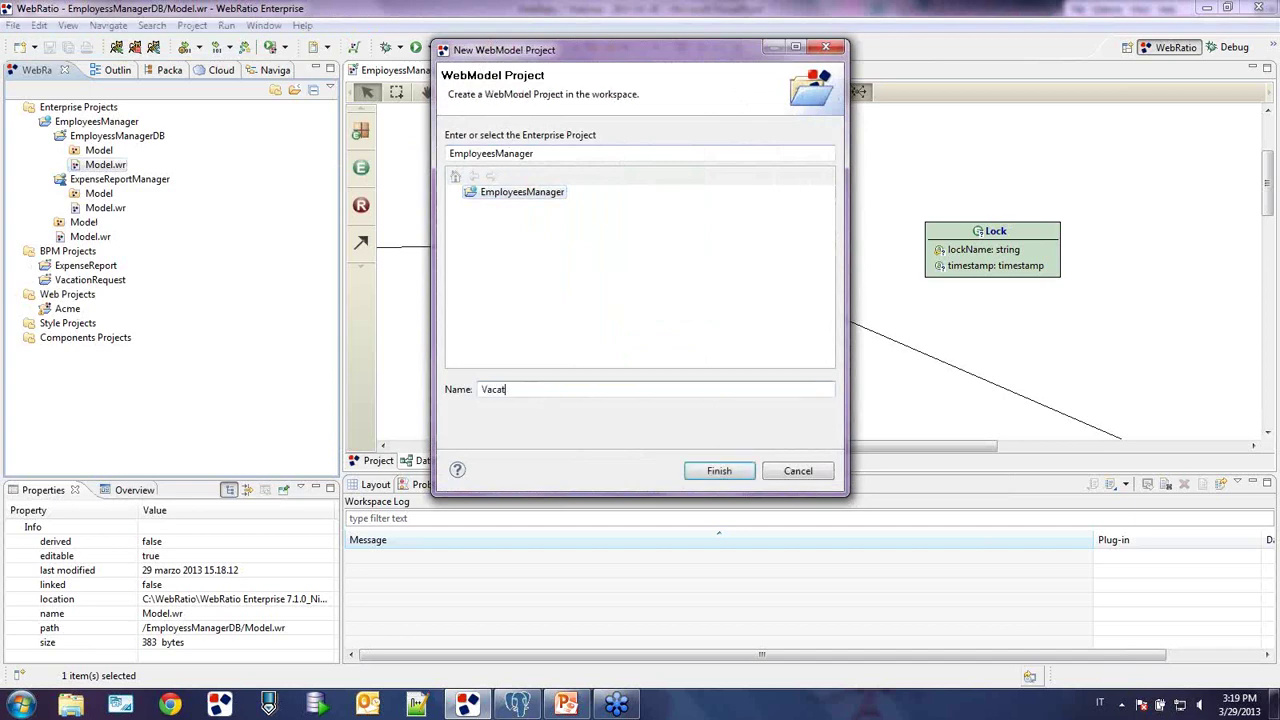
type("ionRequestManager")
left_click(559, 200)
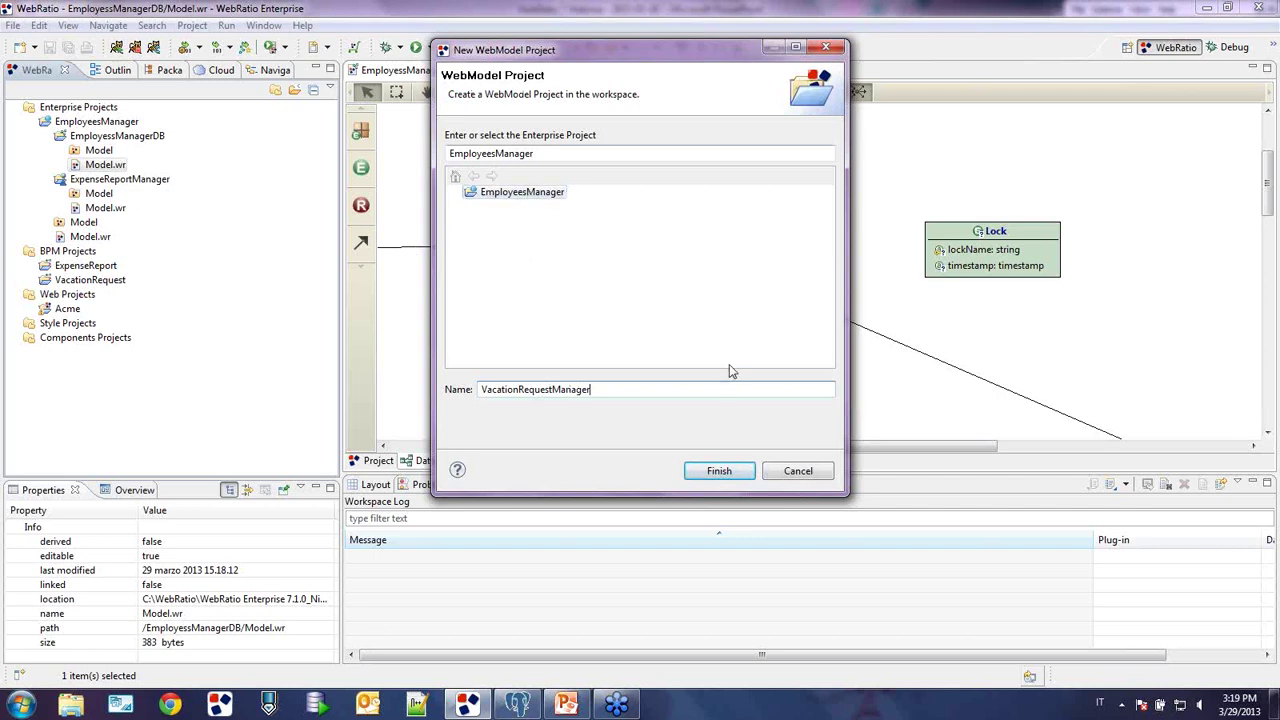
left_click(720, 470)
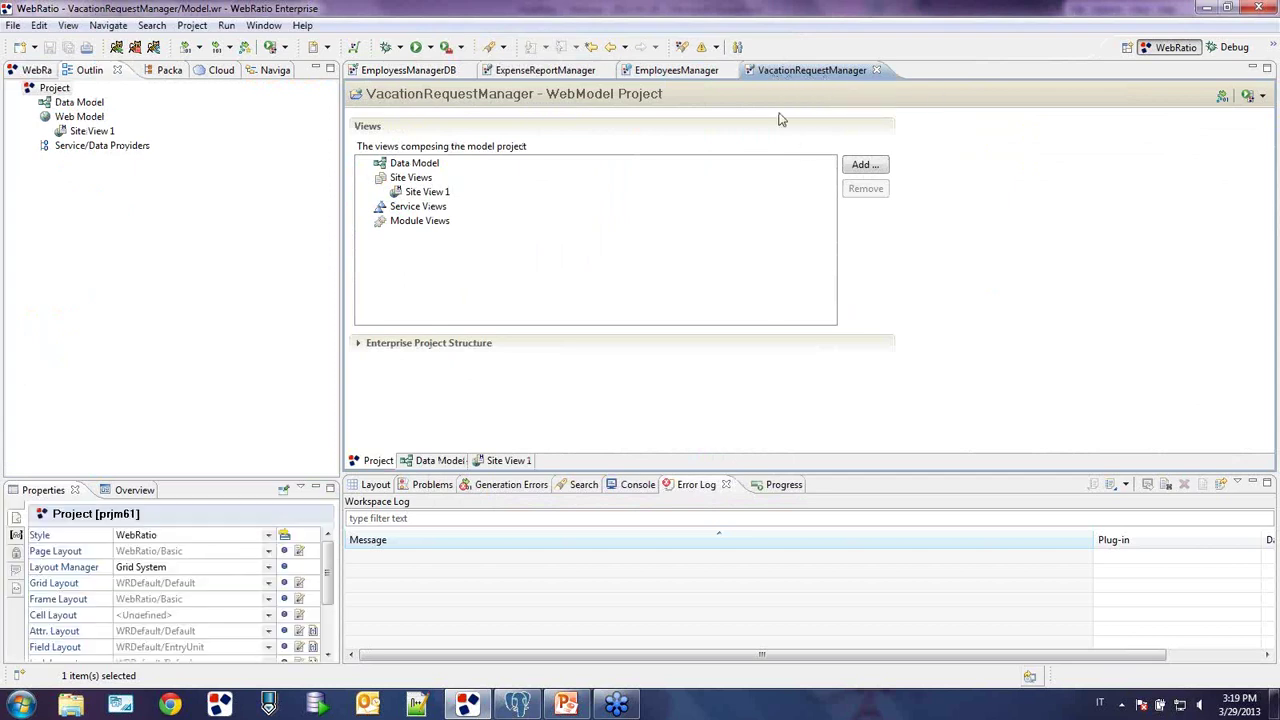
- Check the web model projects listed in EmployeesManager, then delete Site View 1 from the VacationRequestManager project
left_click(675, 78)
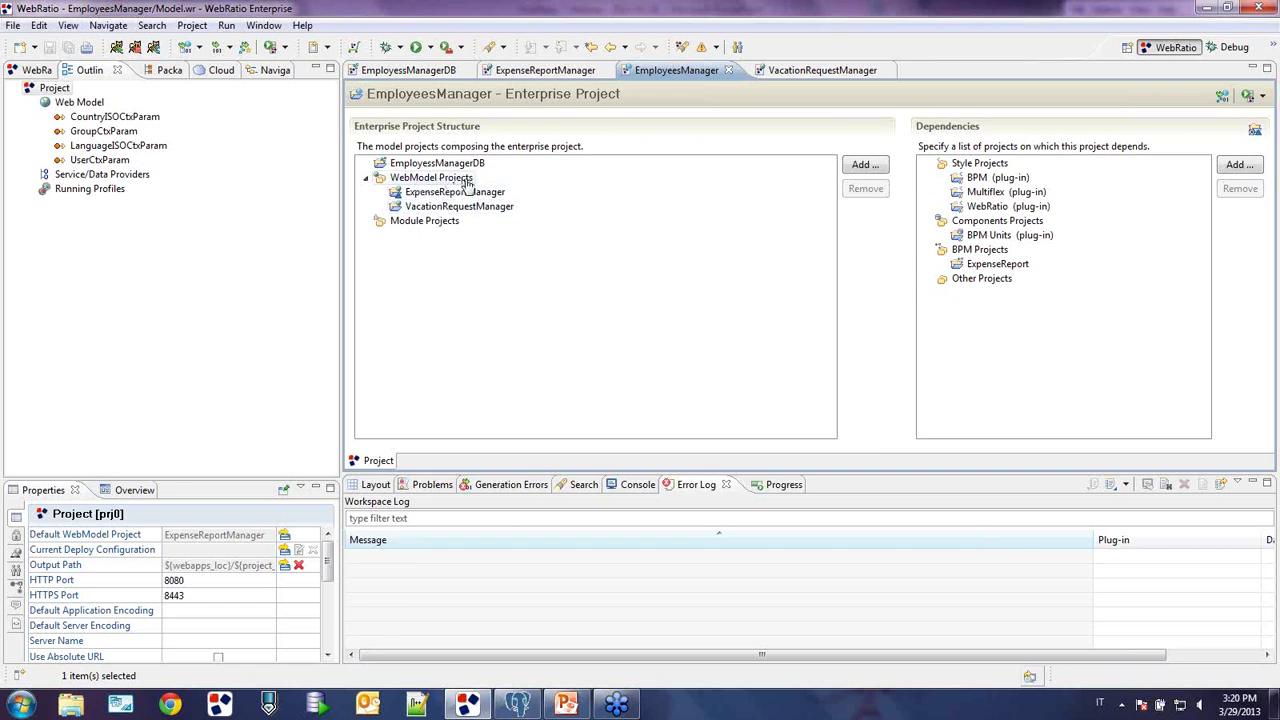
left_click(782, 72)
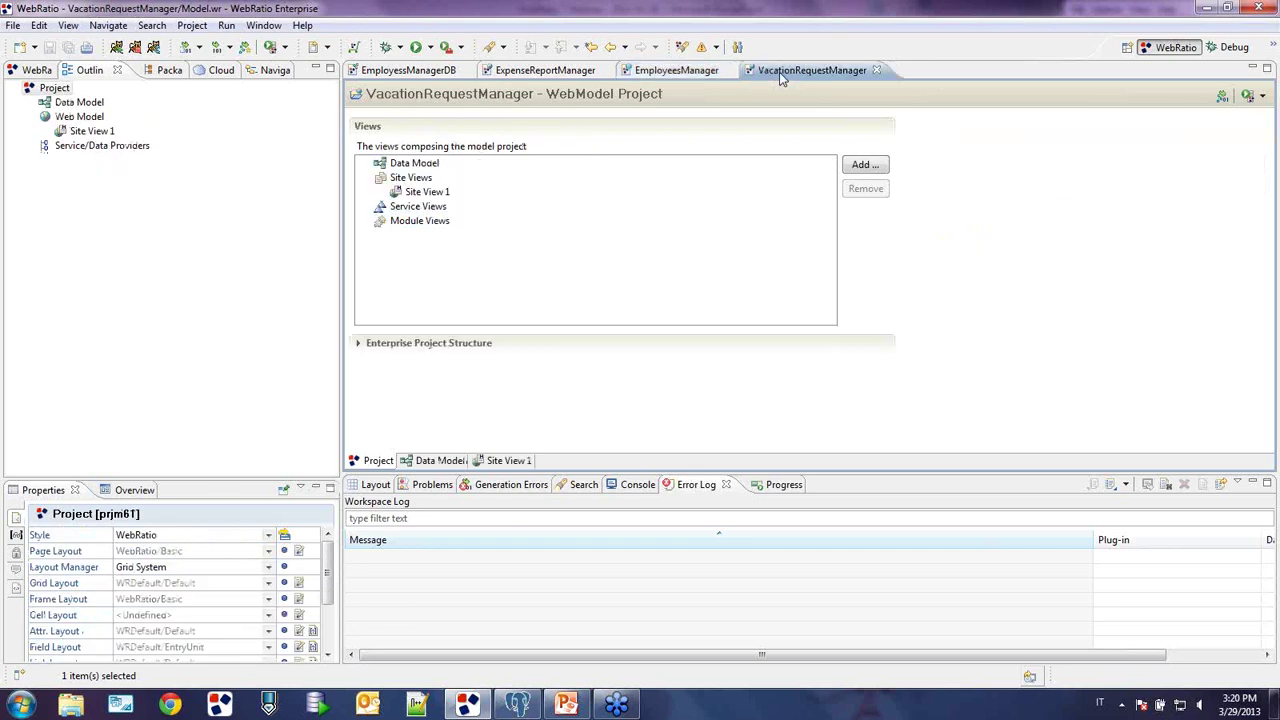
left_click(440, 193)
right_click(443, 197)
left_click(470, 200)
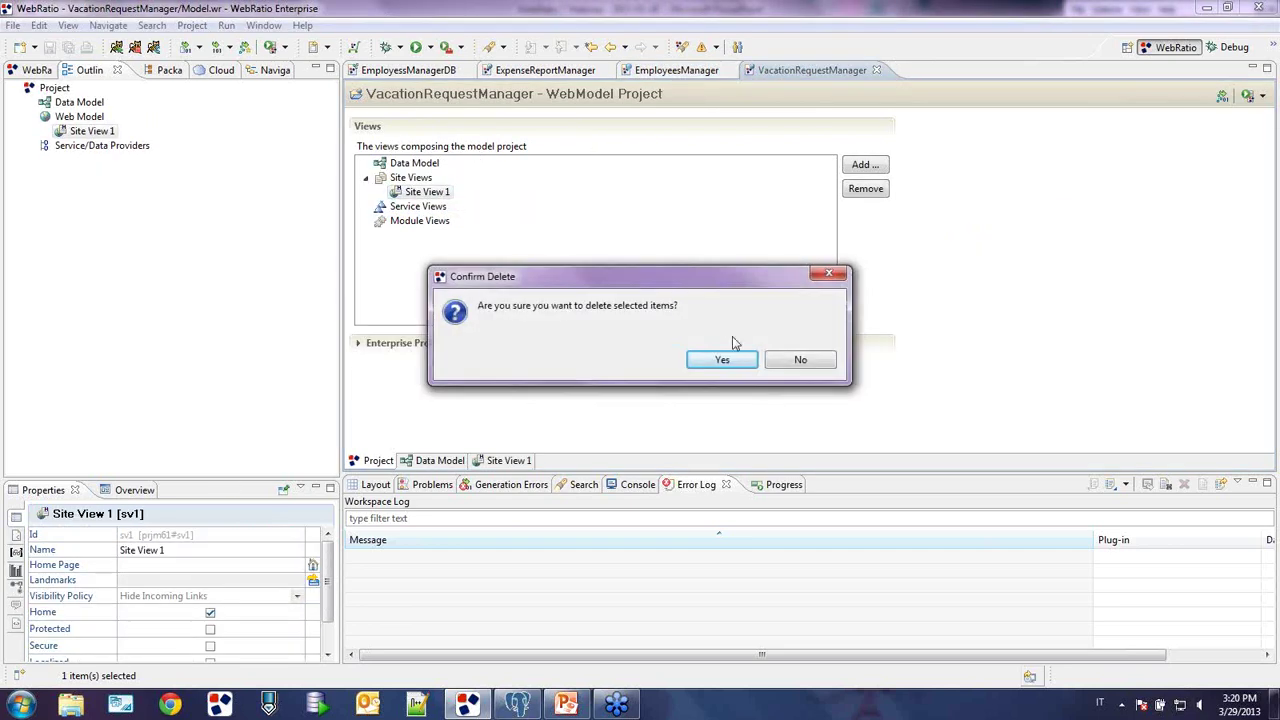
left_click(722, 361)
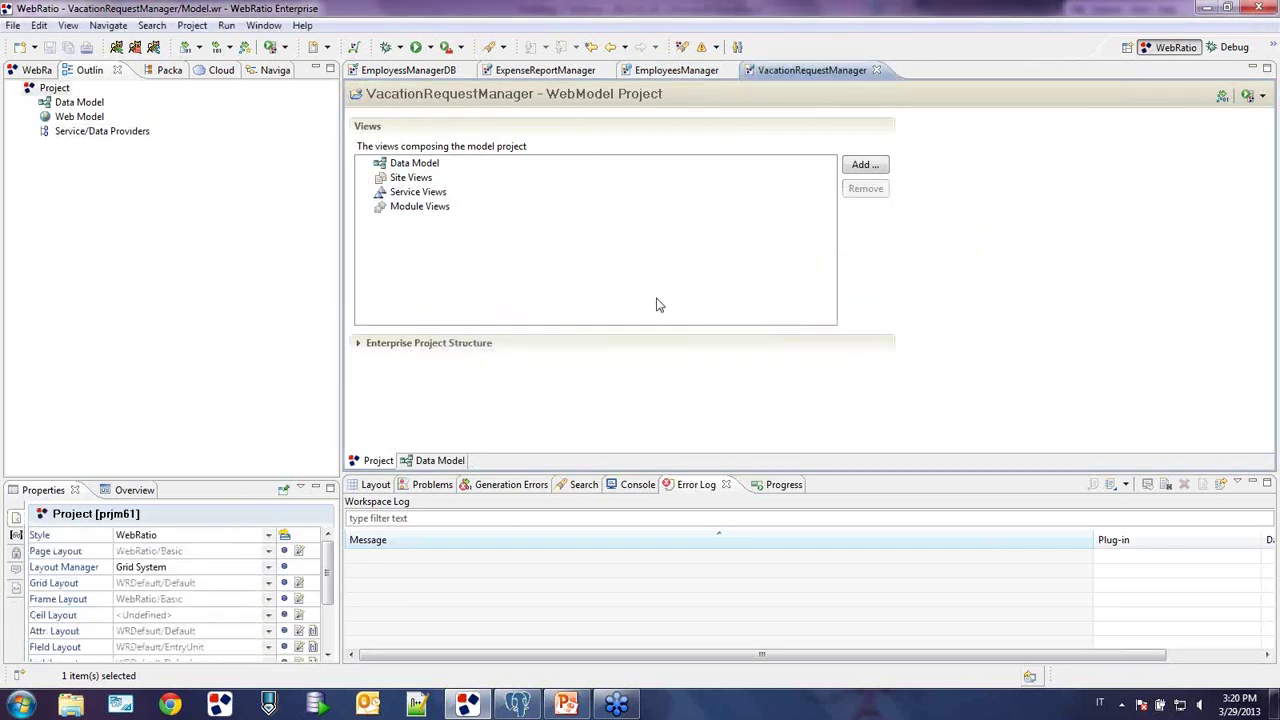
- Synchronize the VacationRequest BPM process into the VacationRequestManager web project, saving and reloading the changed open projects
right_click(202, 207)
left_click(287, 421)
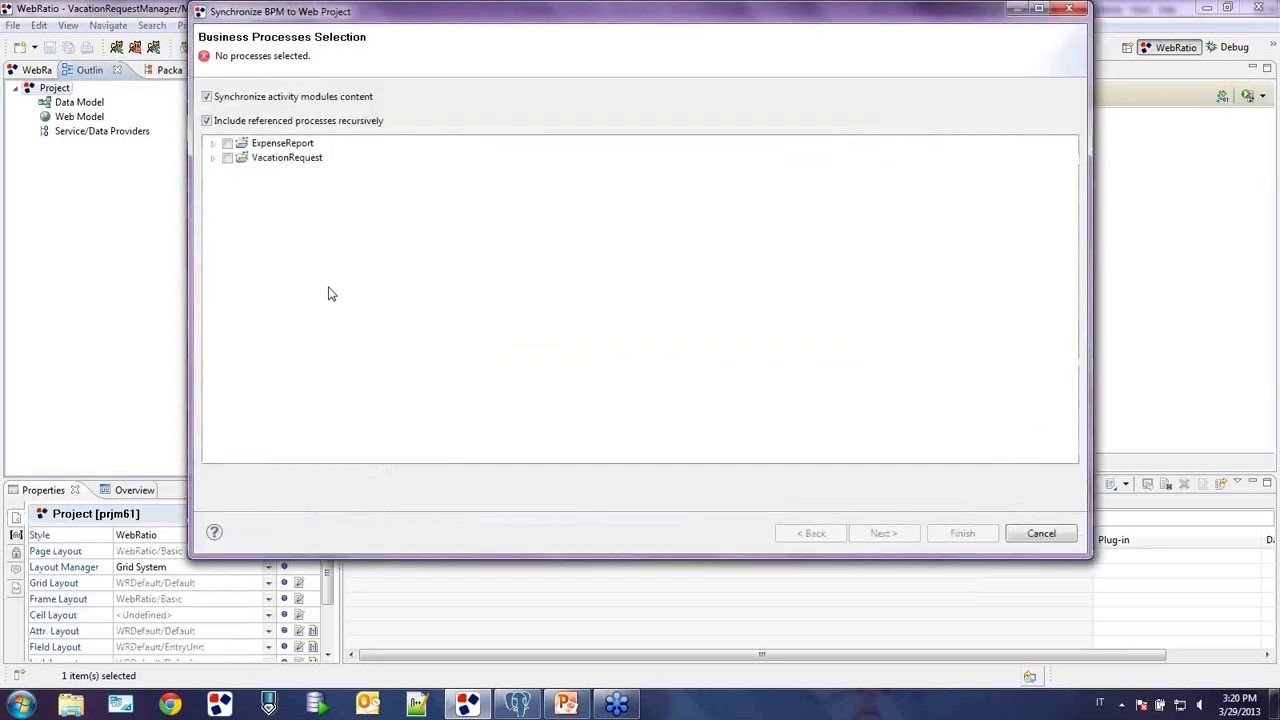
left_click(228, 159)
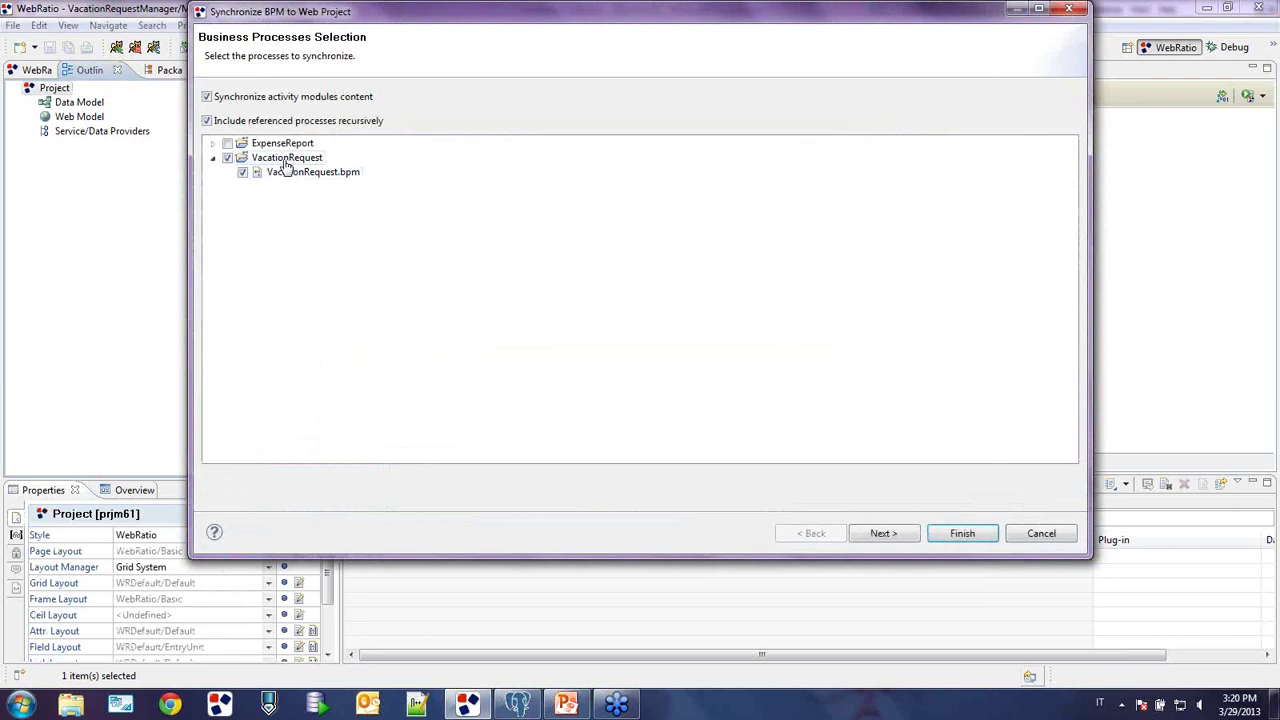
left_click(976, 536)
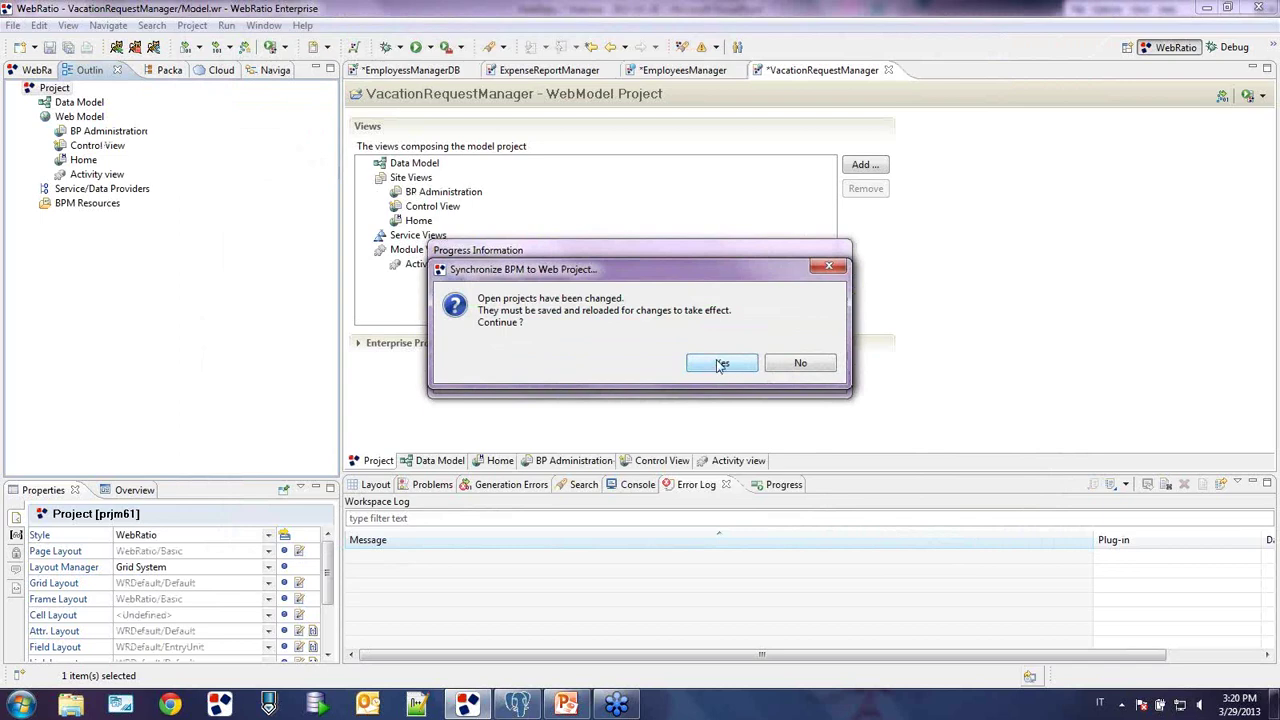
left_click(721, 364)
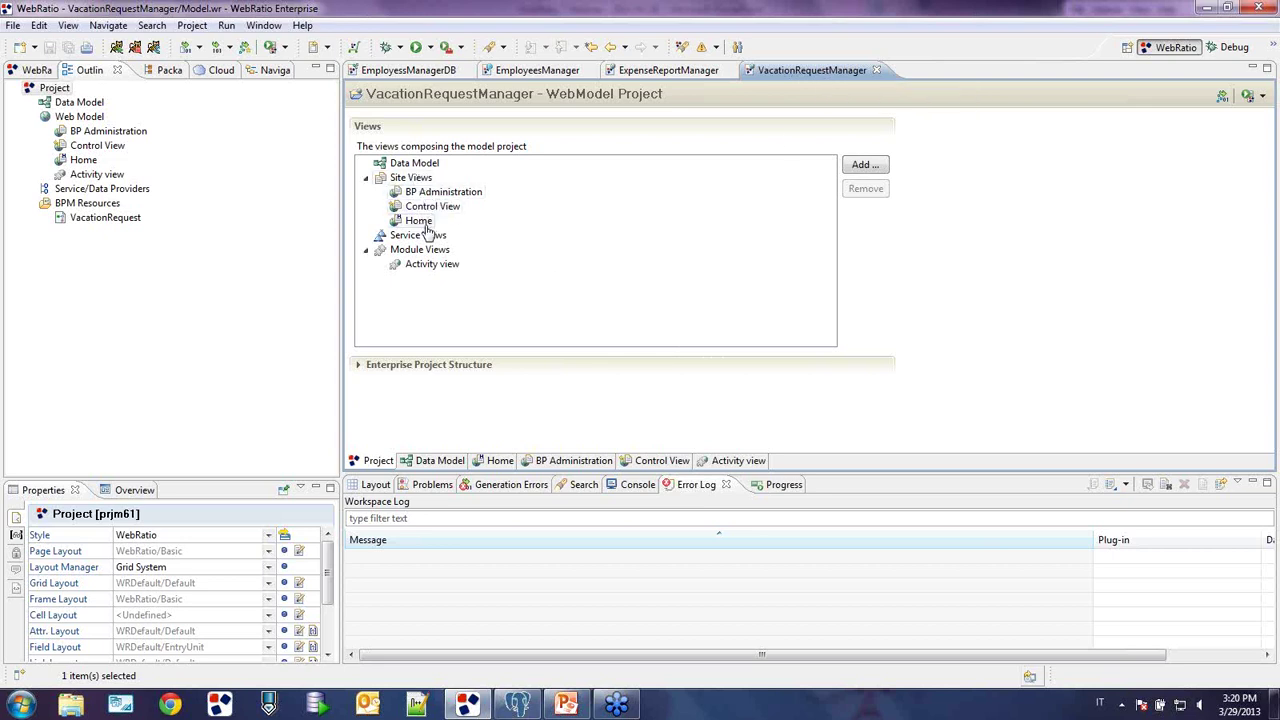
- Compare the site views of ExpenseReportManager and VacationRequestManager, examining the Home site view in each project
left_click(657, 72)
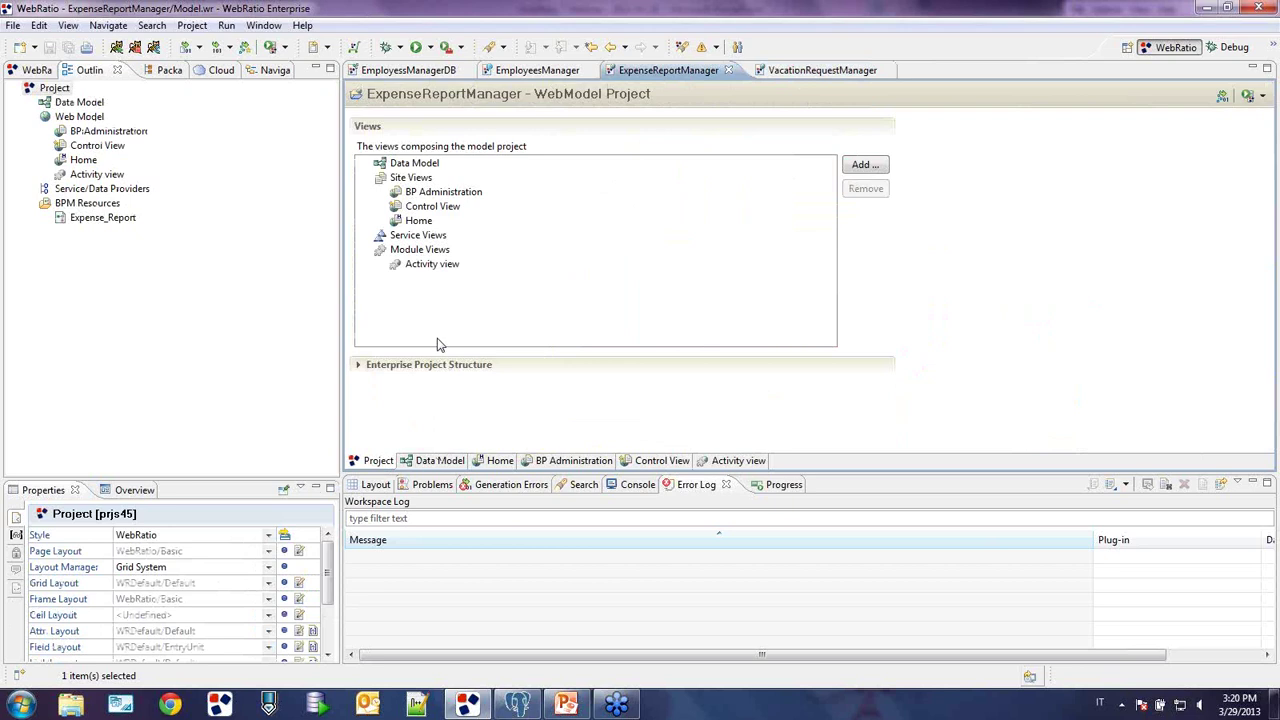
left_click(430, 192)
left_click(428, 206)
left_click(430, 222)
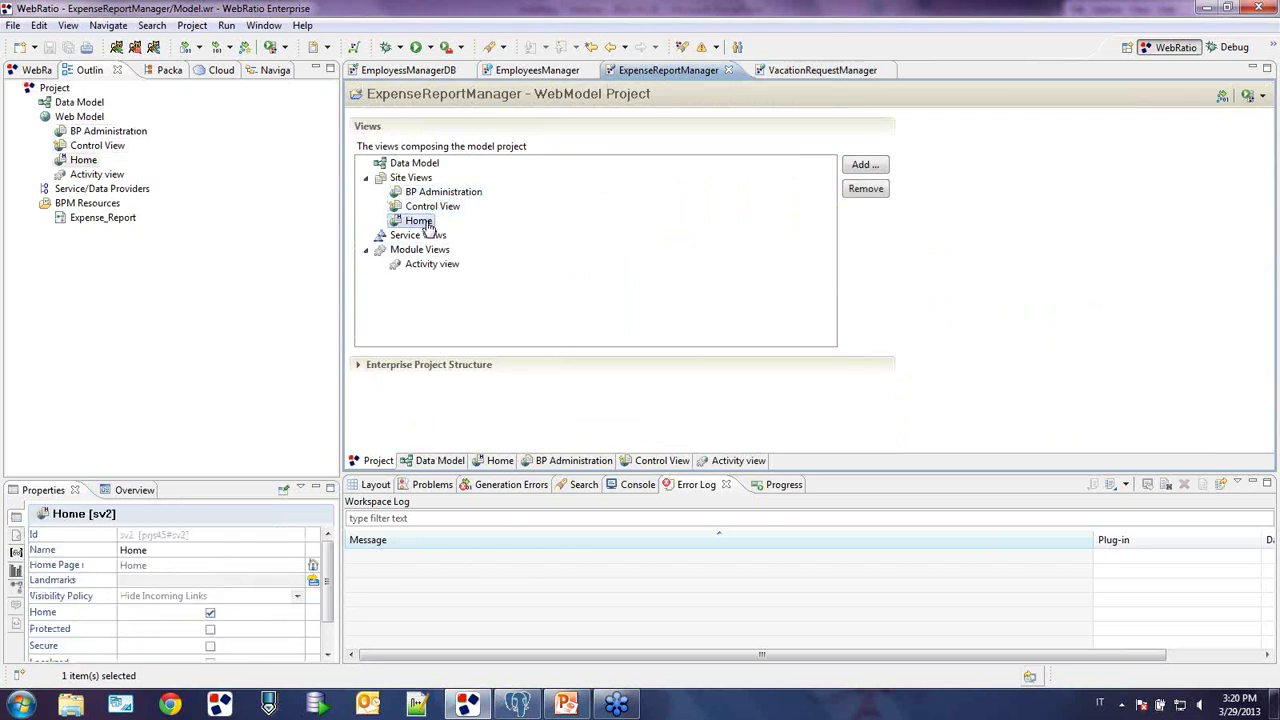
double_click(426, 223)
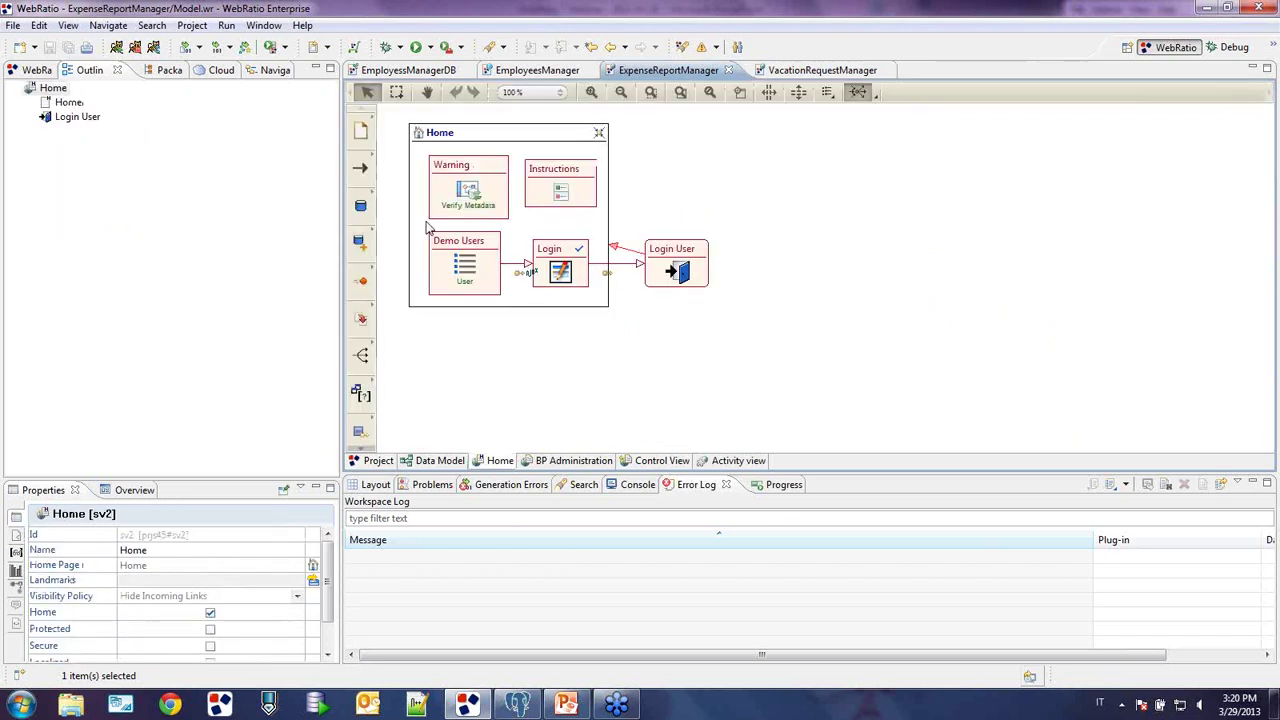
left_click(840, 77)
left_click(506, 463)
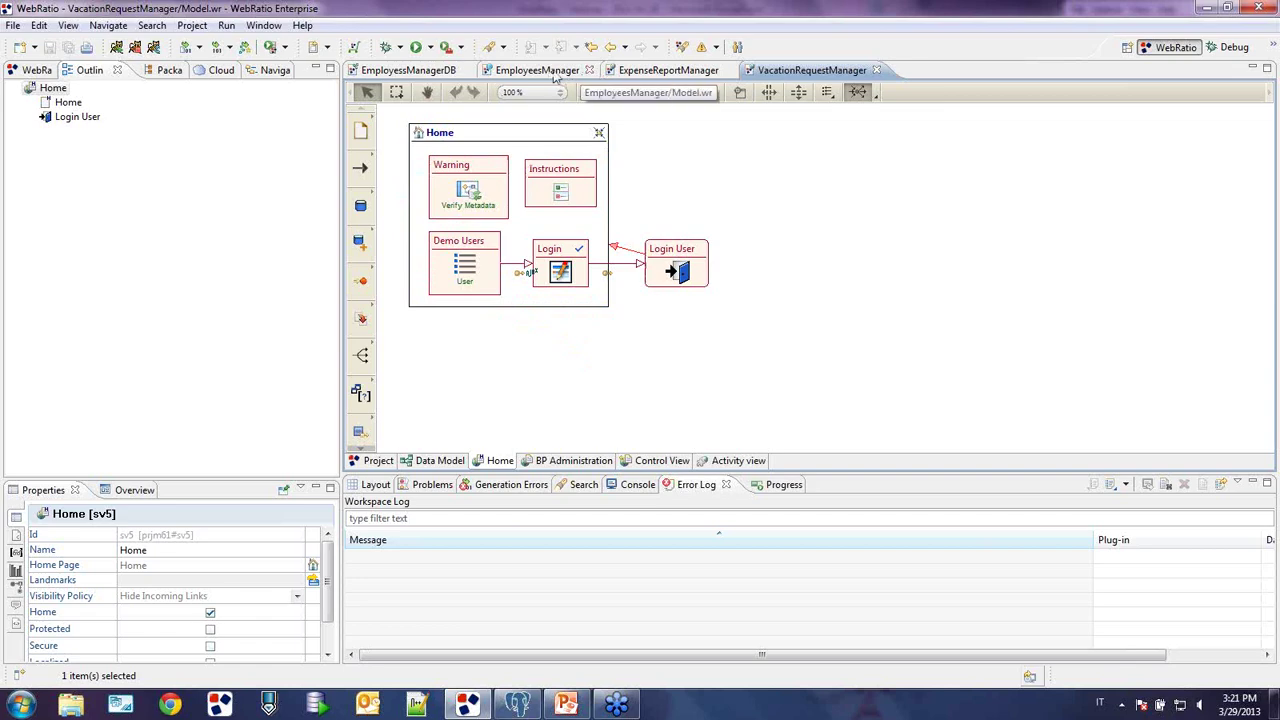
left_click(646, 71)
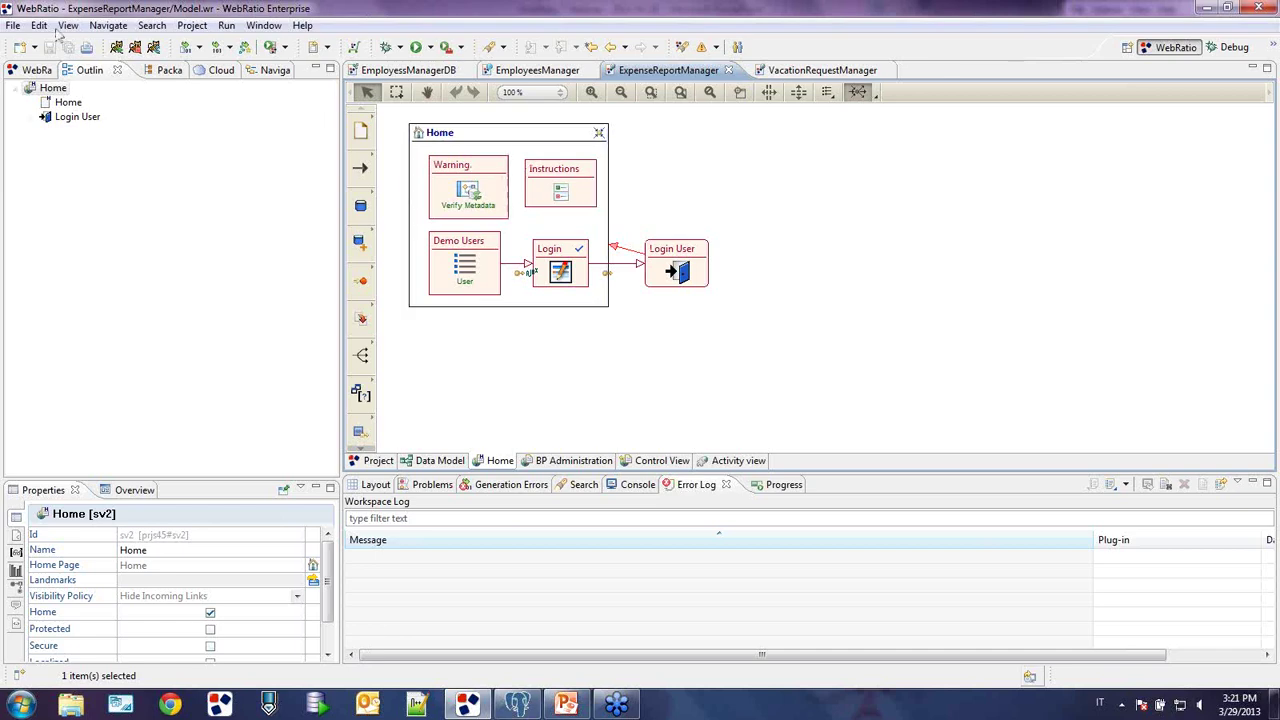
- Create a WebModel Project named Administration inside the EmployeesManager enterprise project
left_click(13, 26)
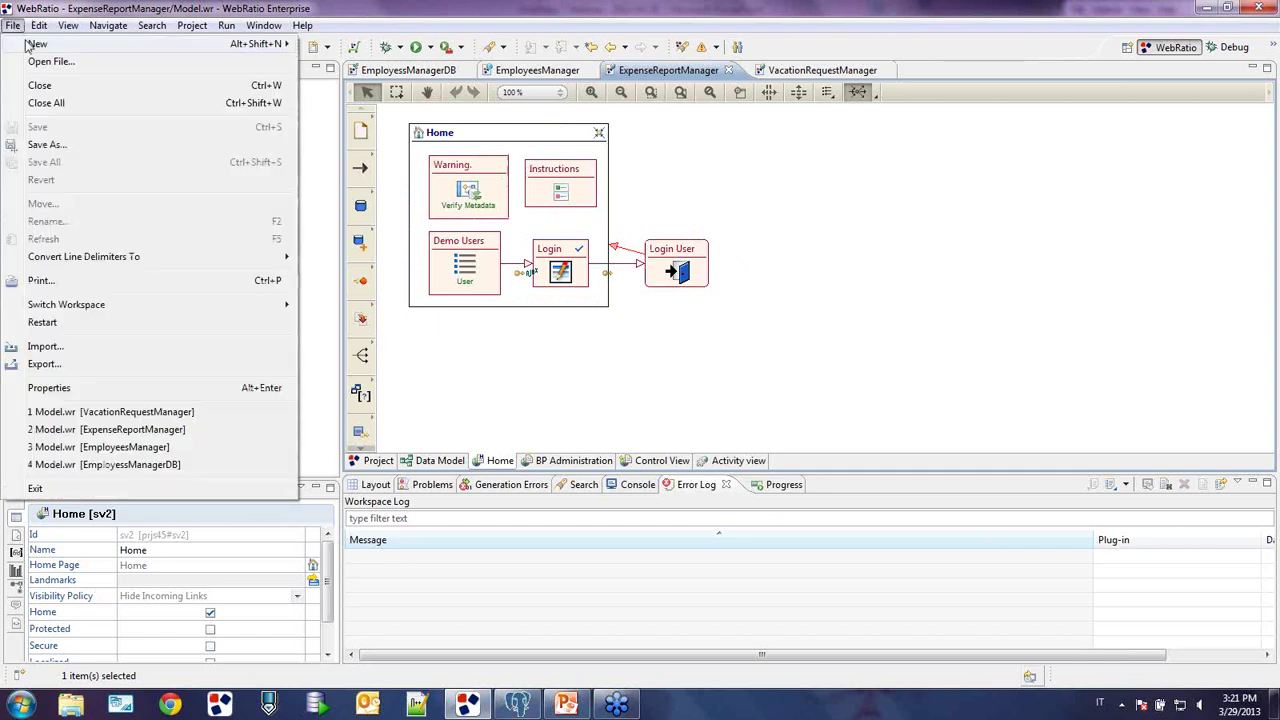
mouse_move(31, 52)
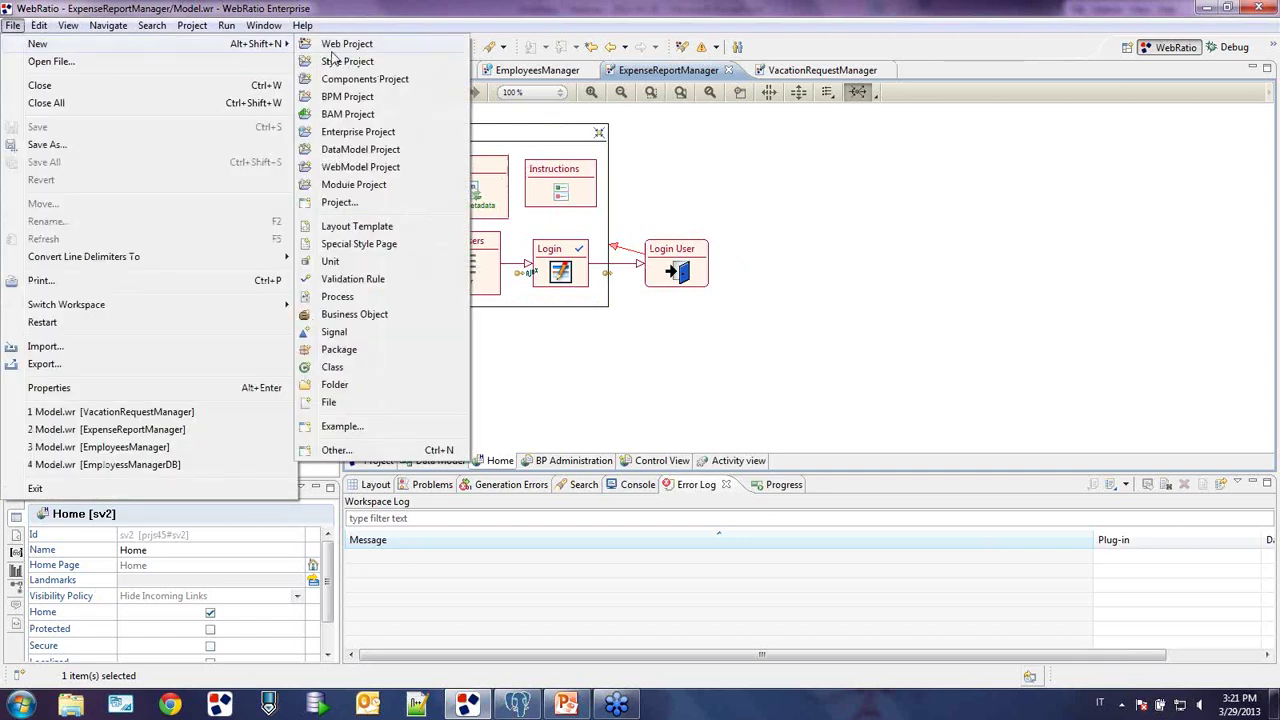
left_click(354, 167)
left_click(535, 192)
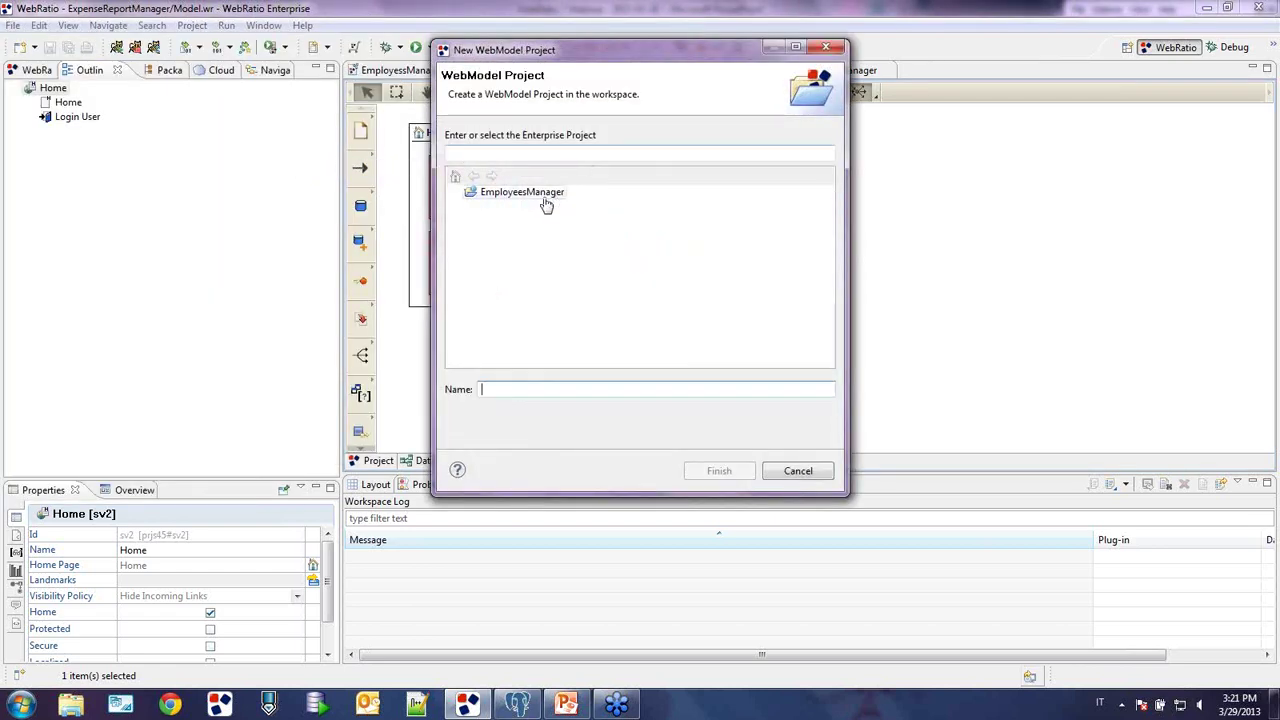
left_click(558, 390)
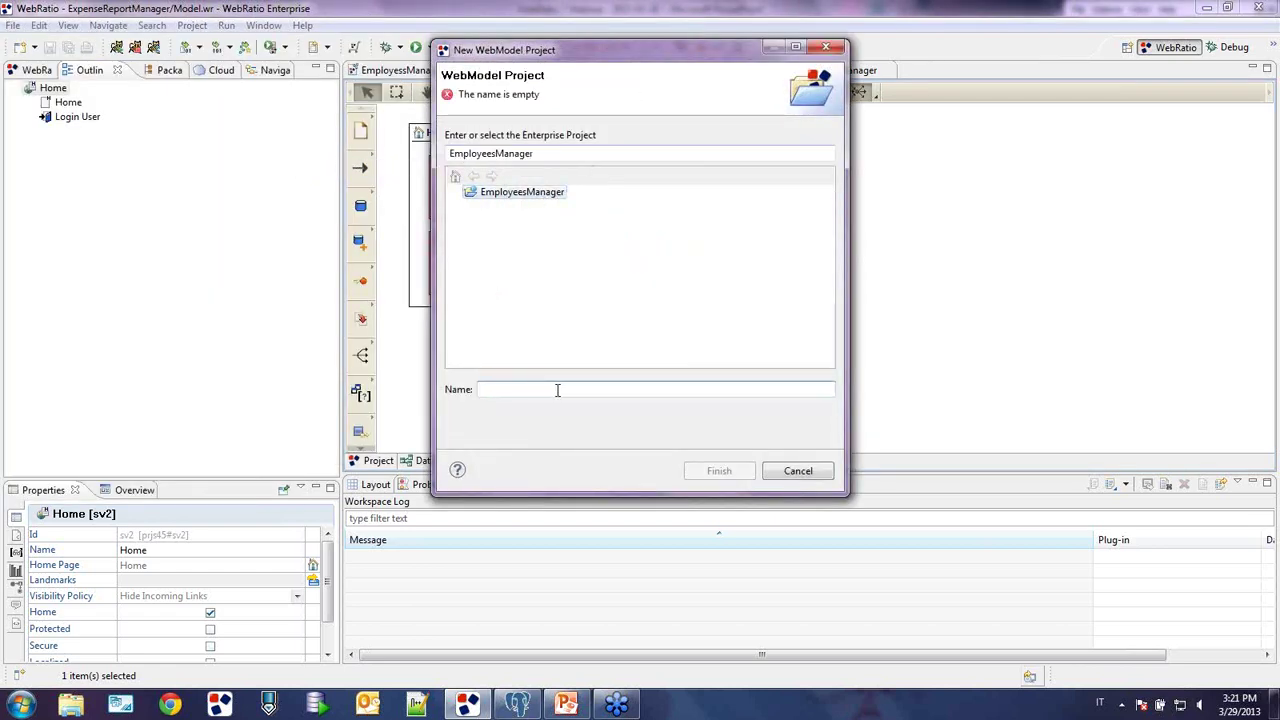
type("Administration")
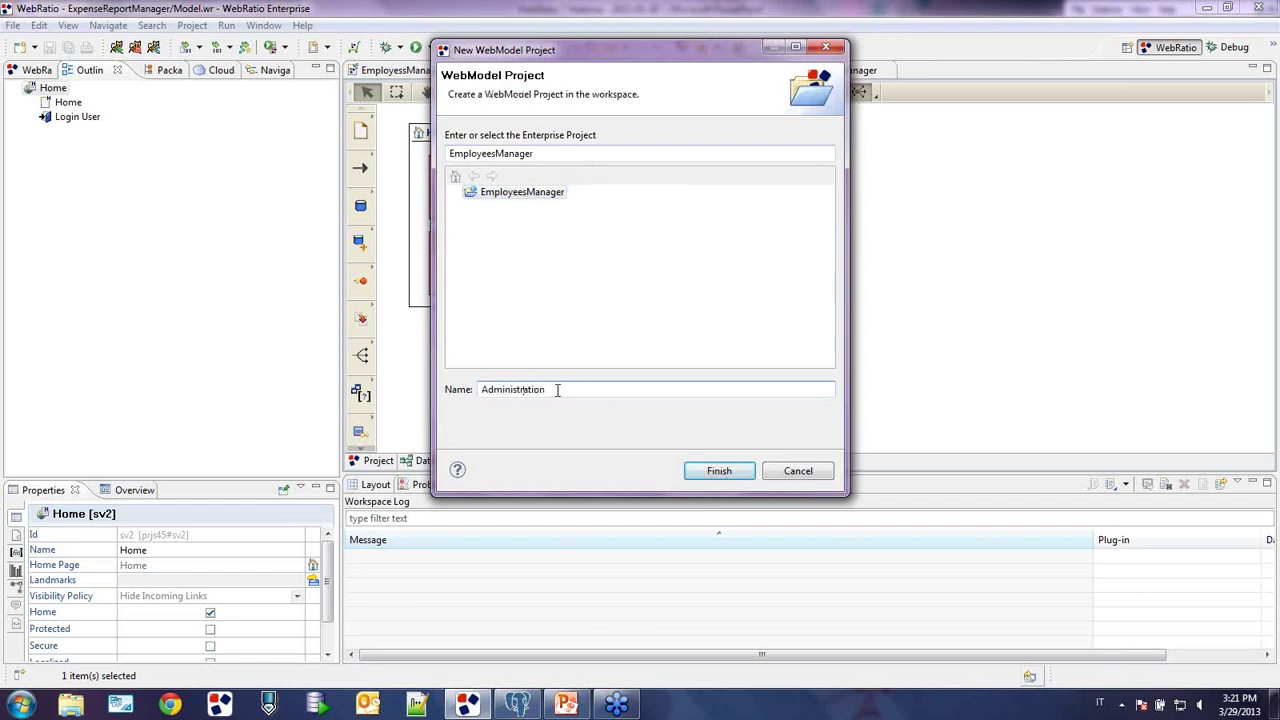
left_click(730, 473)
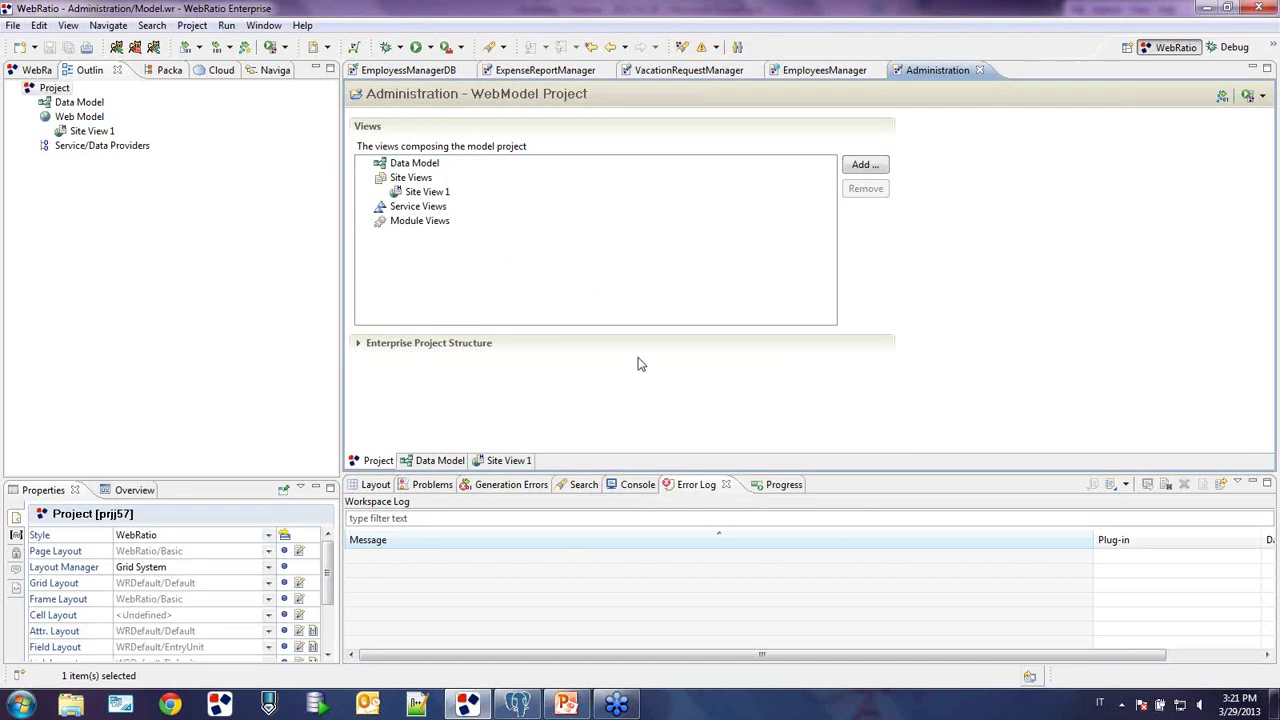
- Delete Site View 1 from the Administration project and confirm its removal
right_click(430, 192)
left_click(460, 199)
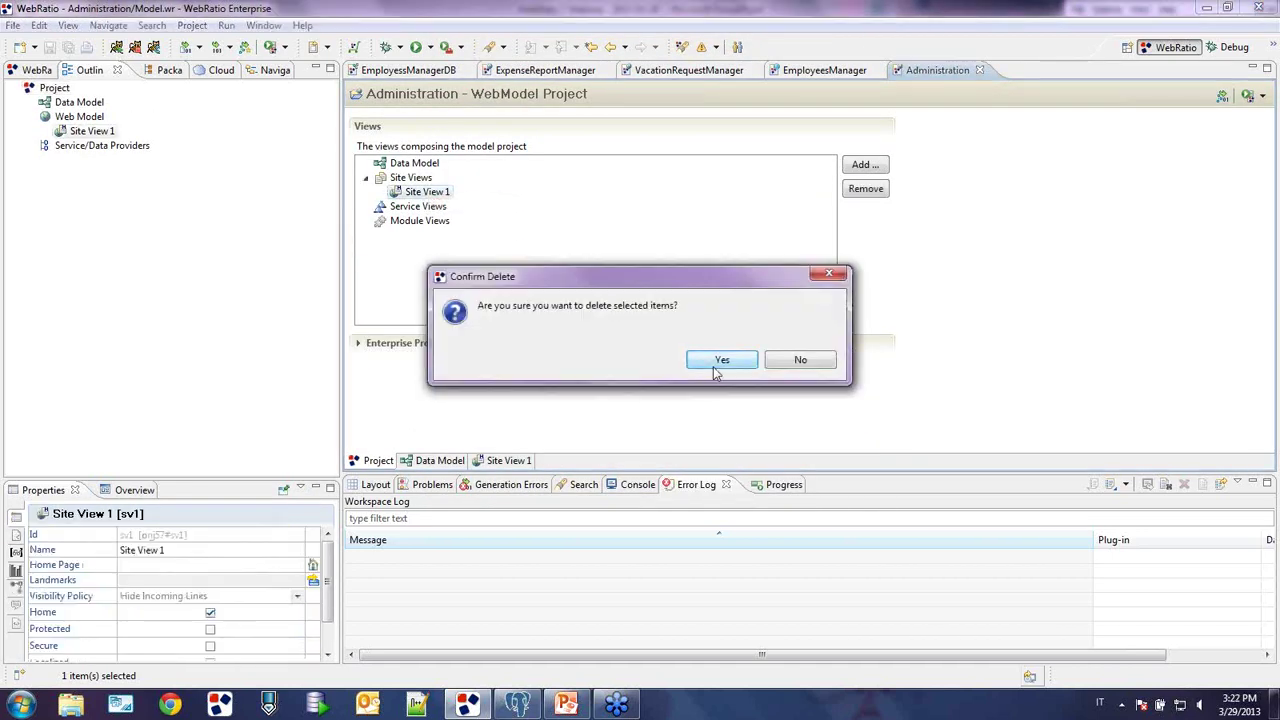
left_click(716, 368)
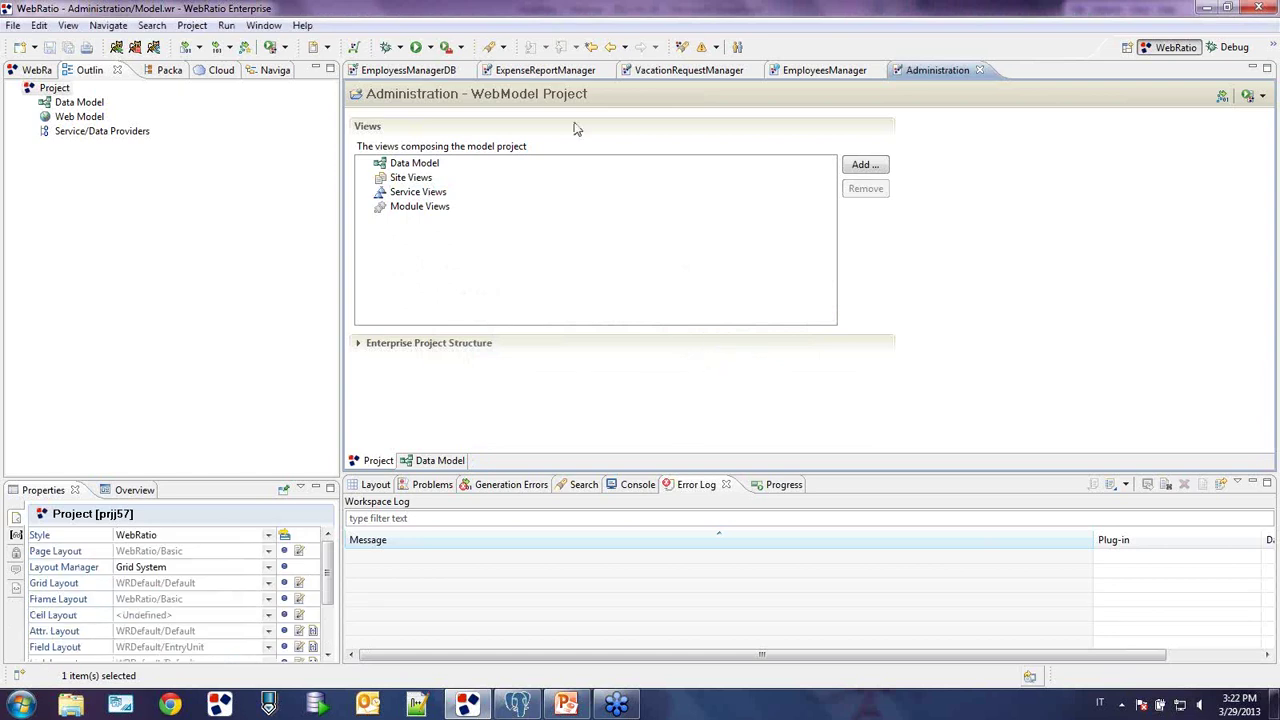
- Cut the BP Administration, Control View and Home site views from the ExpenseReportManager project
left_click(558, 78)
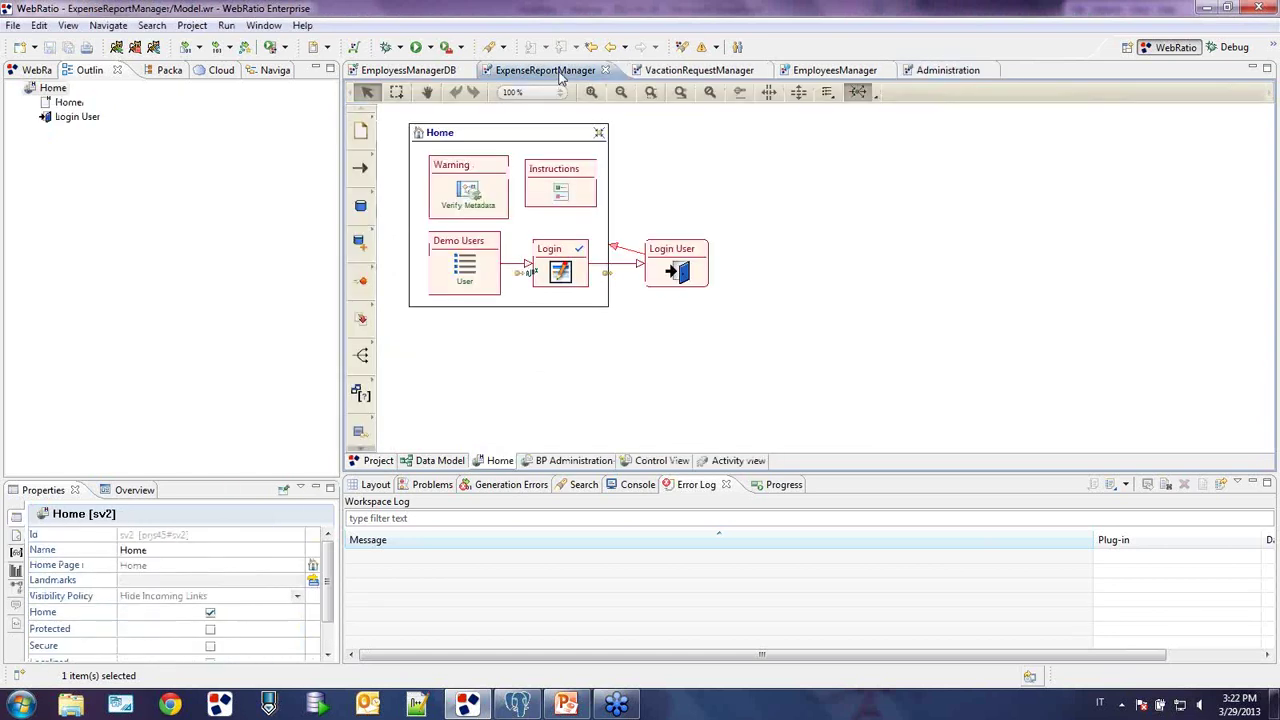
left_click(378, 461)
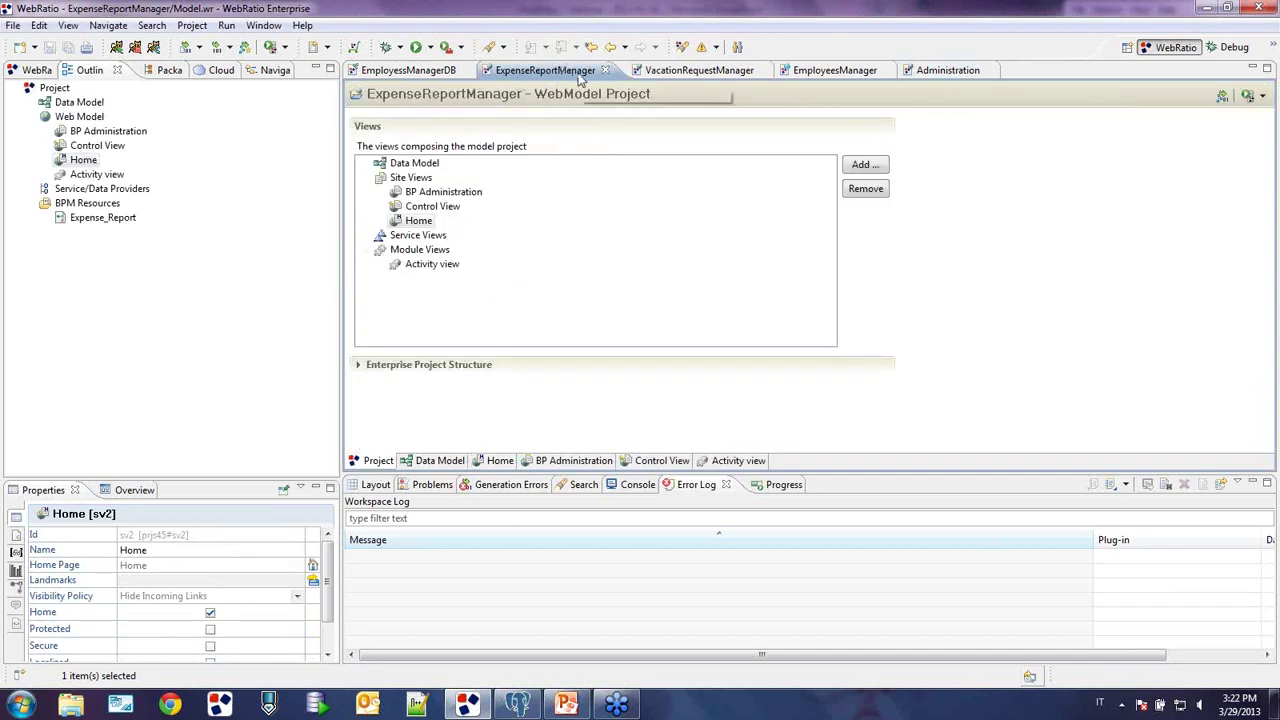
left_click(125, 133)
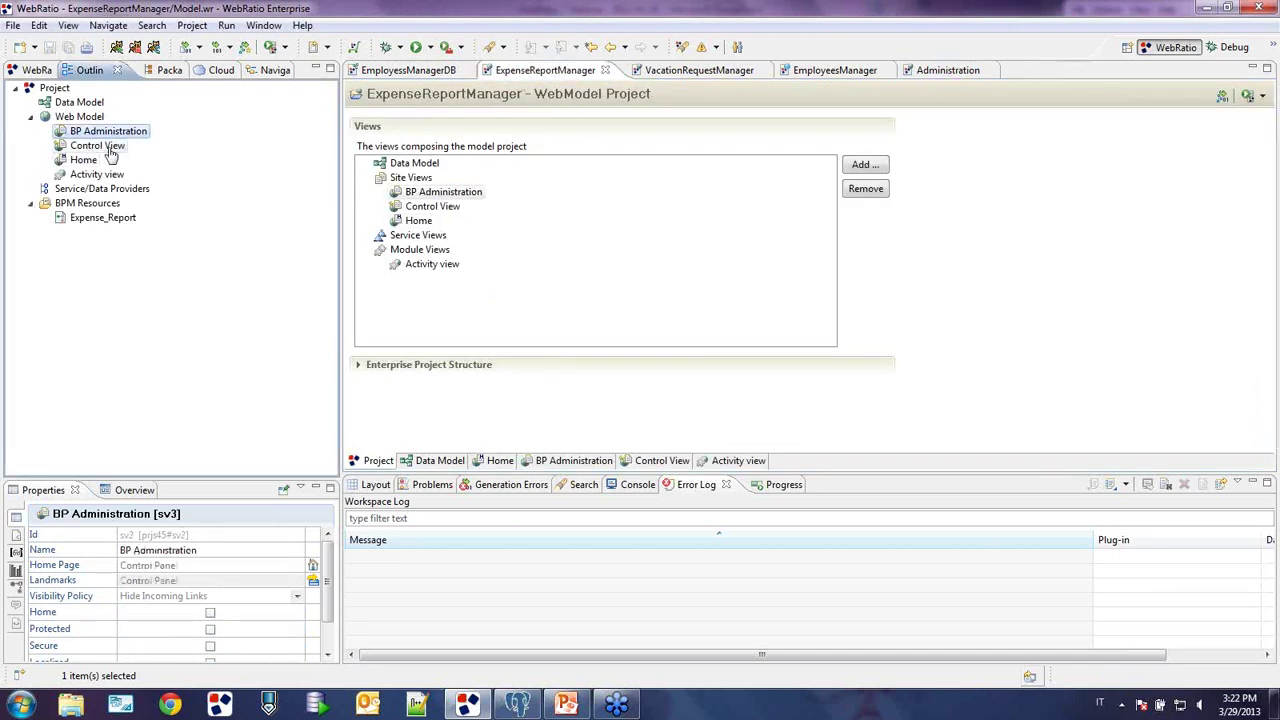
left_click(108, 147, "ctrl")
left_click(100, 160, "ctrl")
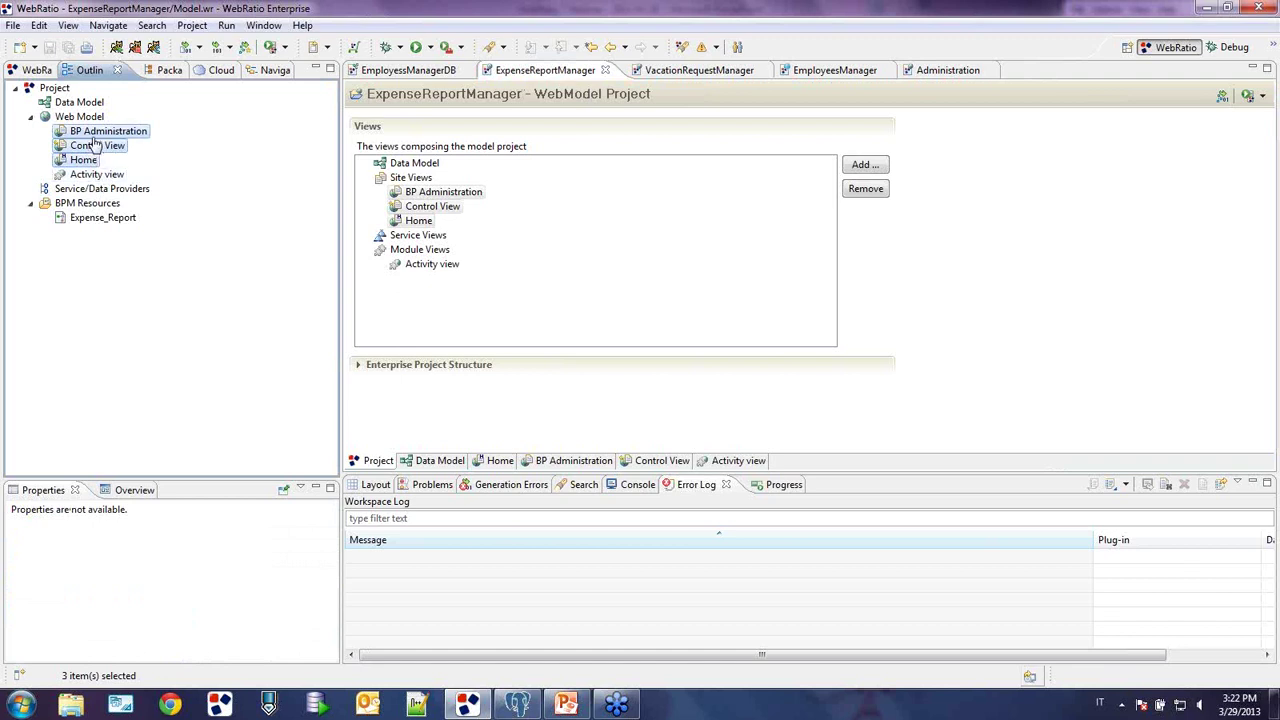
right_click(82, 142)
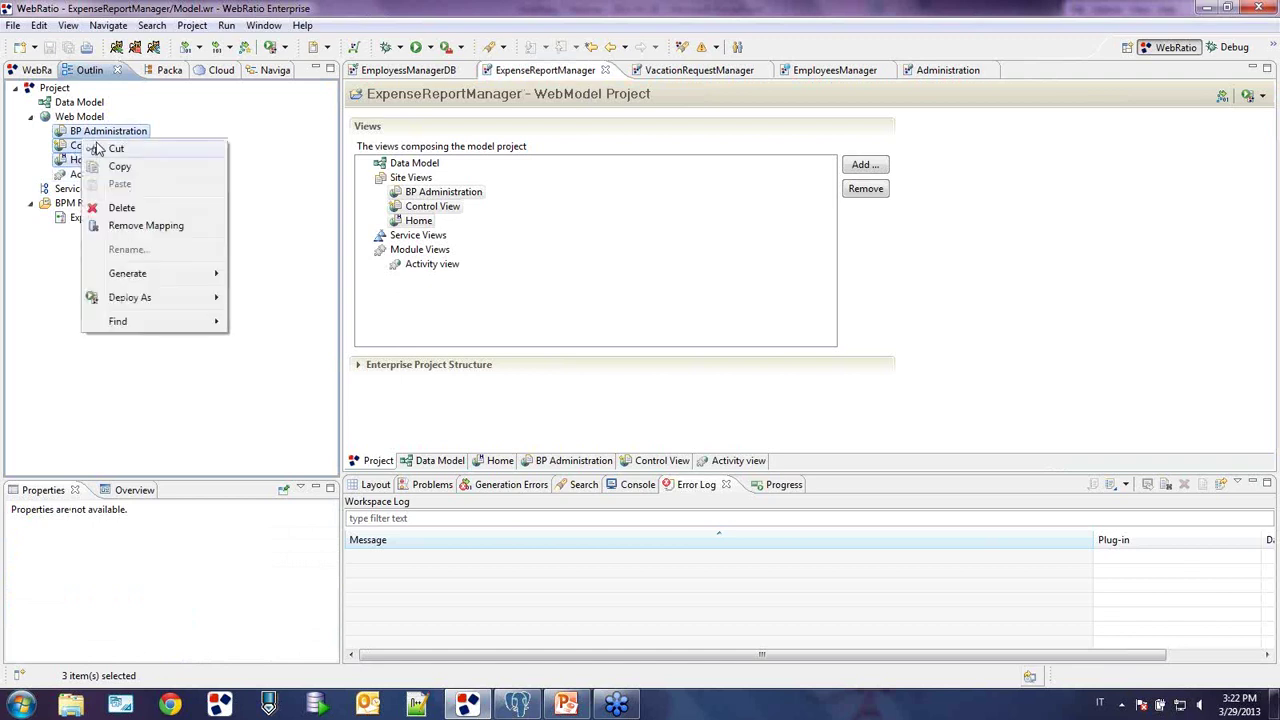
left_click(97, 148)
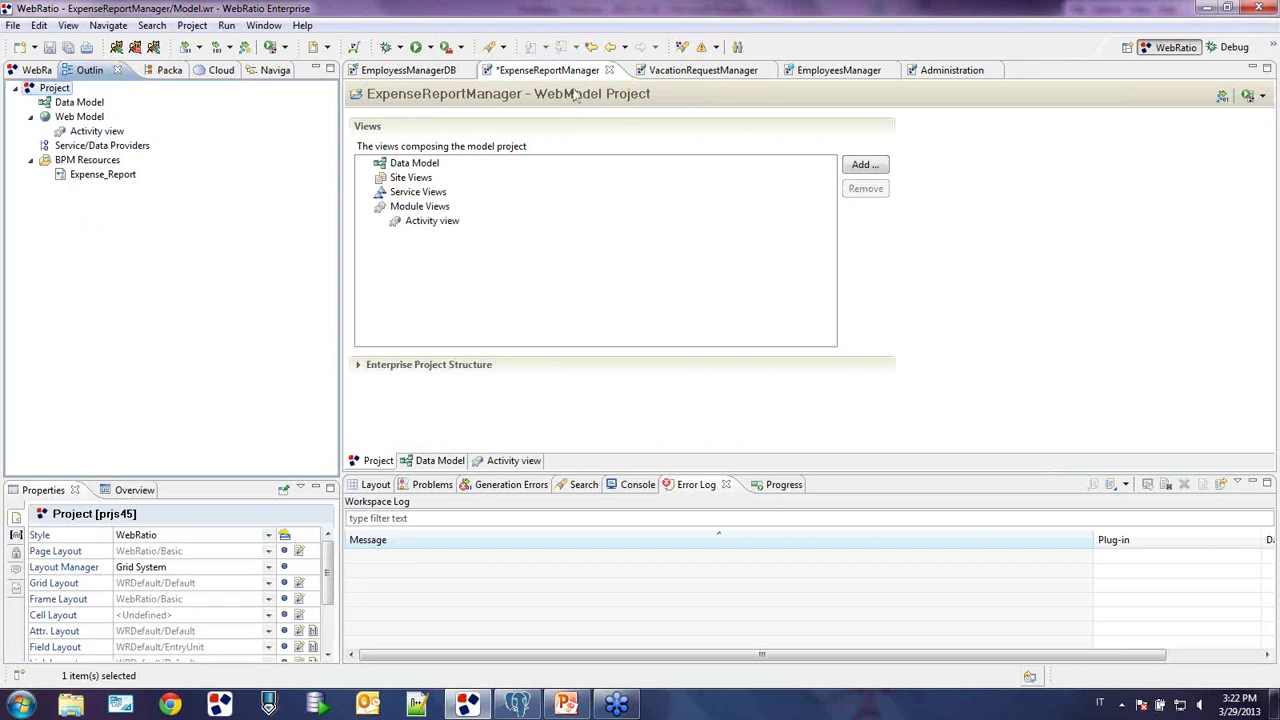
- Paste the three cut site views into the Administration project's web model, saving both Administration and ExpenseReportManager
left_click(925, 75)
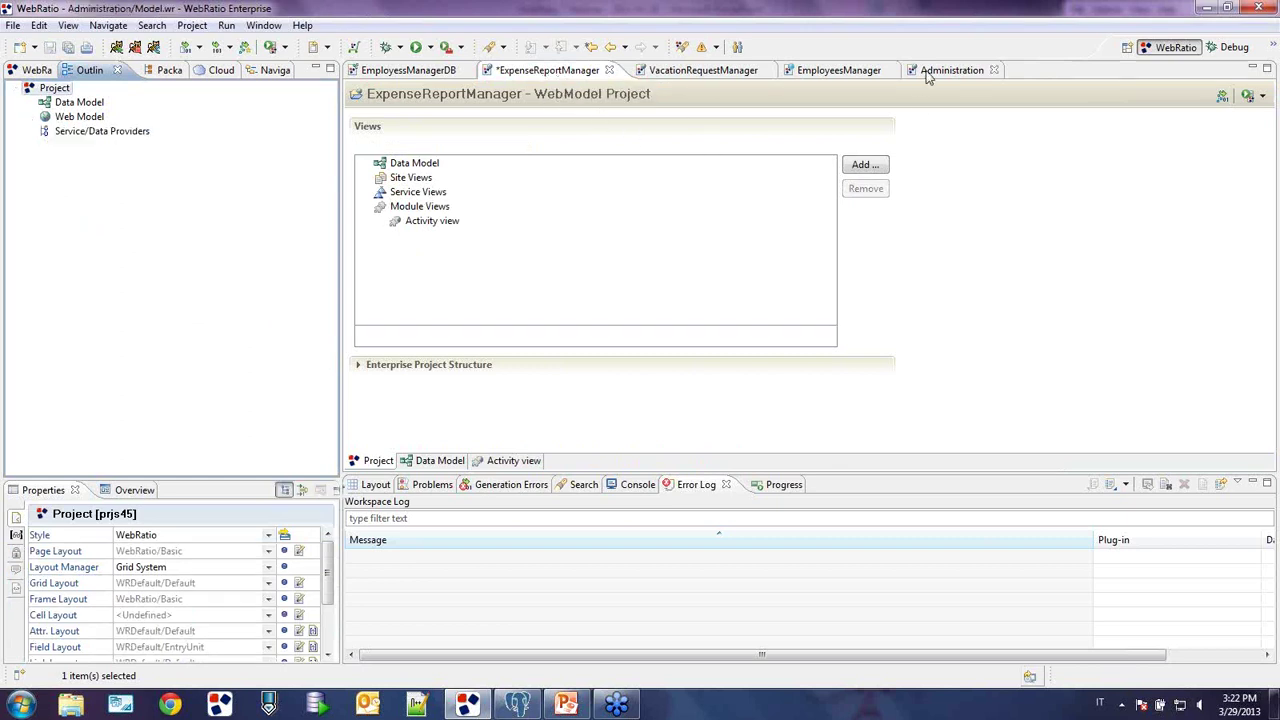
right_click(62, 117)
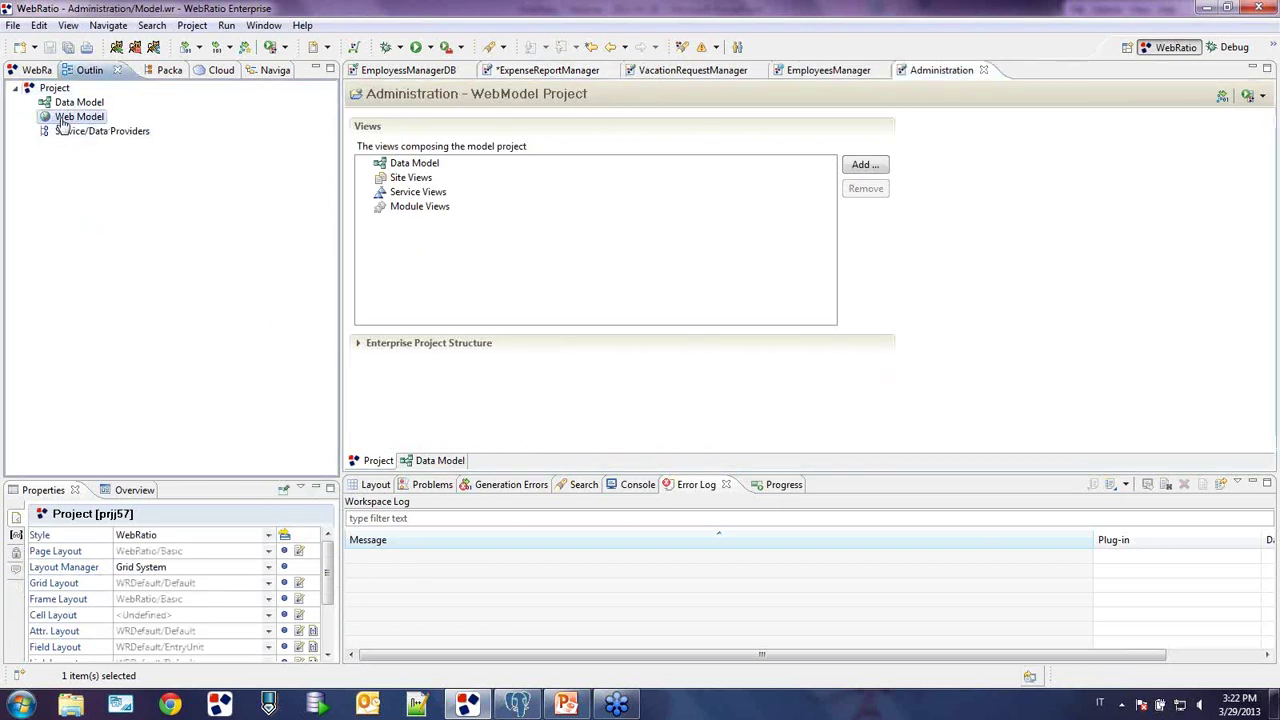
left_click(99, 164)
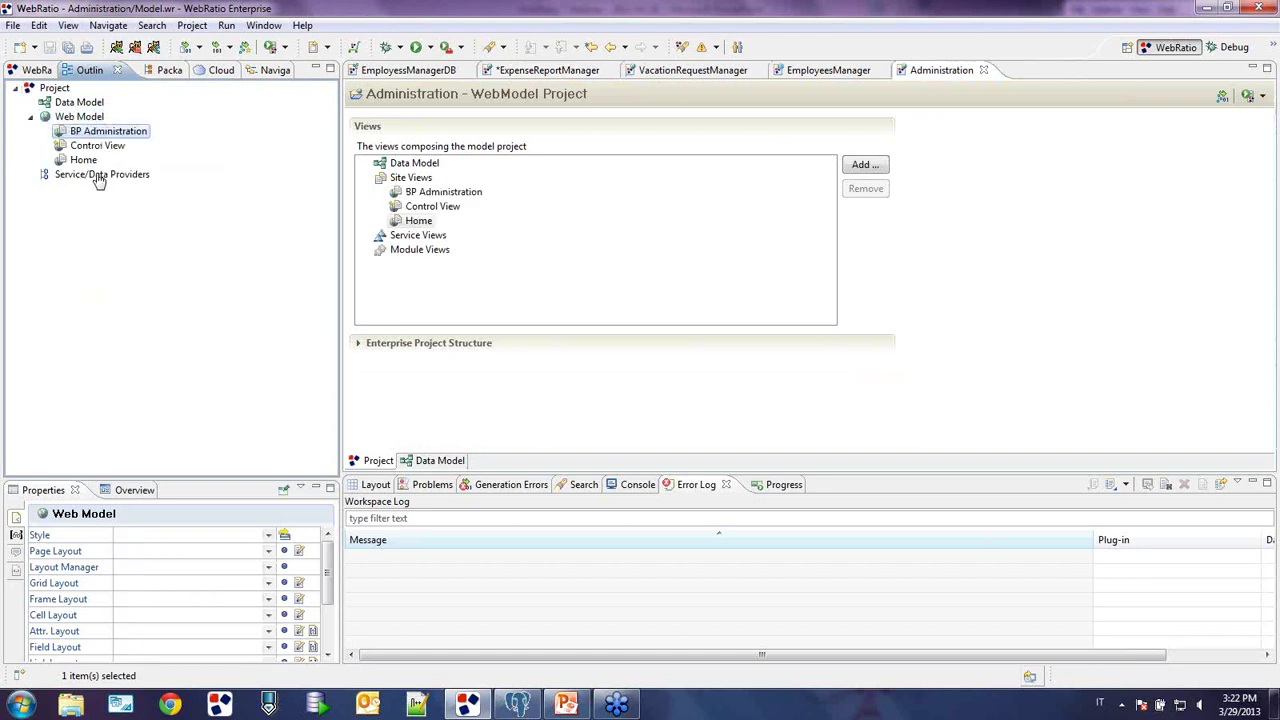
key("ctrl+s")
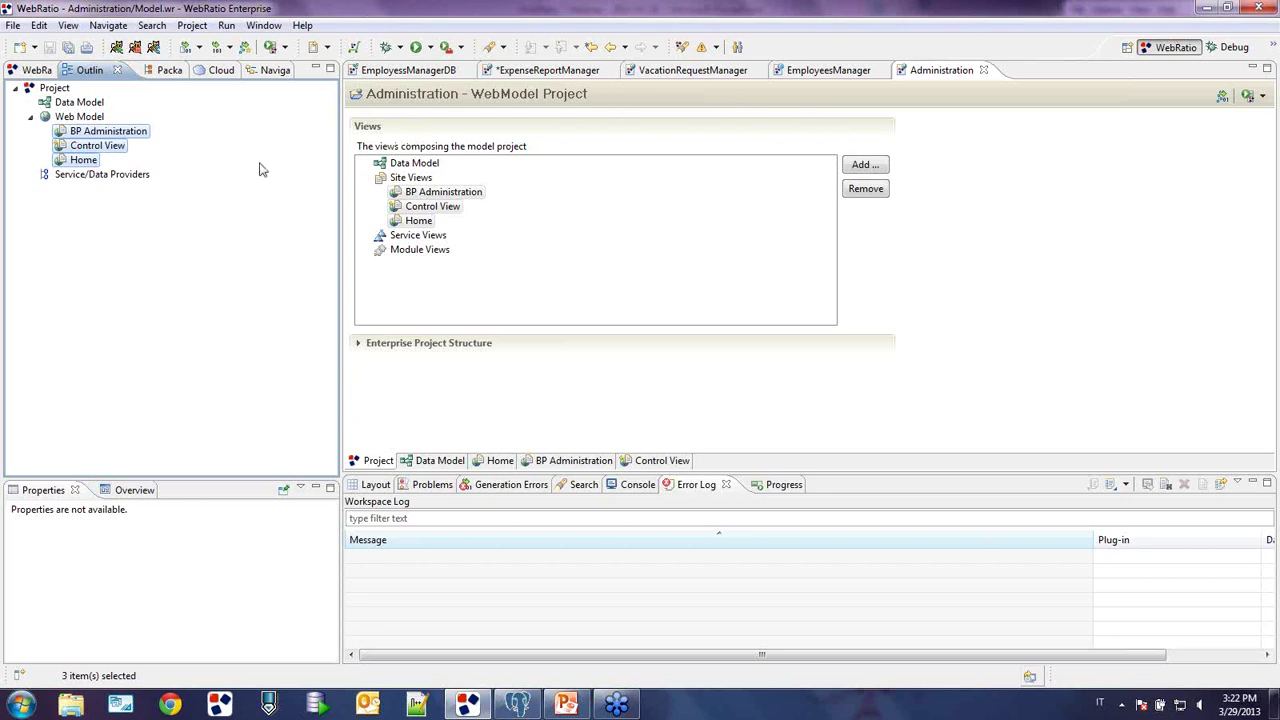
left_click(538, 72)
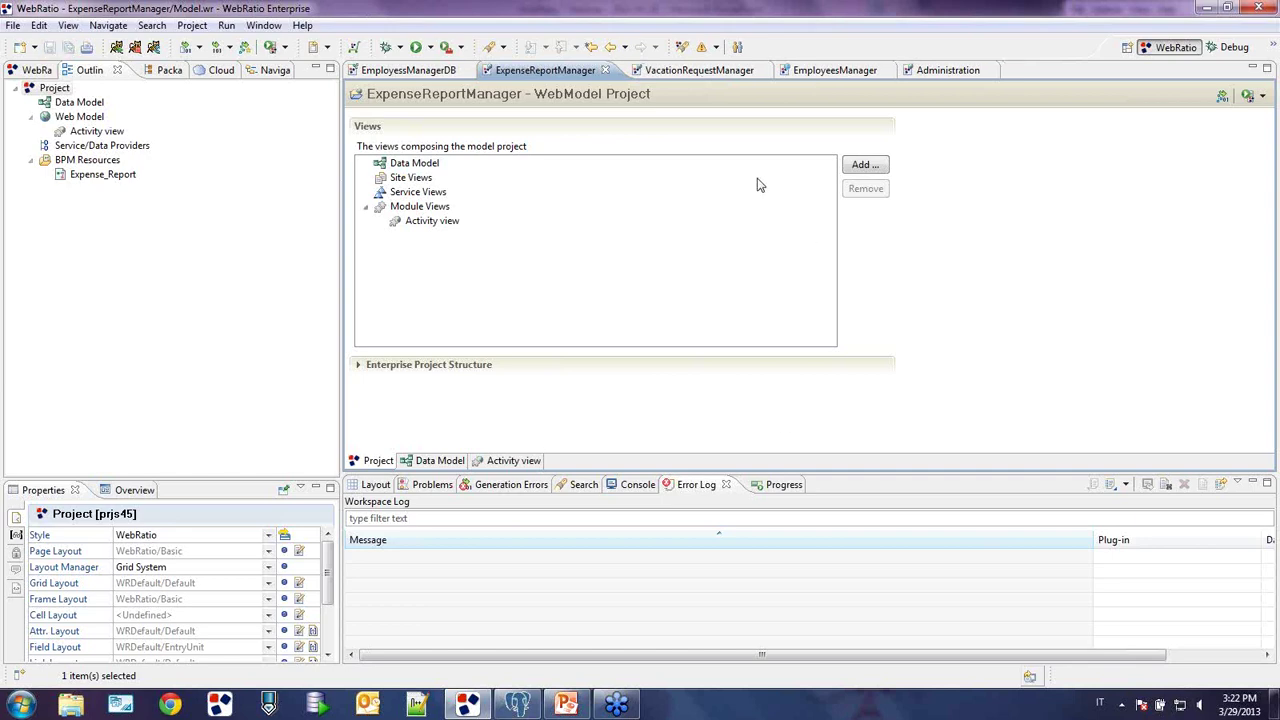
- Delete the BP Administration, Control View and Home site views from the VacationRequestManager project and save it
left_click(665, 72)
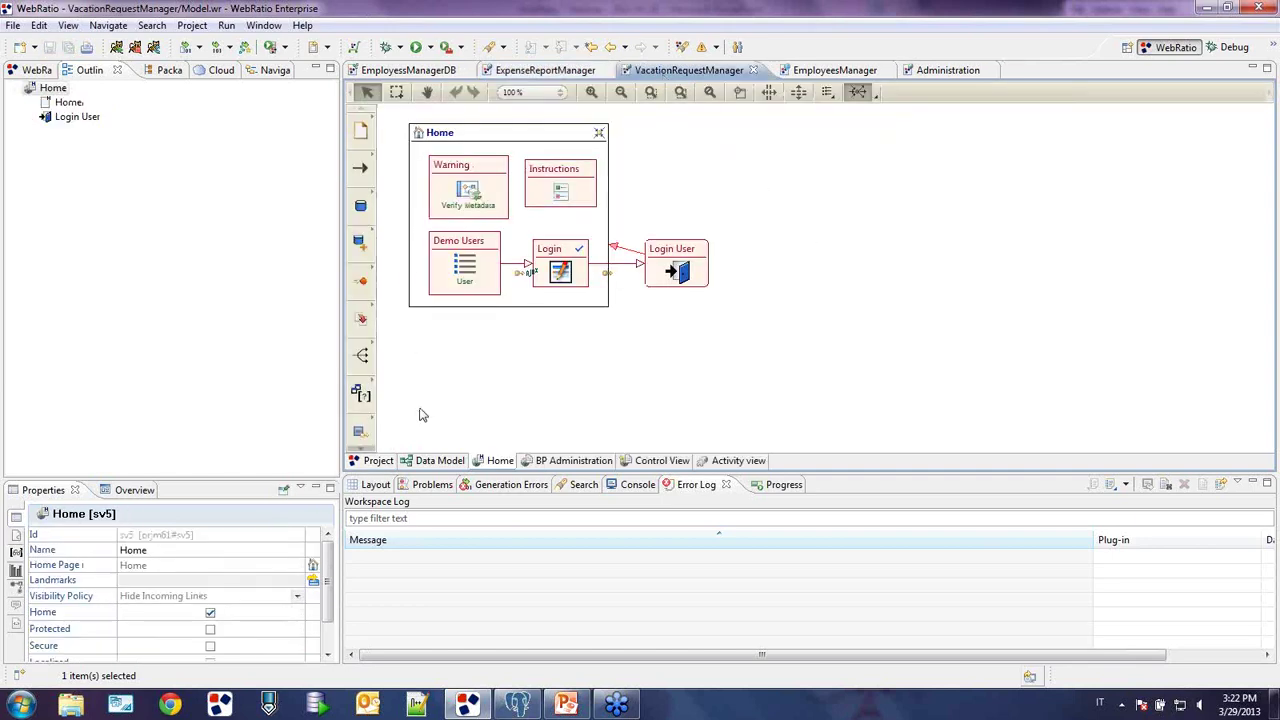
left_click(380, 461)
left_click(110, 131)
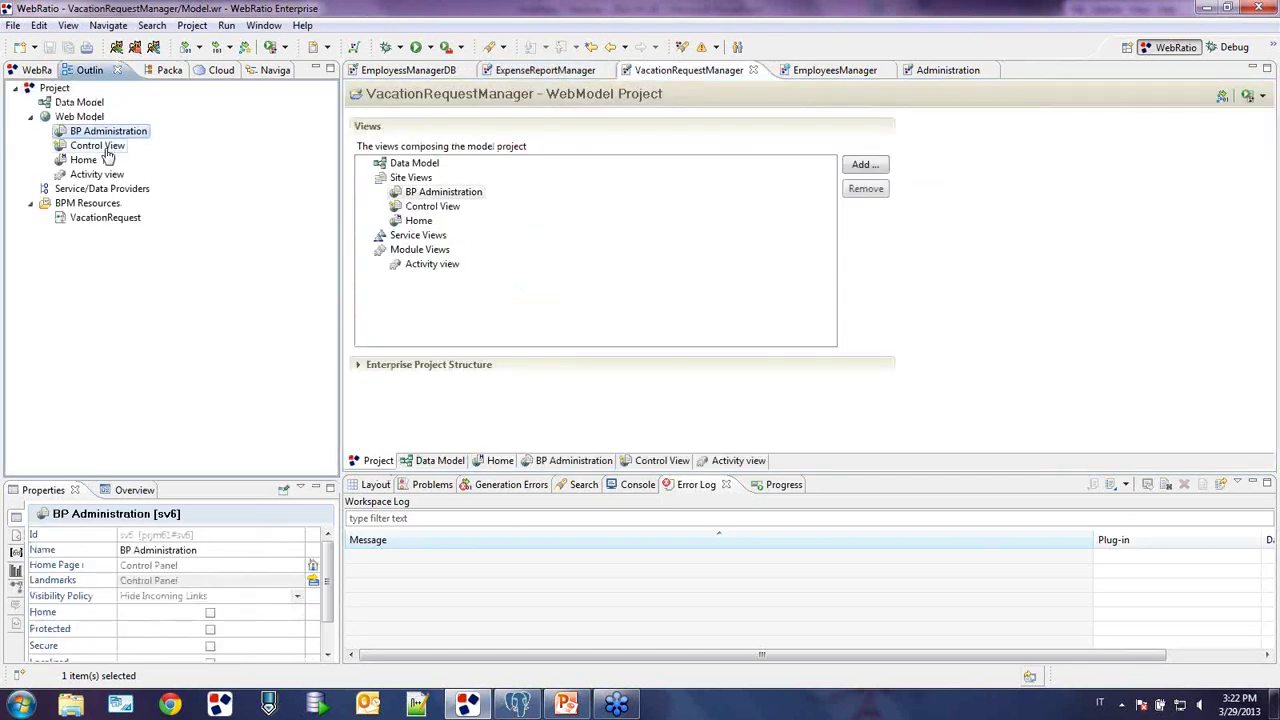
left_click(100, 146, "ctrl")
left_click(86, 162, "ctrl")
right_click(90, 165)
left_click(125, 229)
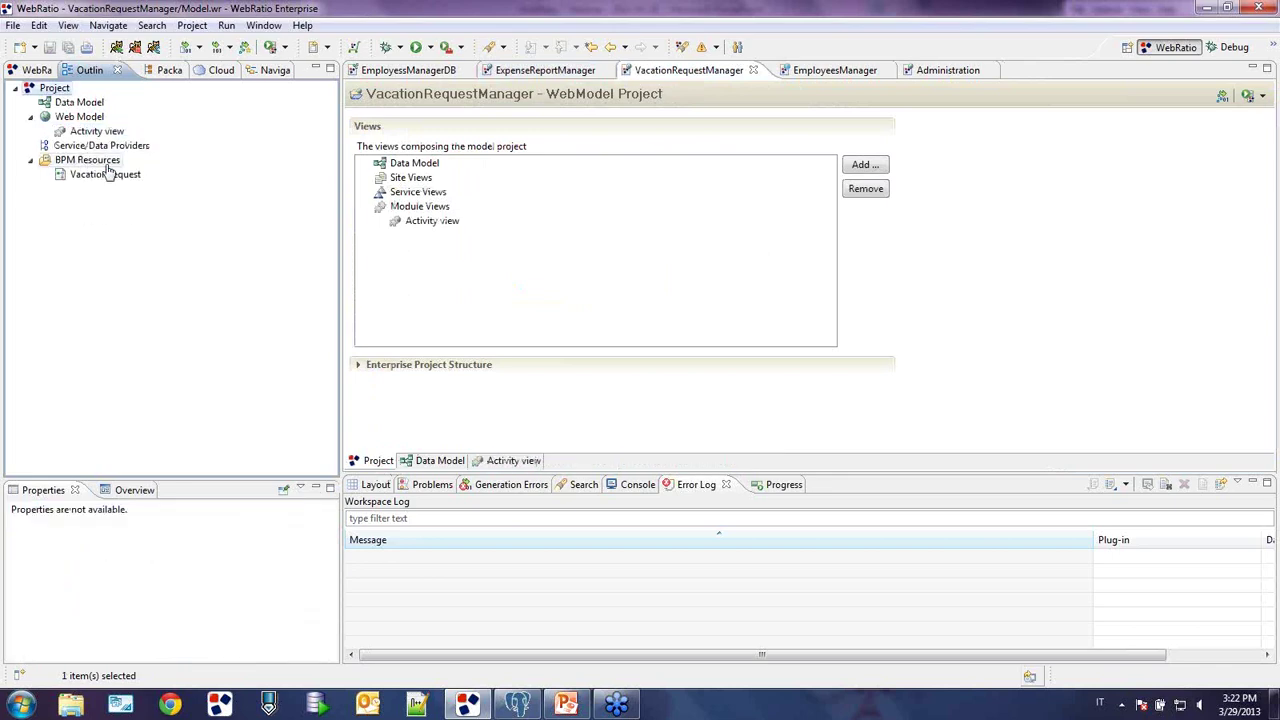
key("ctrl+s")
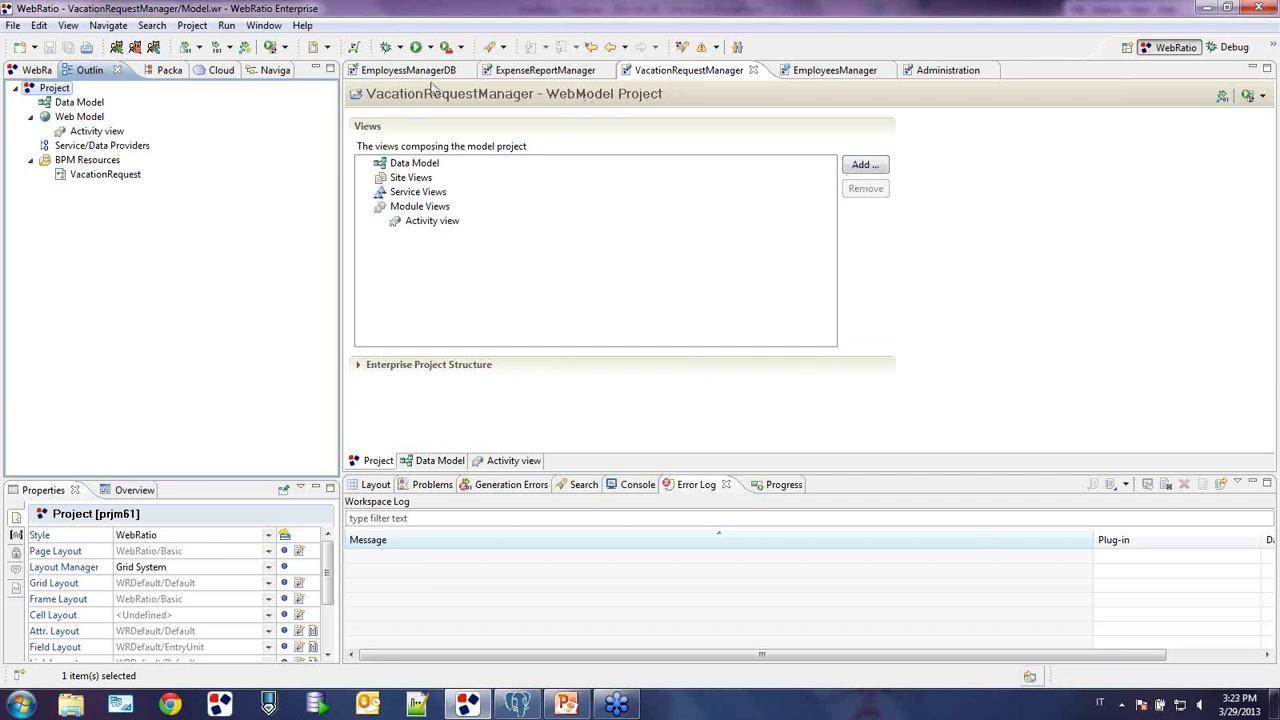
- Check the model projects composing EmployeesManager, then set the VacationRequestManager project's style to BPM and save it
left_click(792, 77)
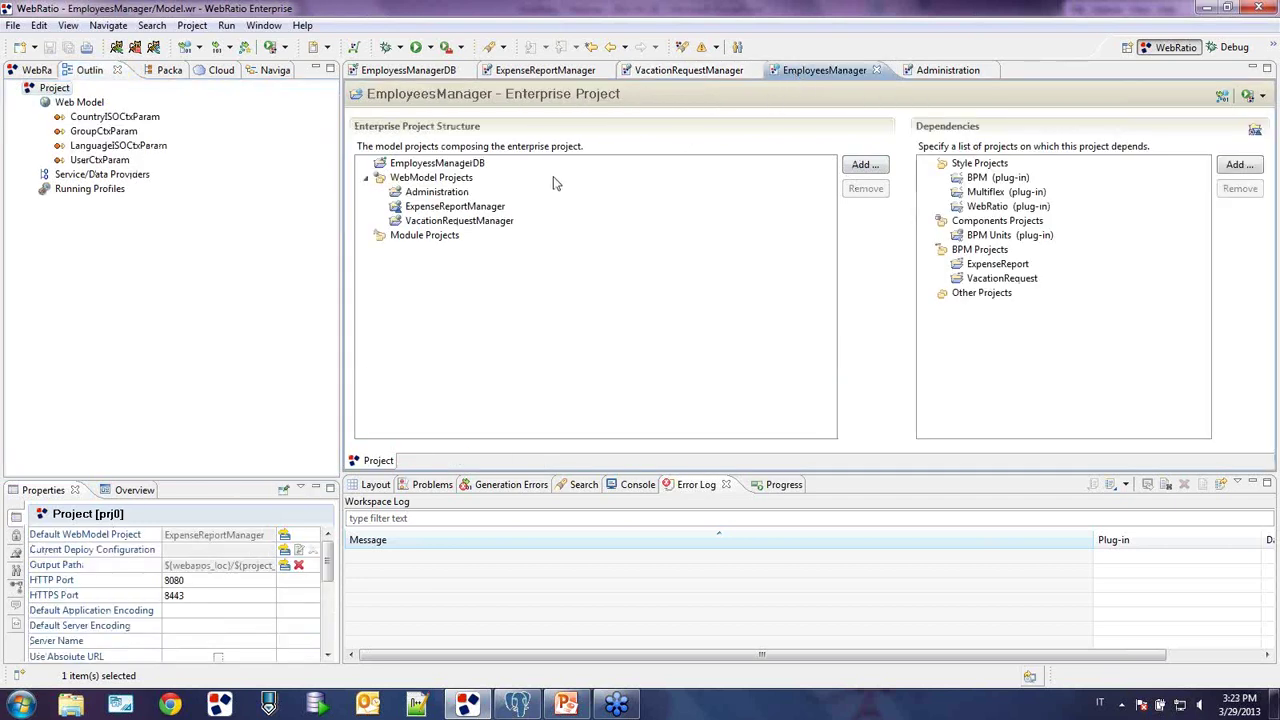
left_click(446, 166)
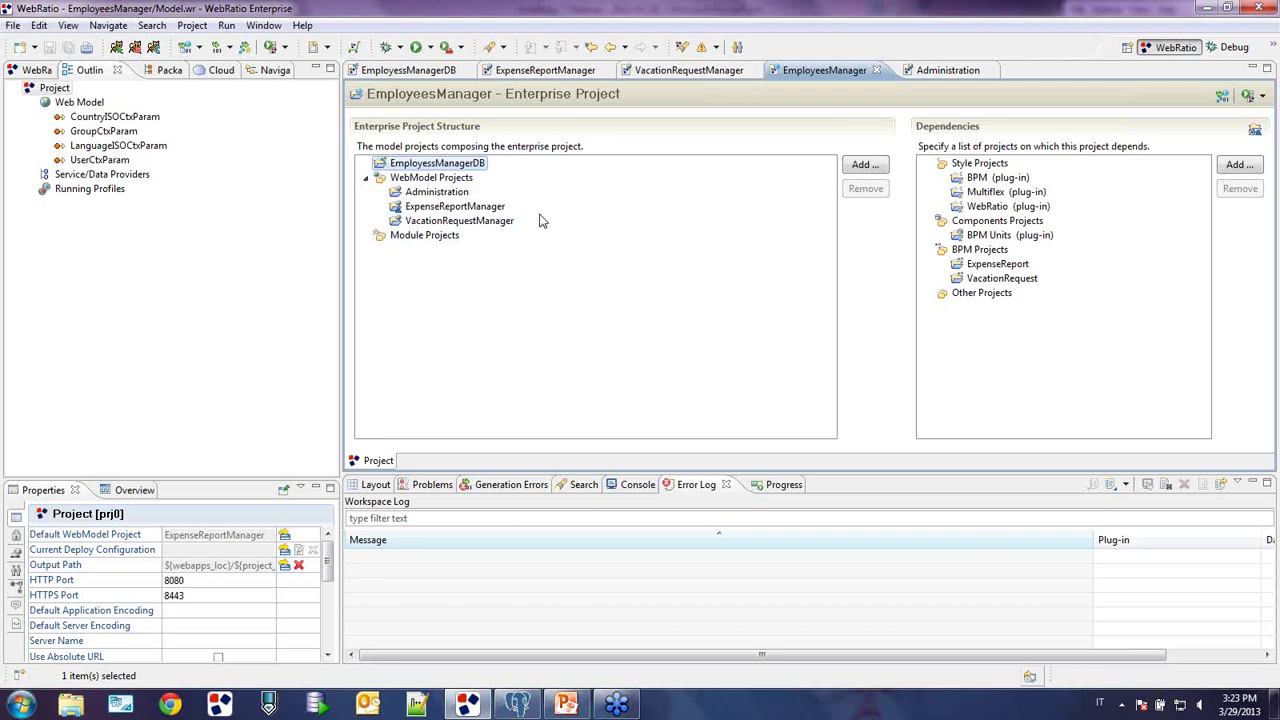
left_click(664, 72)
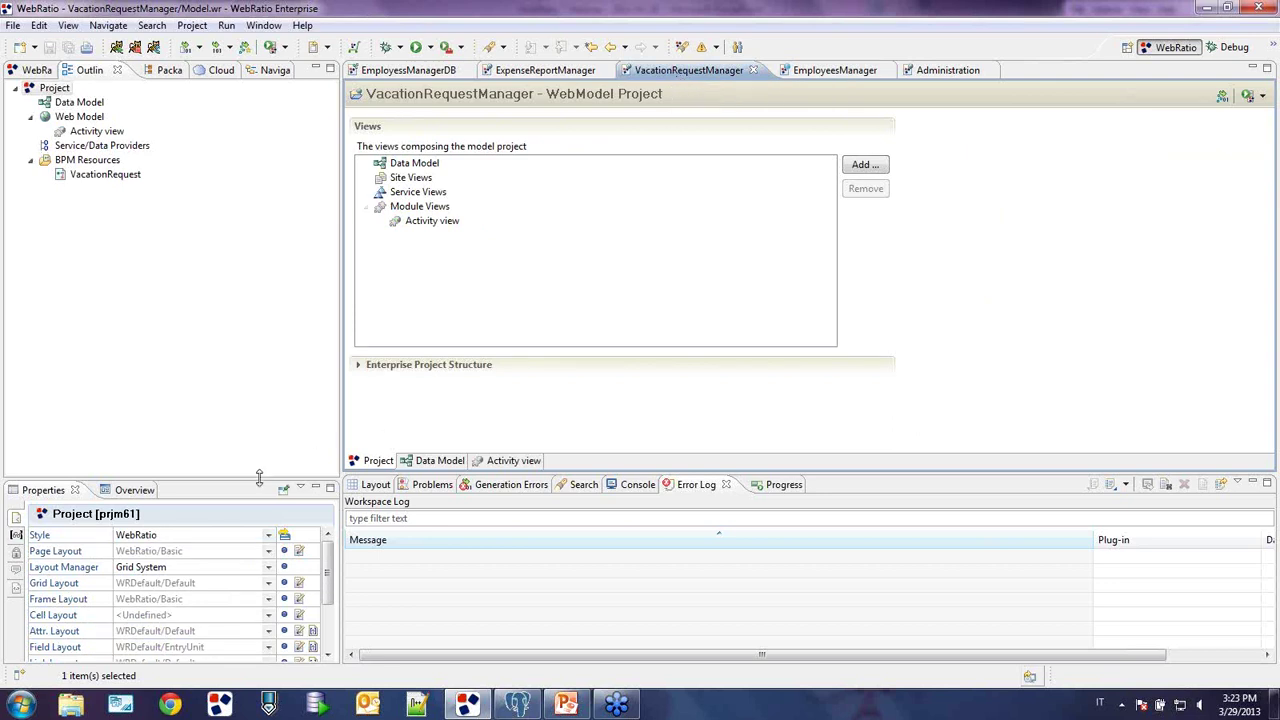
left_click_drag(252, 478, 252, 474)
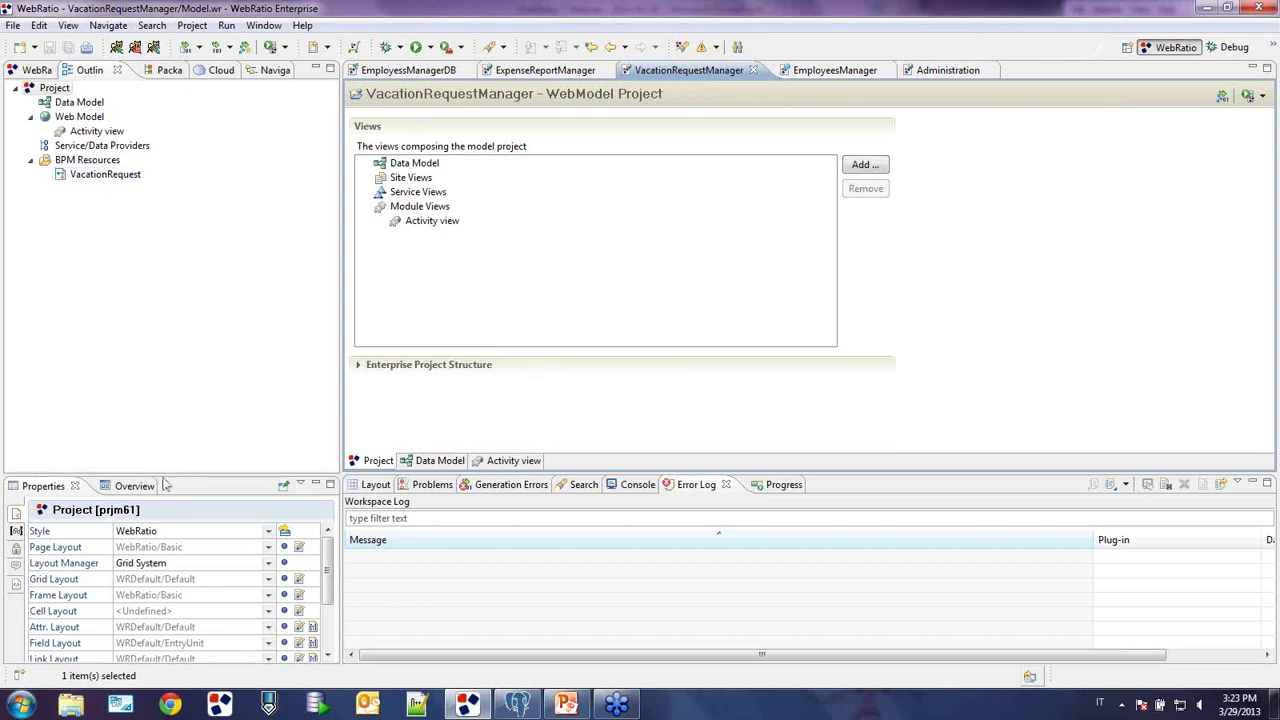
left_click(268, 540)
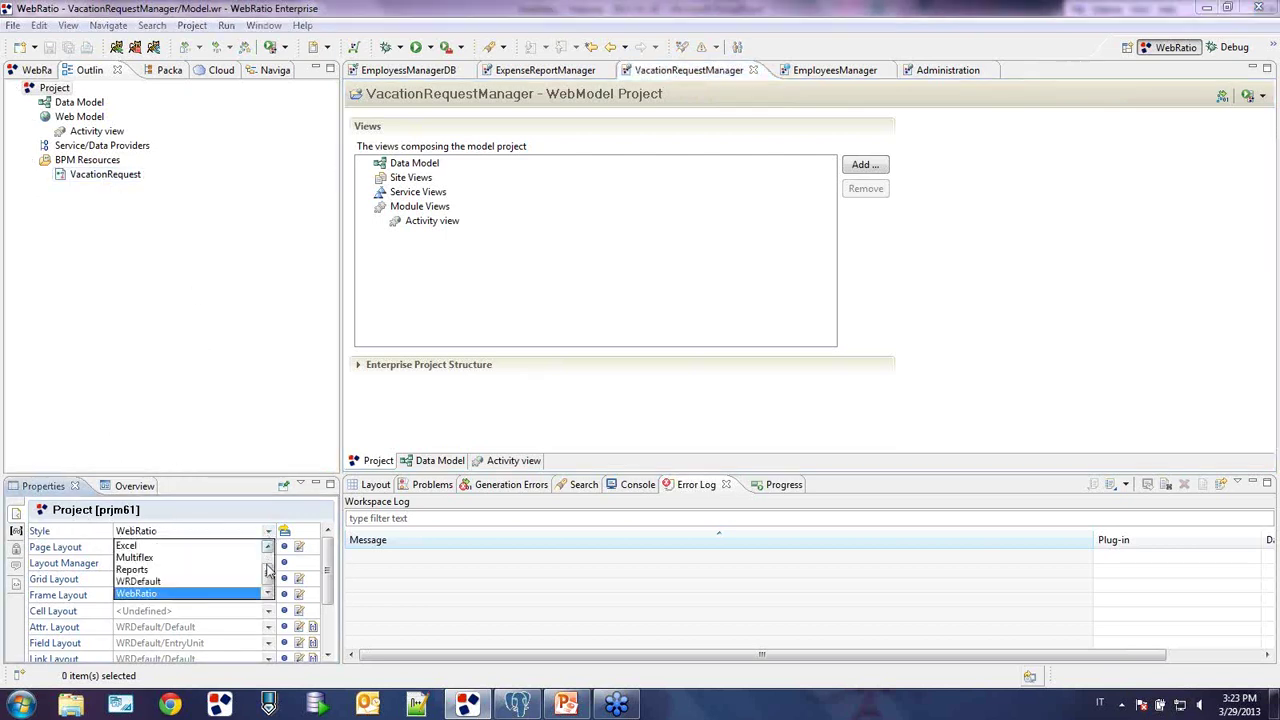
left_click_drag(268, 568, 268, 562)
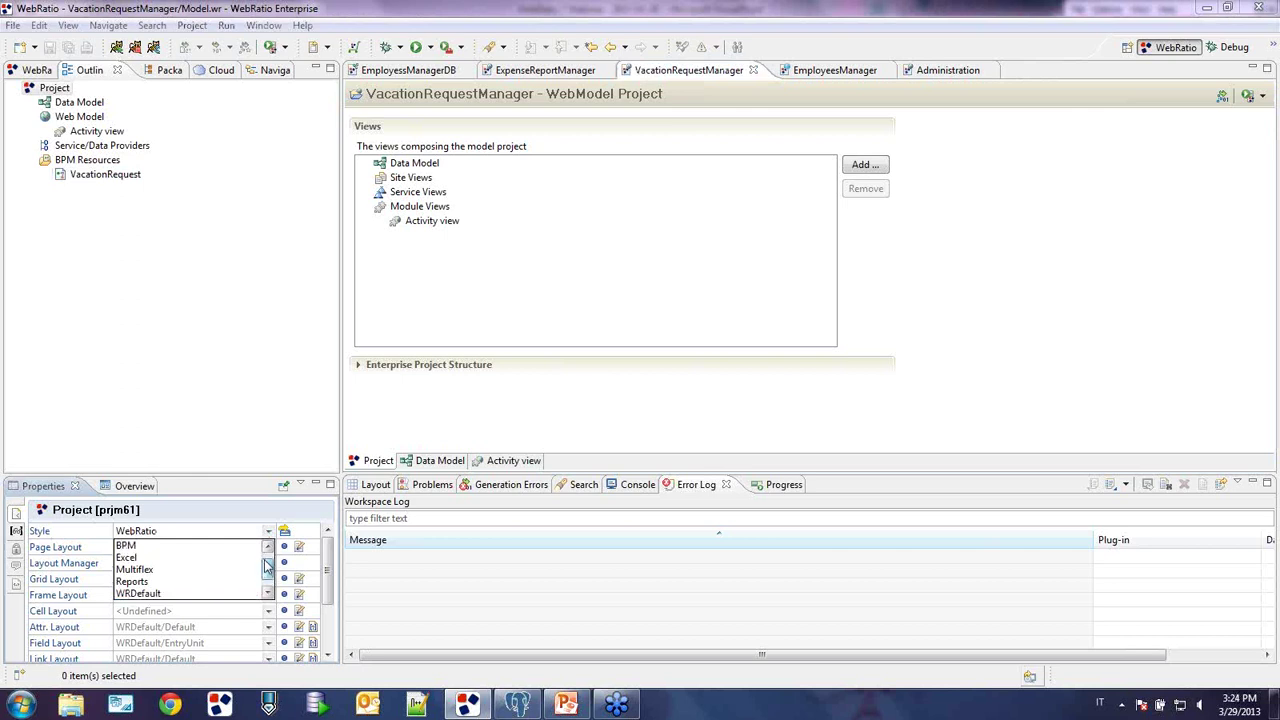
left_click(150, 552)
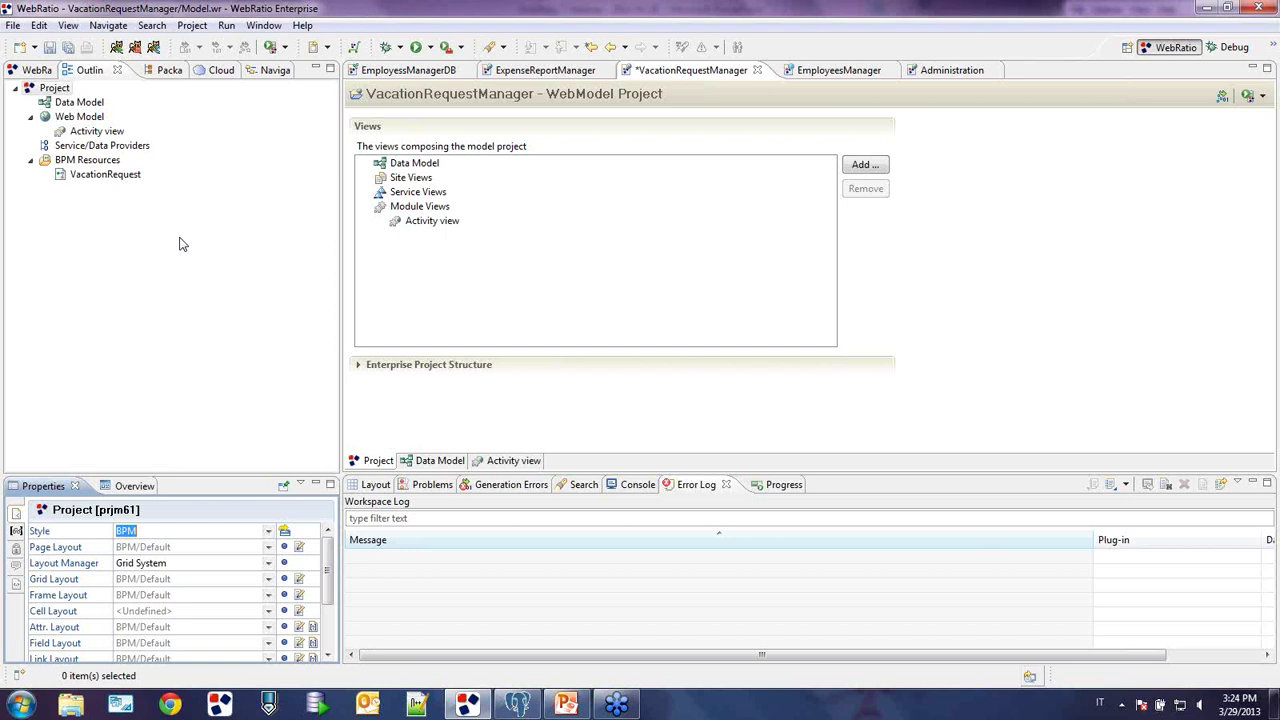
key("ctrl+s")
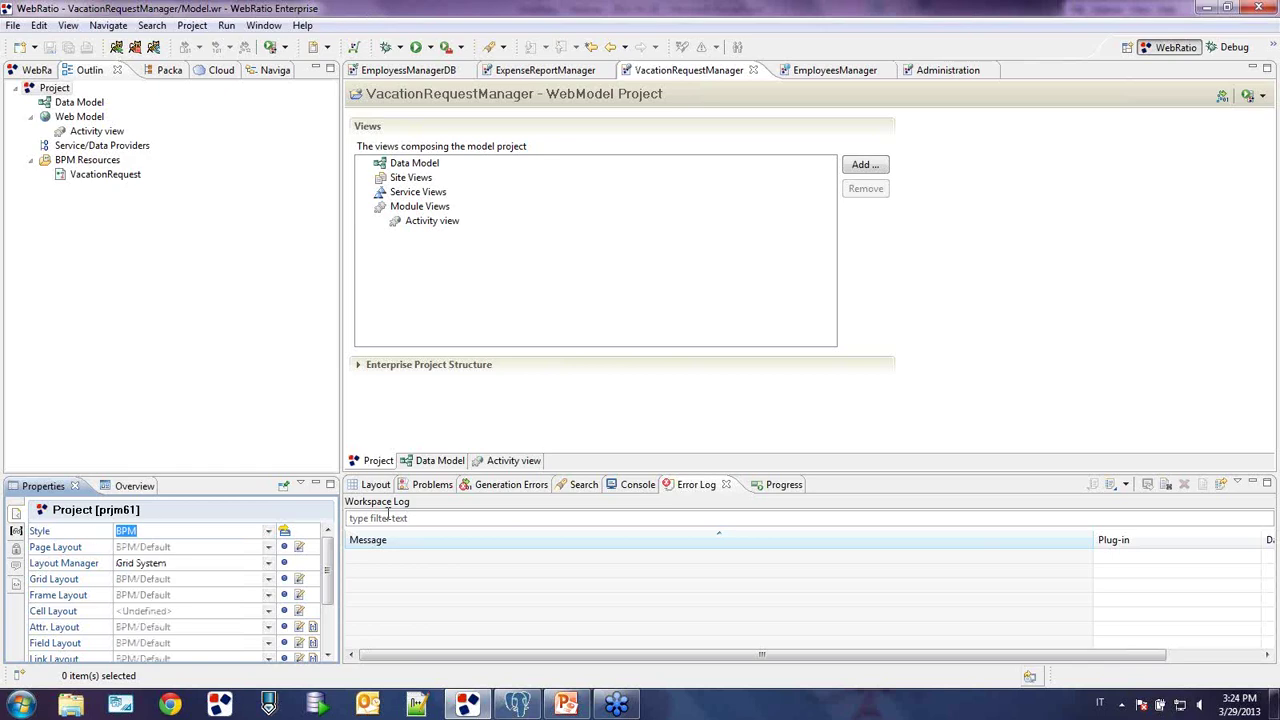
- Set the ExpenseReportManager project's style to BPM and save the project
left_click(520, 72)
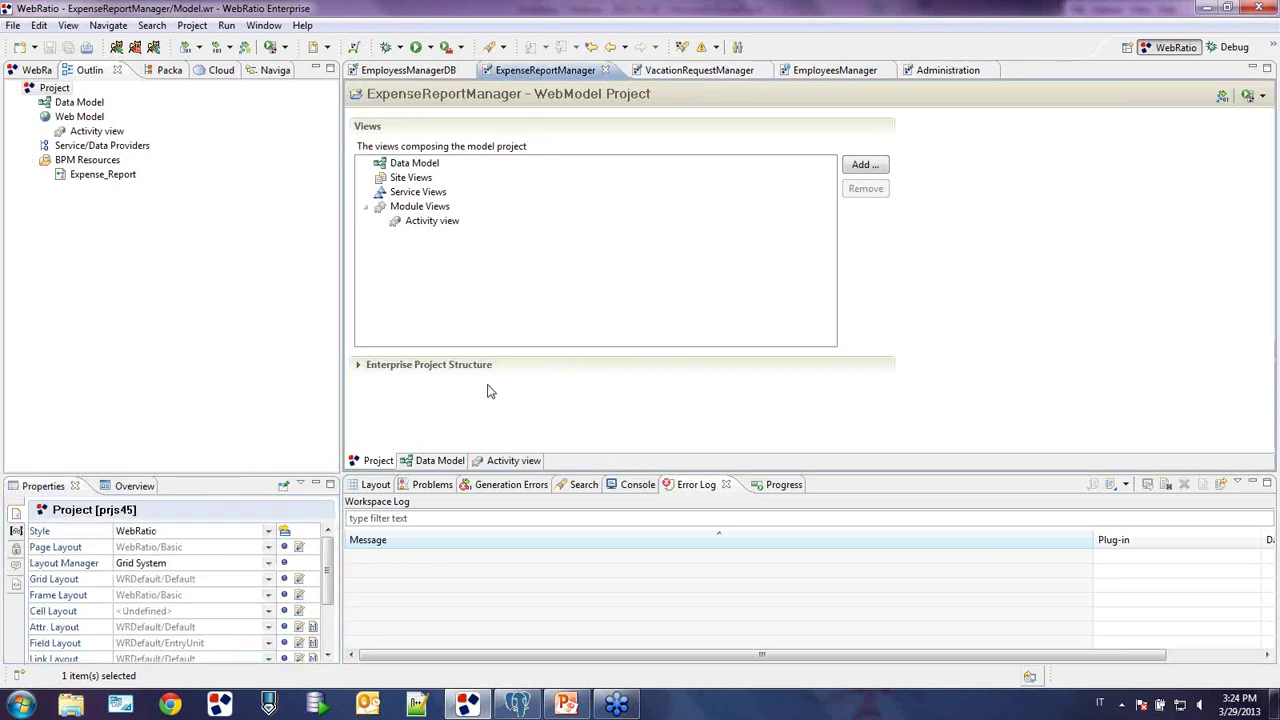
left_click(268, 531)
scroll(264, 556, "up", 1)
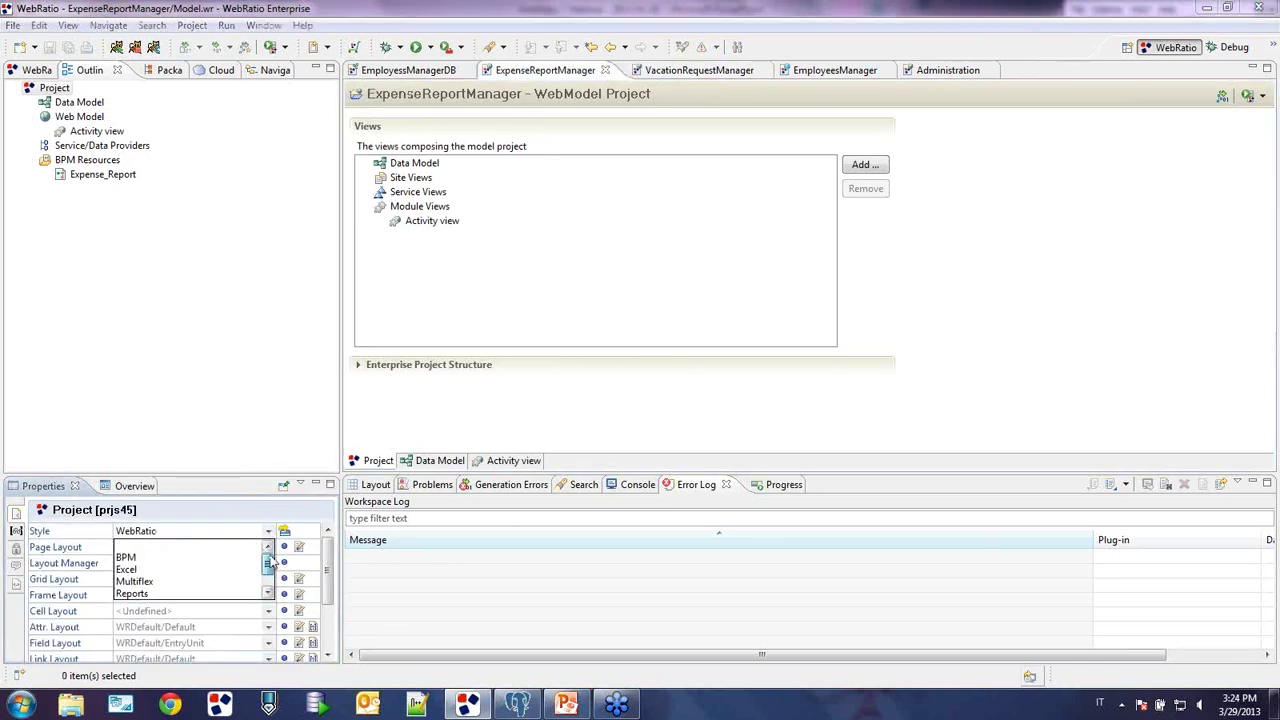
left_click(180, 547)
left_click(196, 378)
key("ctrl+s")
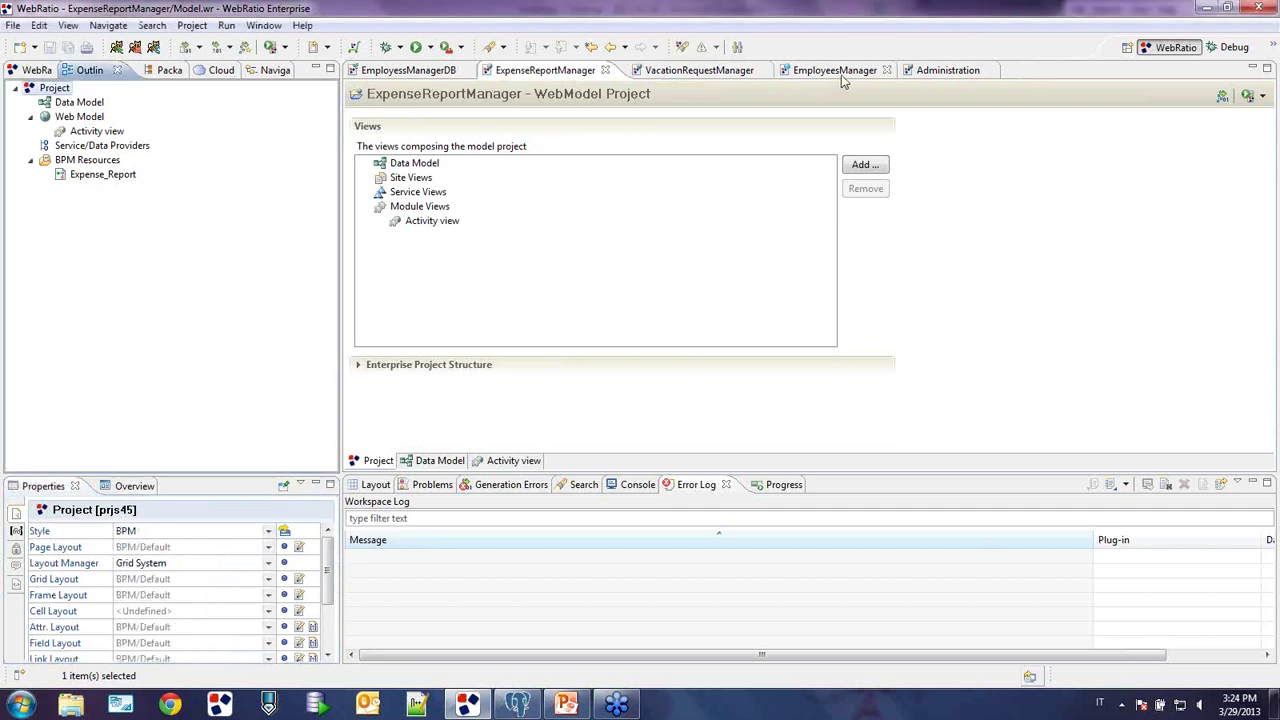
- Set the Administration project's style to BPM and save the project
left_click(930, 72)
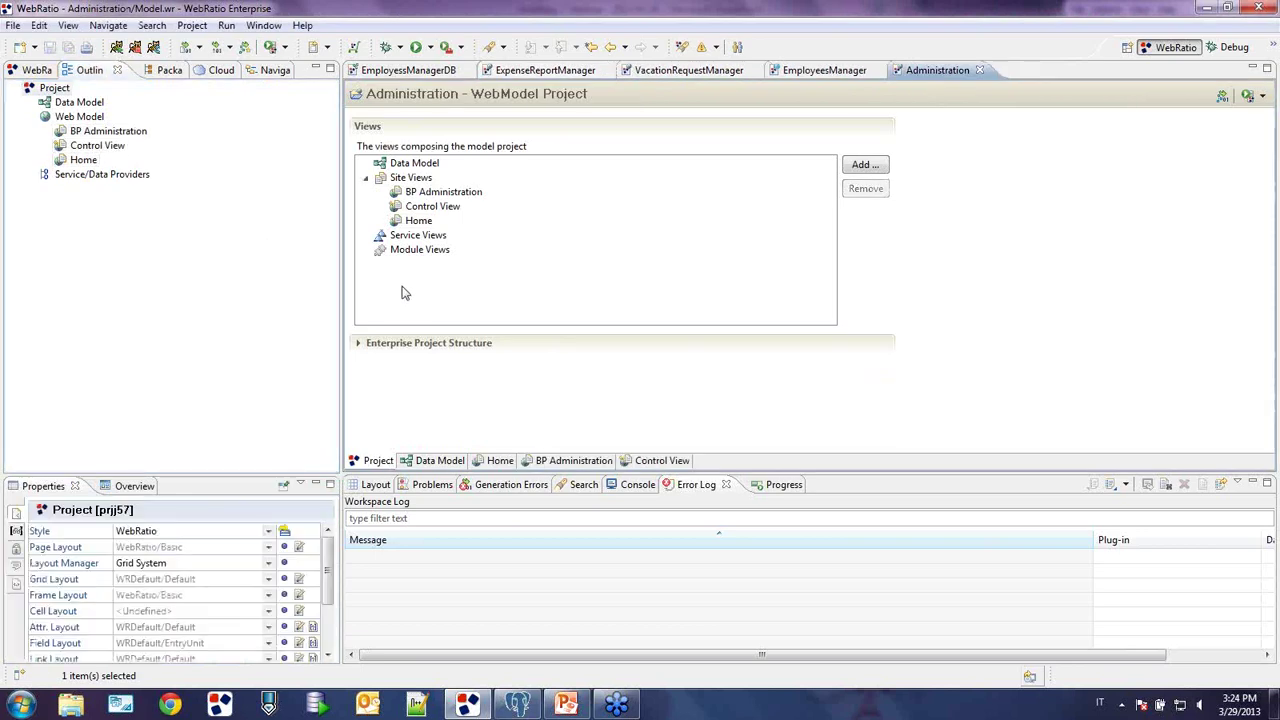
left_click(195, 531)
scroll(157, 563, "up", 1)
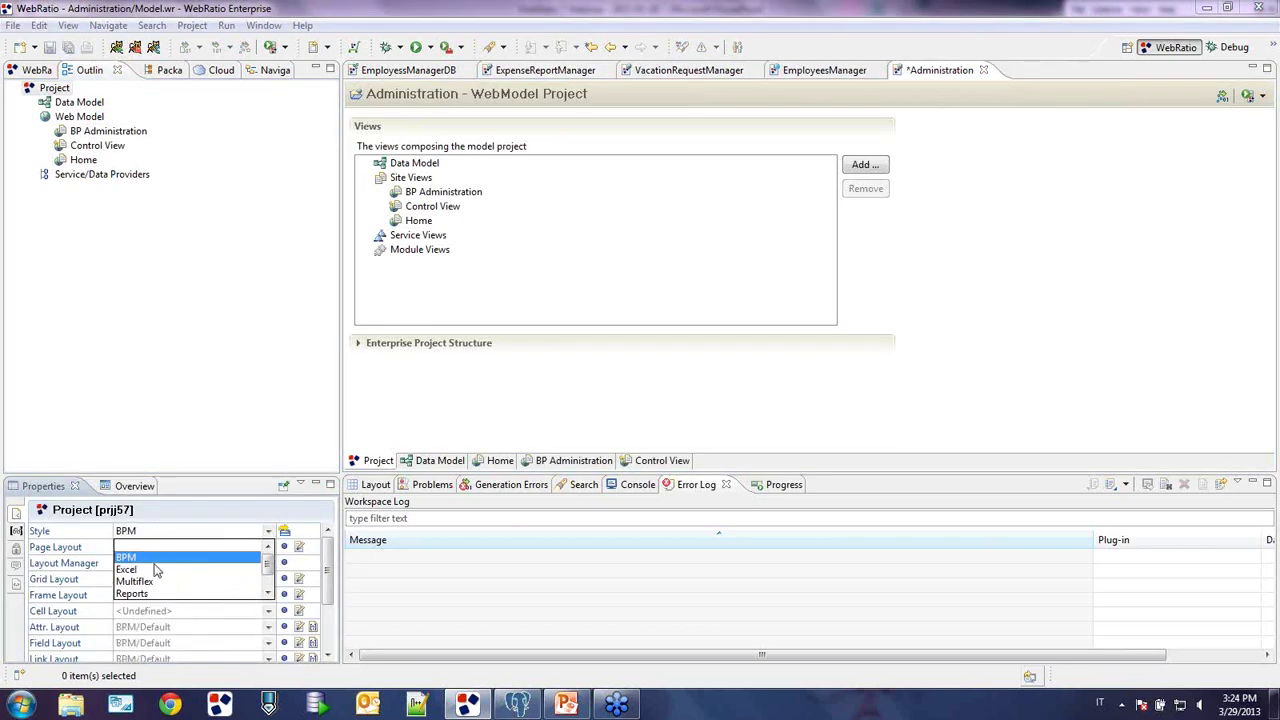
left_click(150, 547)
left_click(163, 413)
key("ctrl+s")
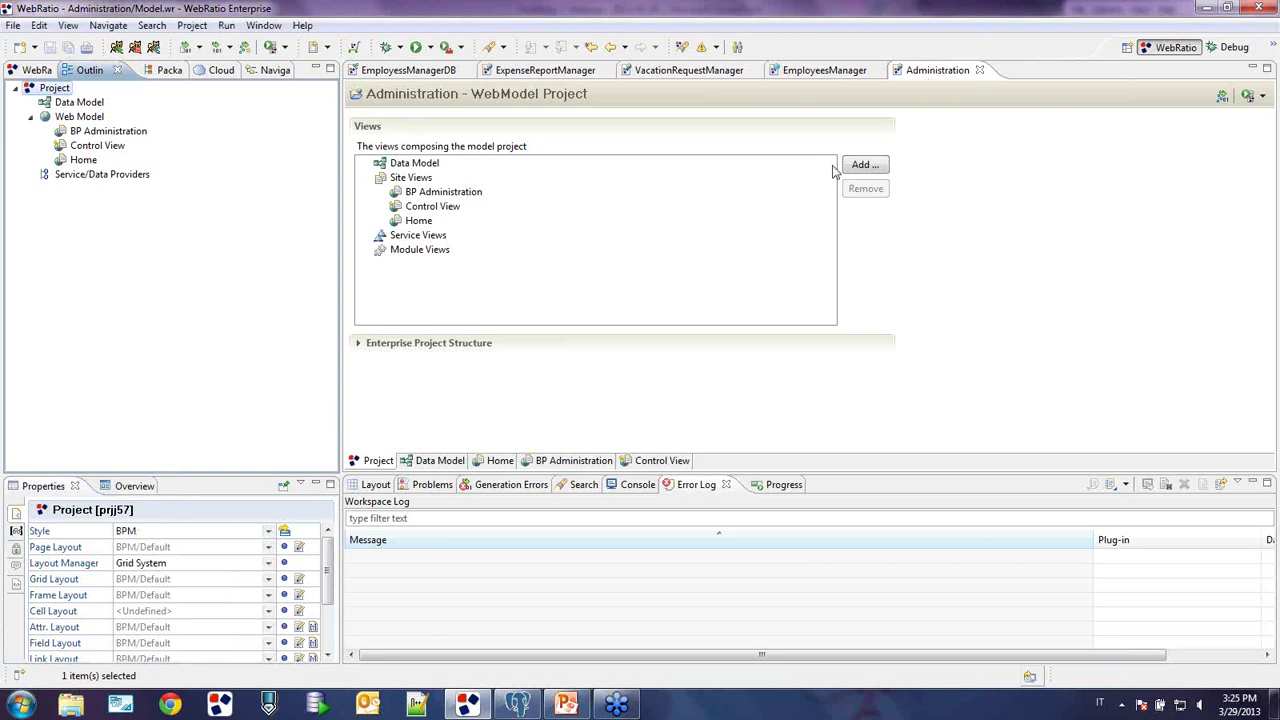
- Mark the Home site view of the Administration project as the home site view and save the project
double_click(424, 226)
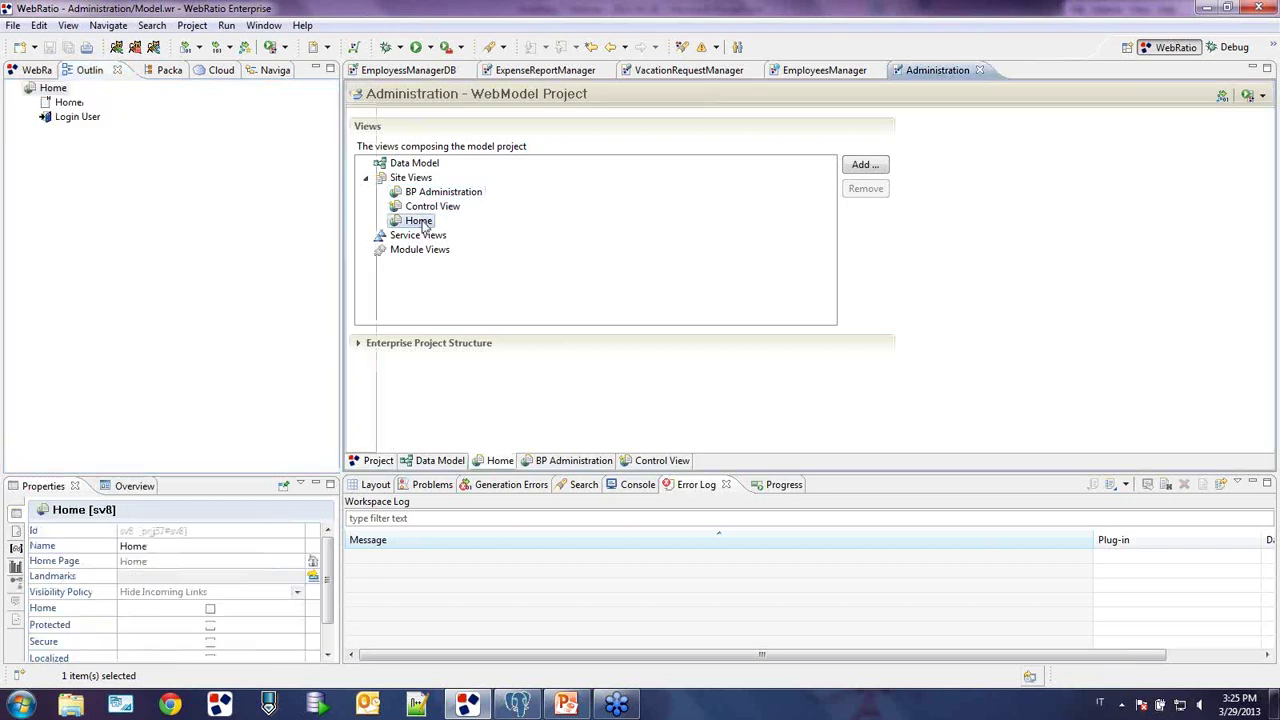
left_click(210, 609)
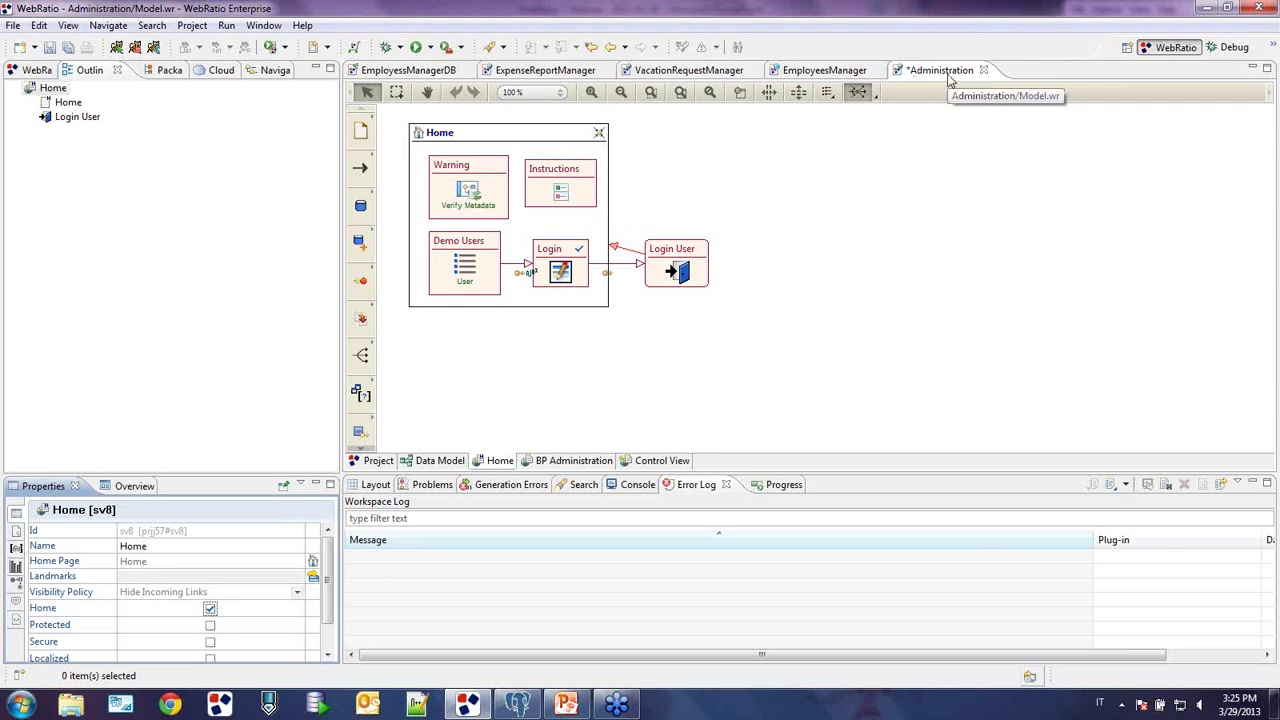
key("ctrl+s")
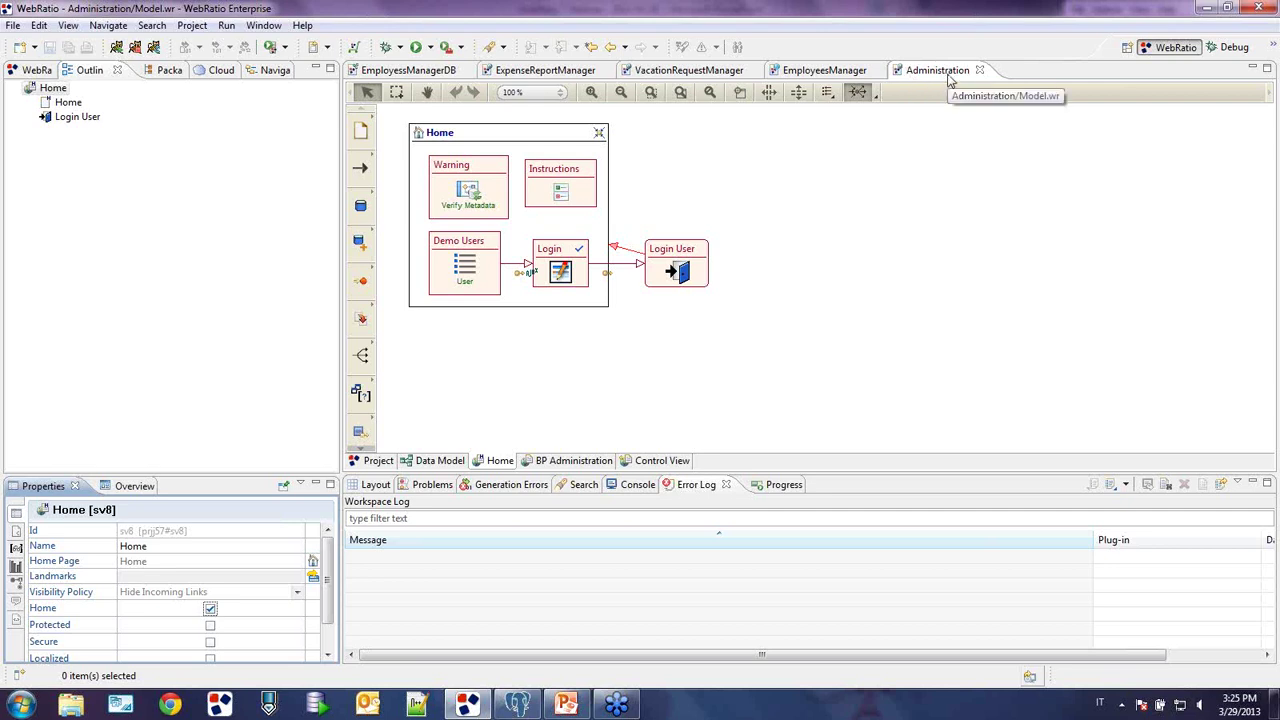
- Mark the Control View site view of the Administration project as the default control view and save the project
left_click(651, 461)
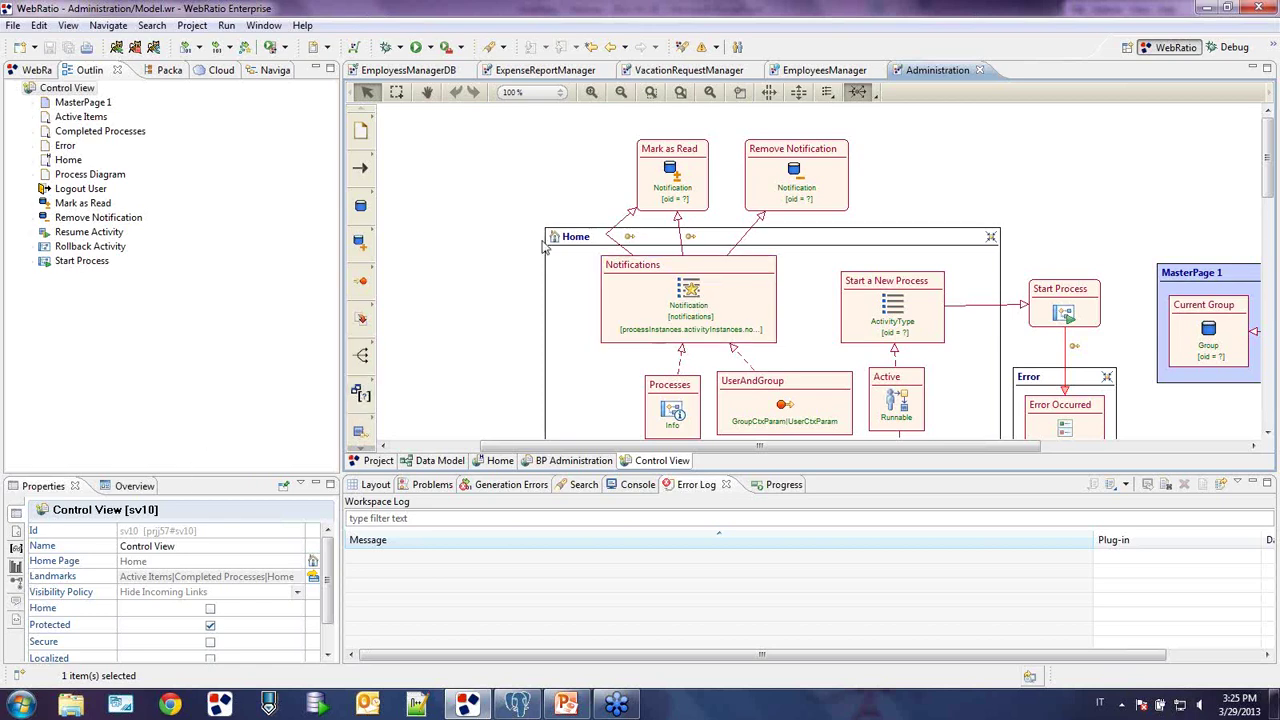
left_click(14, 586)
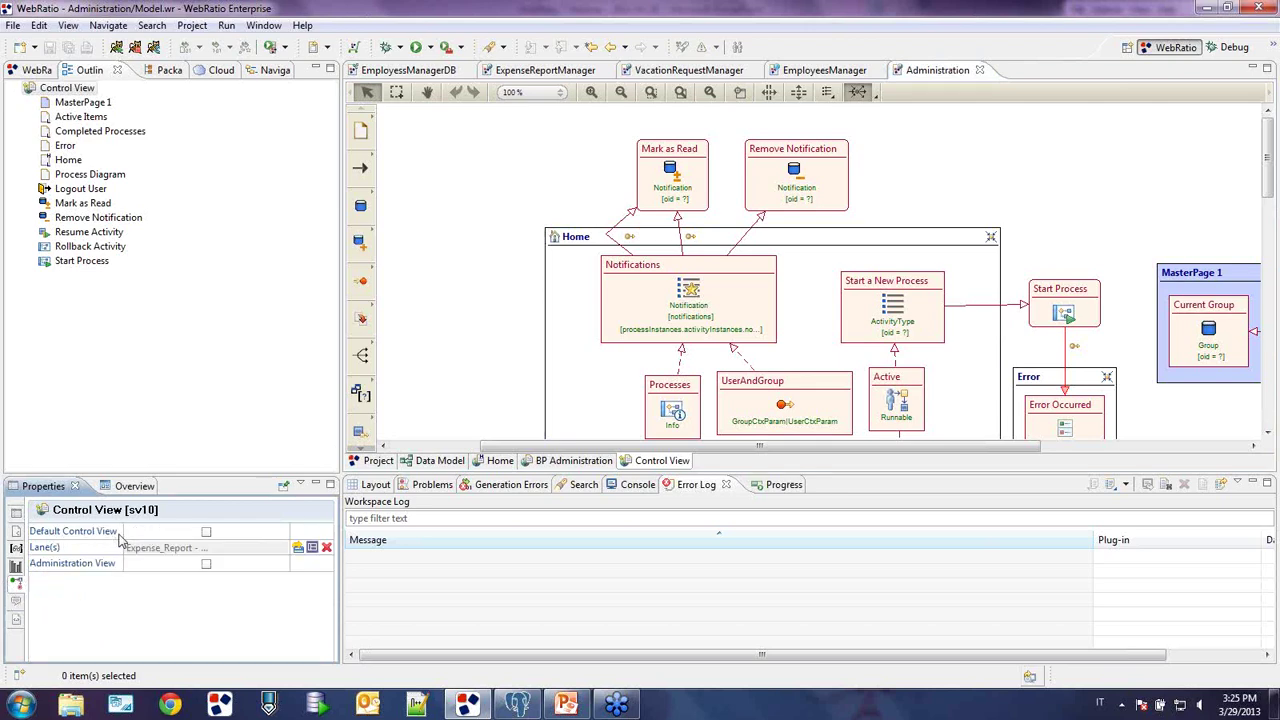
left_click(206, 534)
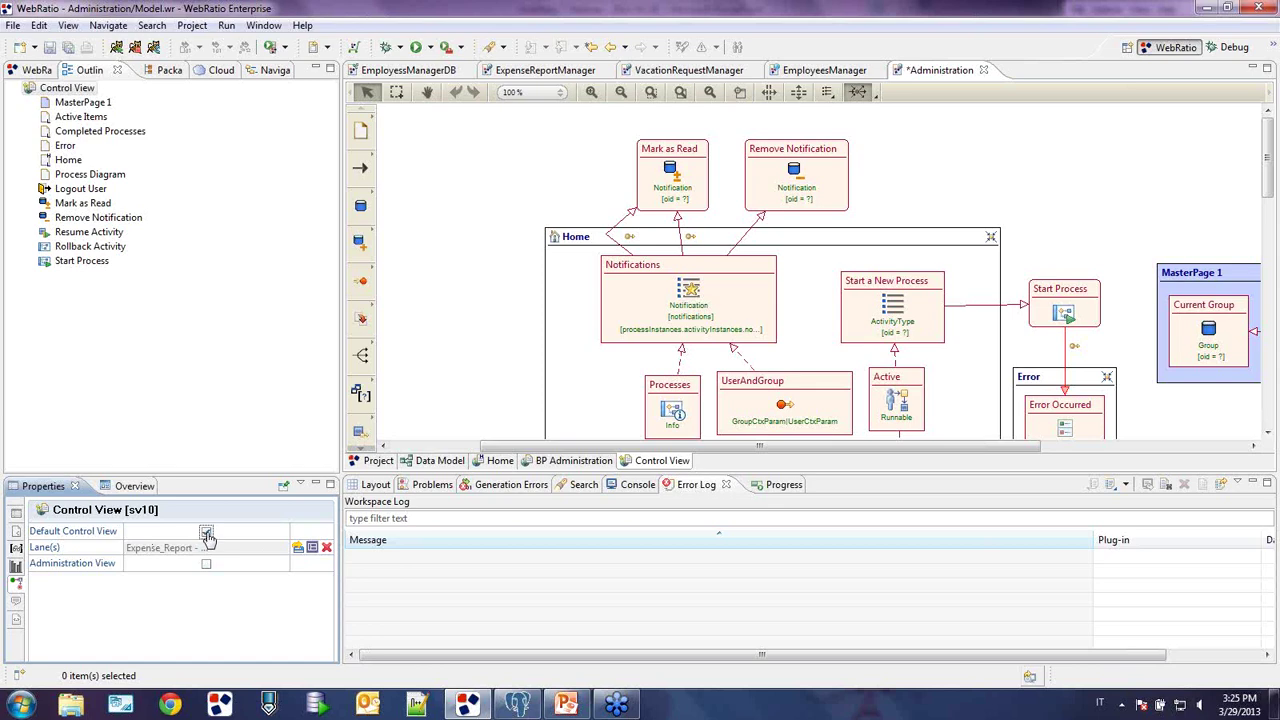
key("ctrl+s")
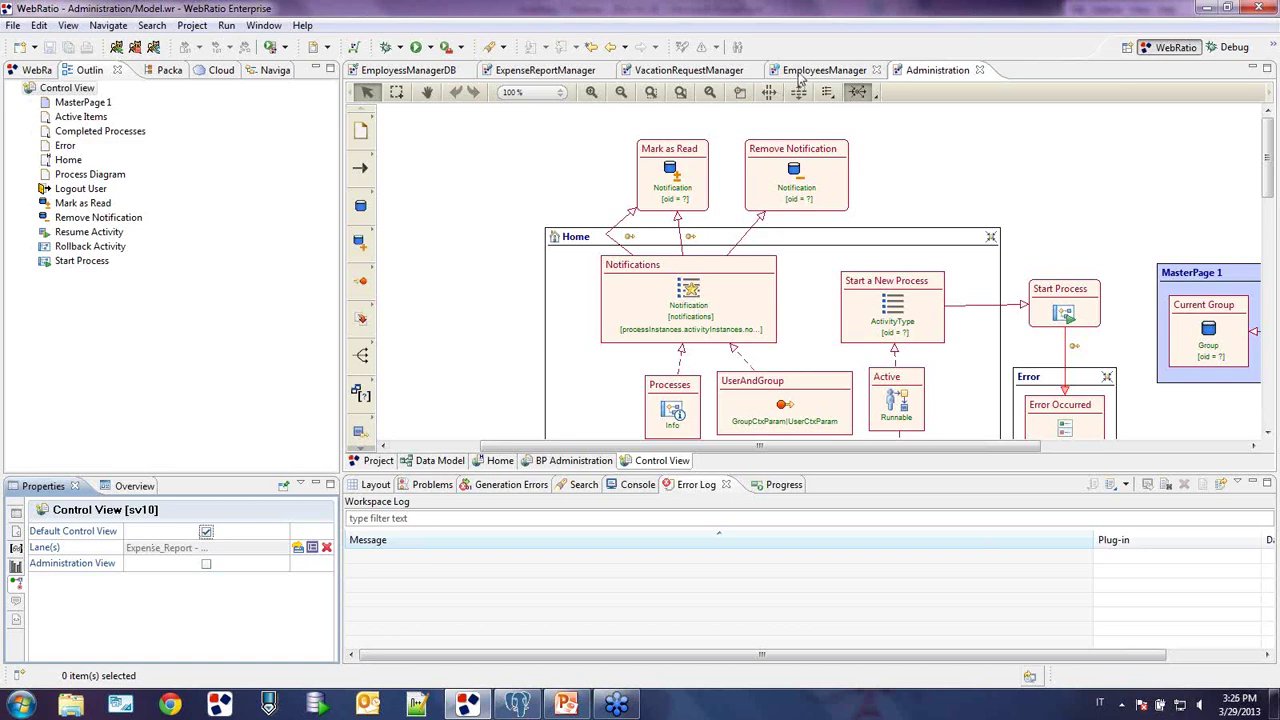
- Make Administration the default WebModel project of the EmployeesManager enterprise project and save the change
left_click(801, 72)
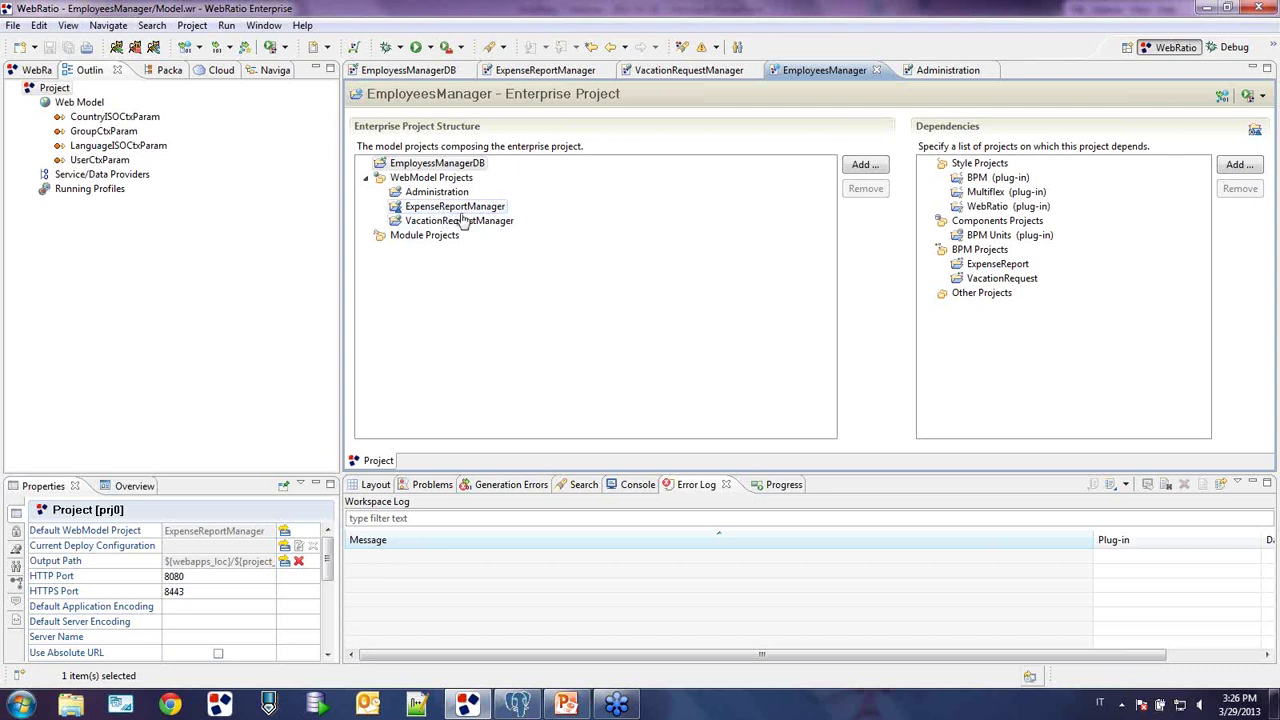
left_click(445, 196)
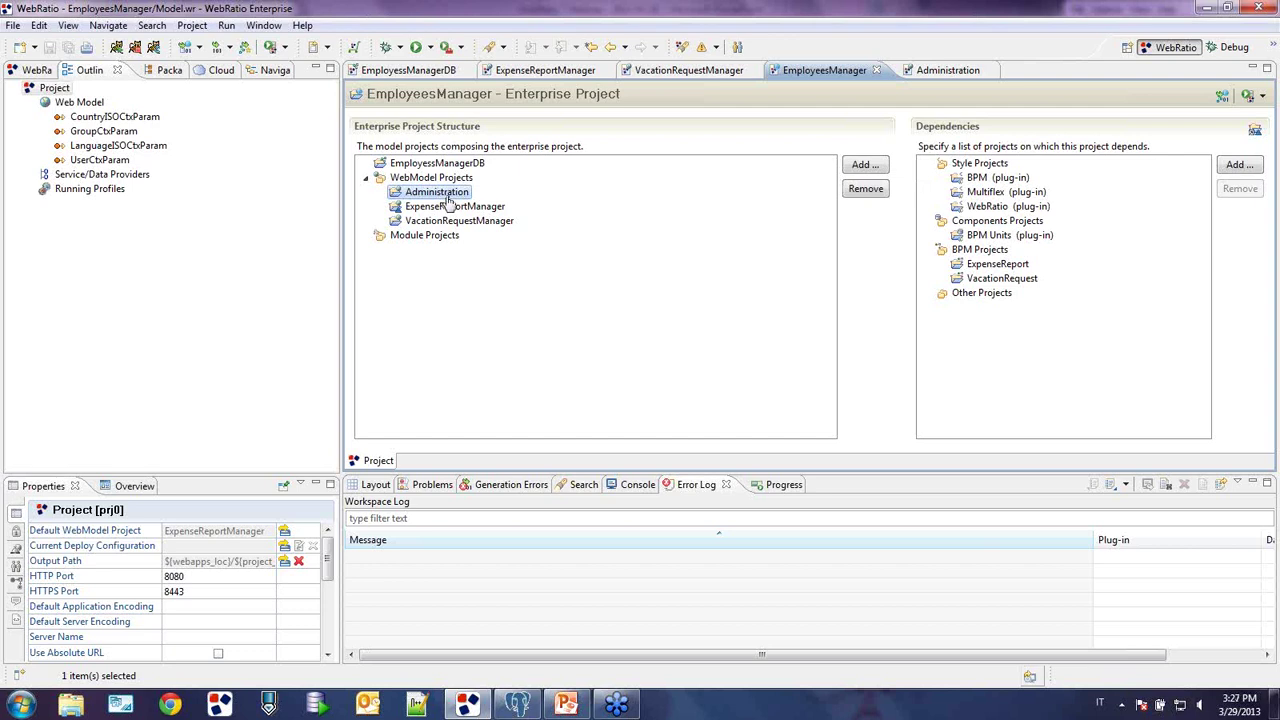
right_click(443, 197)
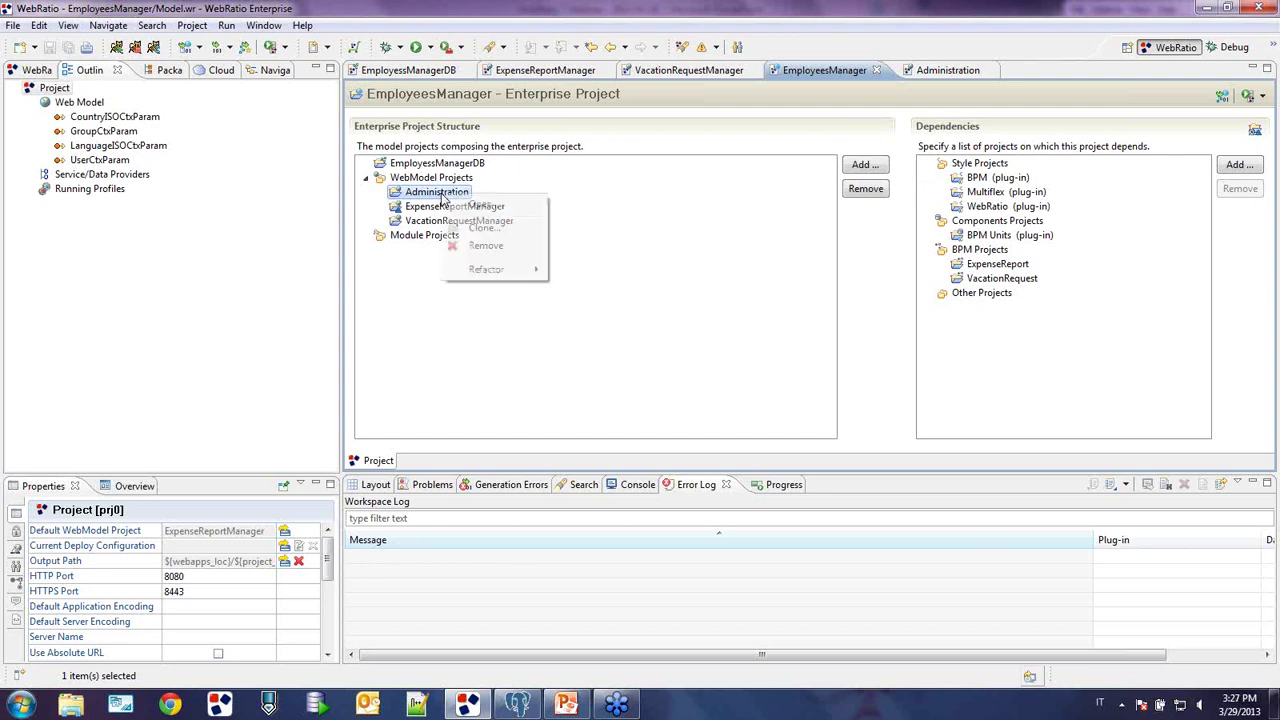
mouse_move(492, 268)
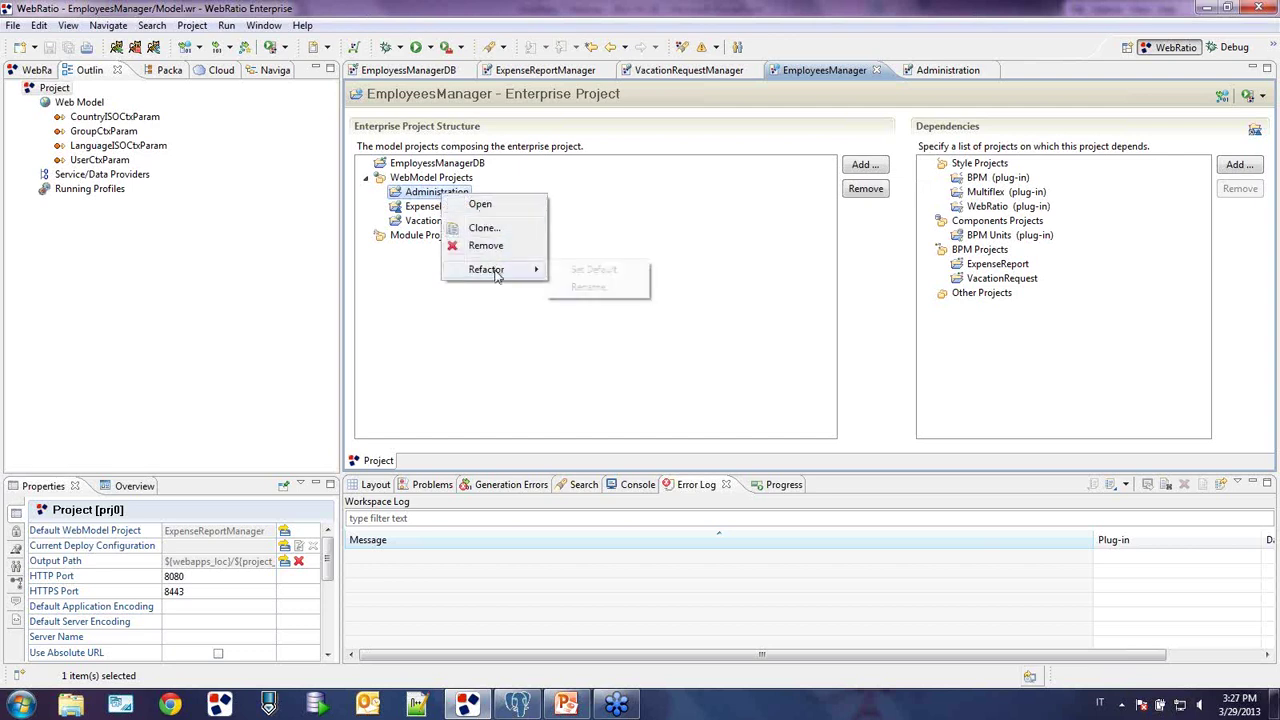
left_click(590, 269)
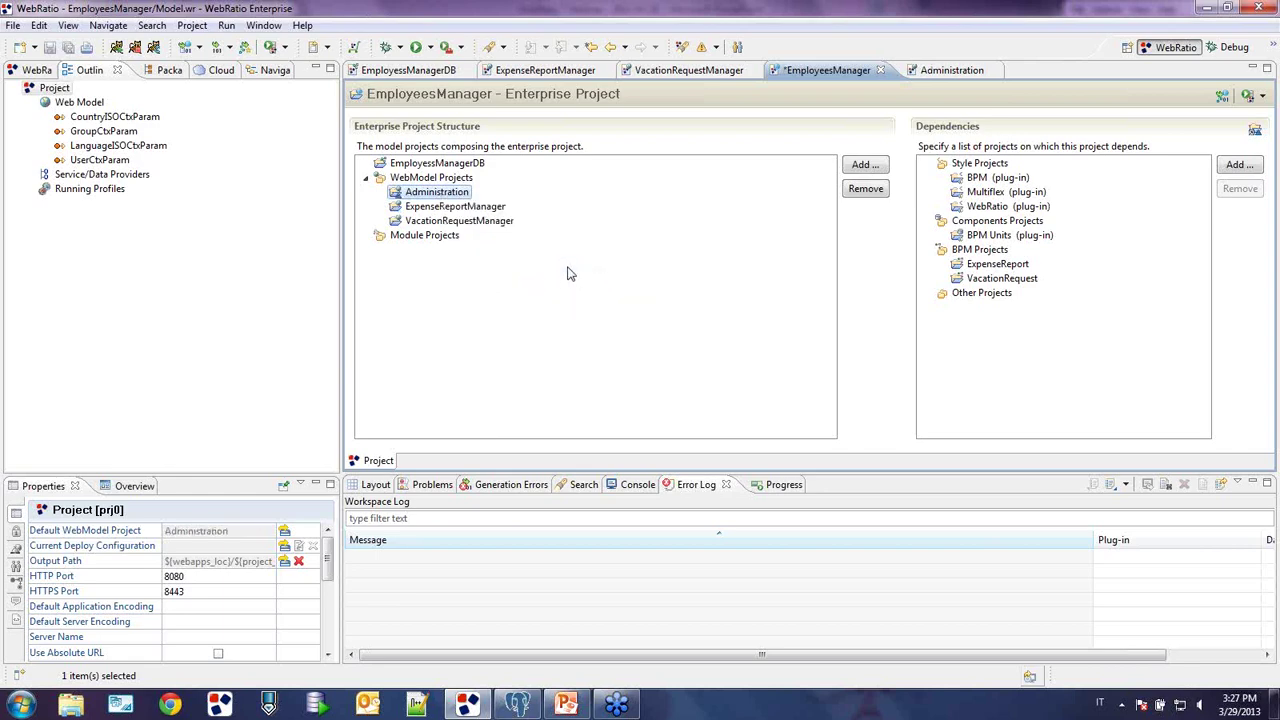
key("ctrl+s")
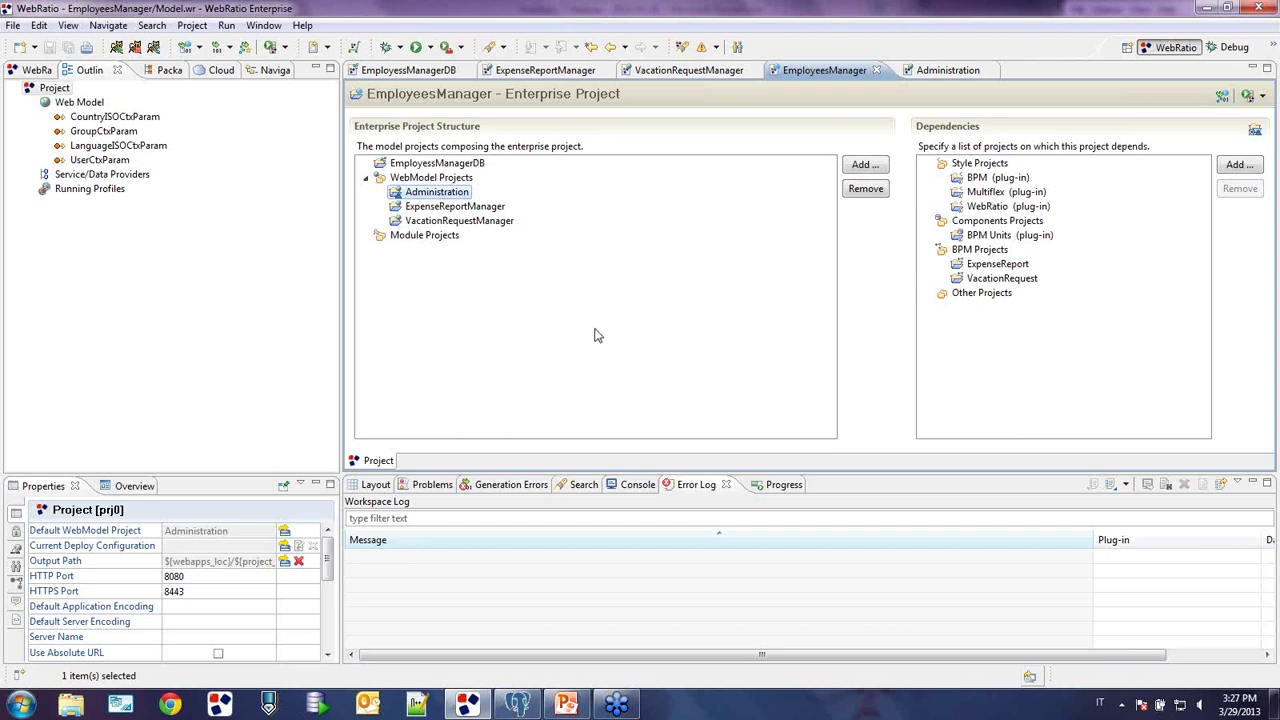
- Check the whole Administration project for model problems
left_click(937, 75)
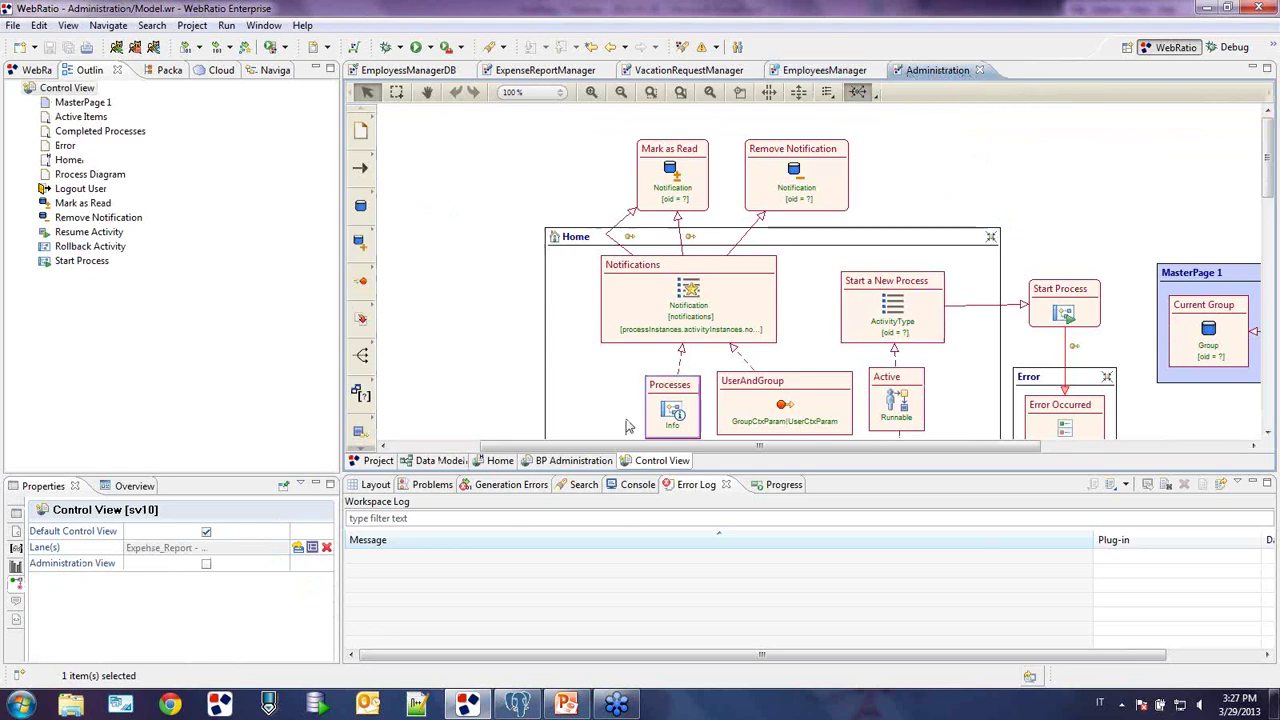
left_click(378, 461)
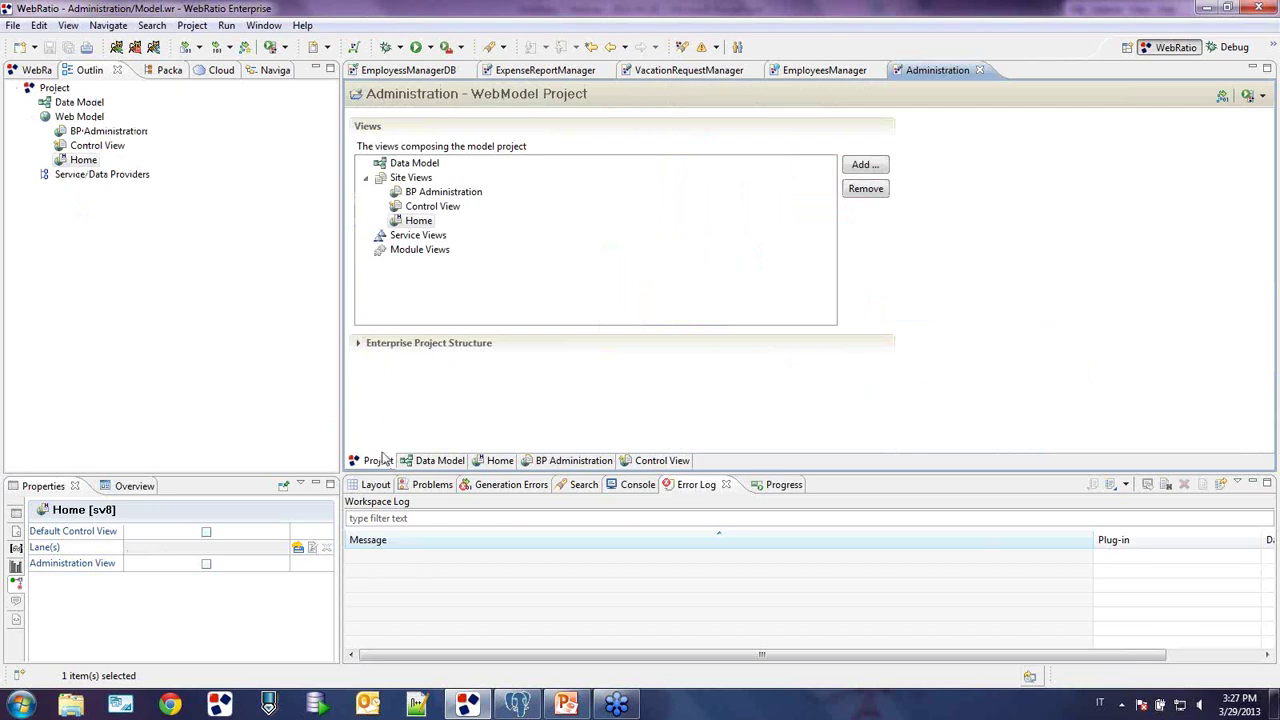
left_click(52, 89)
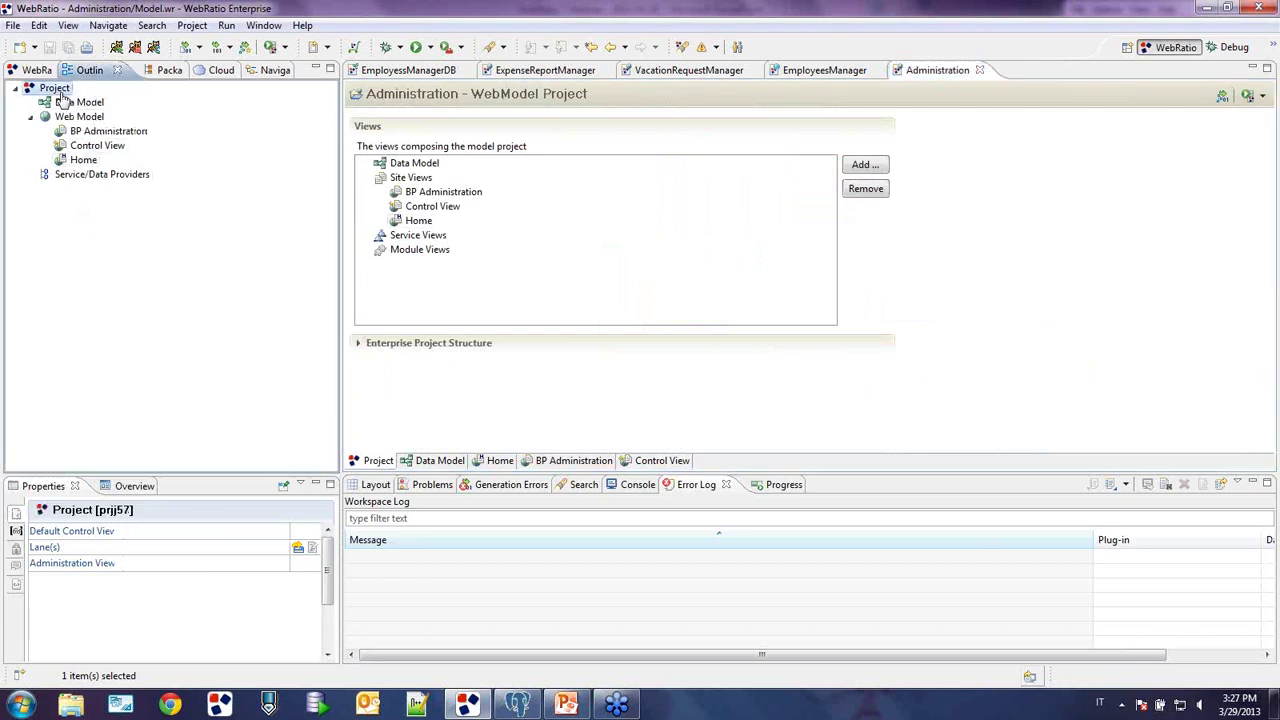
right_click(58, 95)
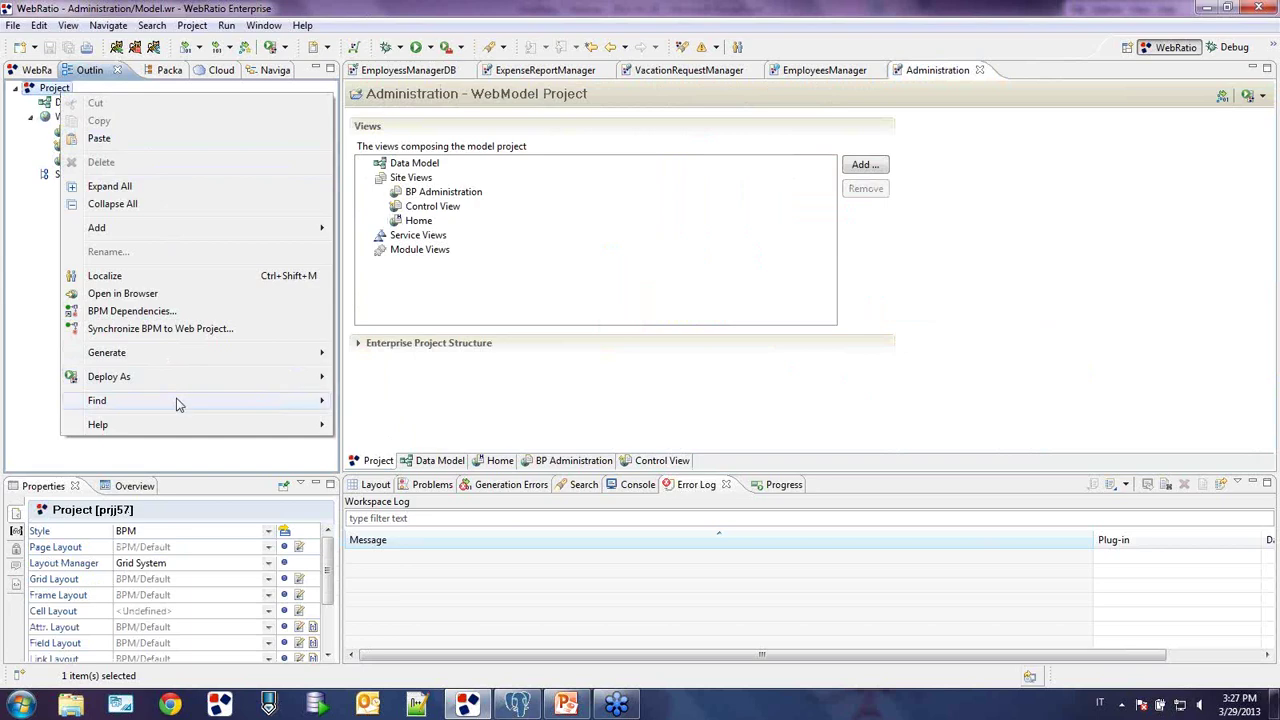
mouse_move(182, 403)
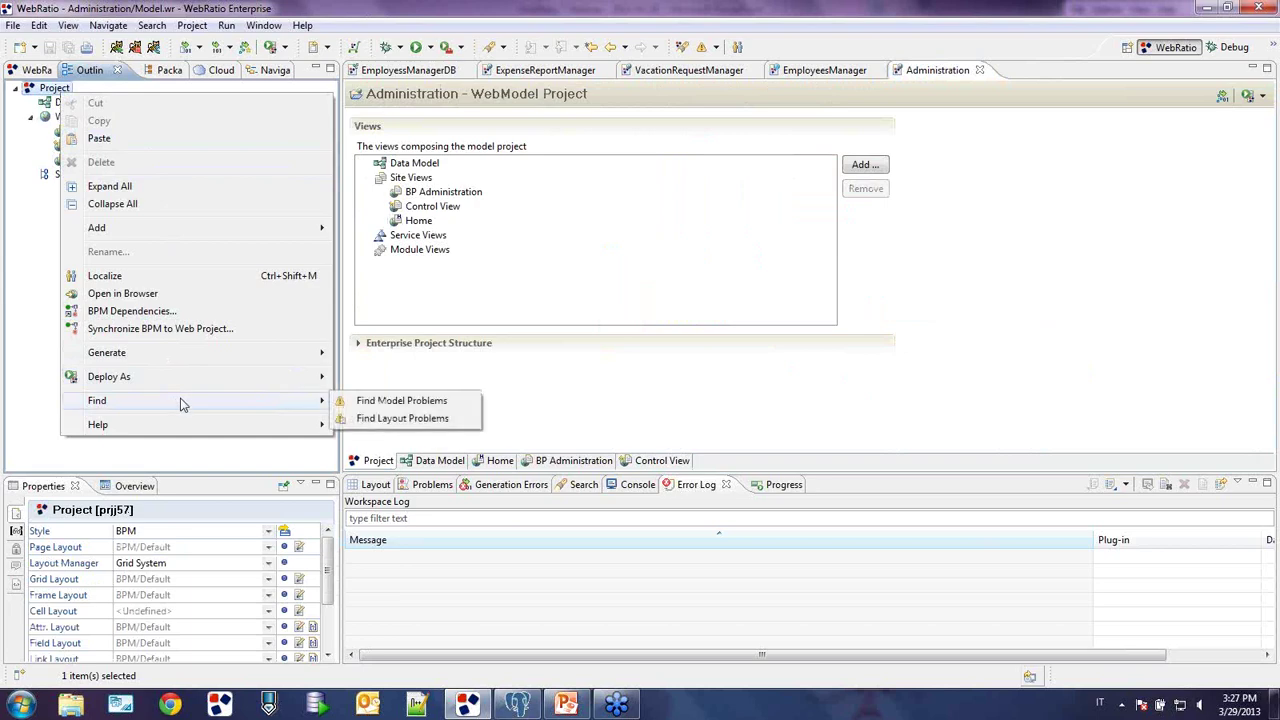
left_click(378, 404)
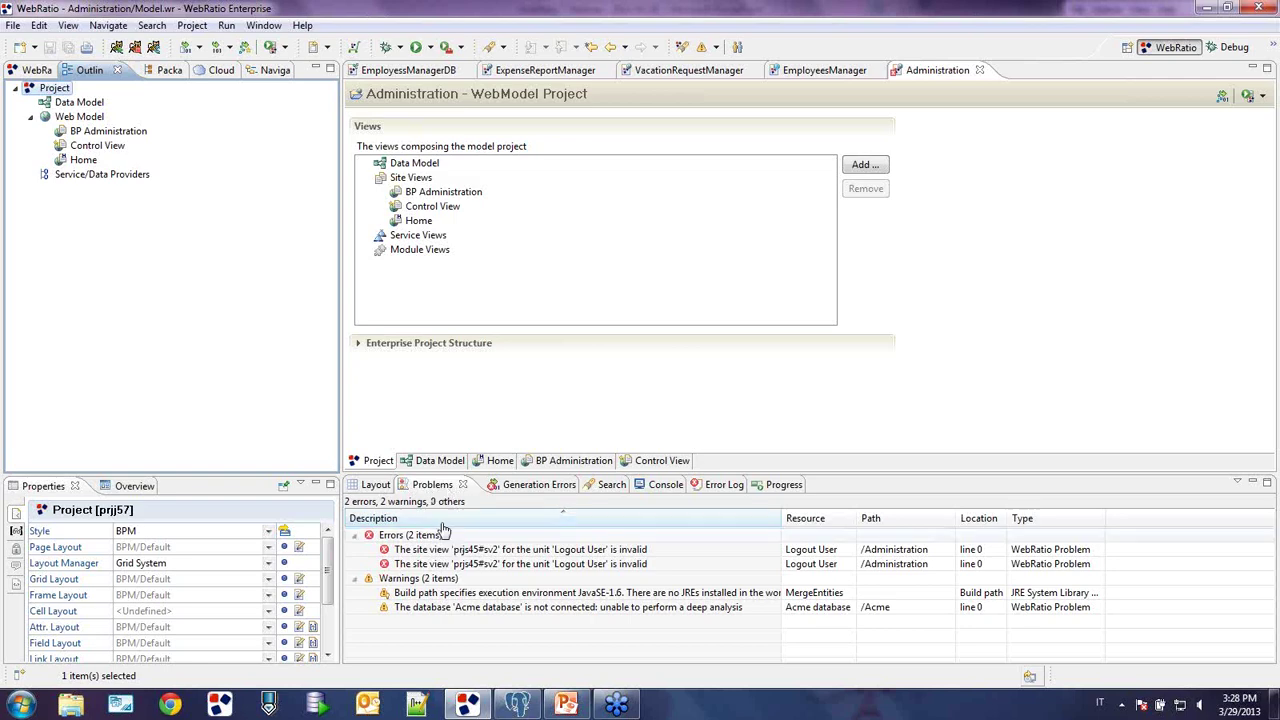
- Open the invalid Logout User unit in the BP Administration site view from its error and assign it the Home site view
left_click(549, 552)
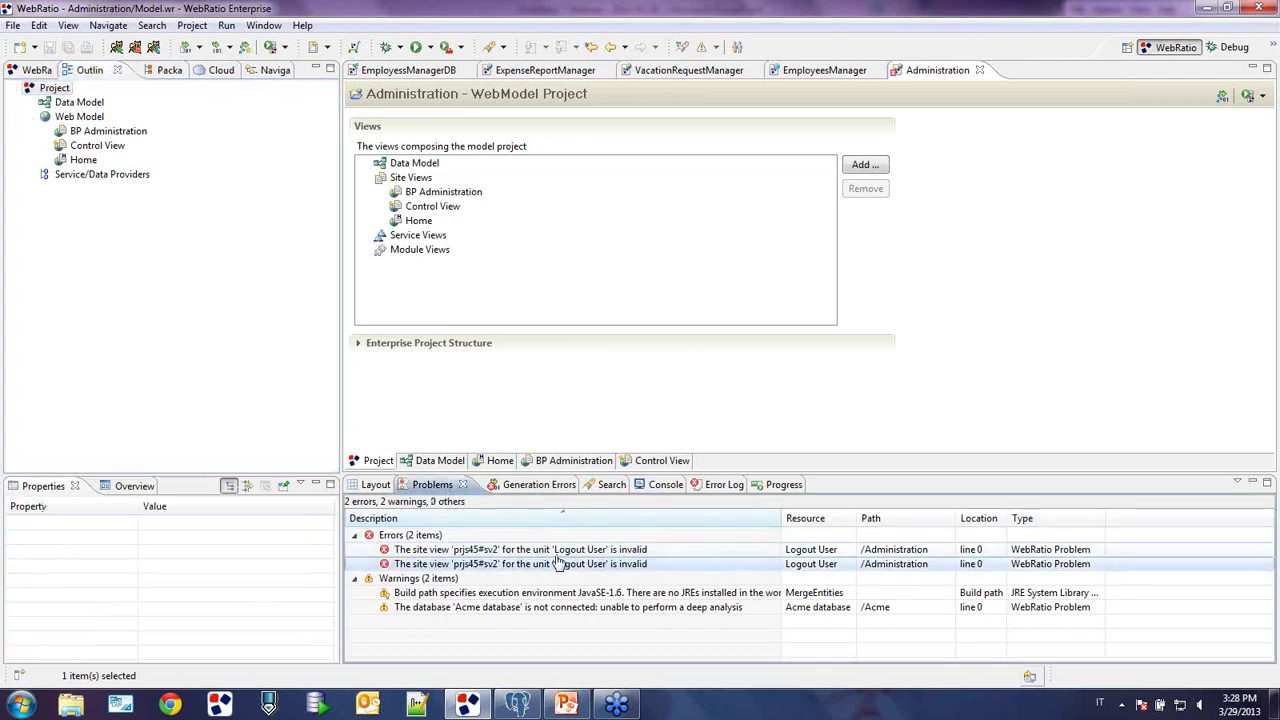
left_click(506, 555)
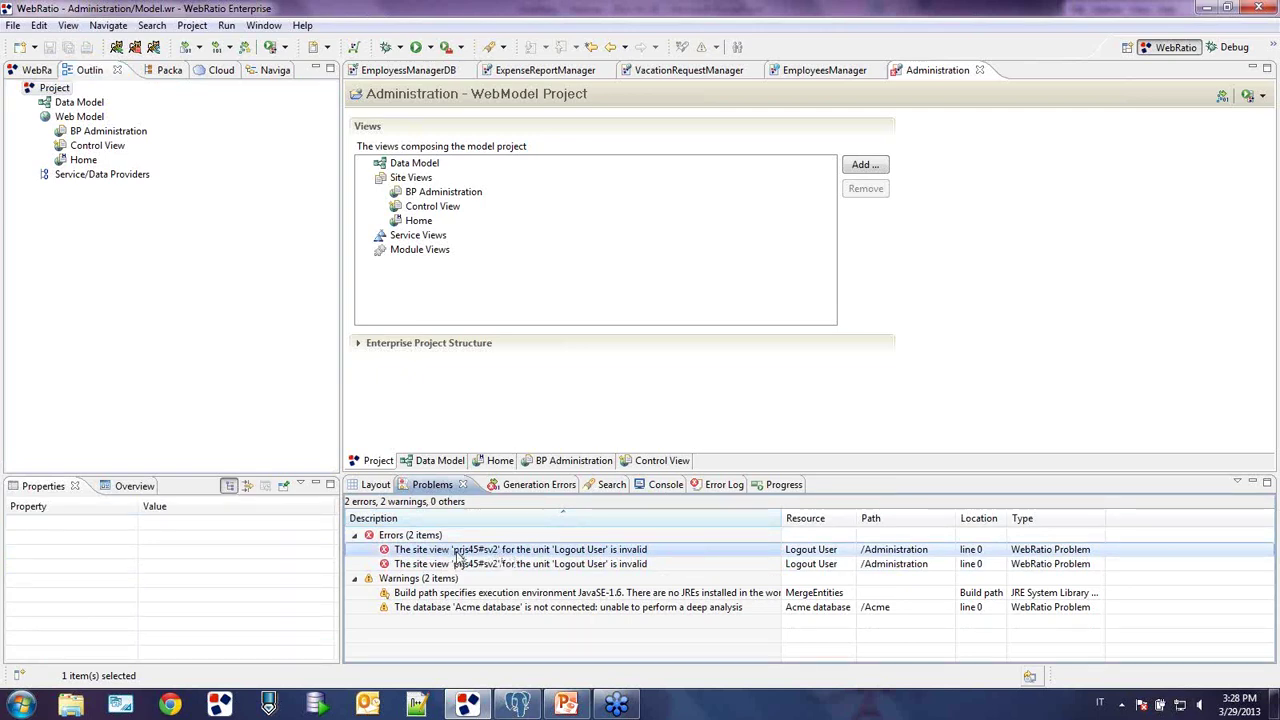
double_click(458, 556)
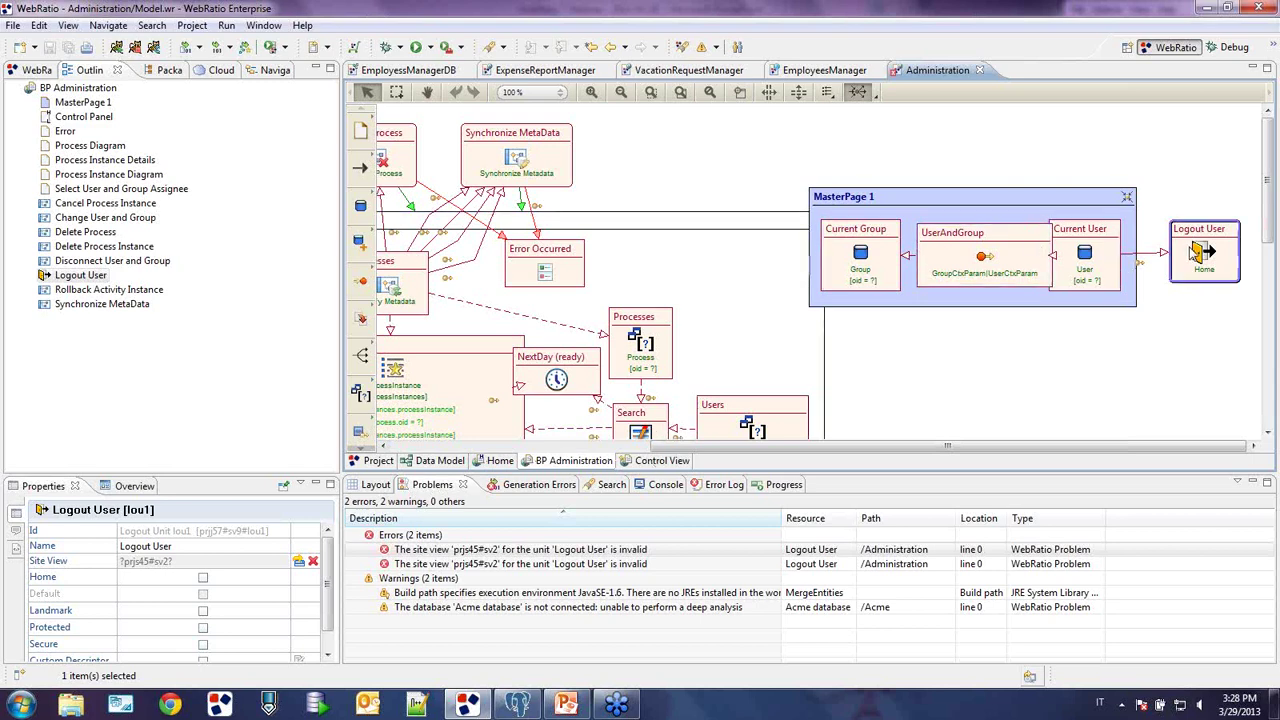
left_click(1194, 253)
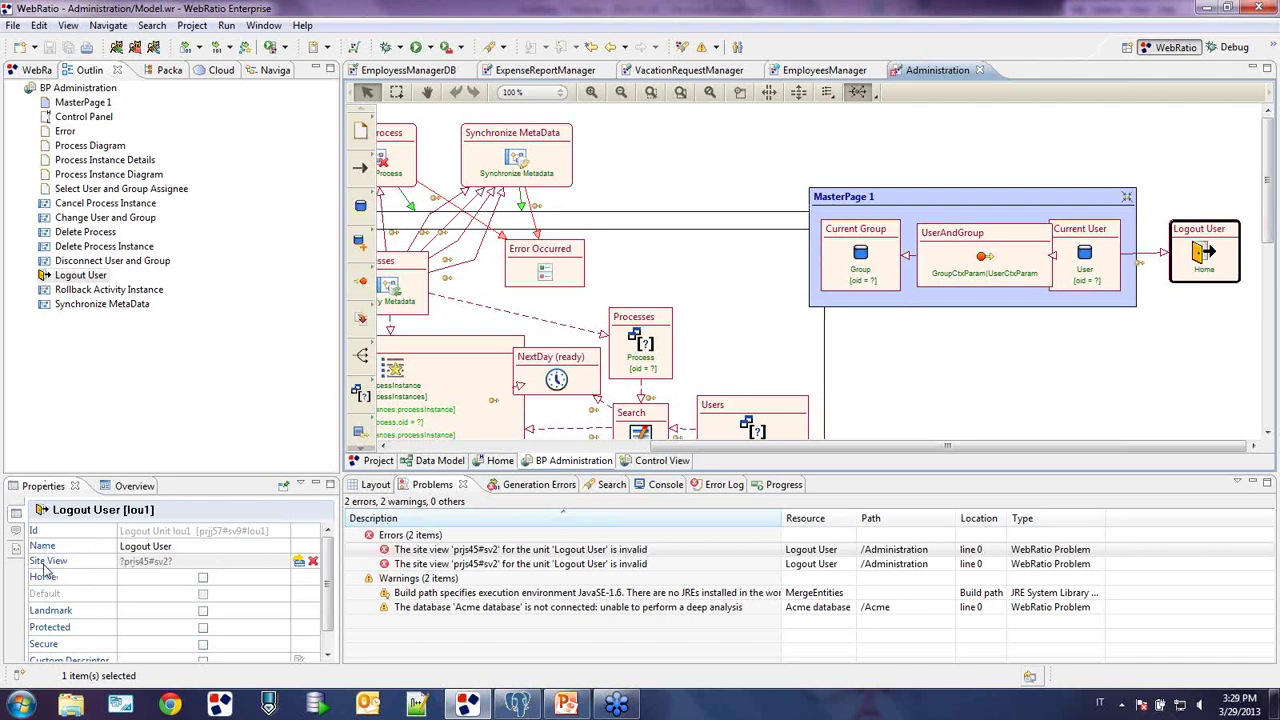
left_click(299, 561)
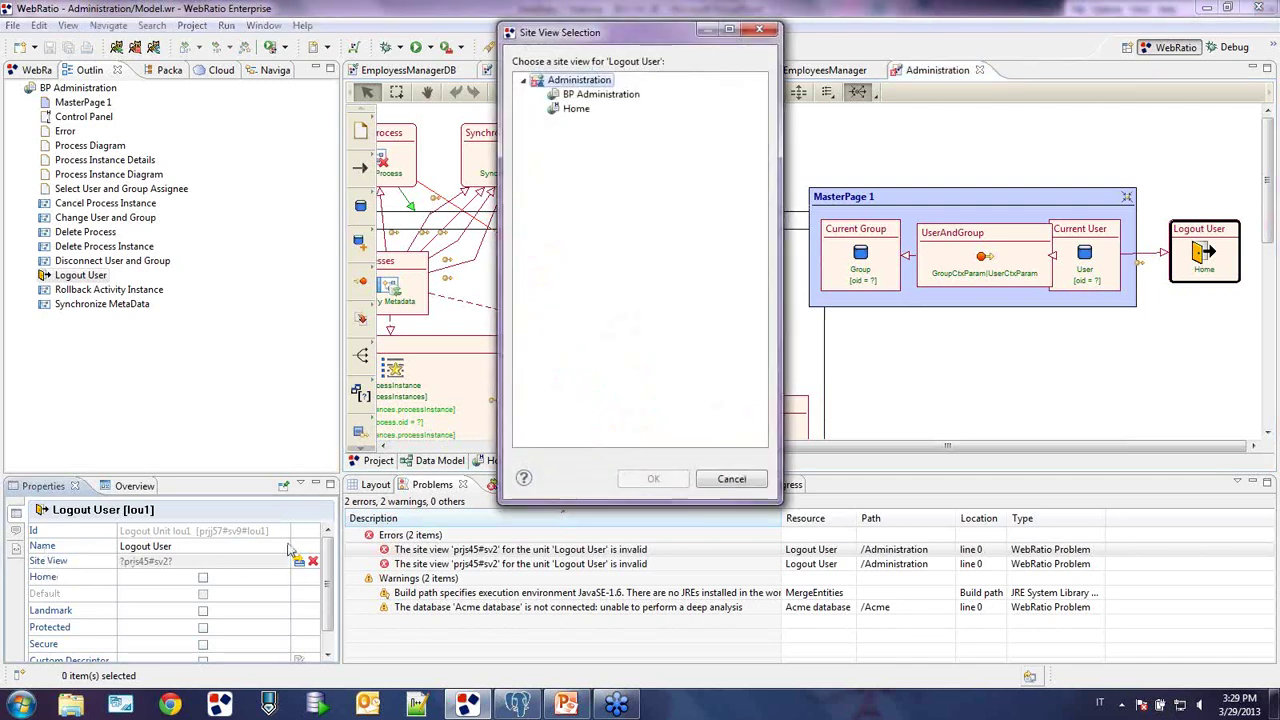
left_click_drag(642, 34, 555, 47)
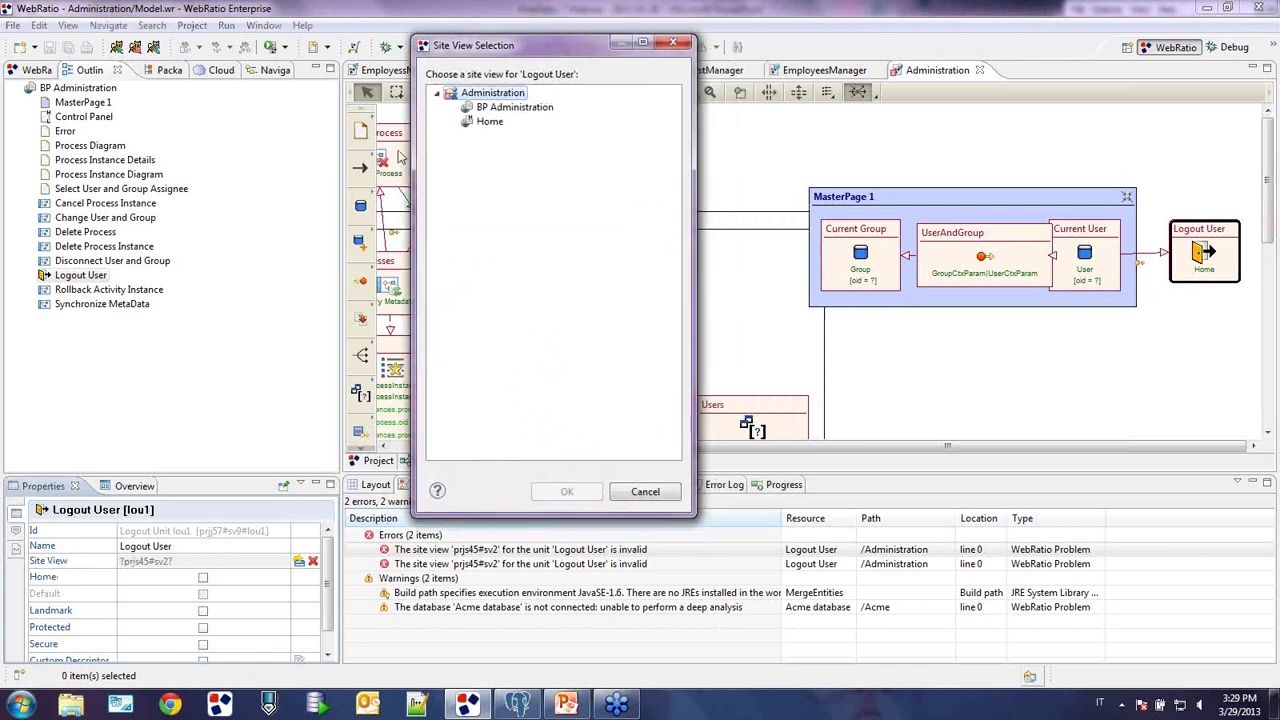
left_click(489, 128)
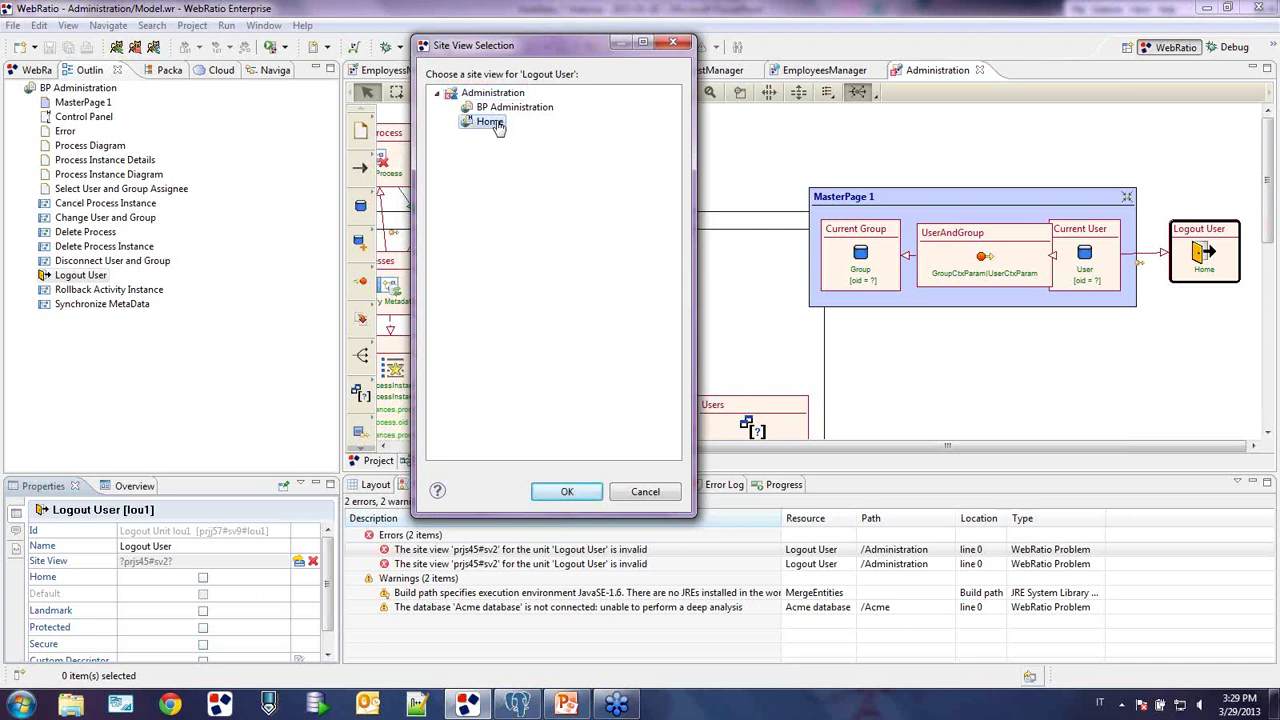
left_click(566, 494)
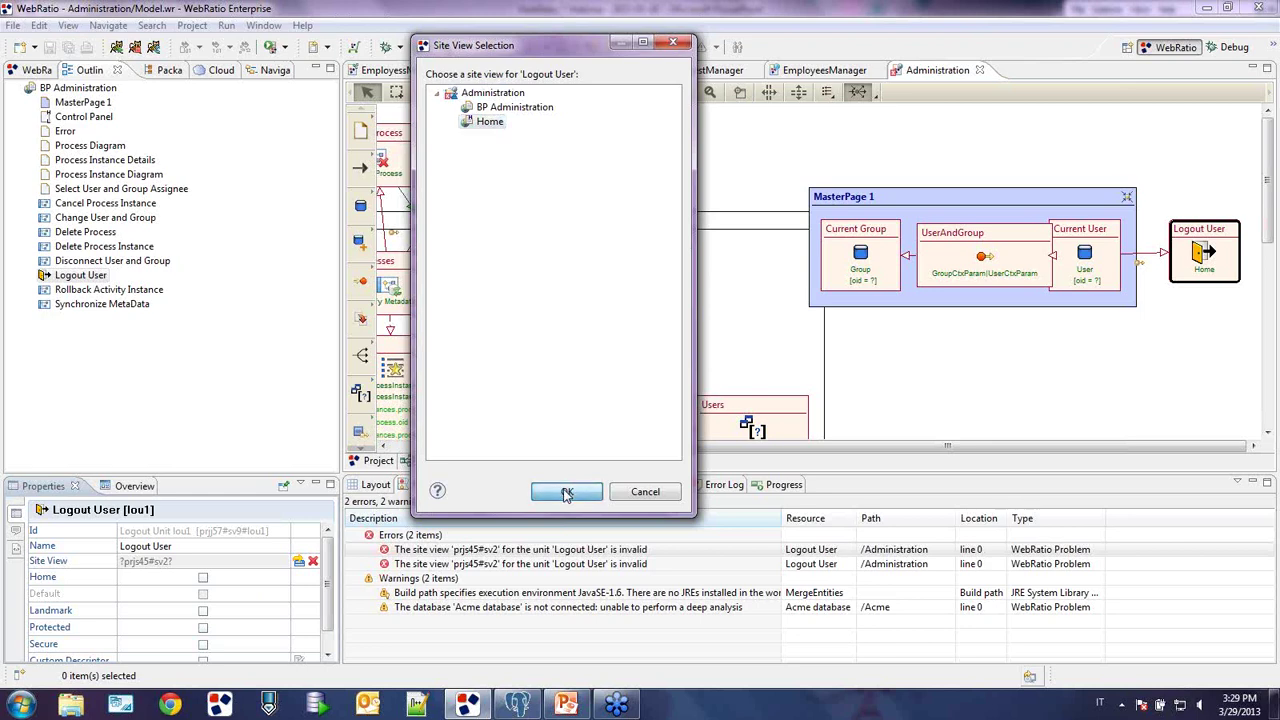
- Assign the Home site view to the Control View's invalid Logout User unit and save the Administration project
double_click(553, 566)
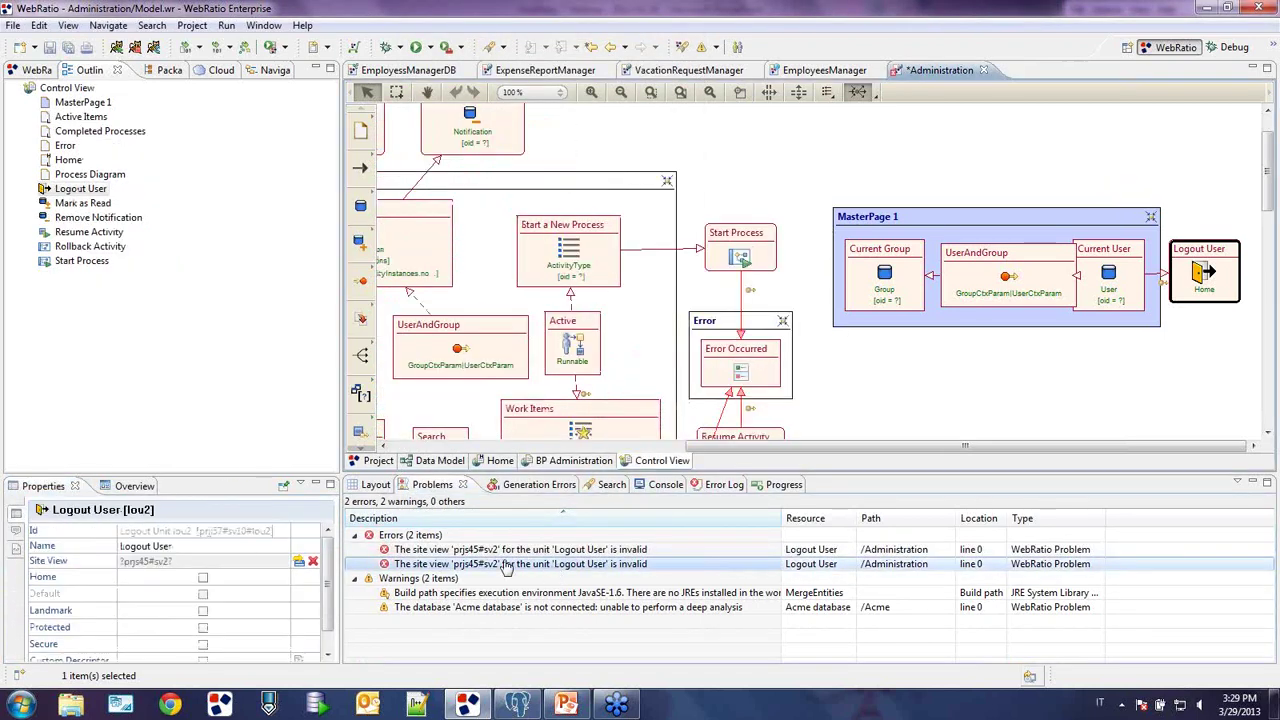
left_click(298, 561)
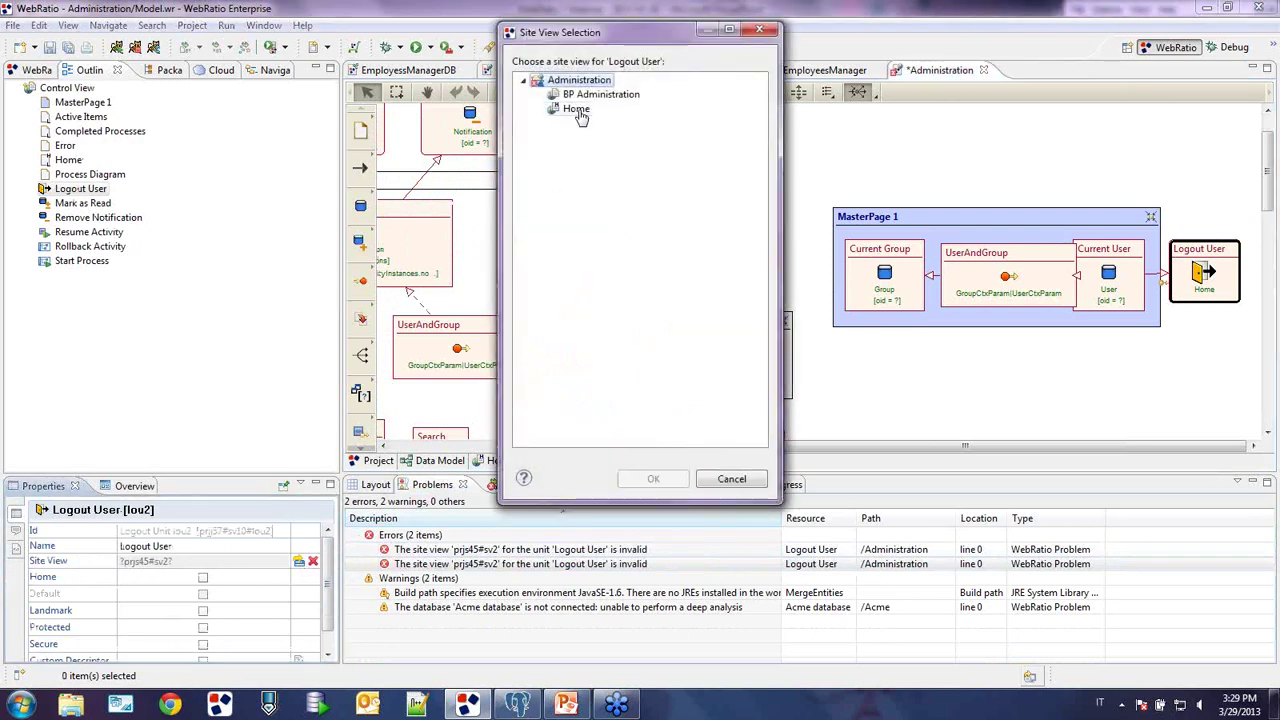
left_click(577, 109)
left_click(644, 477)
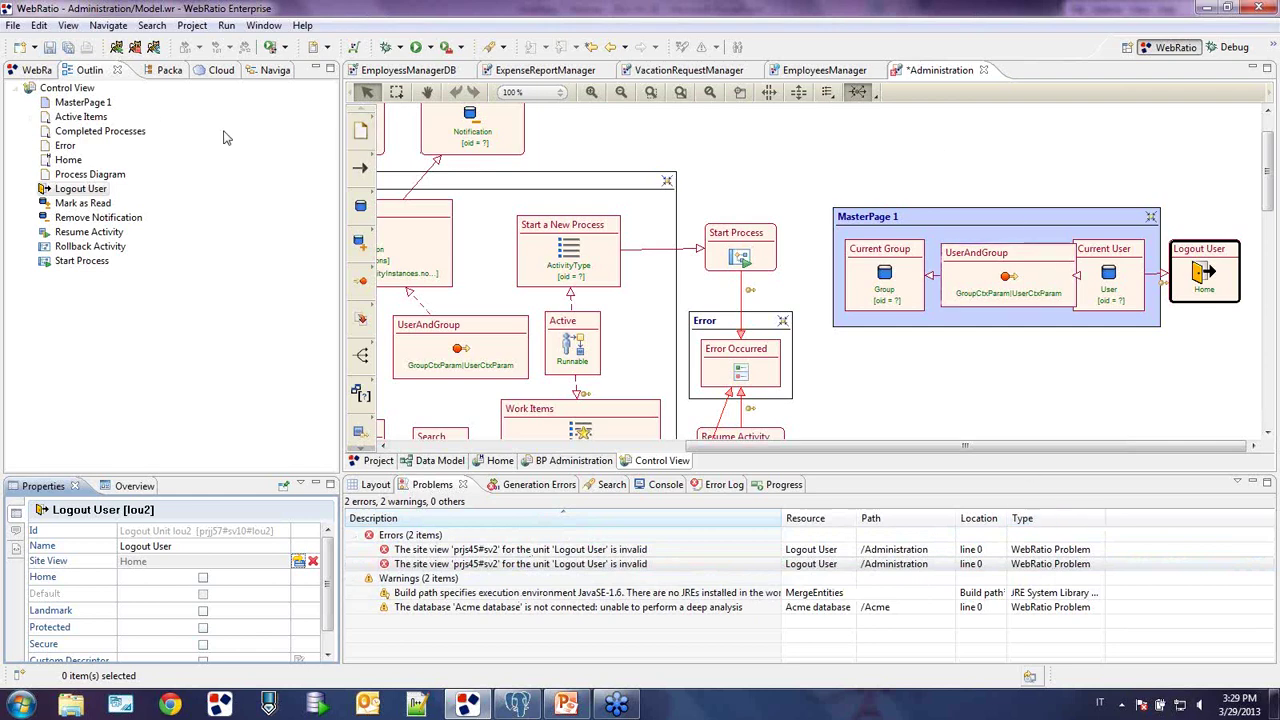
left_click(49, 47)
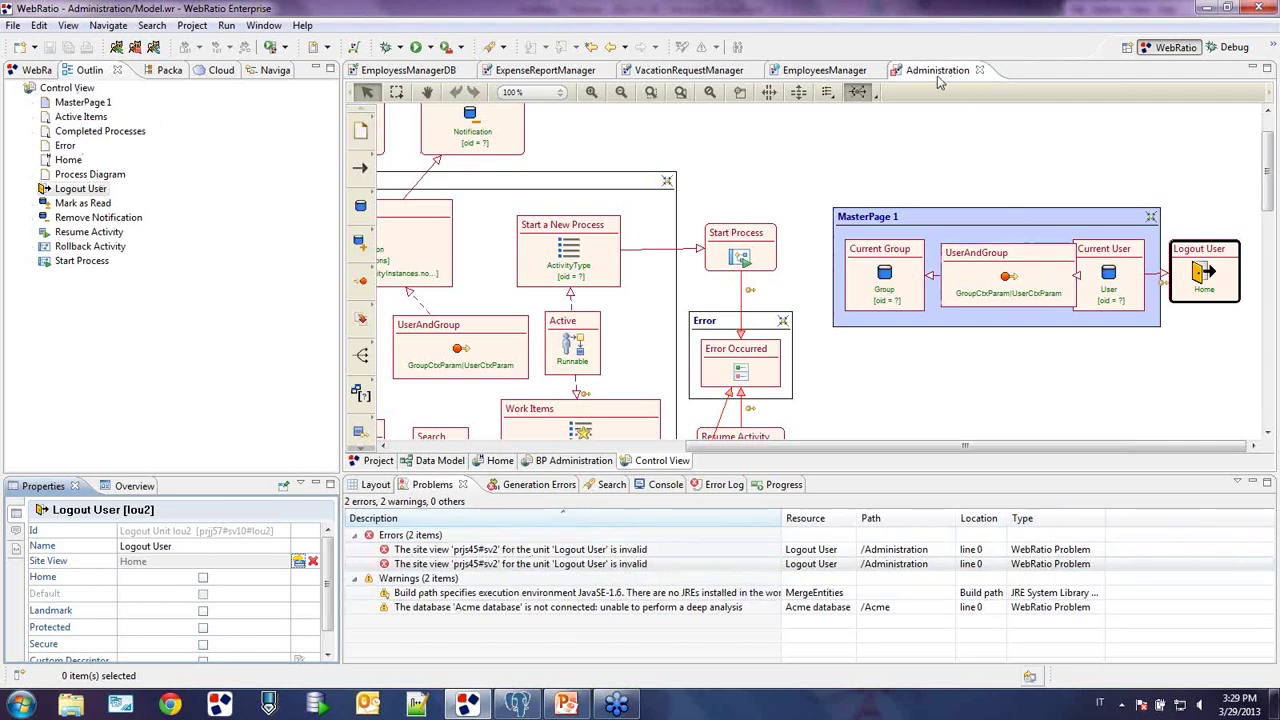
- Run the model problem check on the Administration project again
left_click(378, 460)
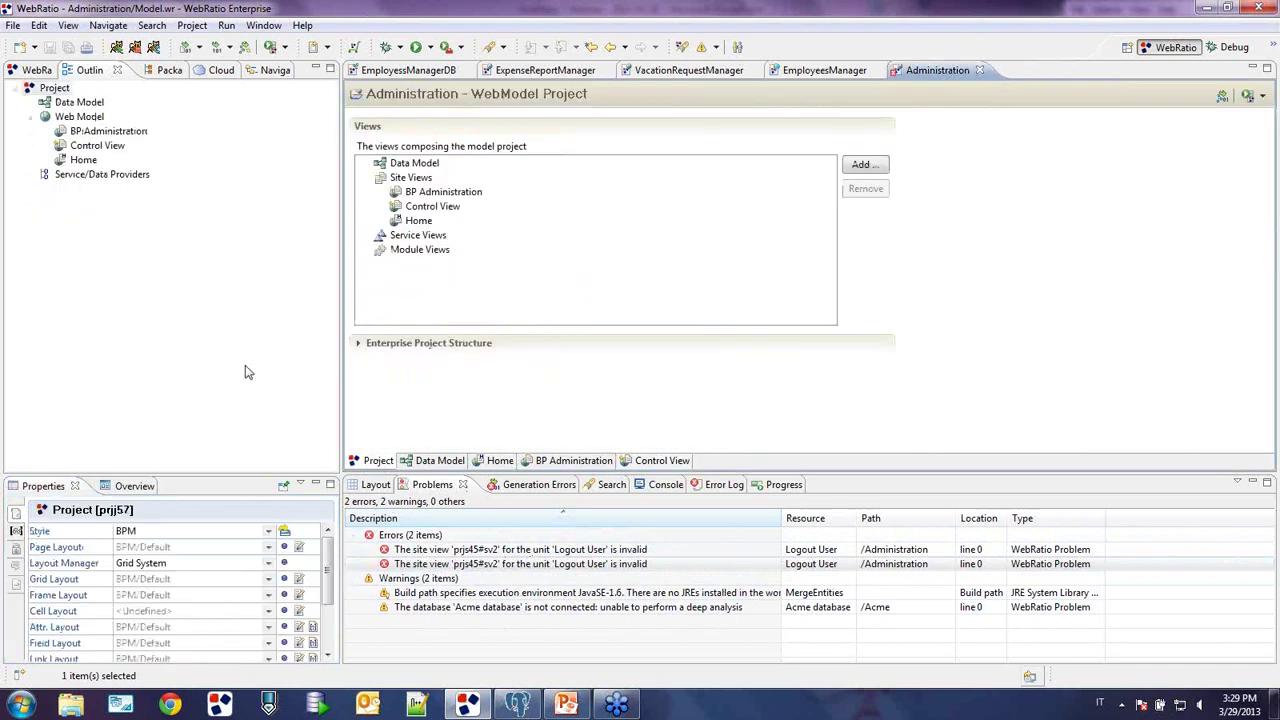
left_click(55, 88)
right_click(55, 88)
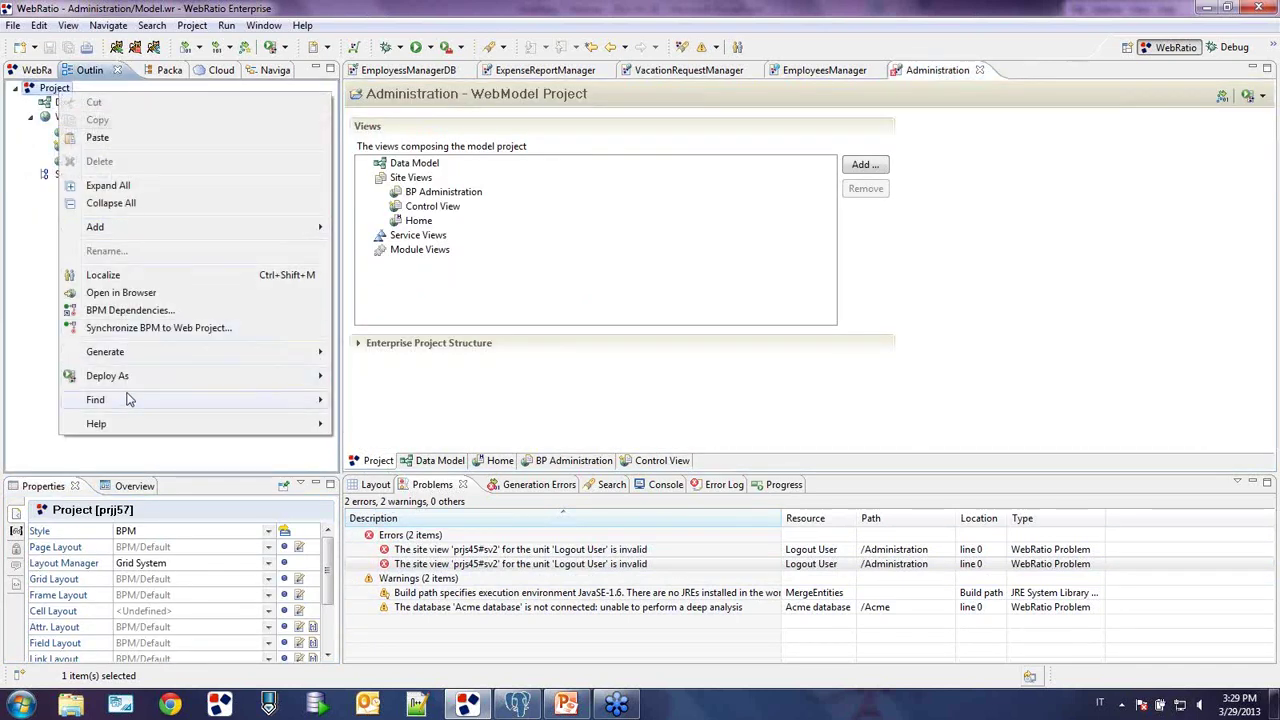
left_click(344, 399)
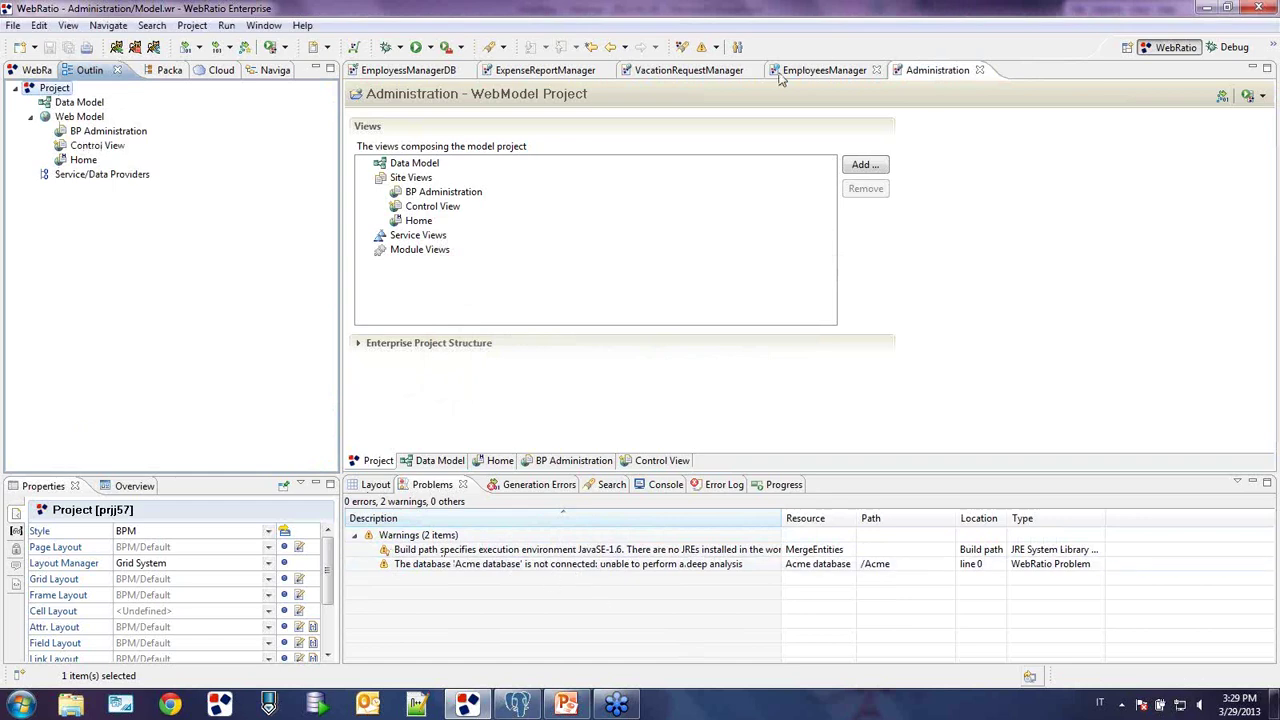
- Check the VacationRequestManager project for model problems
left_click(697, 72)
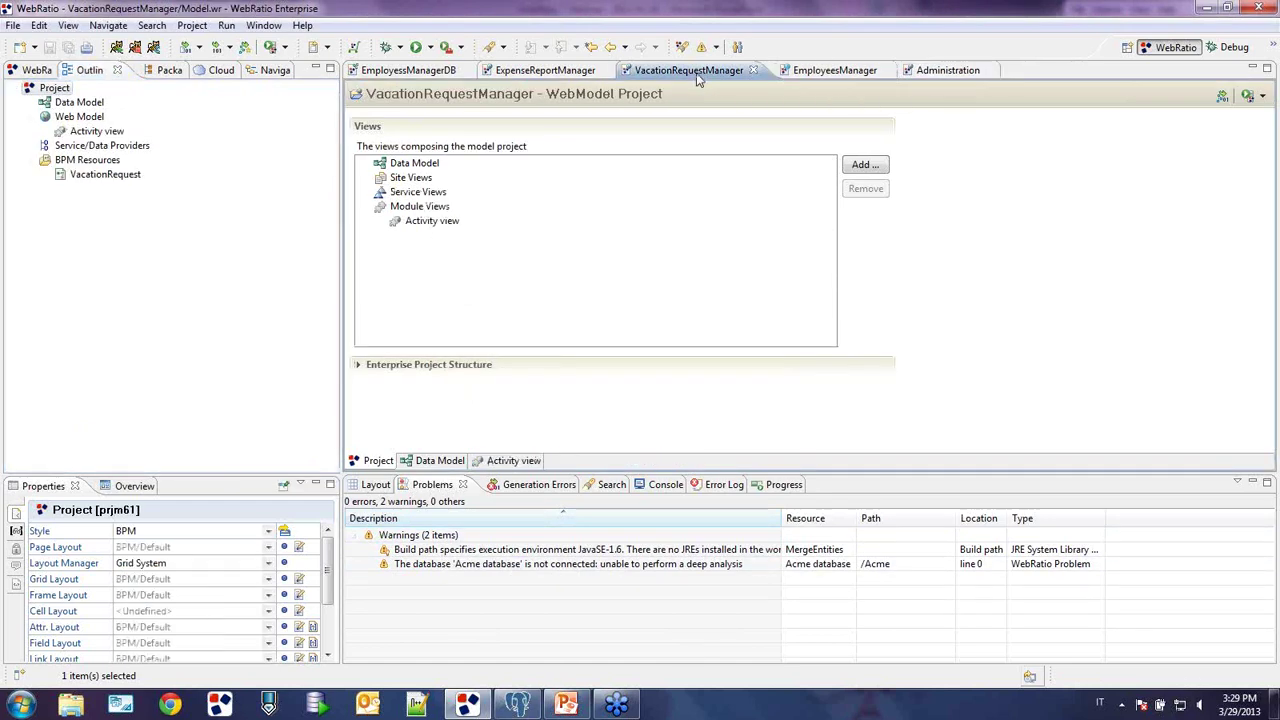
right_click(62, 88)
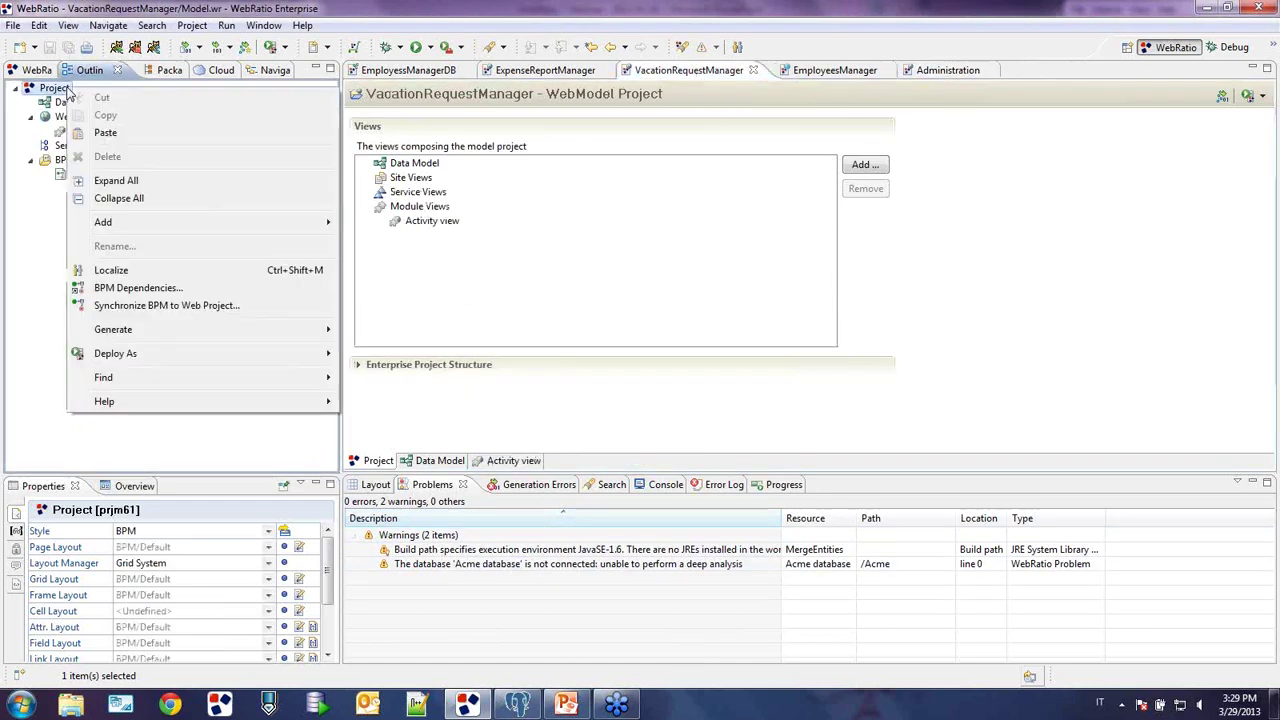
mouse_move(195, 380)
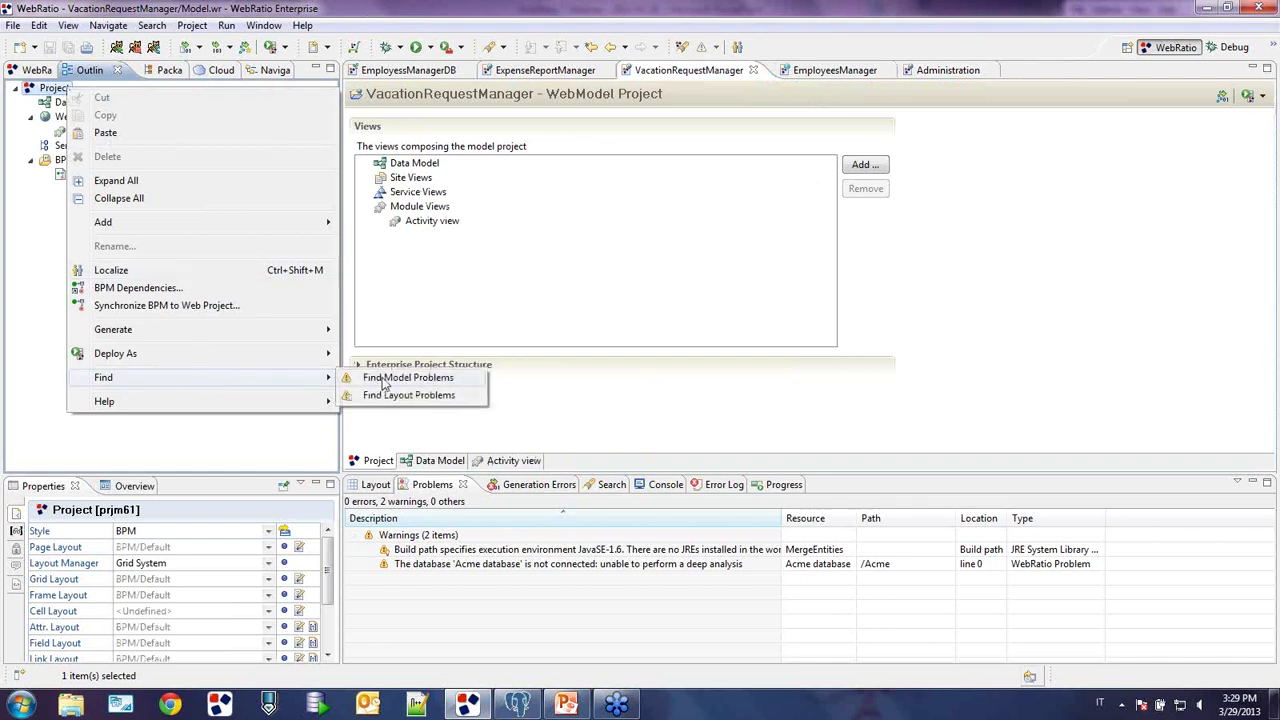
left_click(383, 380)
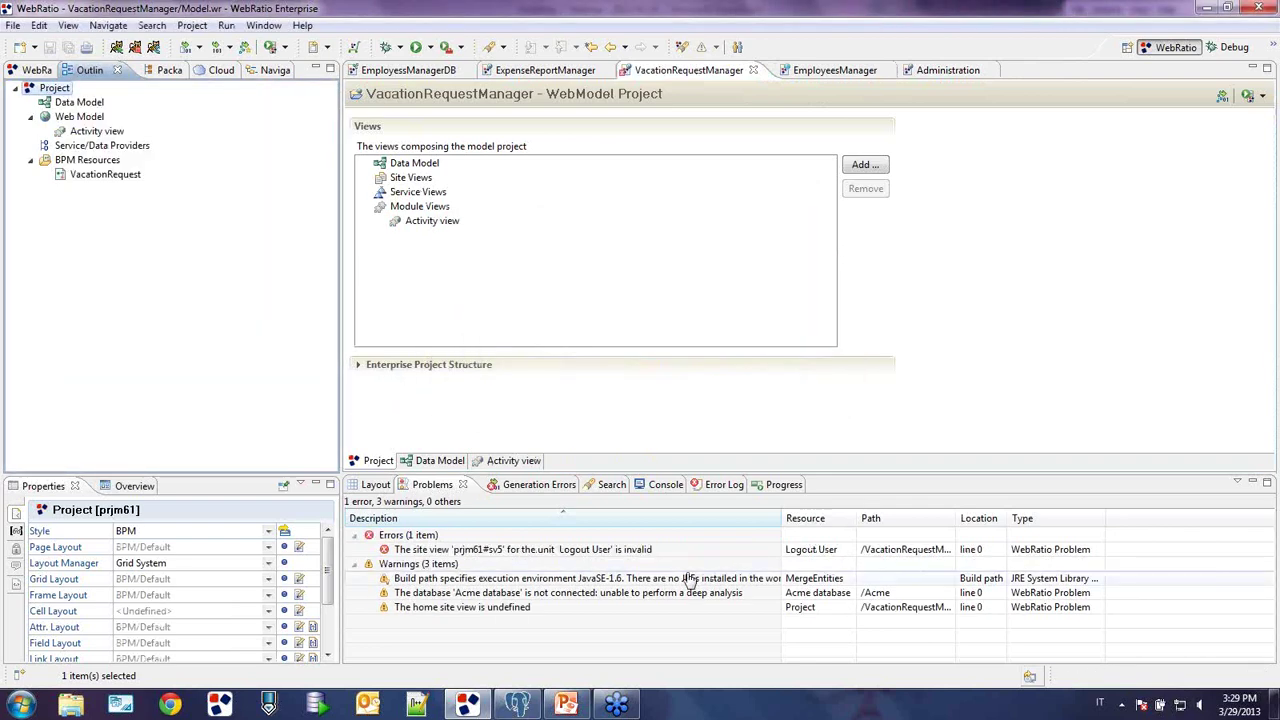
- Assign the Home site view to the invalid Logout User unit in VacationRequestManager's Activity Info and save the project
double_click(632, 558)
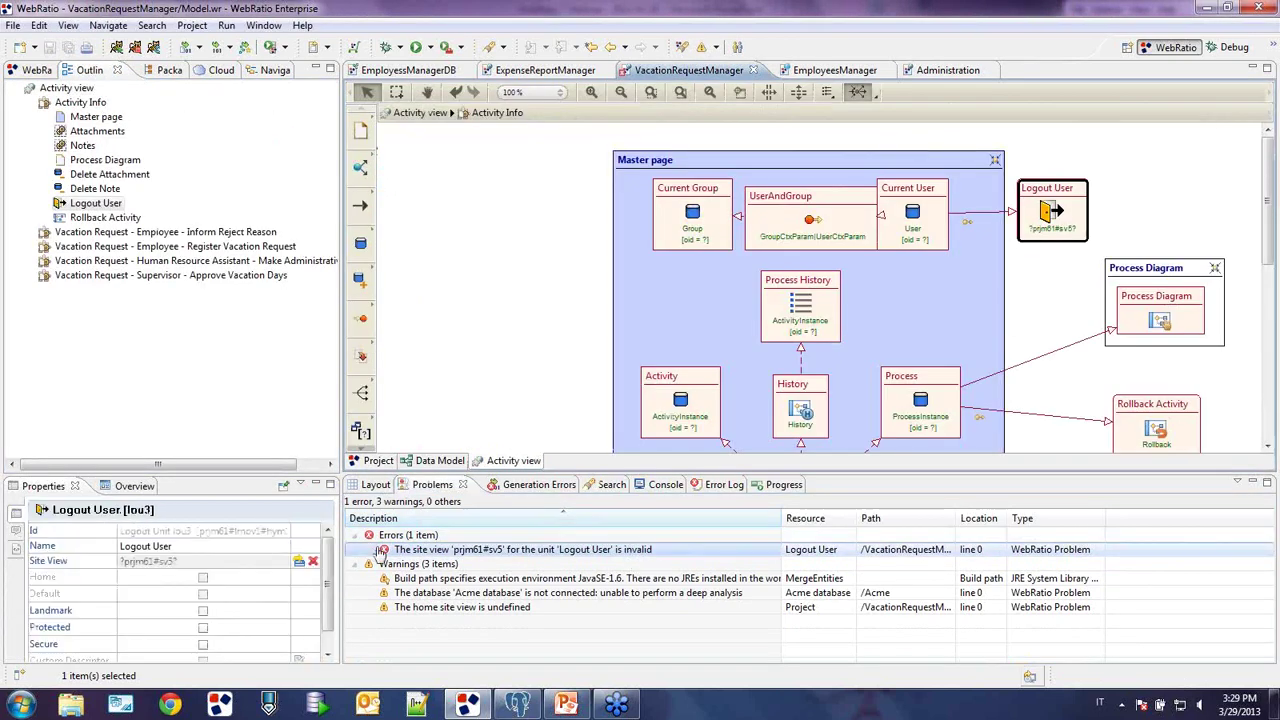
left_click(298, 561)
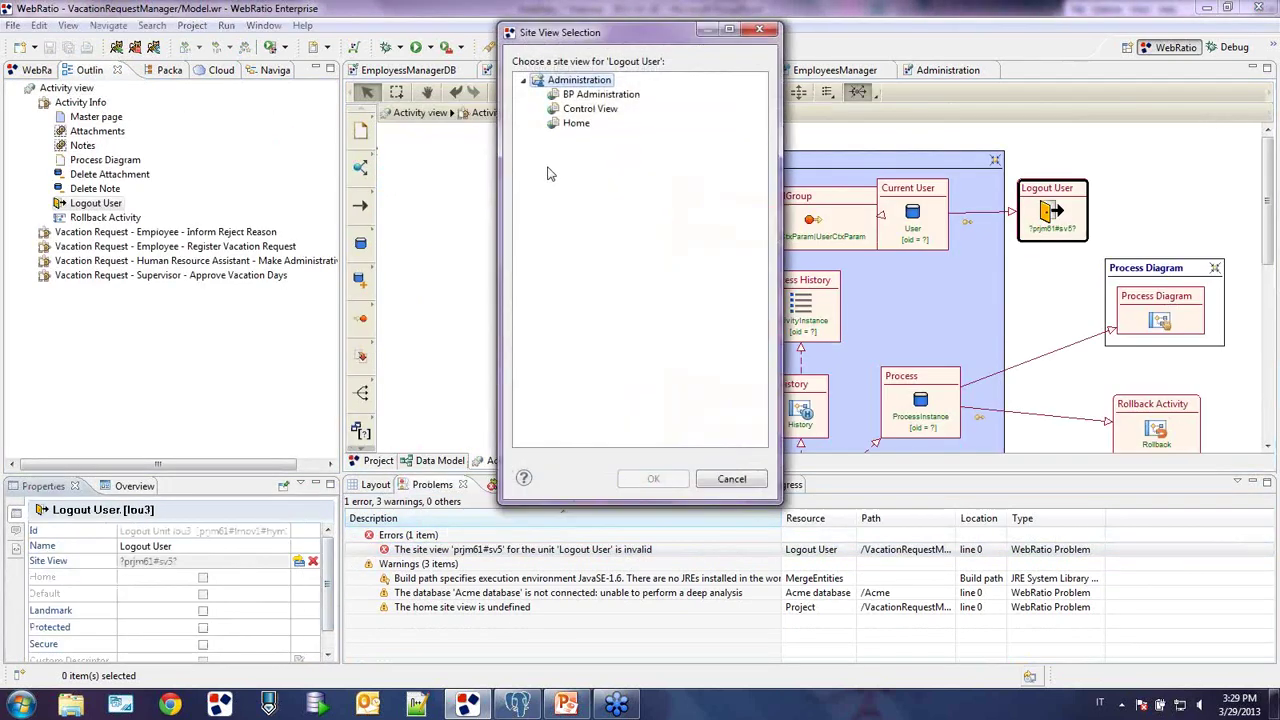
left_click(576, 123)
left_click(653, 479)
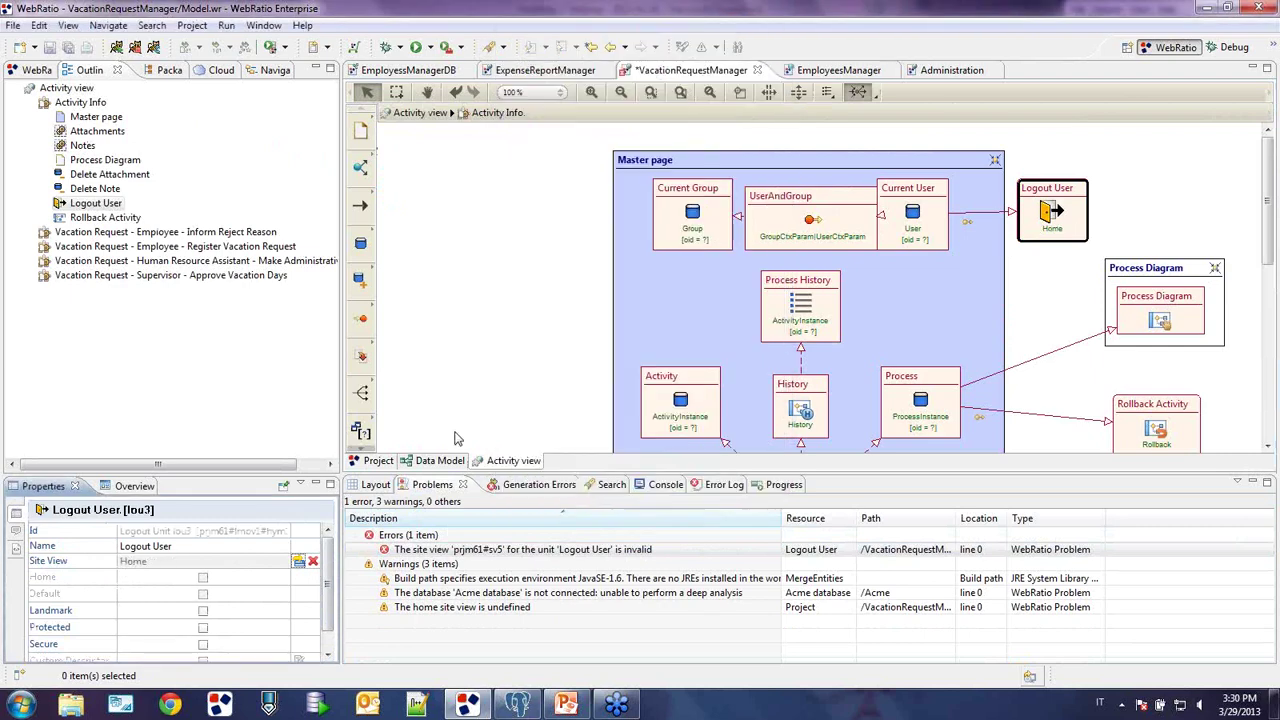
left_click(40, 47)
- Run the model problem check on the VacationRequestManager project again
left_click(37, 70)
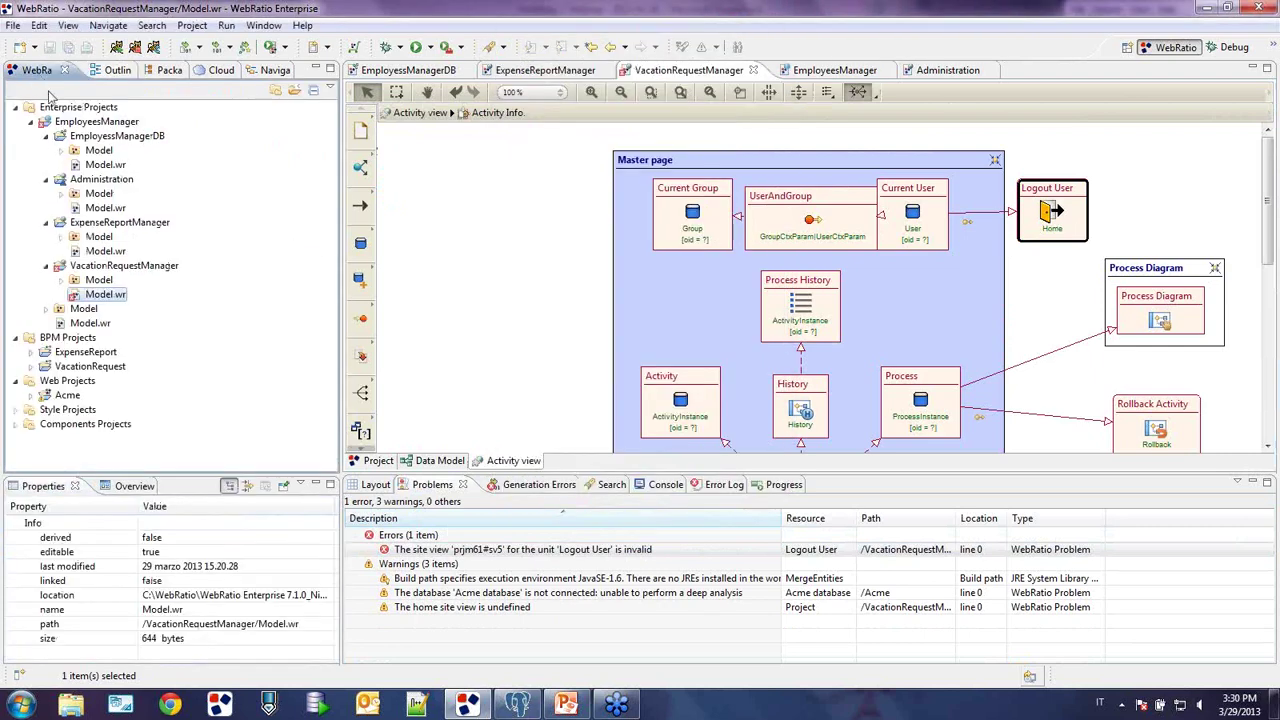
left_click(378, 460)
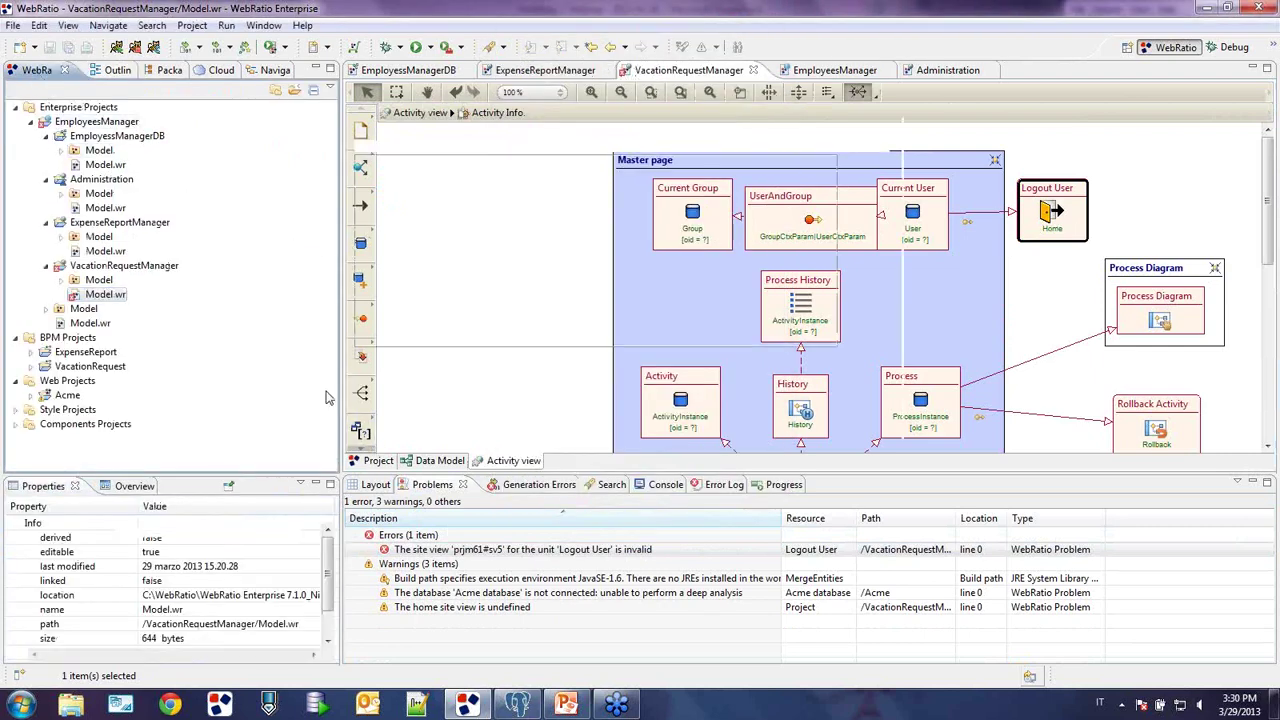
left_click(89, 70)
left_click(48, 88)
right_click(48, 88)
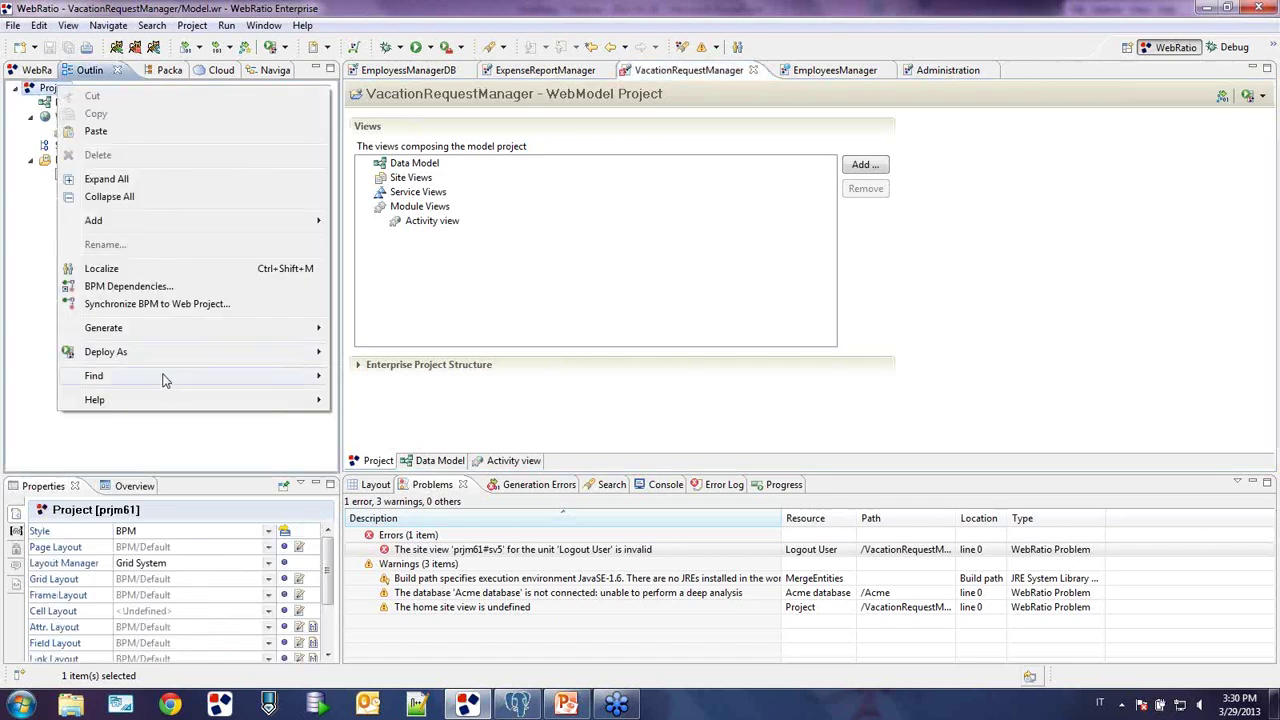
mouse_move(320, 375)
left_click(395, 376)
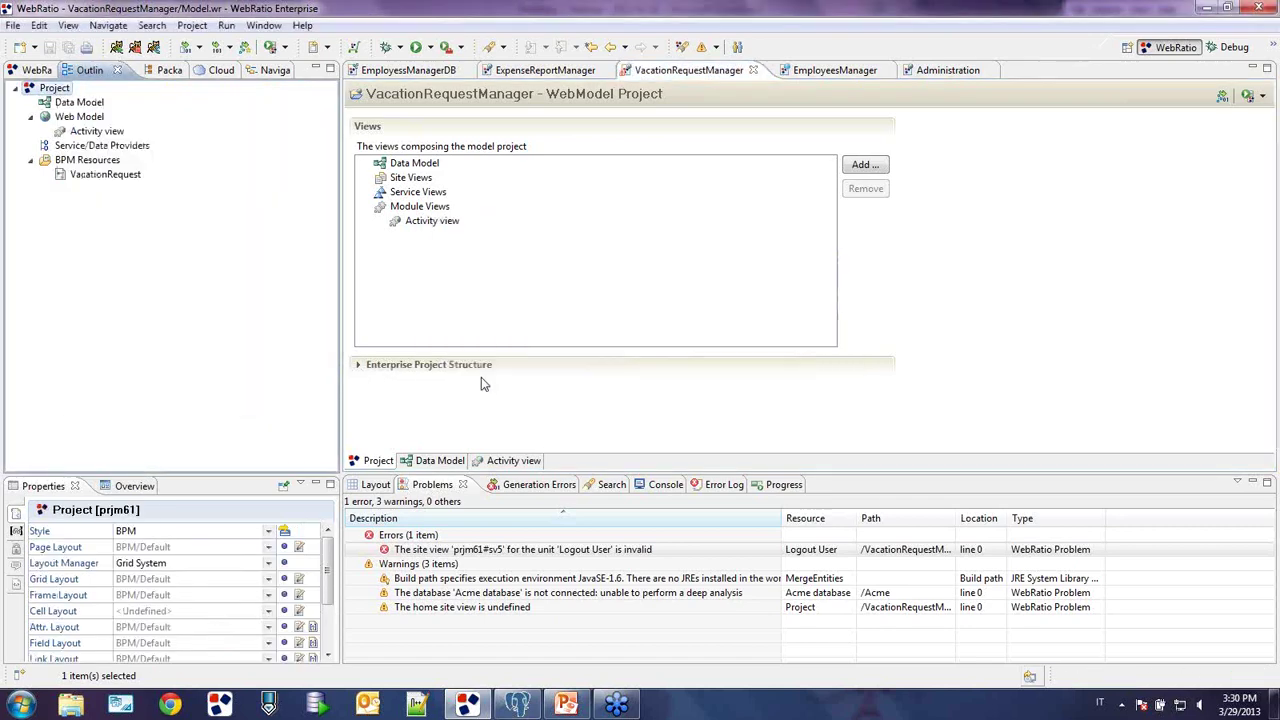
- Check the ExpenseReportManager project for model problems
left_click(520, 78)
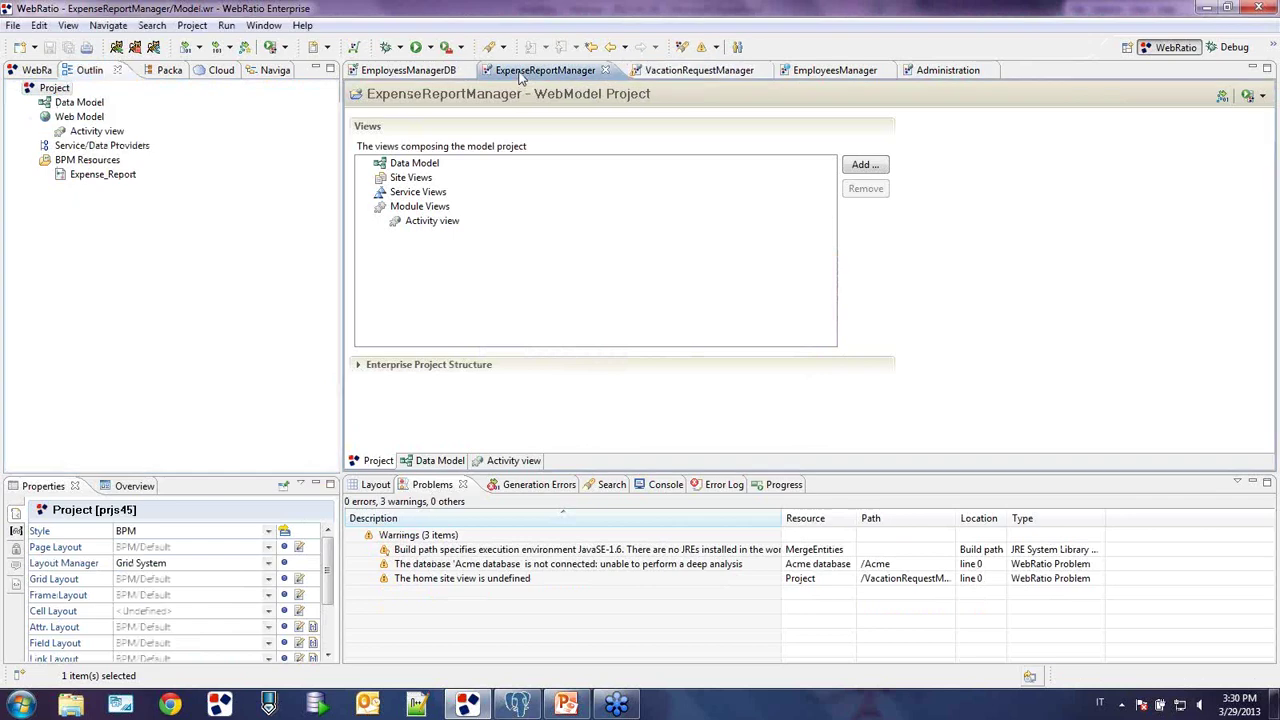
right_click(62, 90)
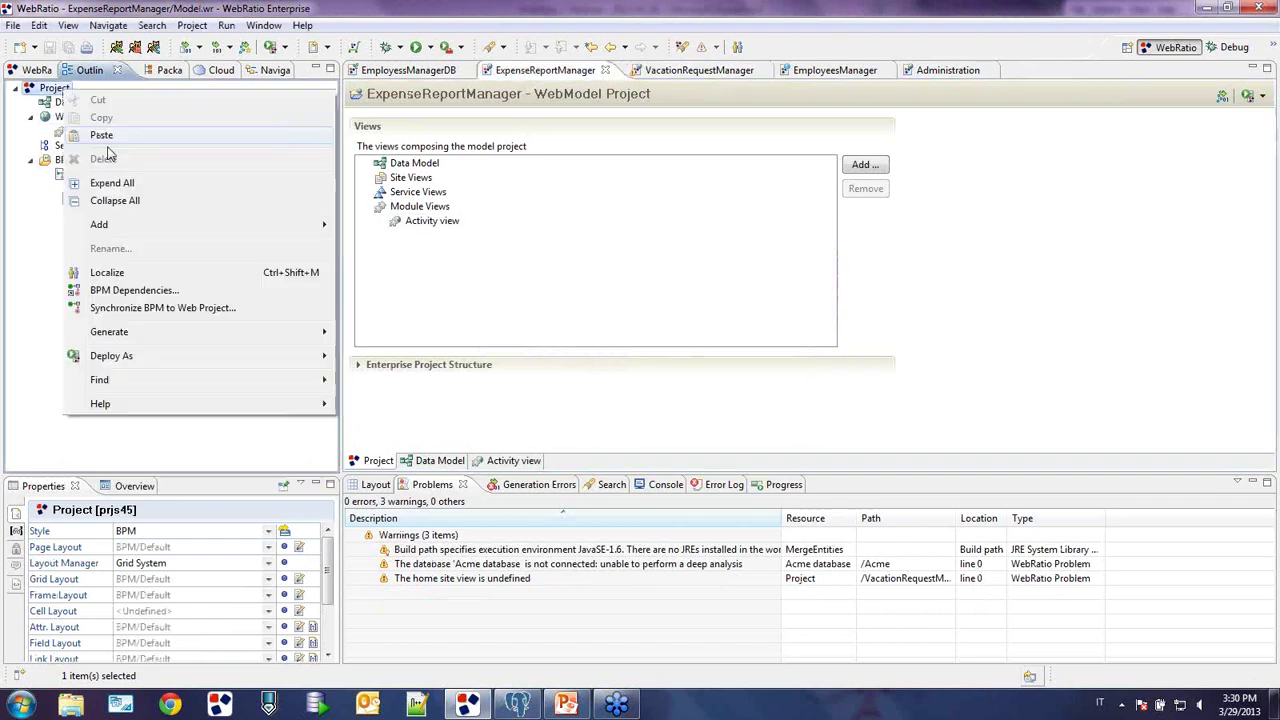
mouse_move(158, 380)
left_click(357, 384)
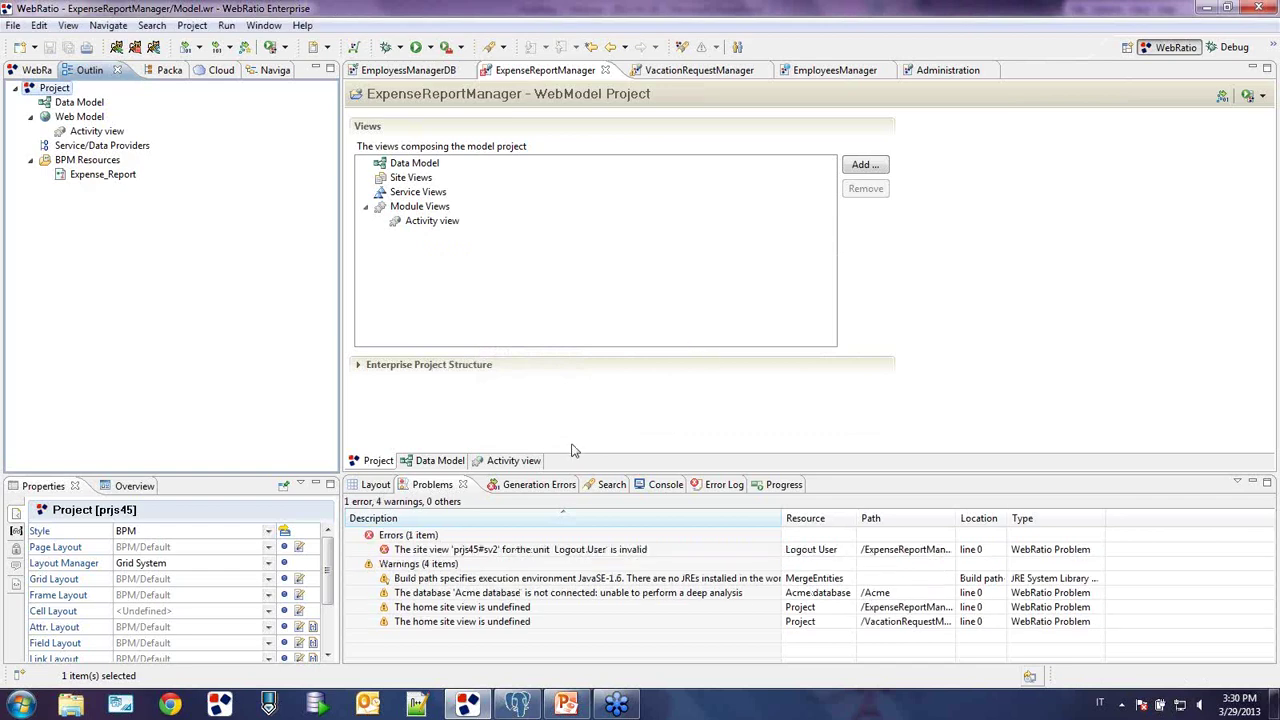
- Open ExpenseReportManager's invalid Logout User unit from its error, assign it the Home site view and save the project
left_click(500, 549)
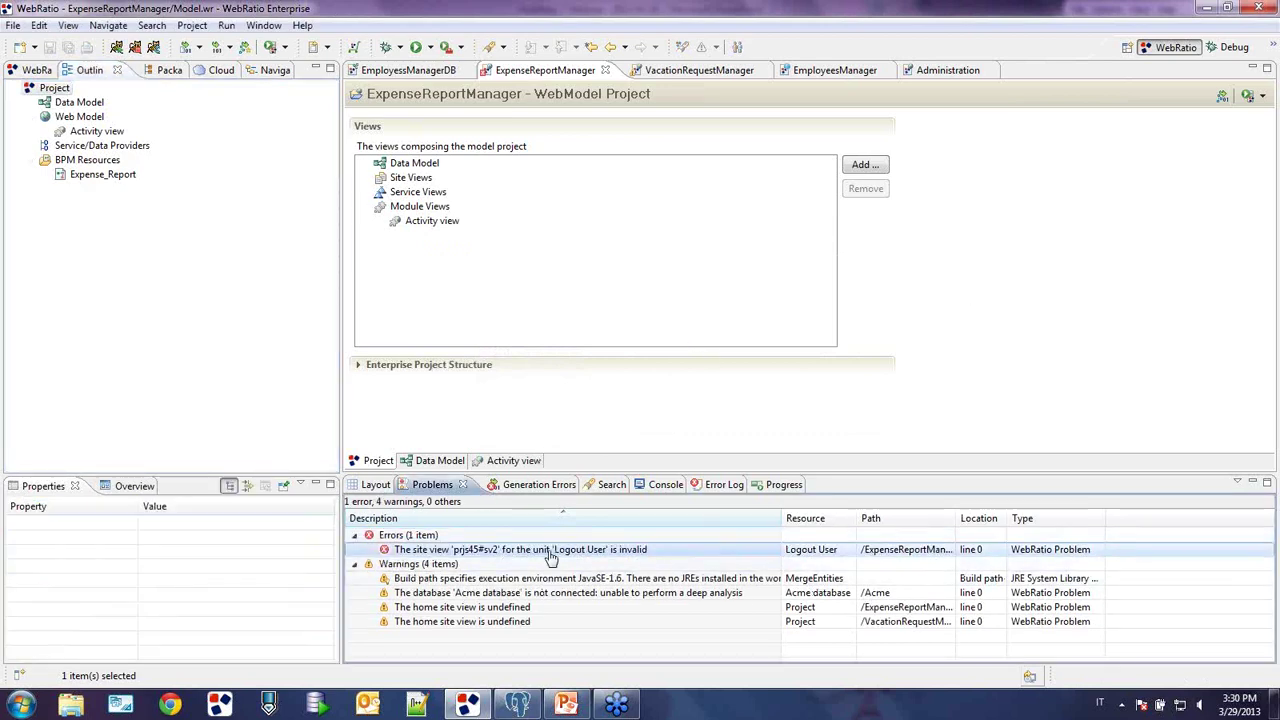
double_click(550, 549)
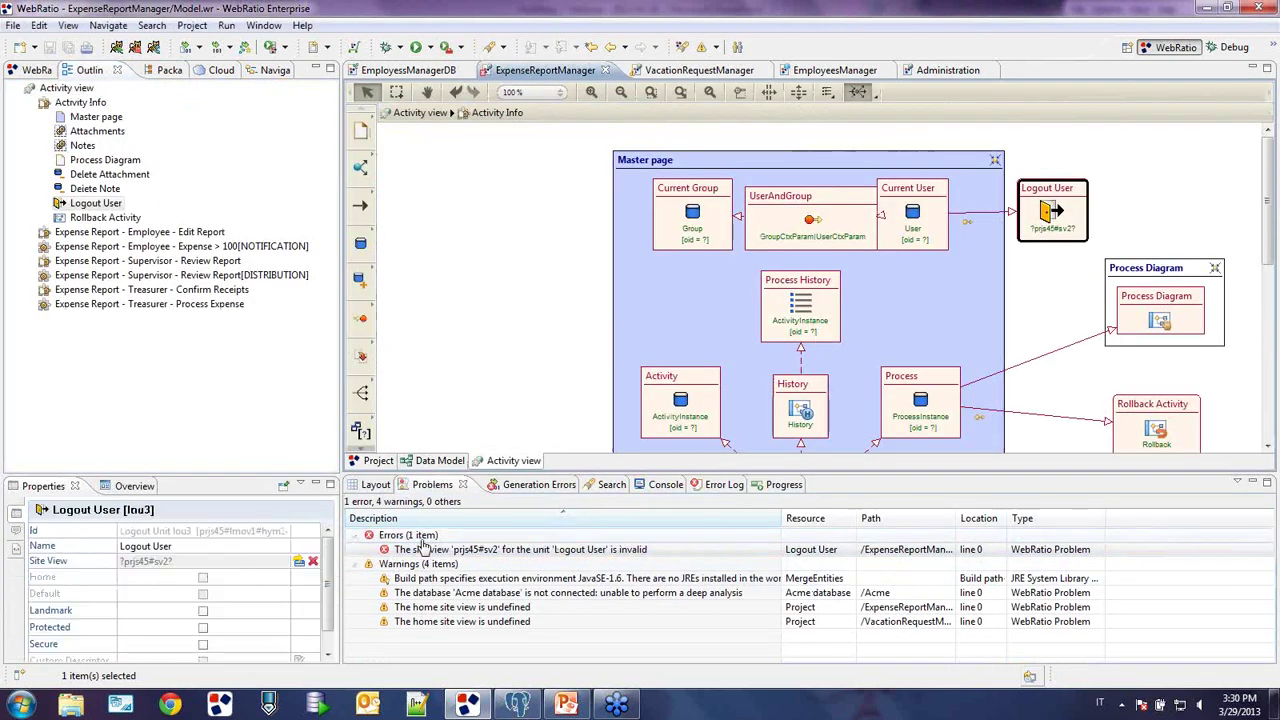
left_click(298, 561)
double_click(576, 124)
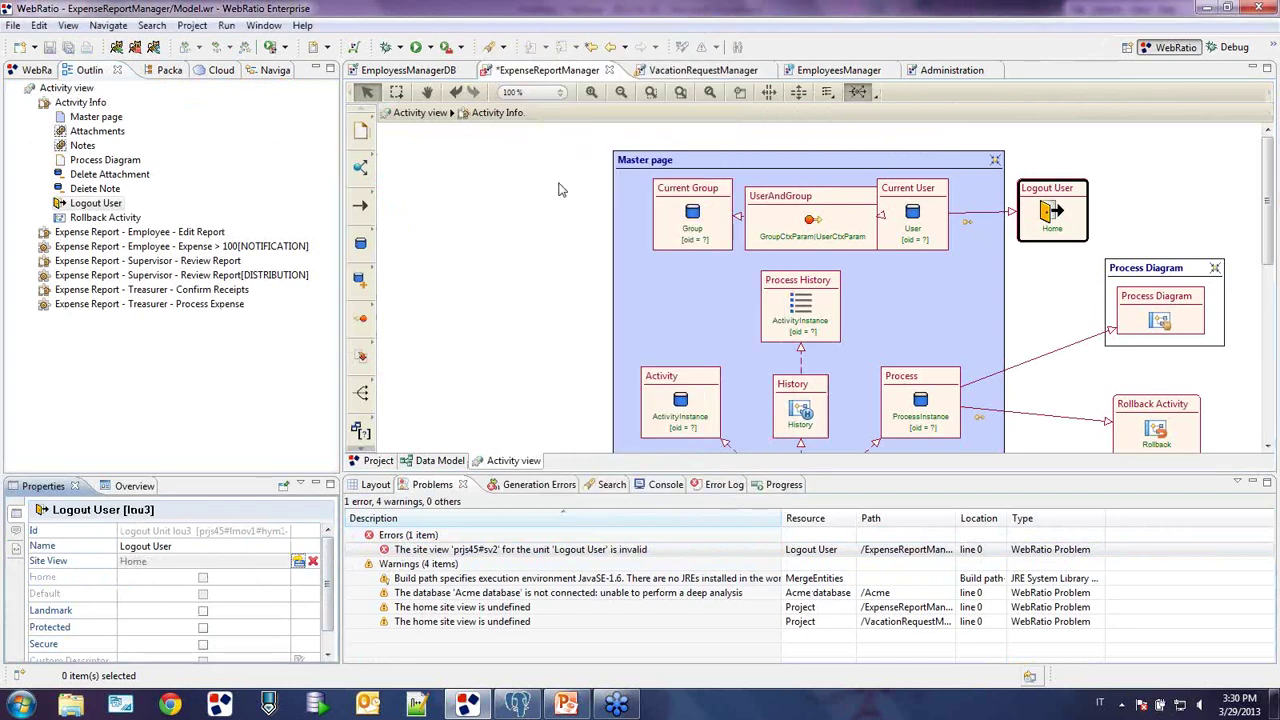
key("ctrl+s")
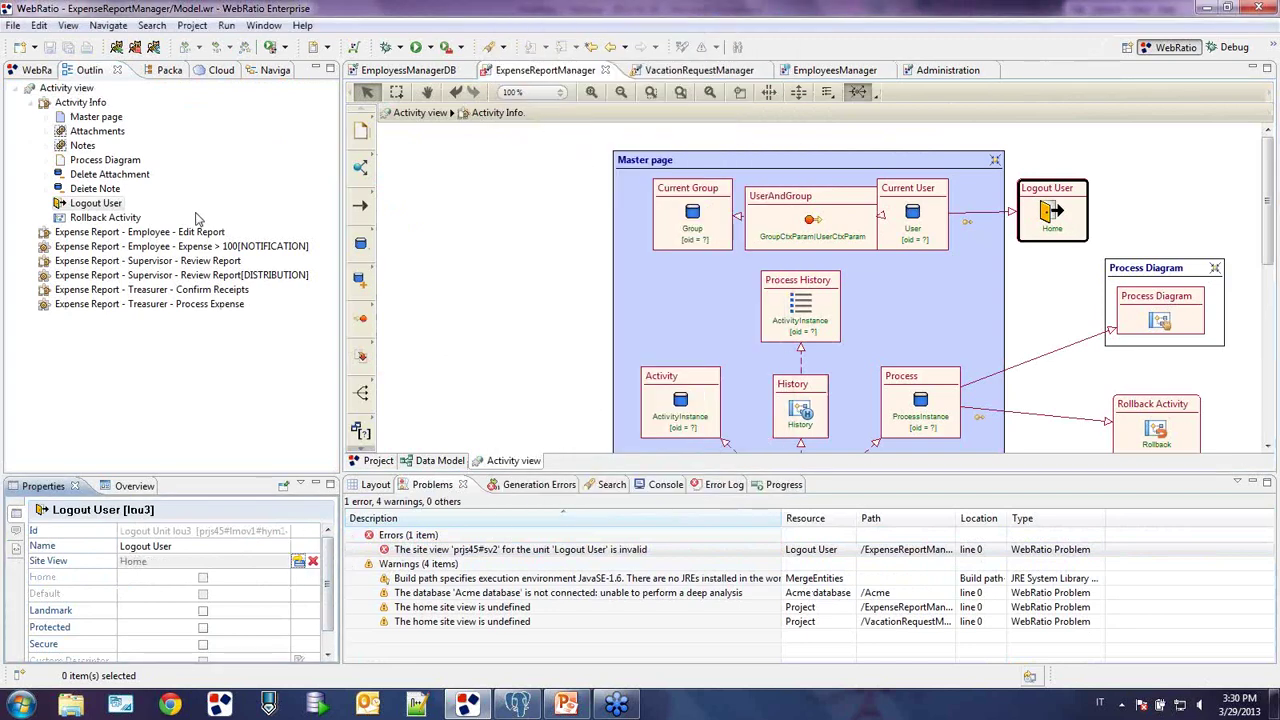
- Run the model problem check on the ExpenseReportManager project again
key("ctrl+Page_Up")
key("ctrl+Page_Up")
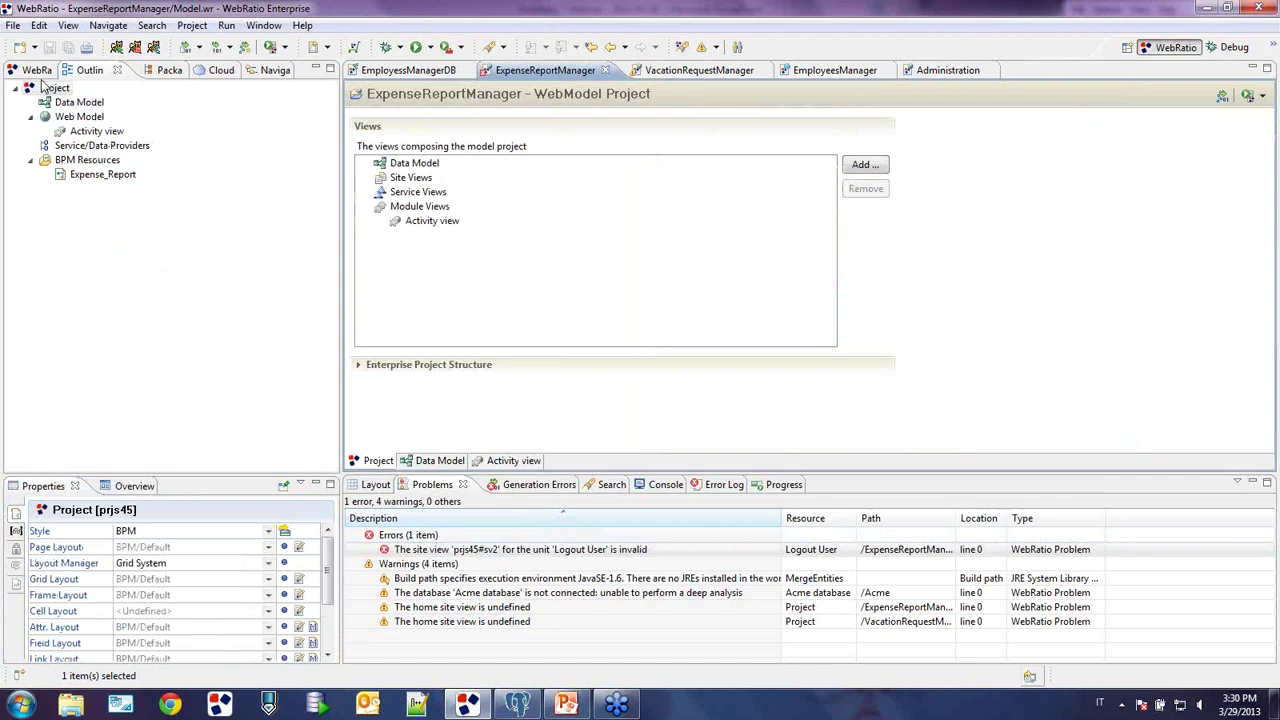
right_click(42, 88)
mouse_move(304, 386)
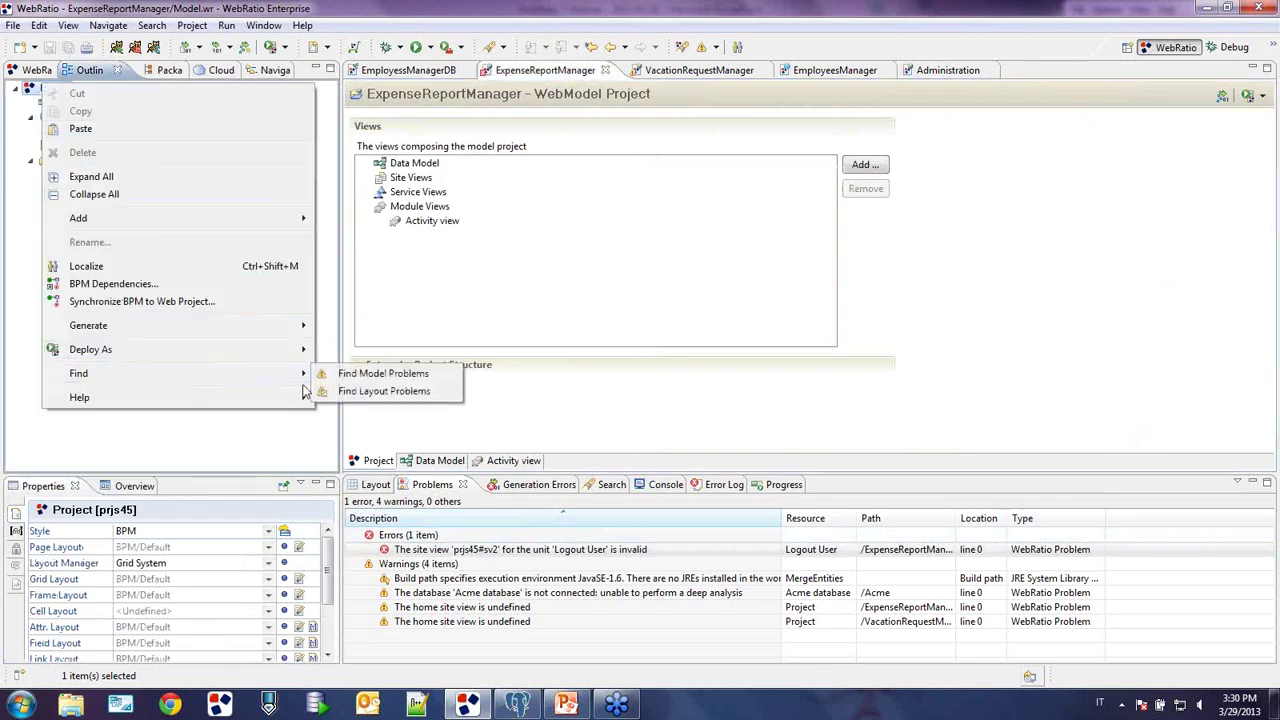
left_click(383, 373)
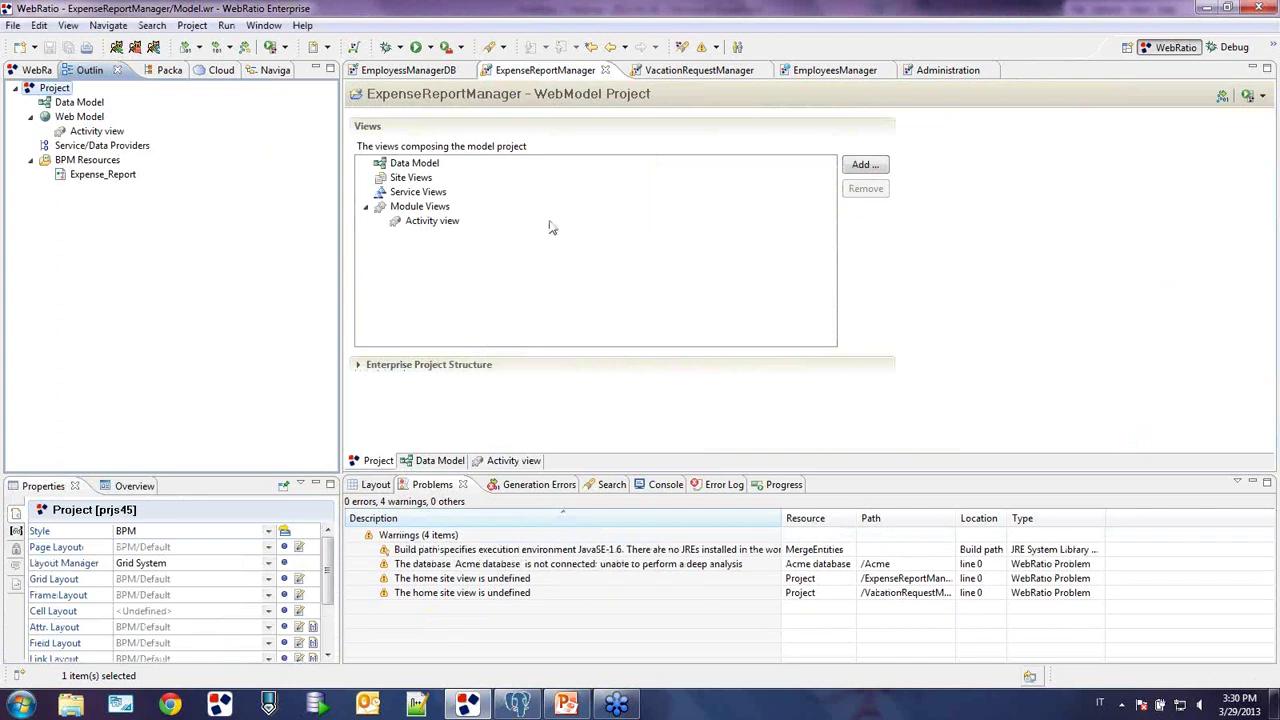
- Add a new database to the data model of the EmployessManagerDB project
left_click(401, 72)
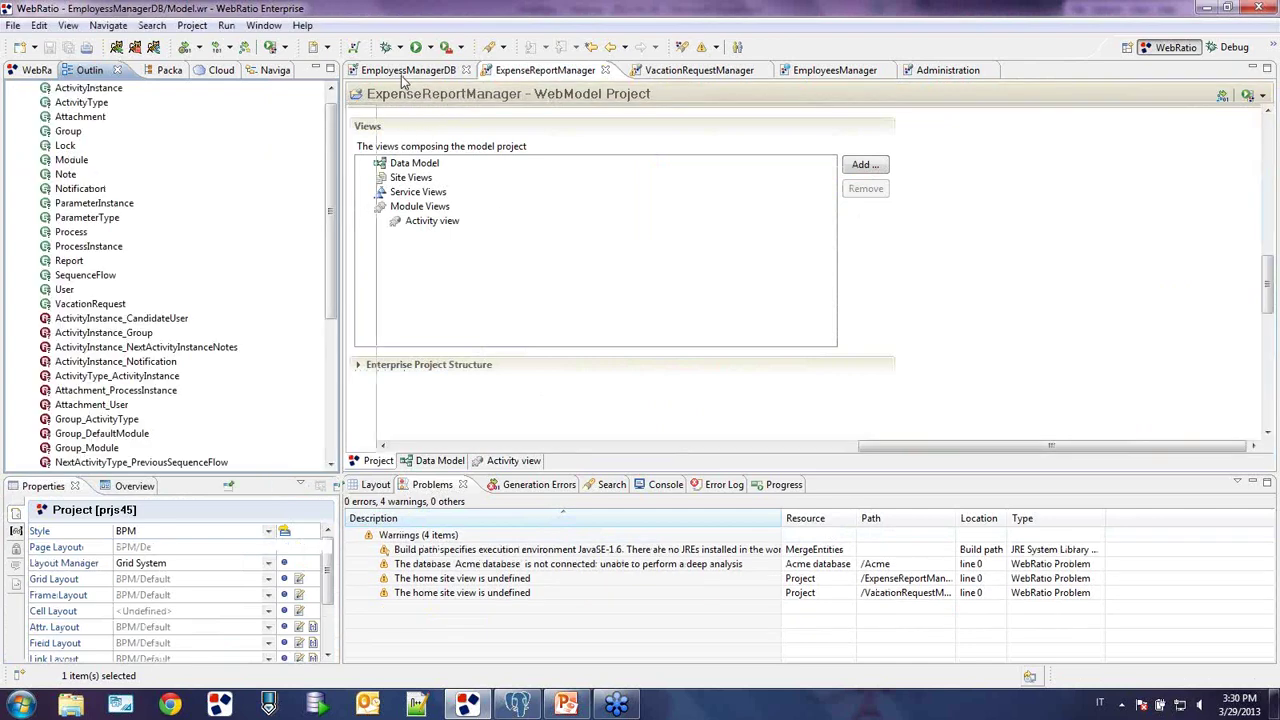
left_click_drag(995, 448, 655, 455)
scroll(705, 370, "up", 10)
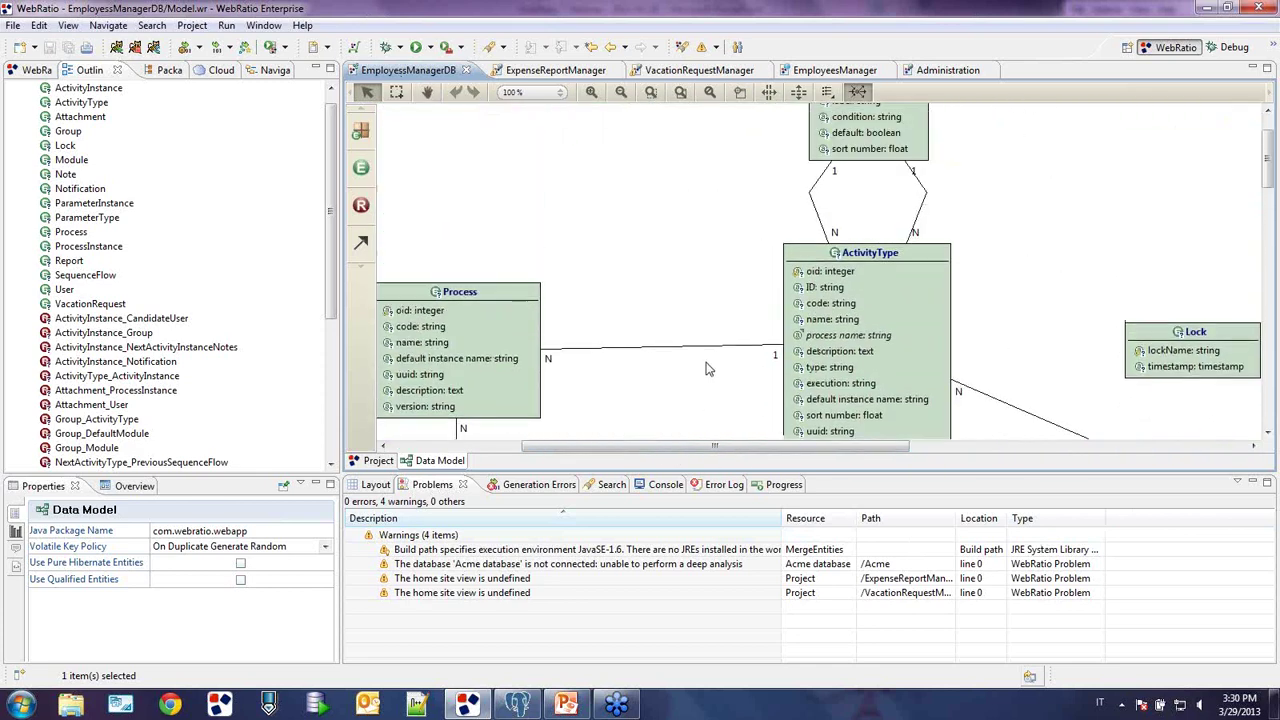
scroll(705, 369, "up", 2)
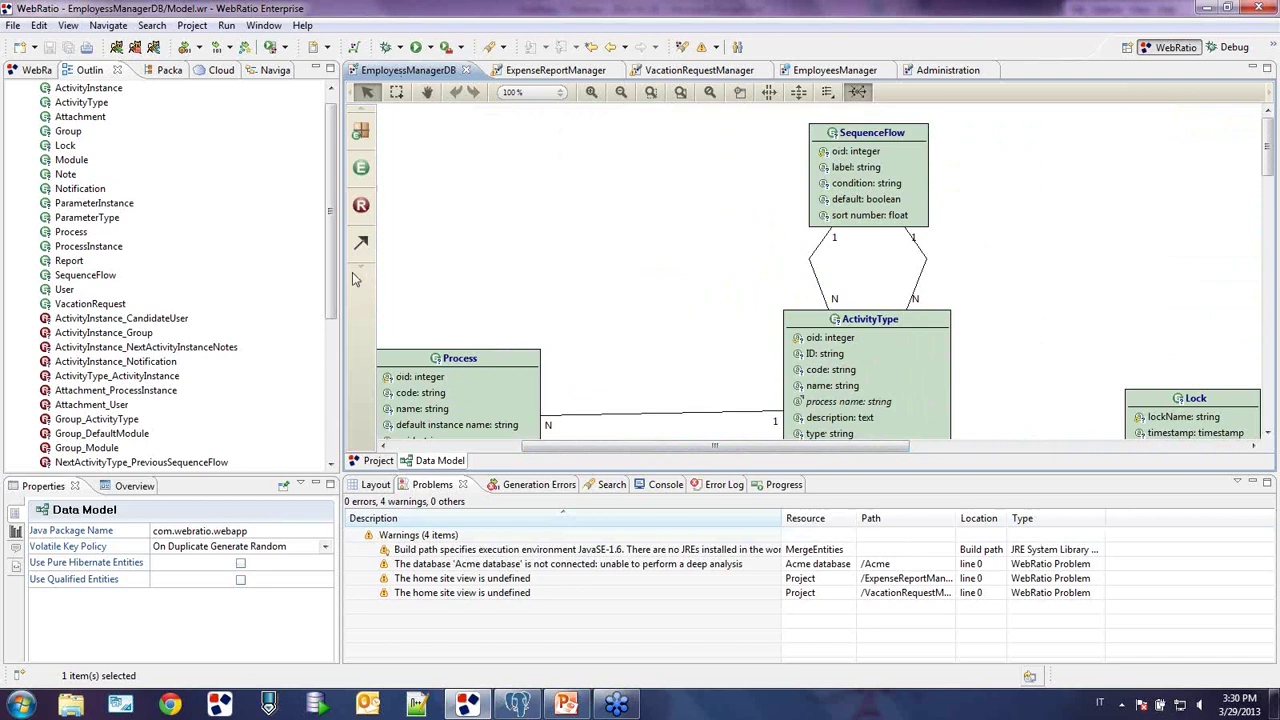
left_click_drag(331, 240, 331, 225)
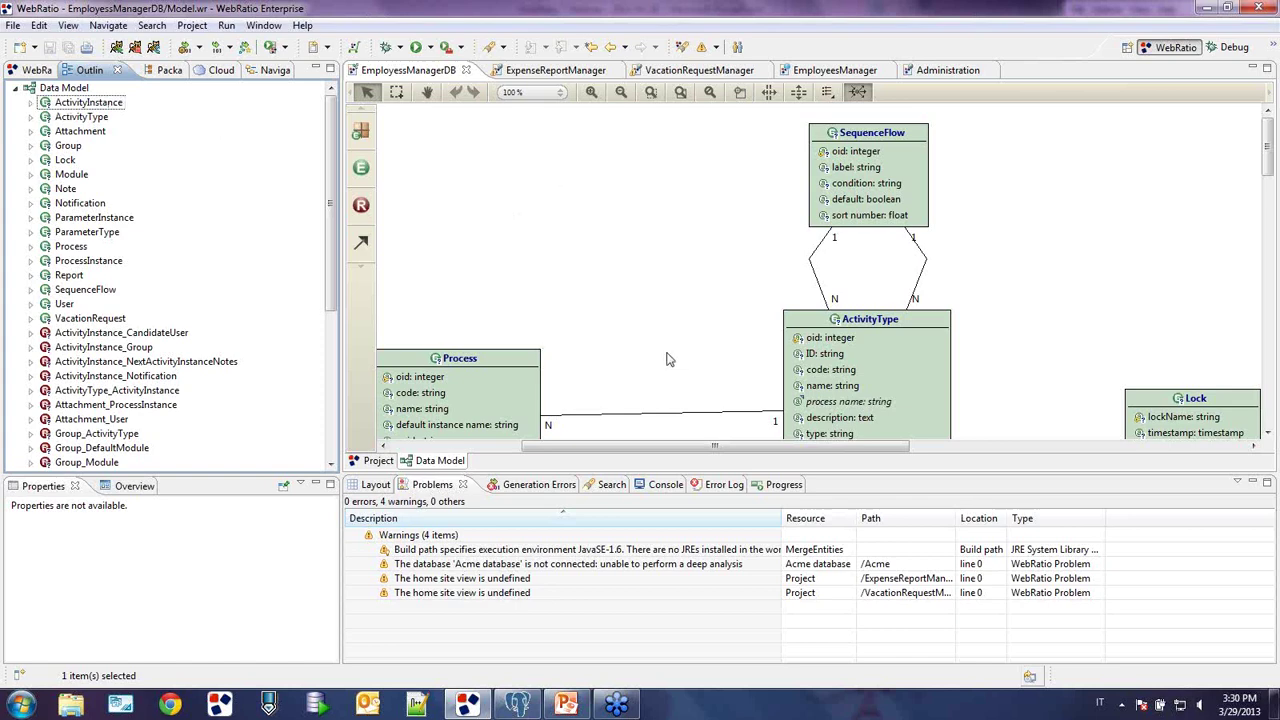
right_click(62, 92)
mouse_move(160, 262)
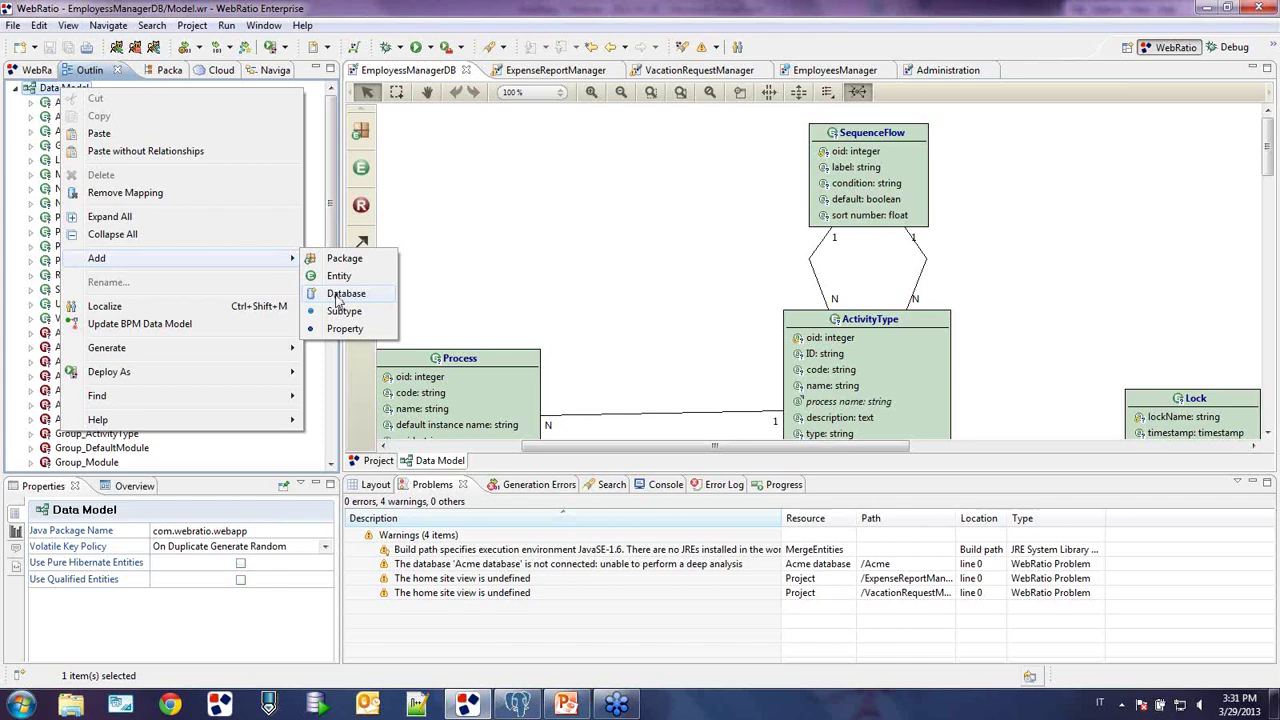
left_click(345, 293)
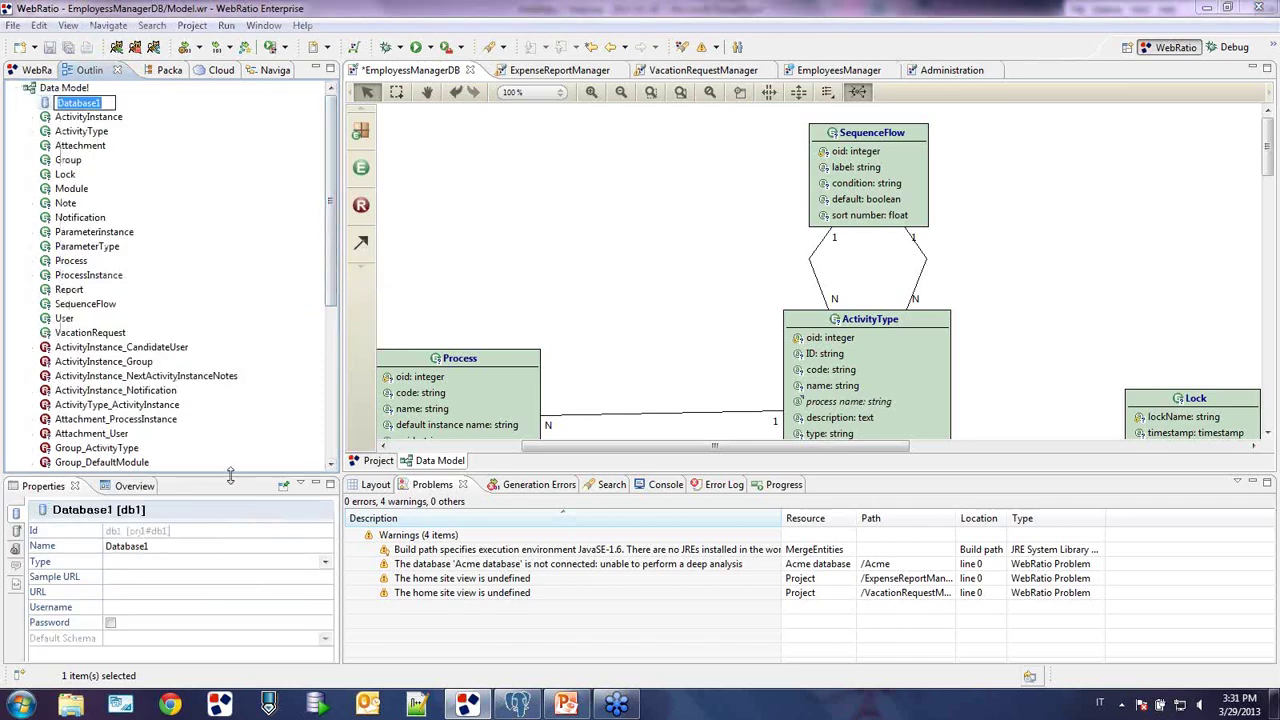
- Set the new database's type to PostgreSQL 9
left_click_drag(230, 475, 230, 430)
left_click(82, 513)
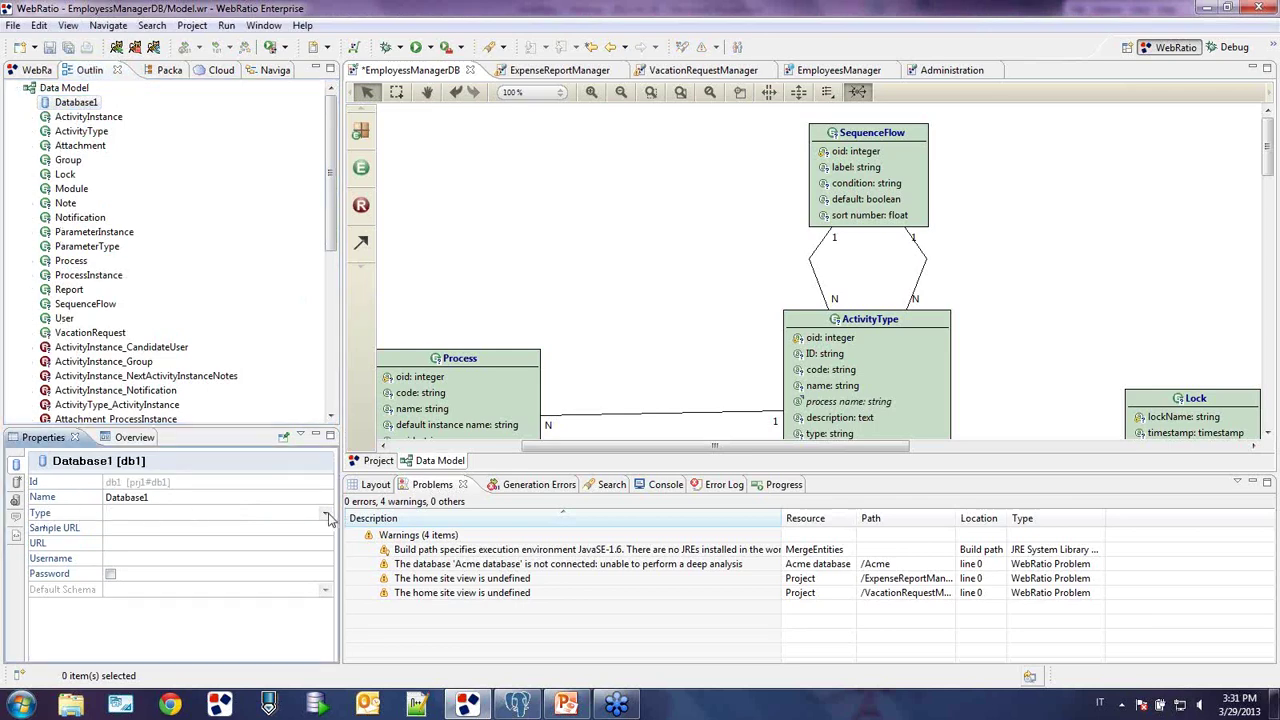
left_click(325, 513)
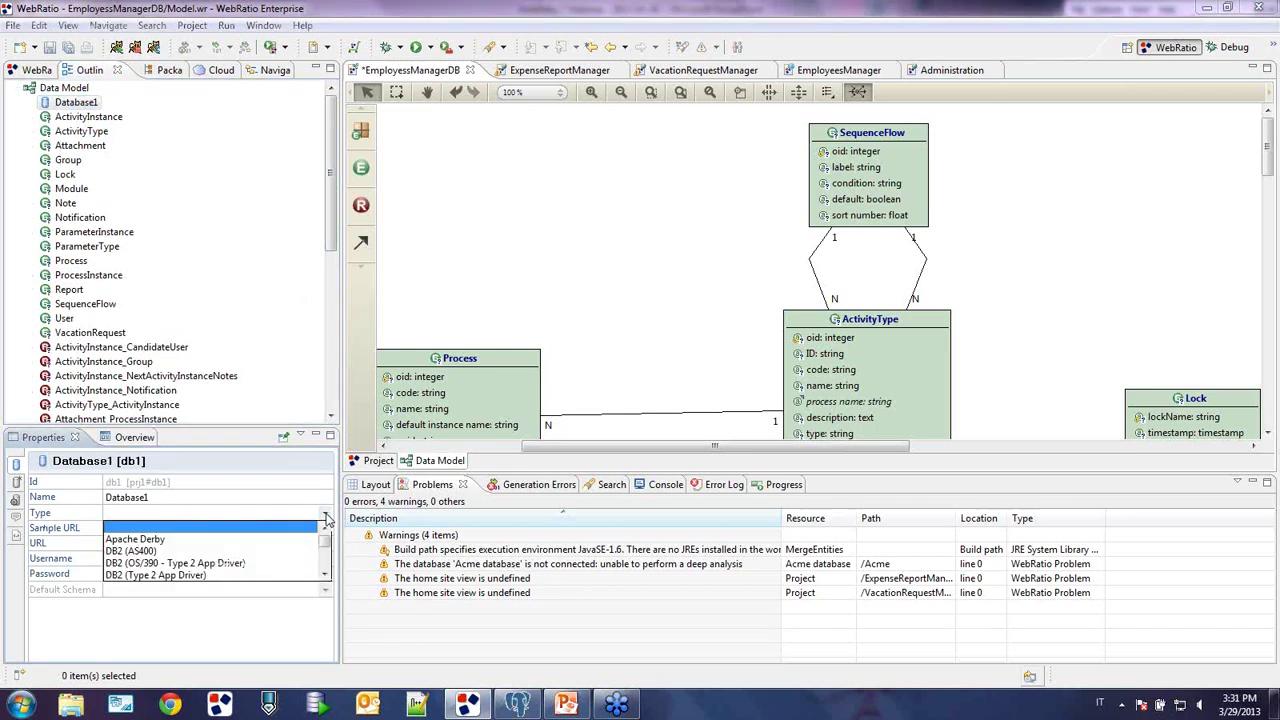
left_click(325, 575)
left_click(325, 575)
left_click(325, 576)
left_click(325, 576)
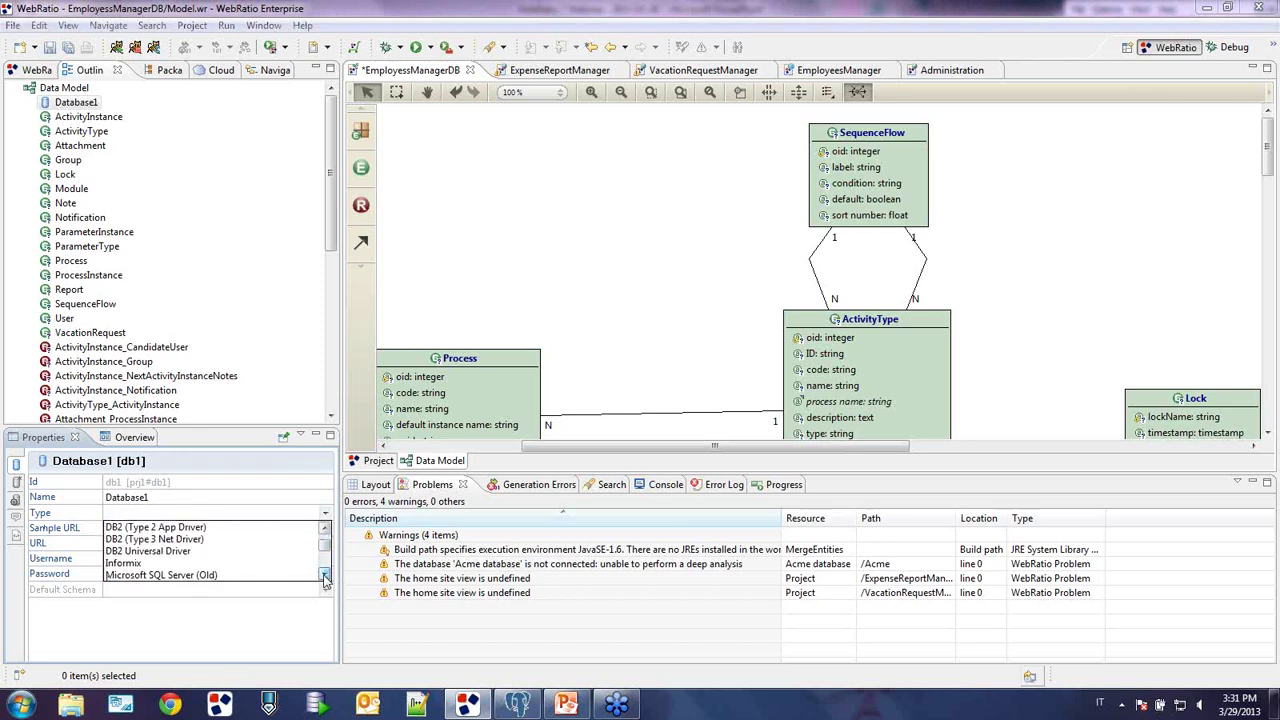
left_click(325, 576)
left_click(325, 576)
left_click(325, 576)
left_click(325, 576)
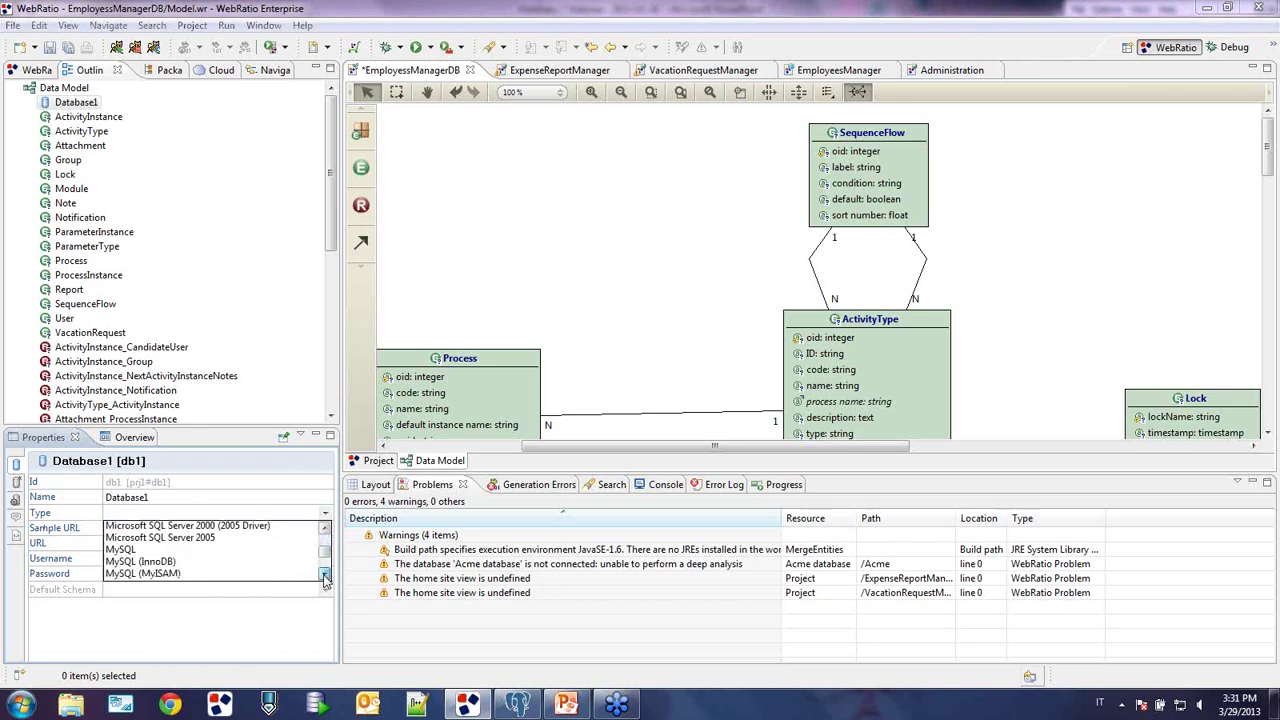
left_click(325, 576)
left_click(325, 576)
left_click(325, 576)
left_click(325, 576)
left_click(325, 576)
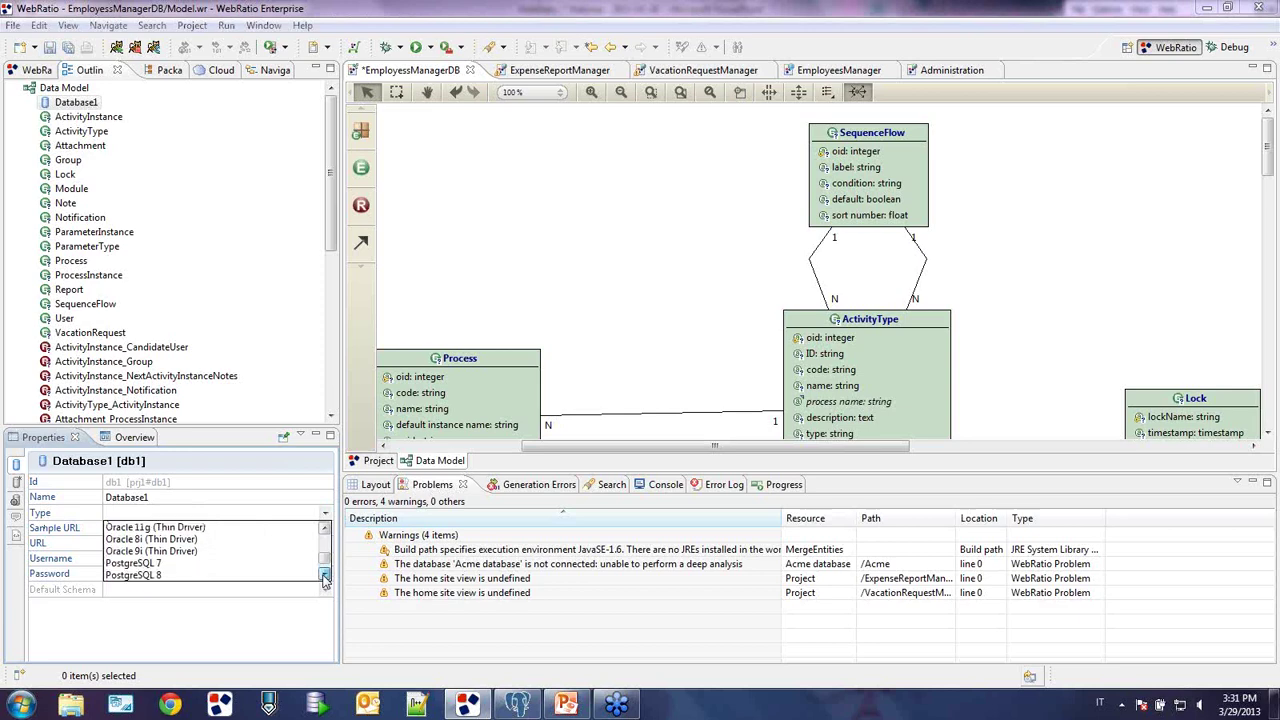
left_click(325, 576)
left_click(271, 575)
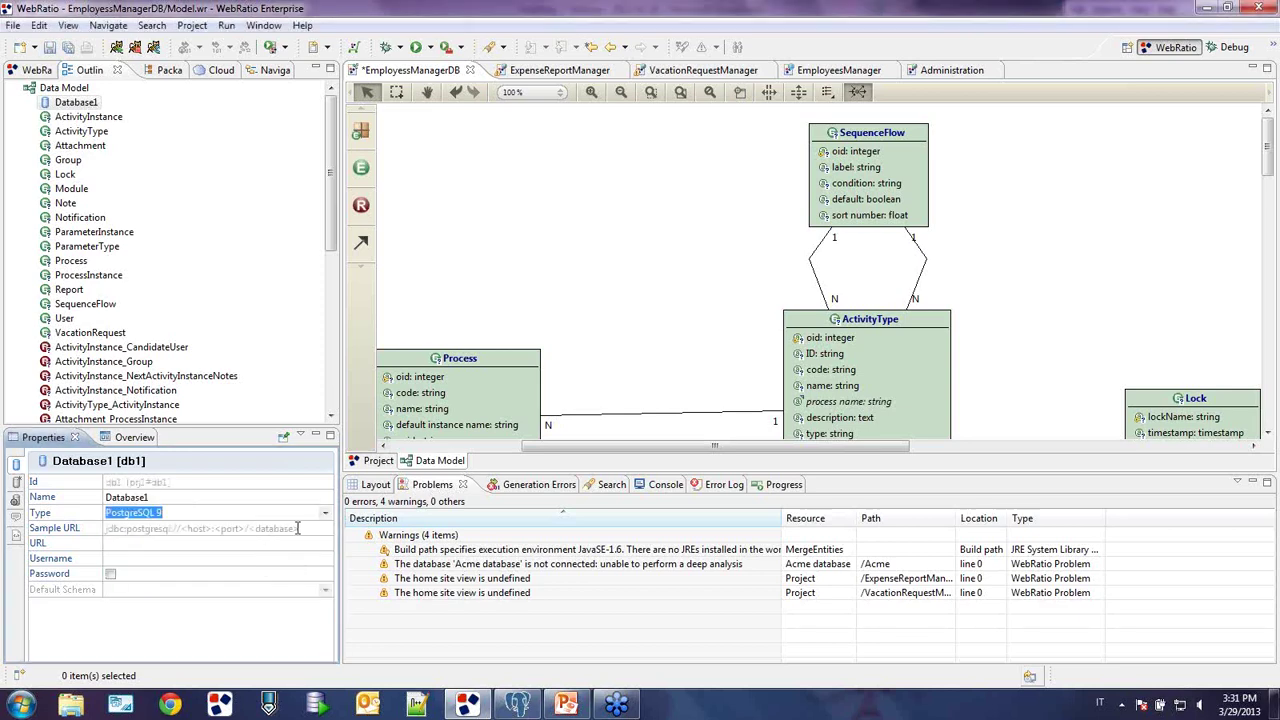
- Set the database URL to jdbc:postgresql://localhost:5432/employeesManager, using the sample URL as the template
left_click_drag(297, 528, 100, 538)
key("ctrl+c")
left_click(132, 541)
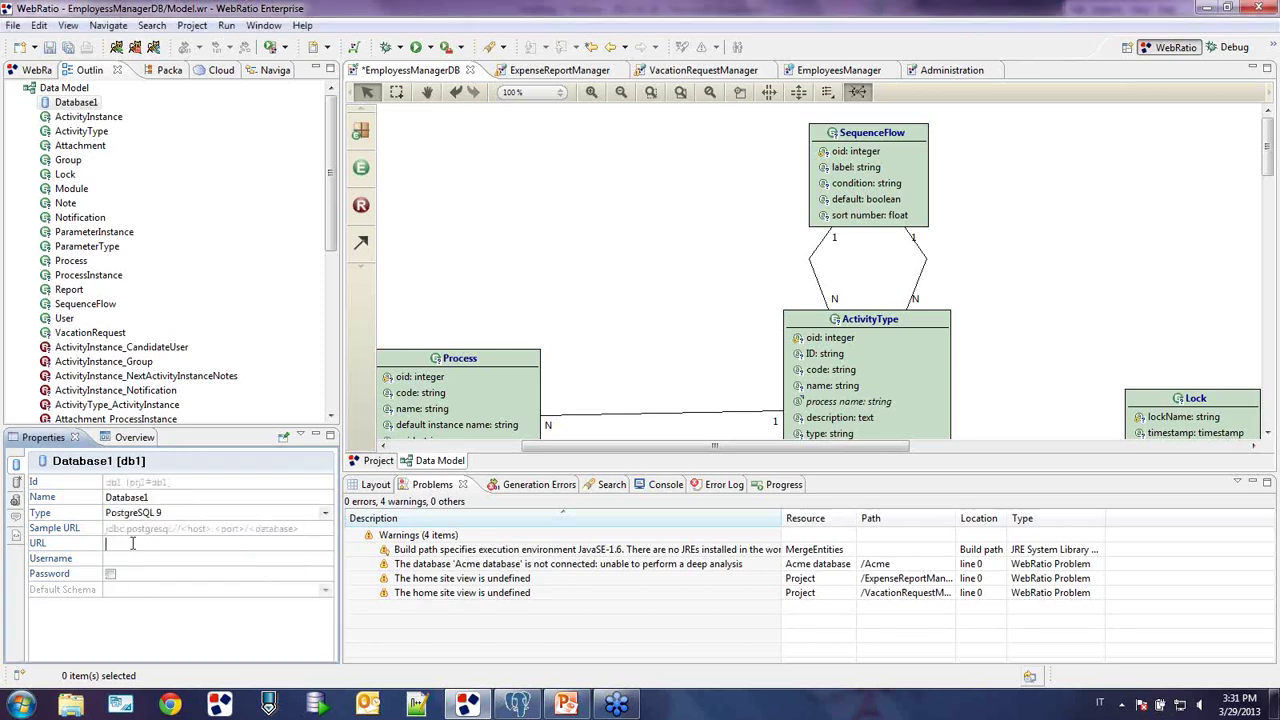
key("ctrl+v")
left_click_drag(184, 544, 209, 546)
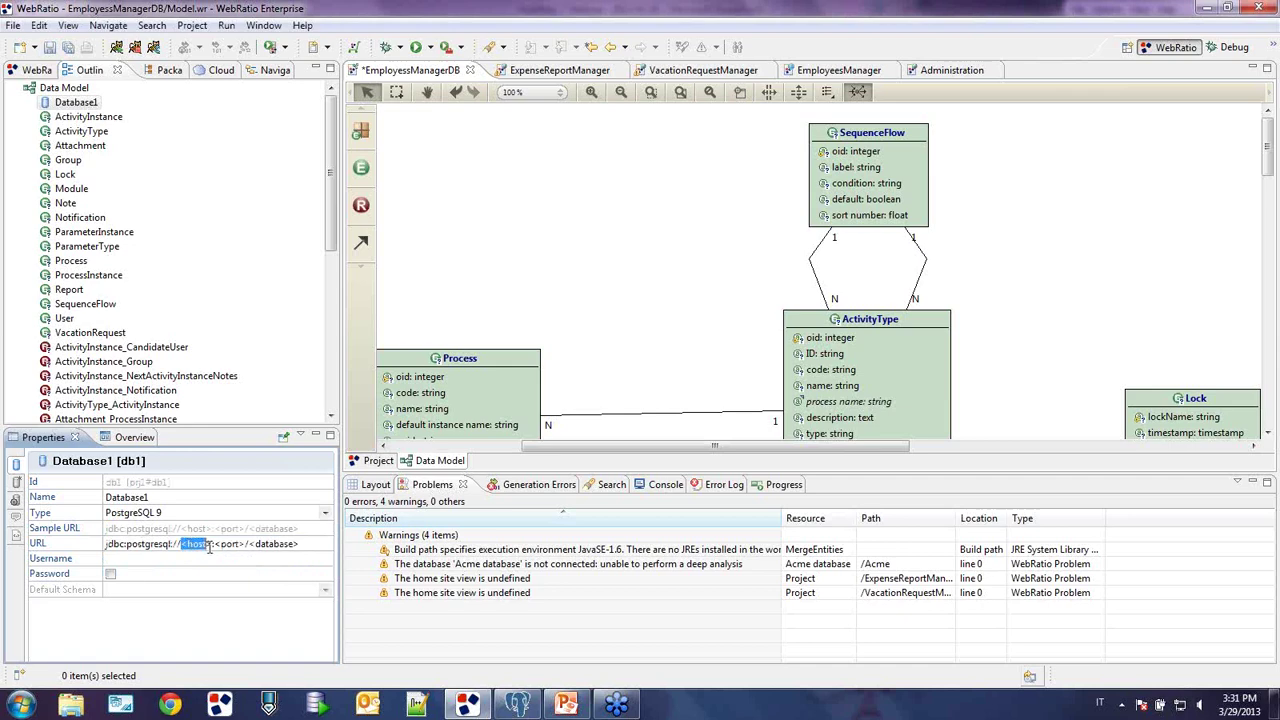
type("loca")
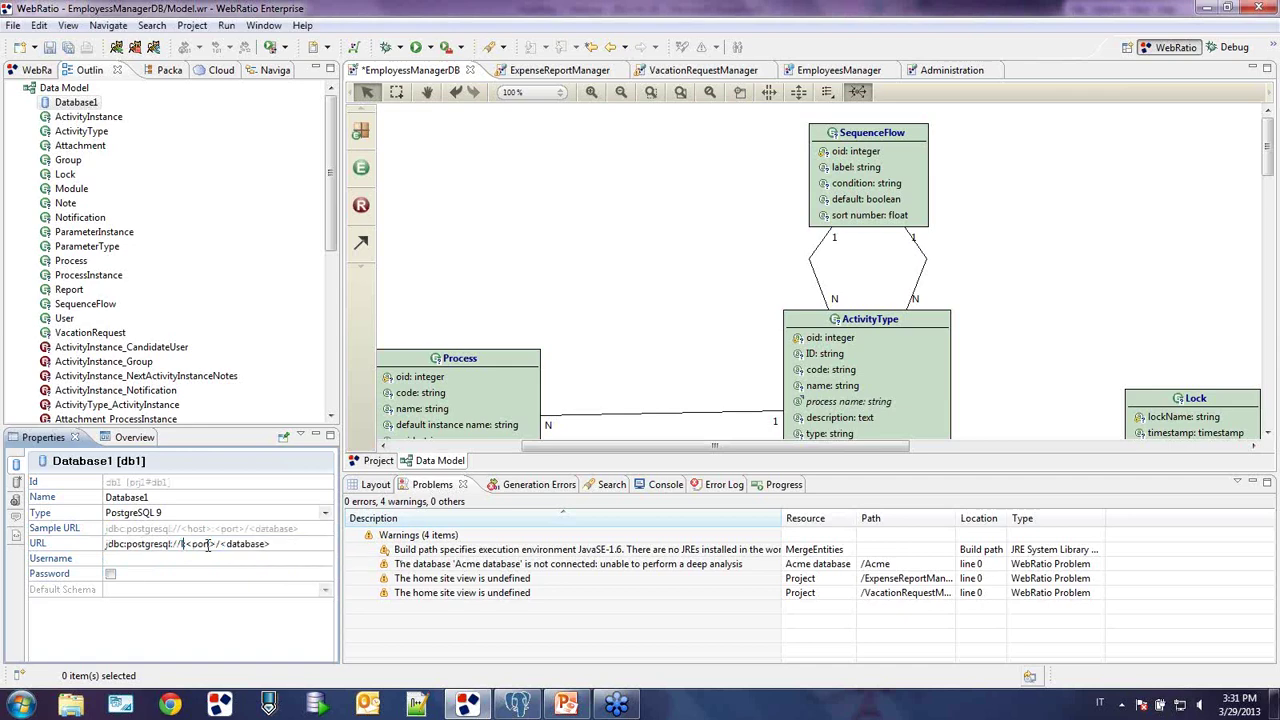
type("lhost")
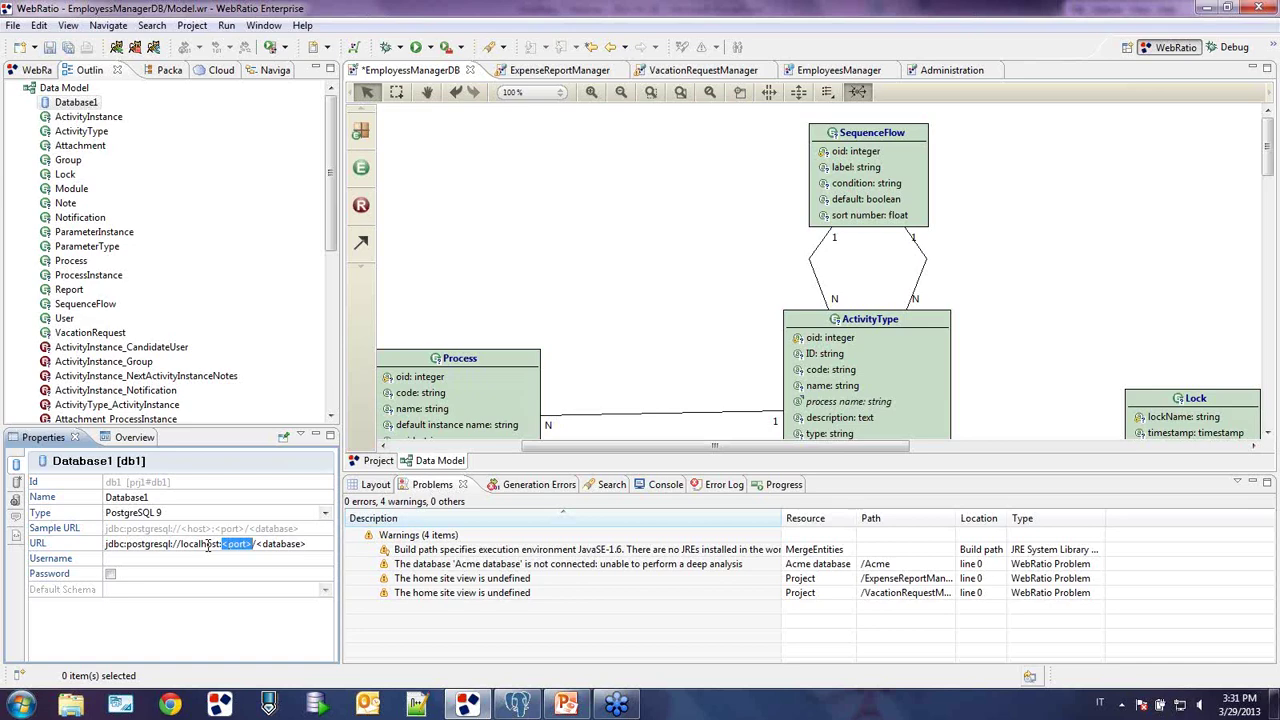
type("5432/")
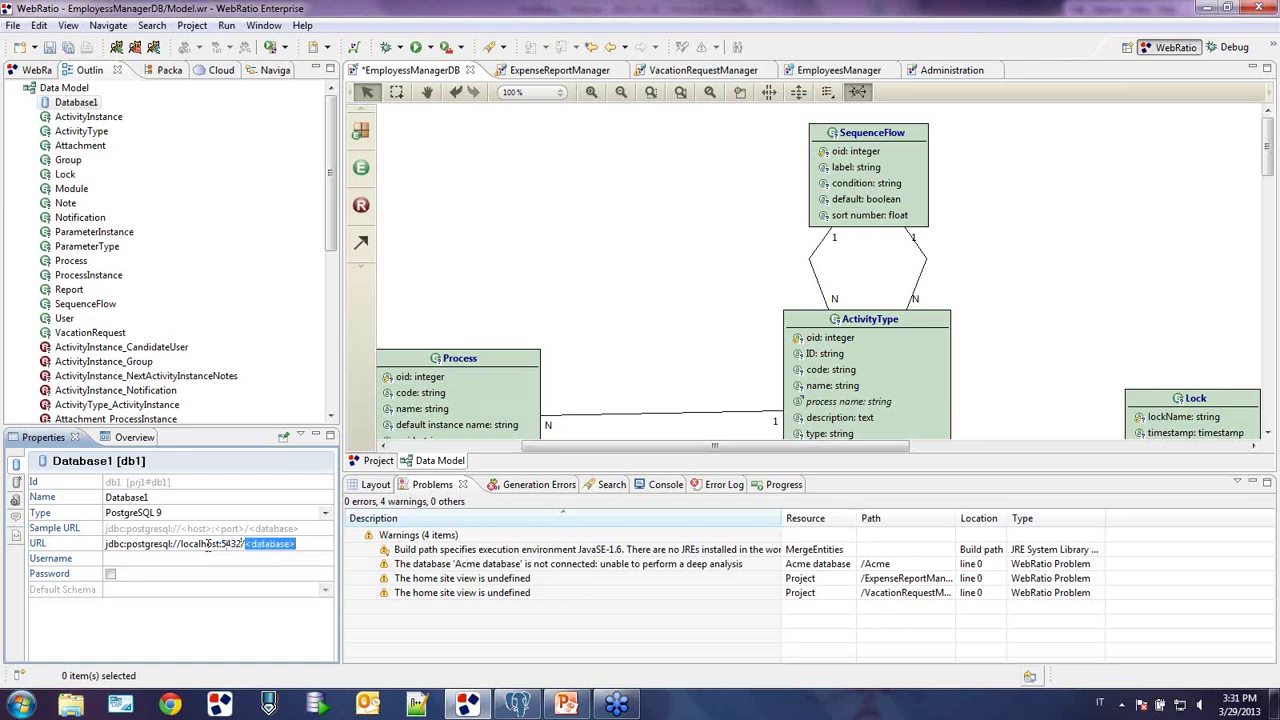
type("employeesManager")
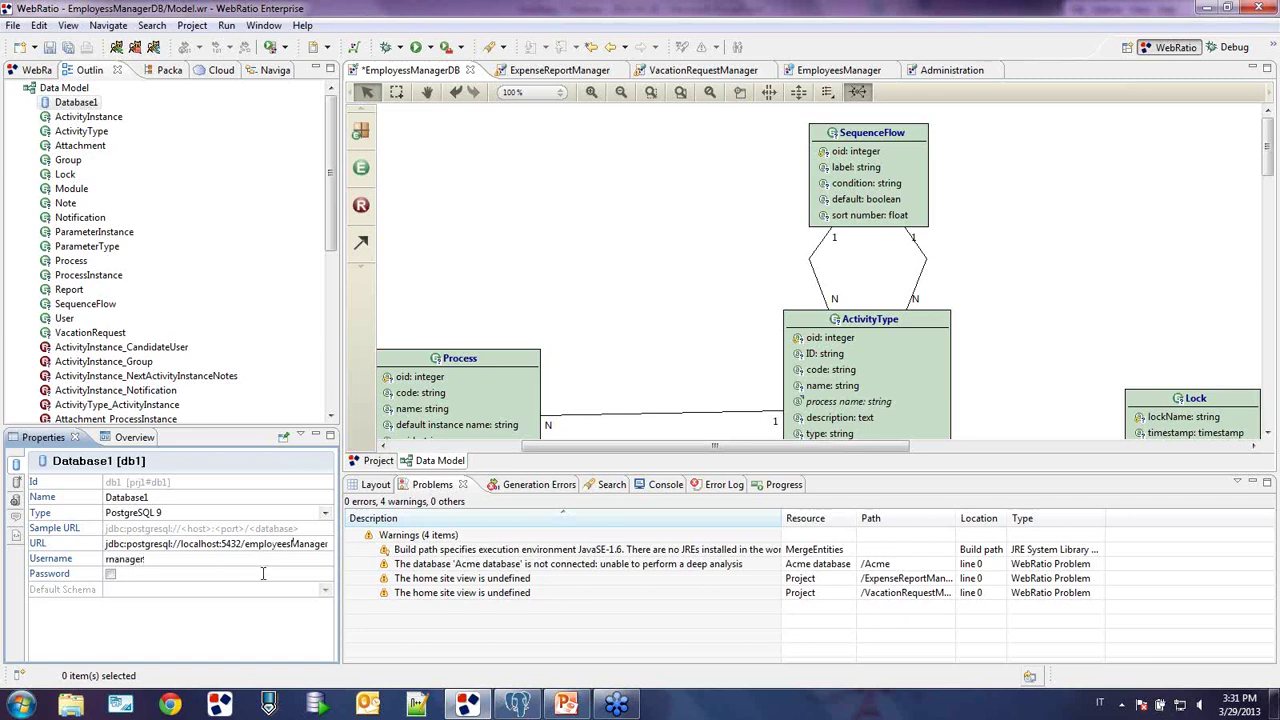
- Set the database username to postgres and enter the database password
double_click(95, 560)
type("postgres")
left_click(110, 574)
- Switch to pgAdmin III and check the employeesManager database on the local PostgreSQL server
left_click(518, 706)
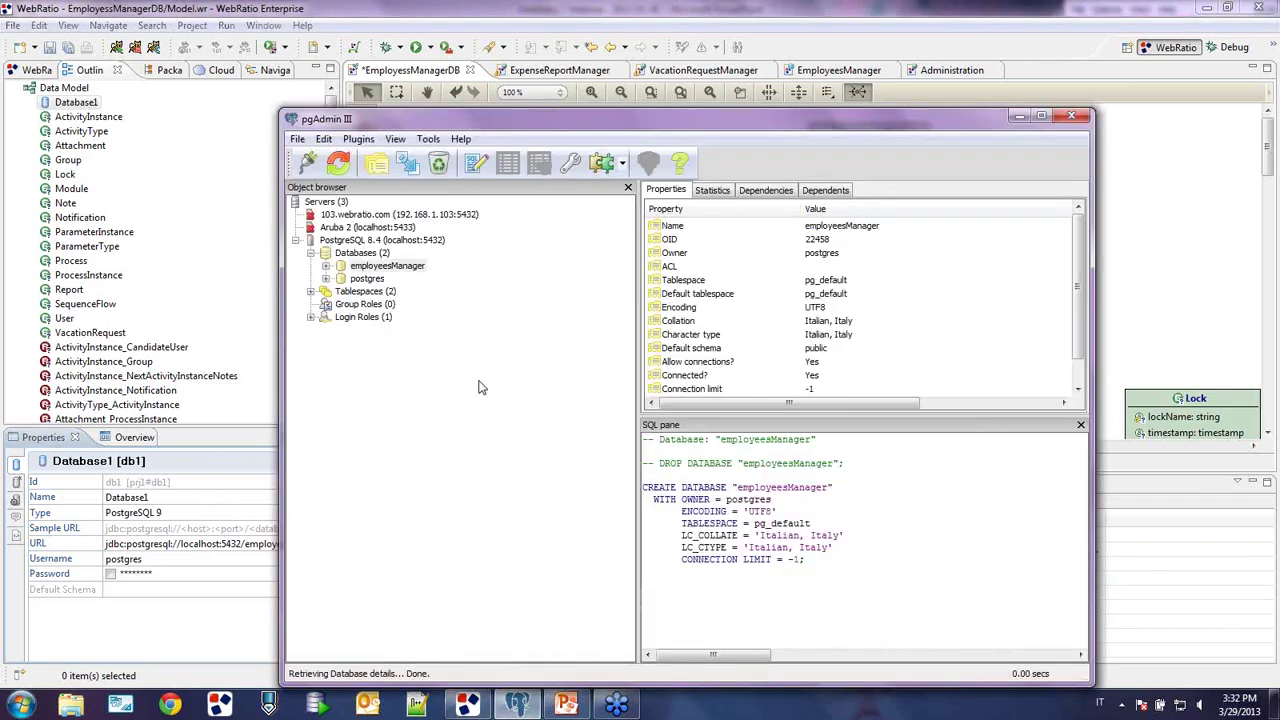
left_click(388, 270)
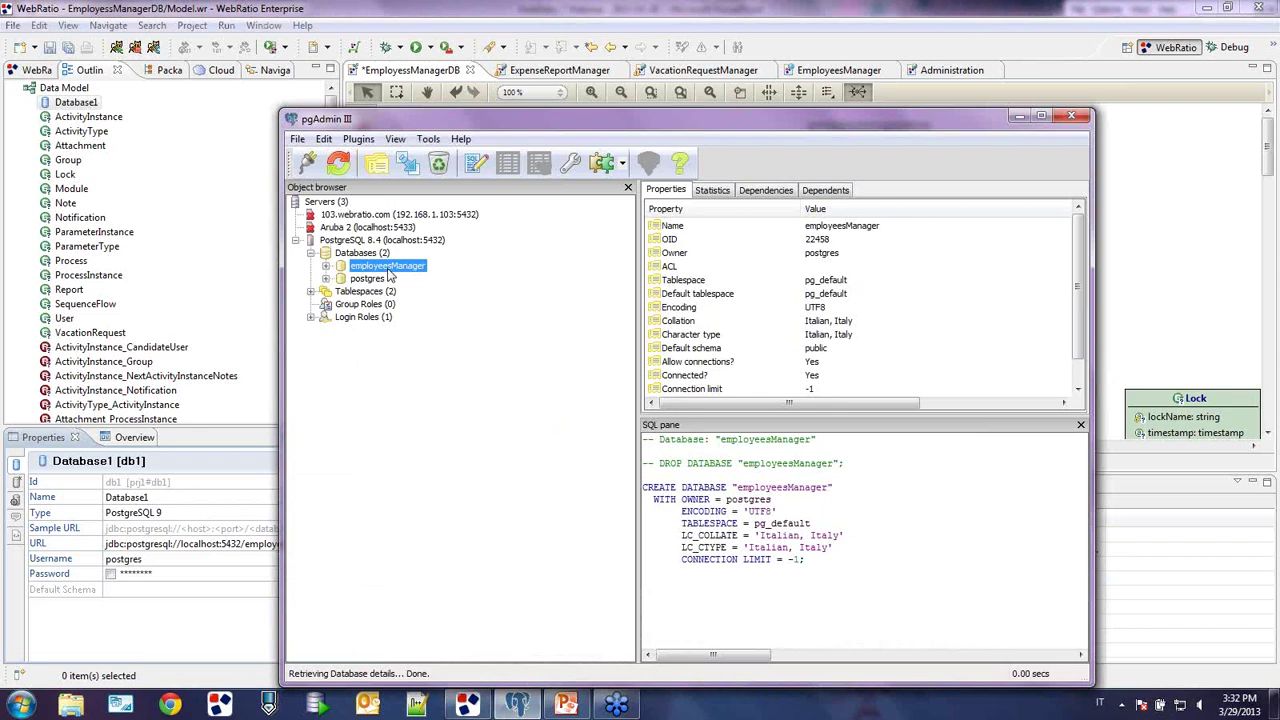
- Return to WebRatio, refresh the Database1 connection and expand its node in the data model
left_click(78, 104)
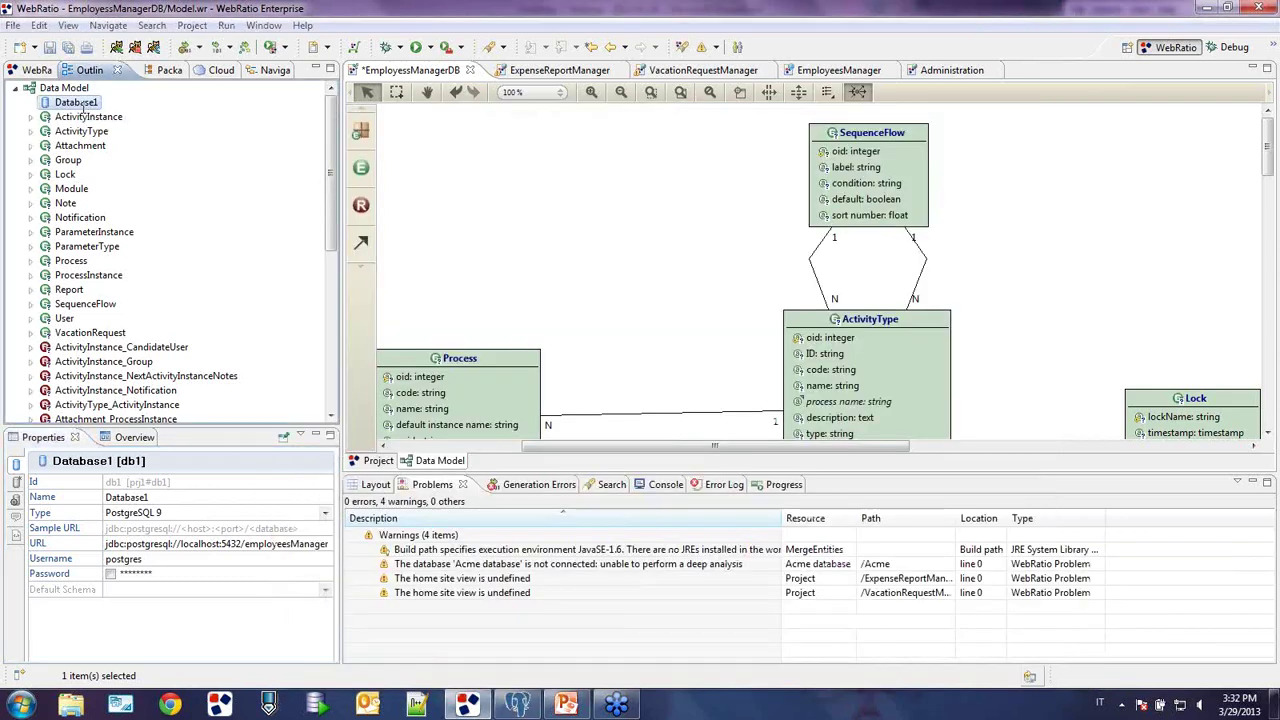
right_click(50, 108)
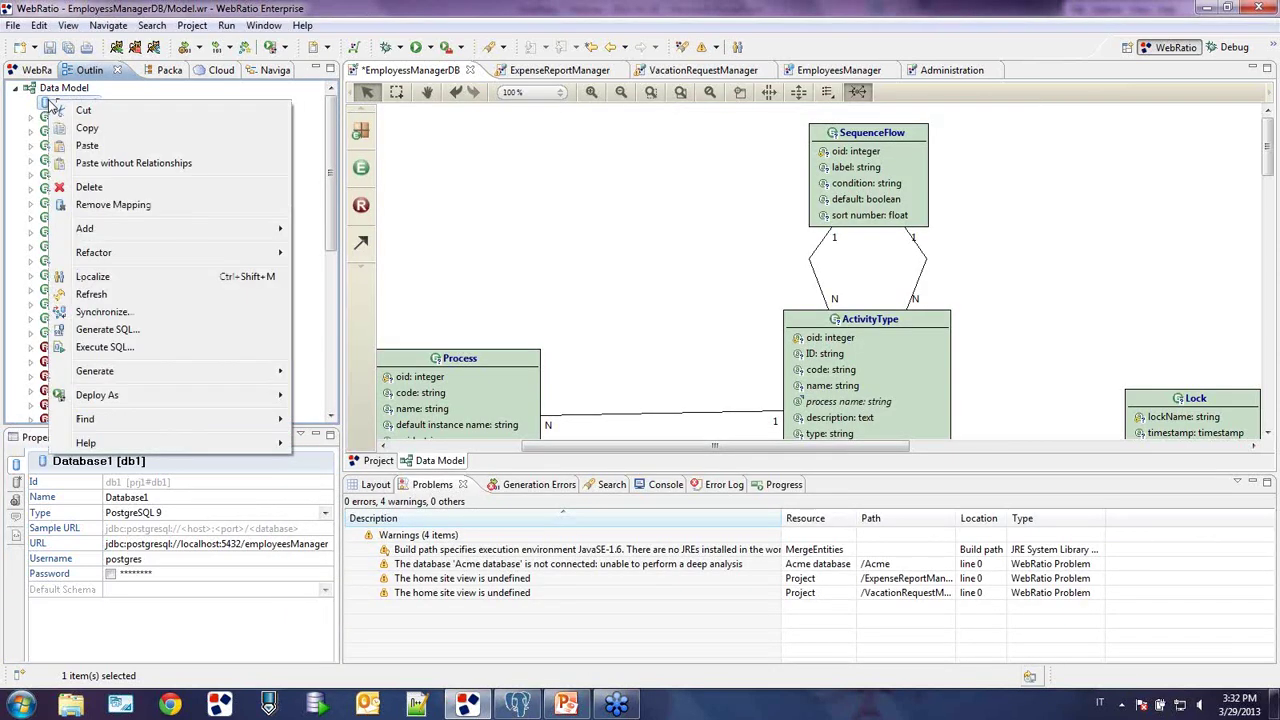
left_click(119, 295)
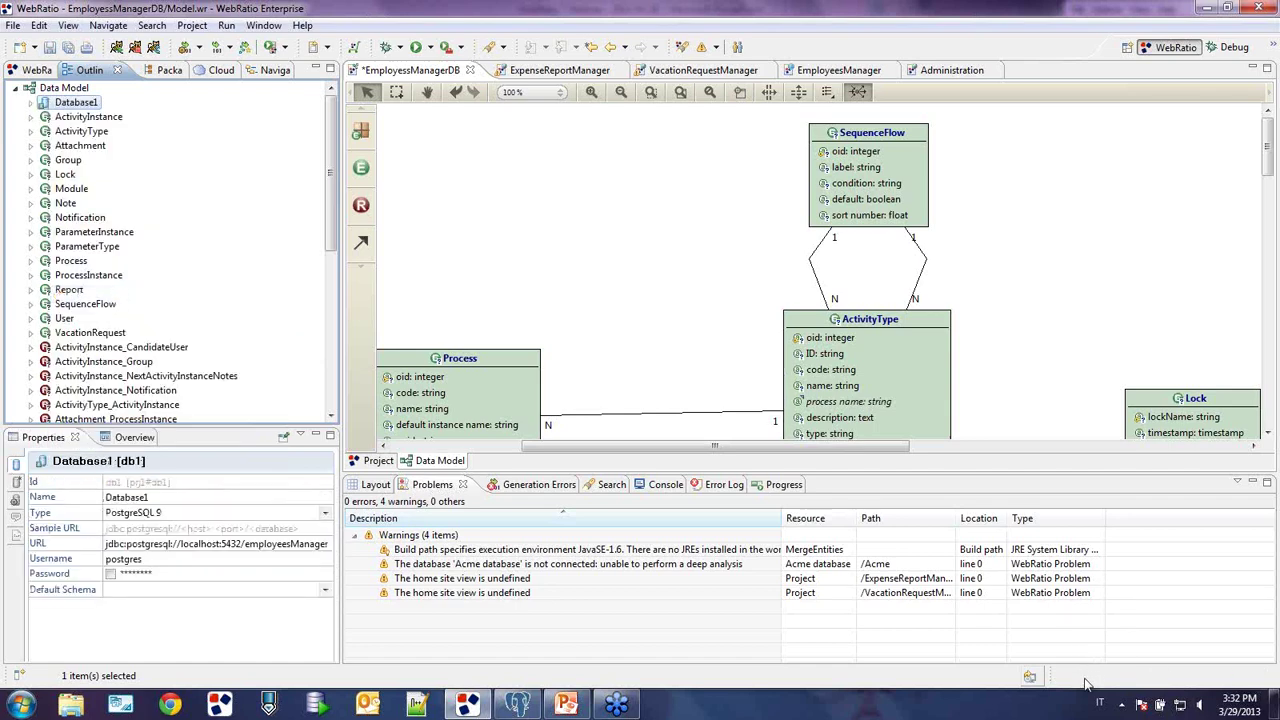
left_click(32, 103)
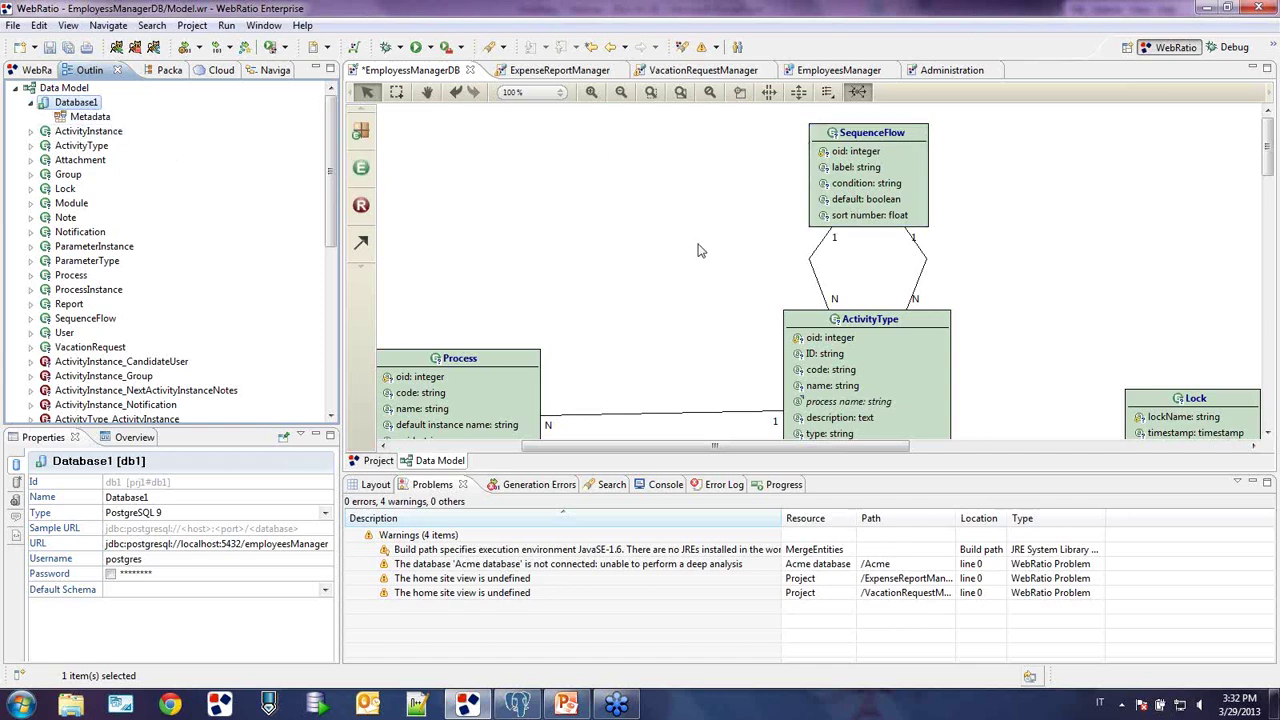
- Start synchronizing Database1 and choose public as its default database schema
right_click(91, 111)
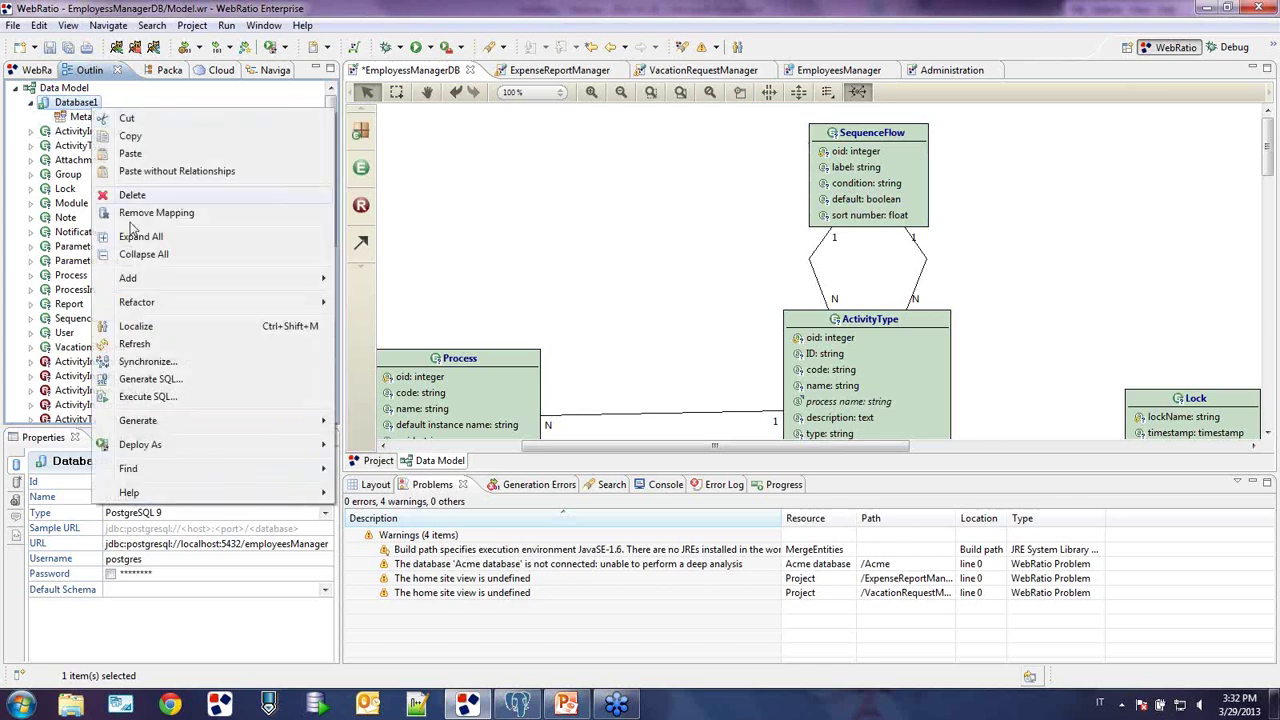
left_click(149, 364)
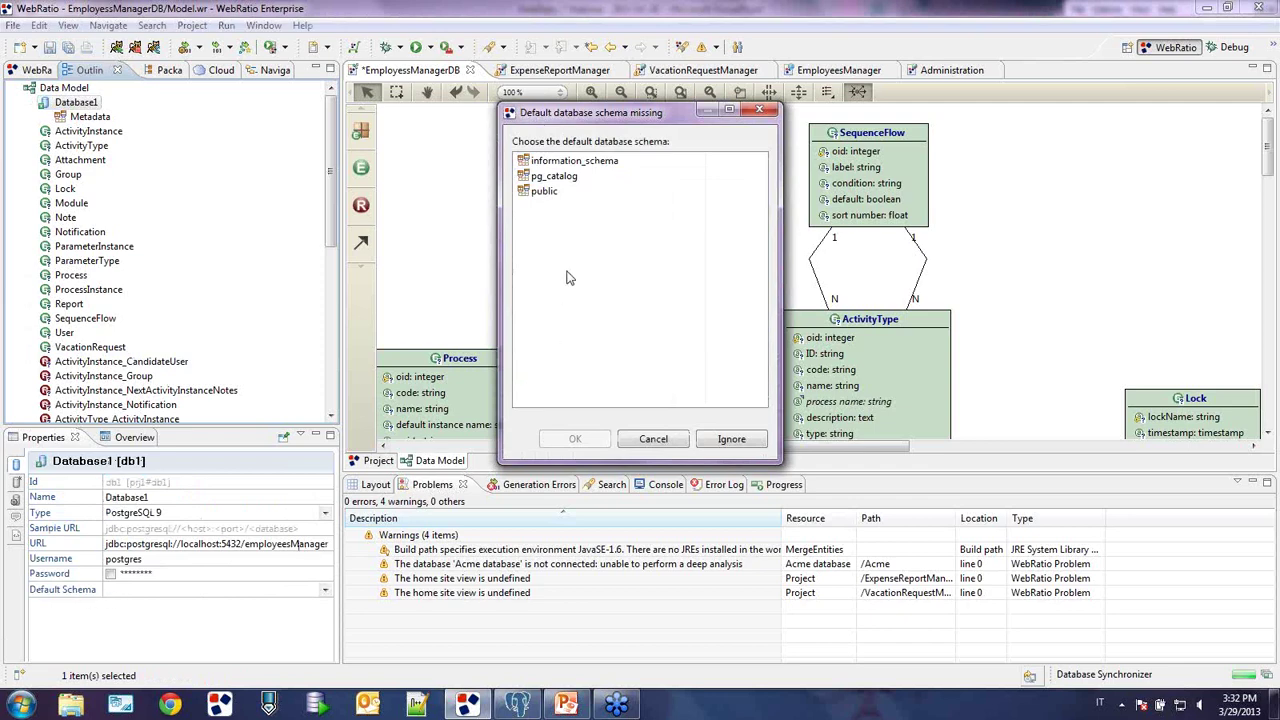
left_click(548, 193)
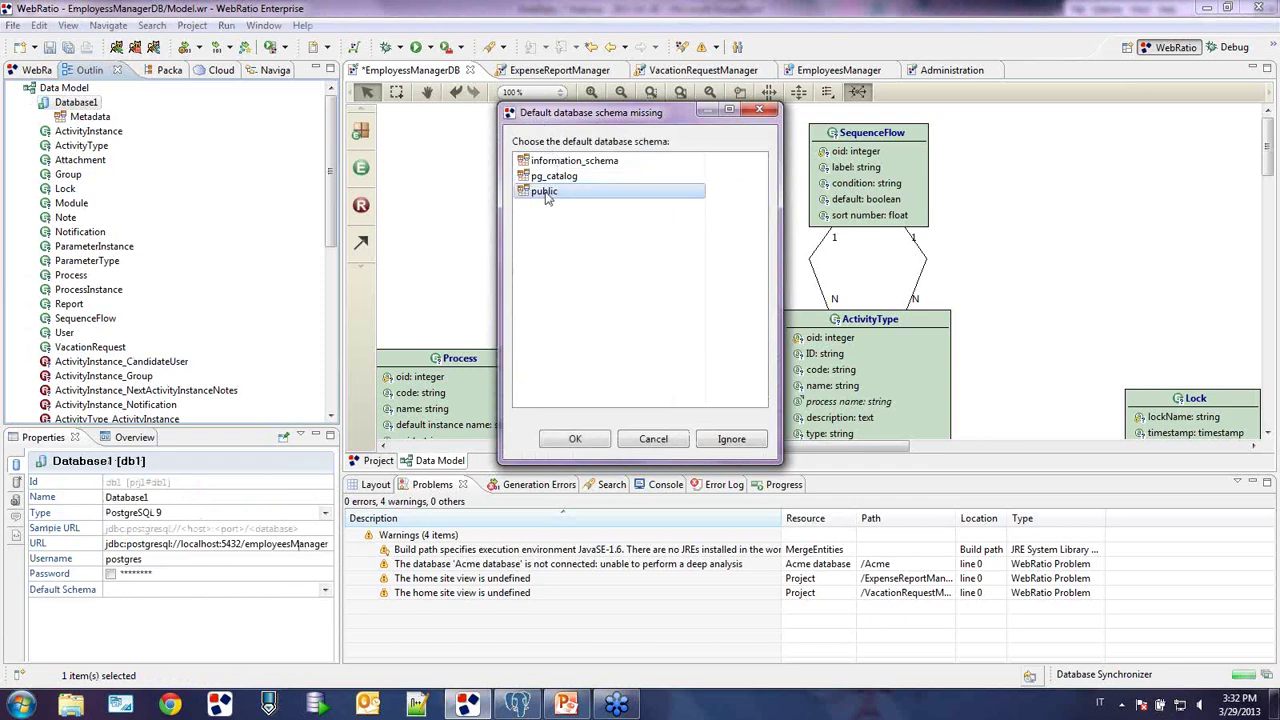
left_click(587, 445)
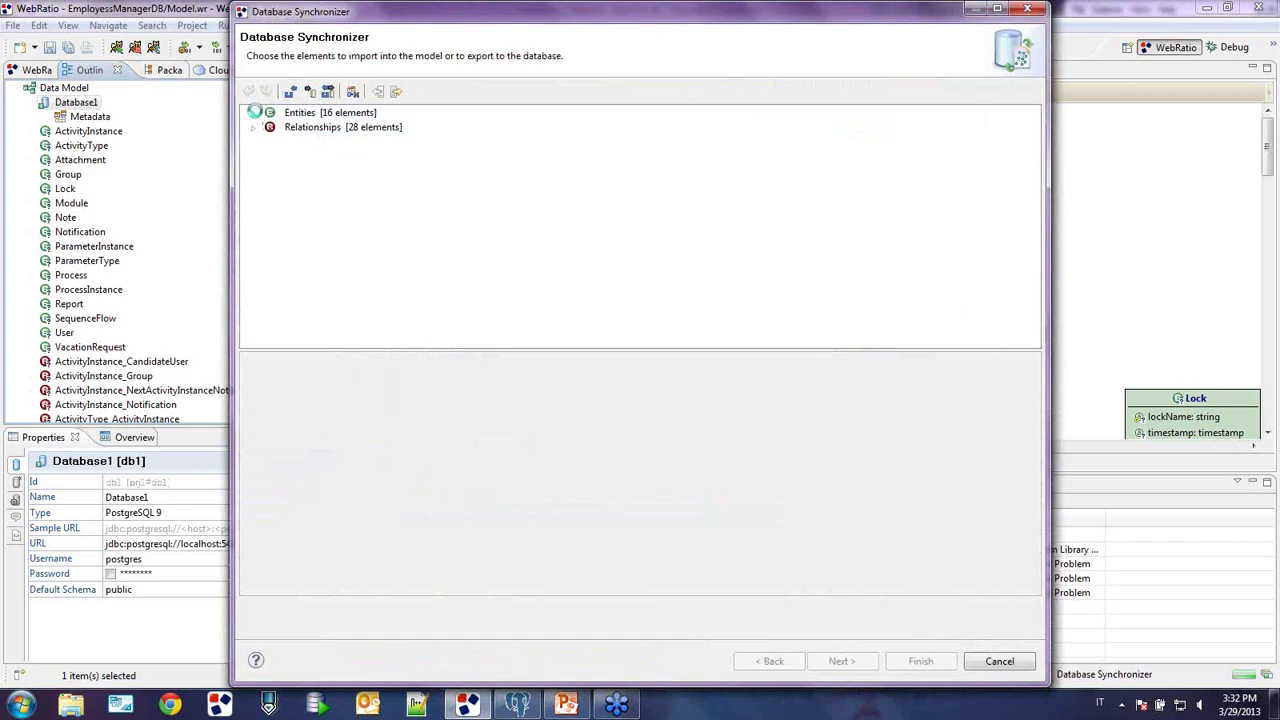
- Review the entities and relationships to synchronize and mark them all for export to the database
left_click(253, 113)
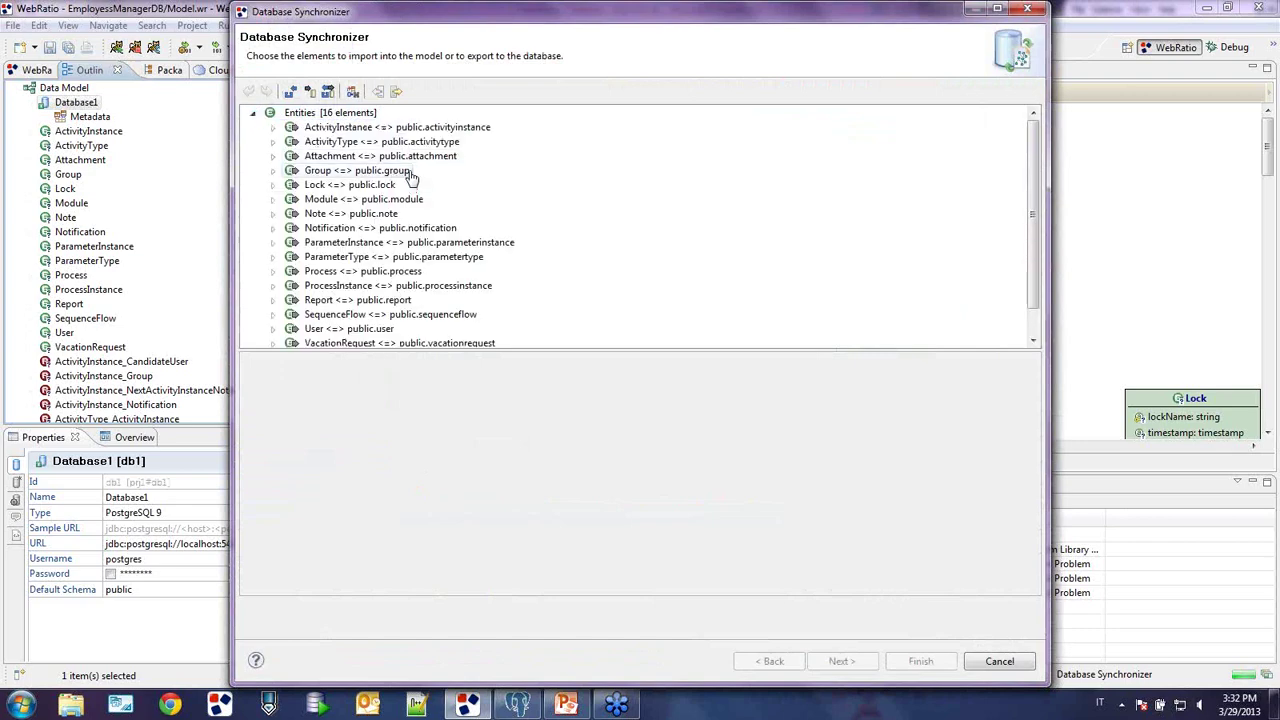
scroll(409, 172, "down", 1)
left_click(258, 330)
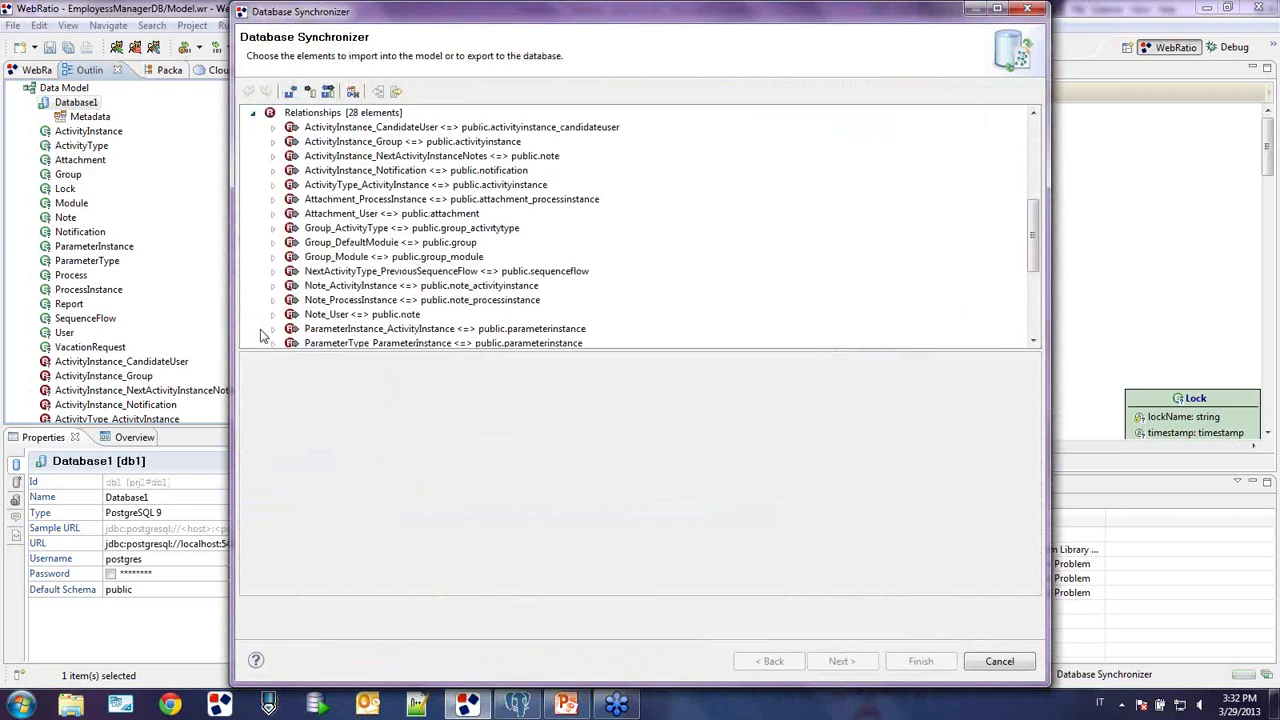
scroll(310, 290, "down", 5)
scroll(318, 290, "up", 2)
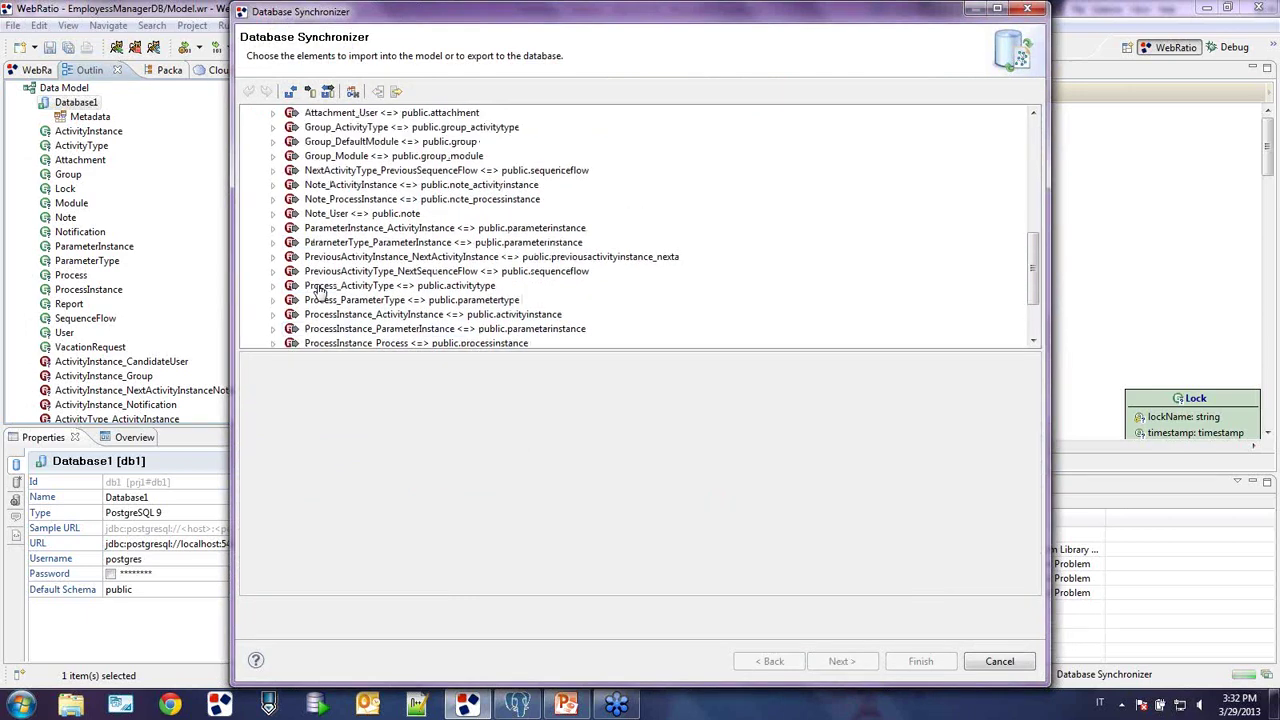
scroll(318, 290, "up", 7)
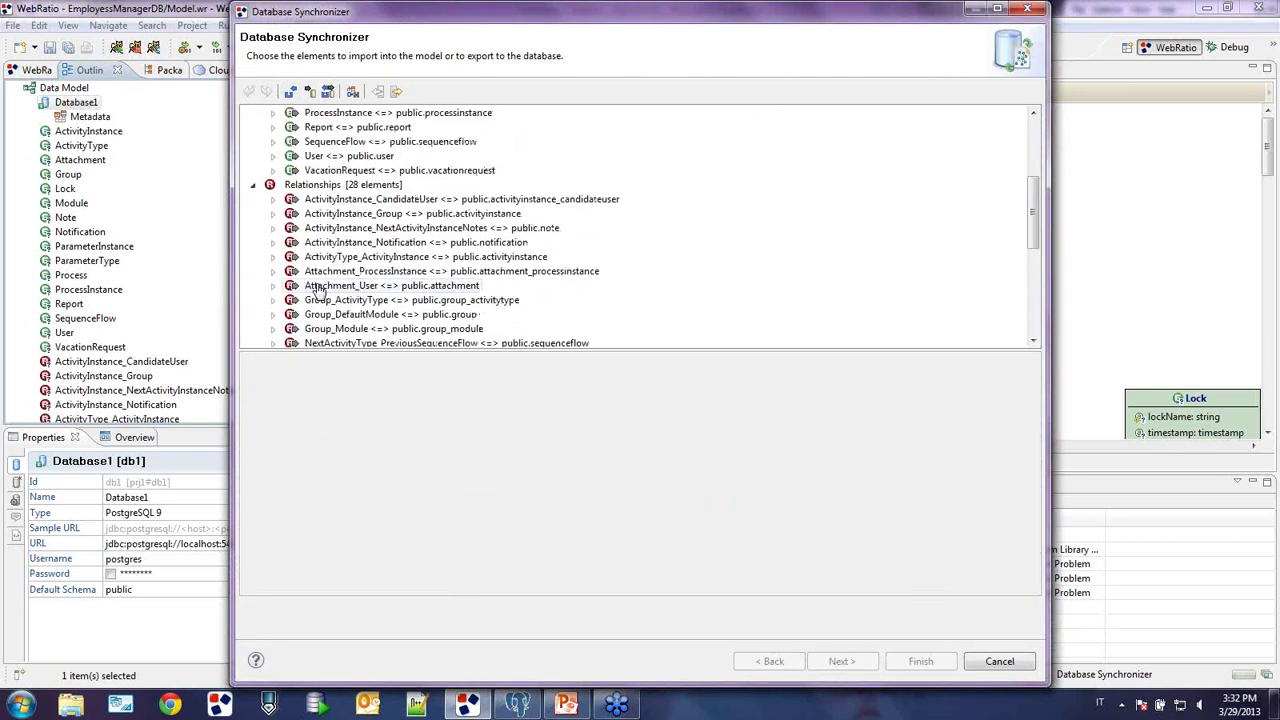
left_click(398, 93)
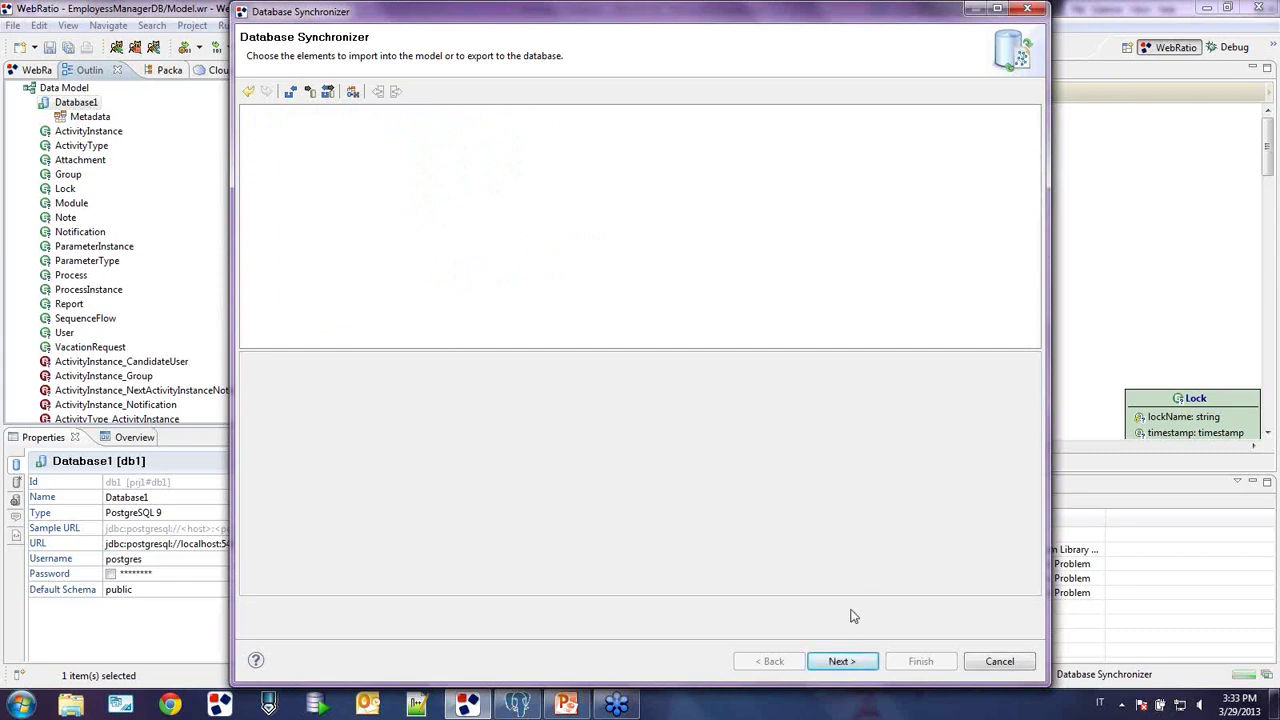
- Generate the SQL statements, then save and execute the script as Database1_130329_153248.sql
left_click(840, 661)
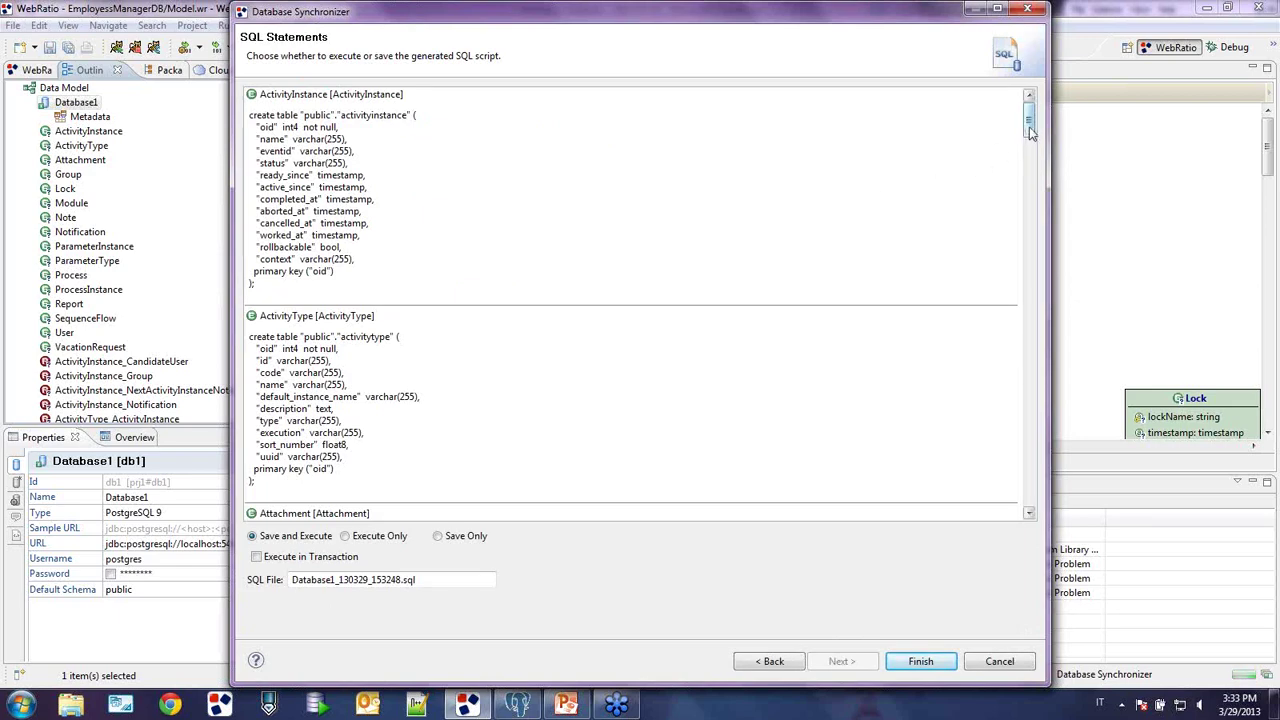
left_click_drag(1031, 133, 1008, 366)
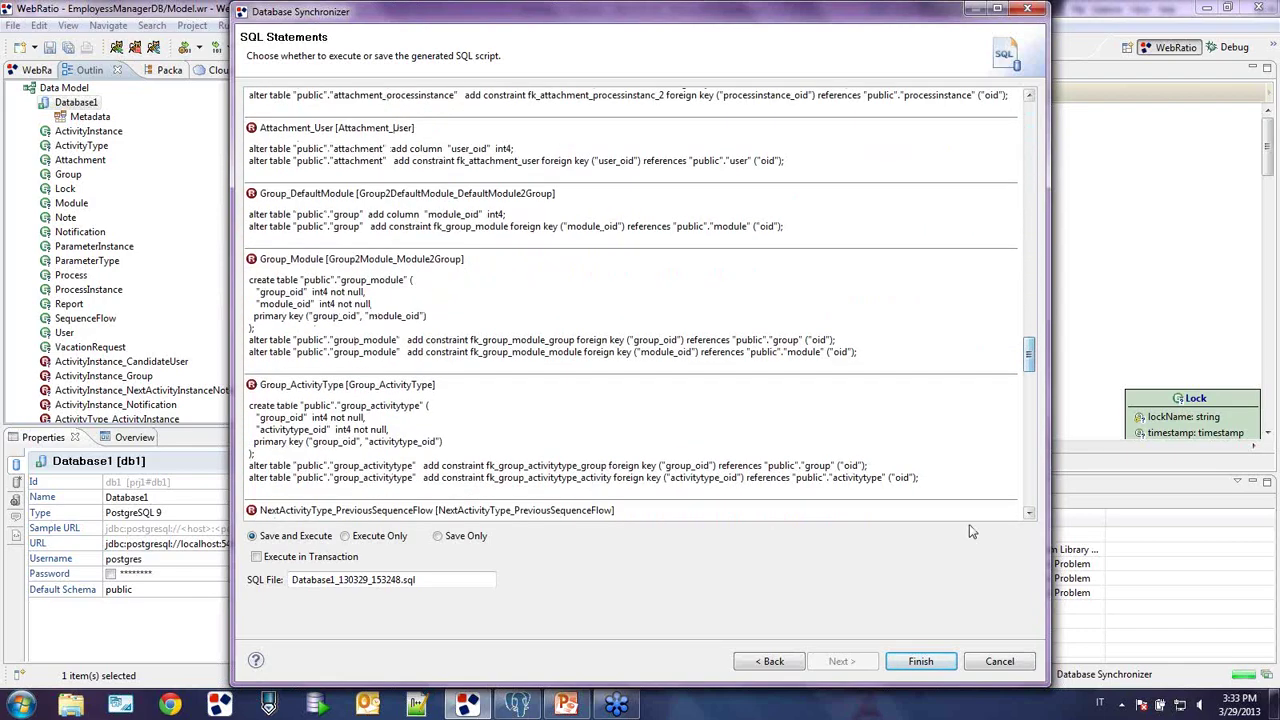
left_click(925, 662)
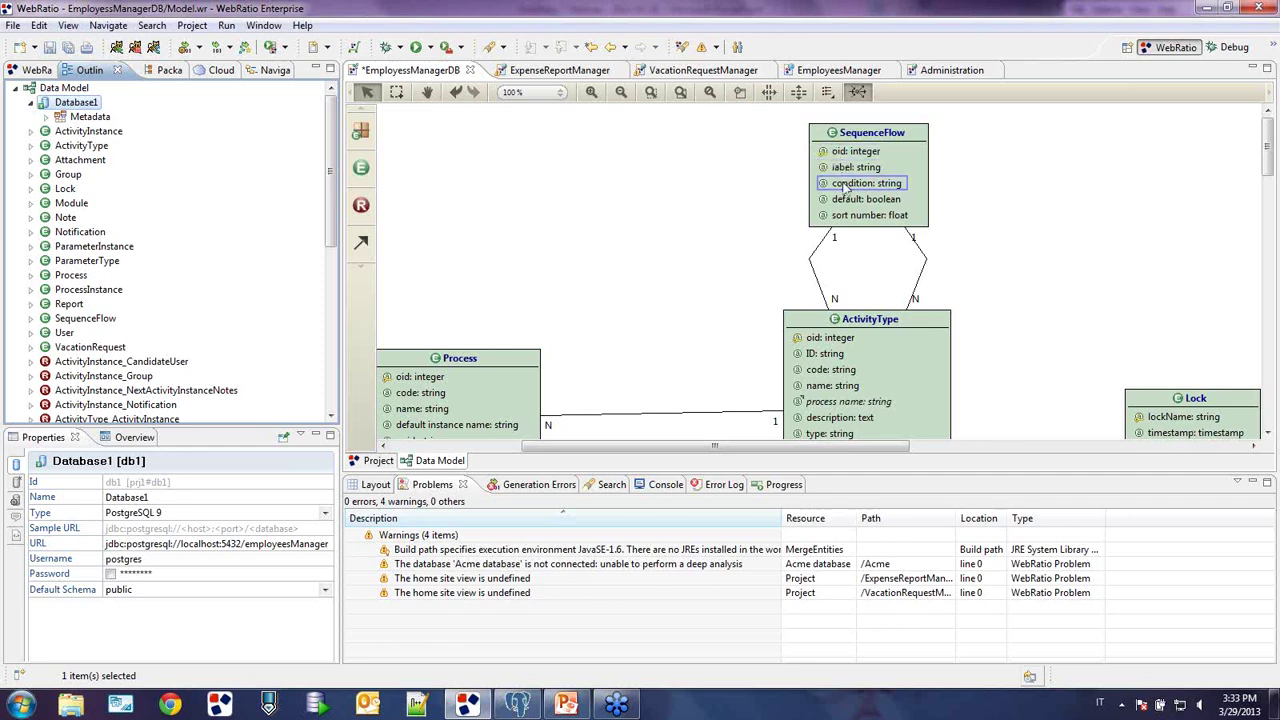
- Examine the SequenceFlow entity's attributes and the tables listed in Database1's metadata
left_click(851, 146)
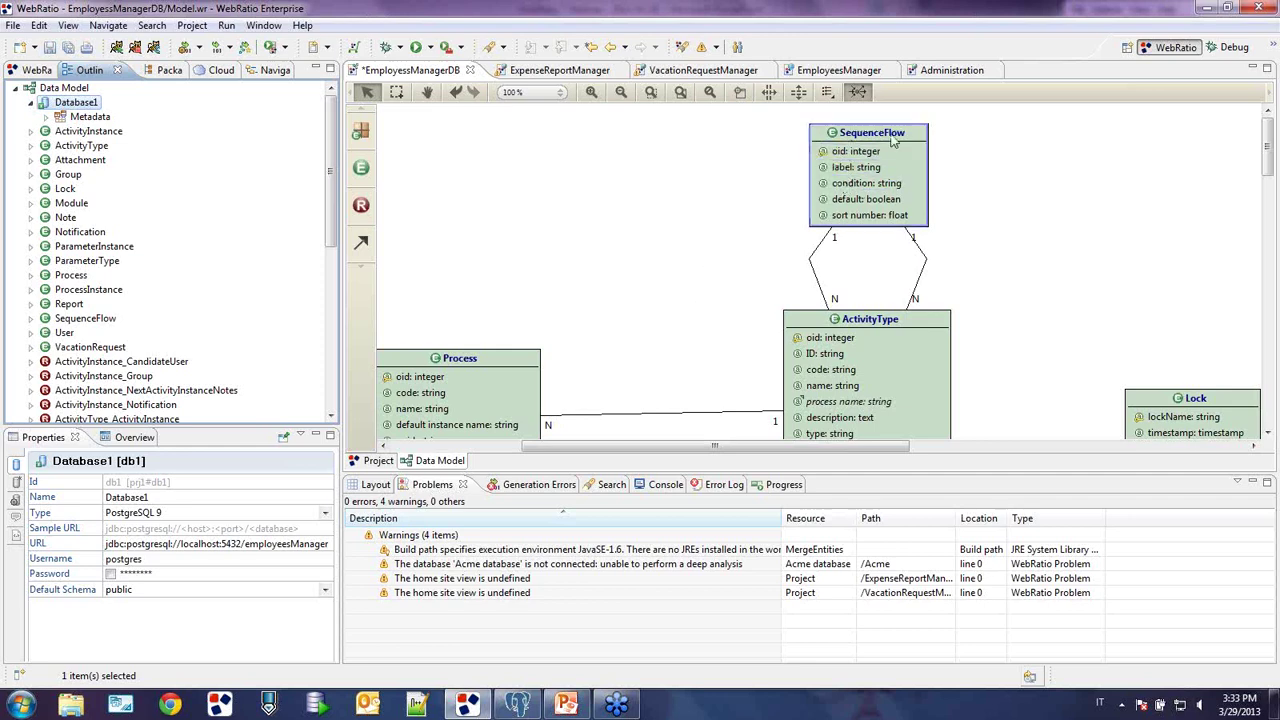
left_click(847, 153)
mouse_move(848, 158)
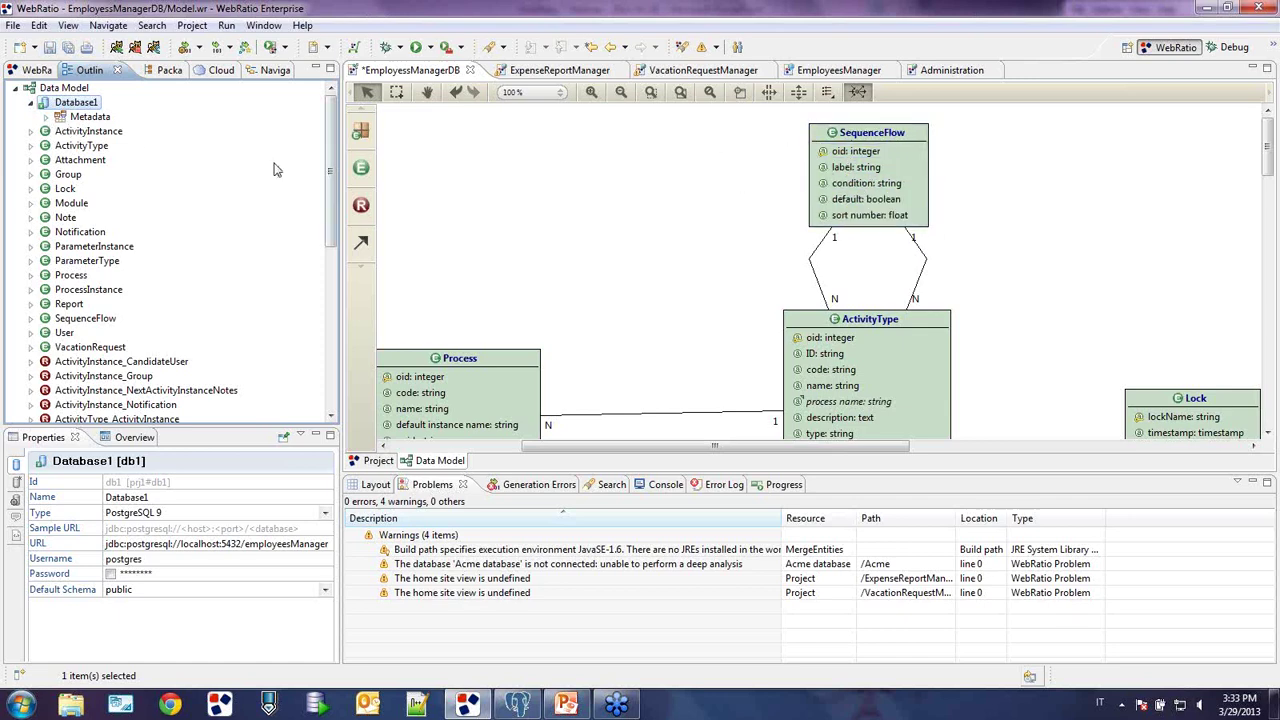
left_click(45, 116)
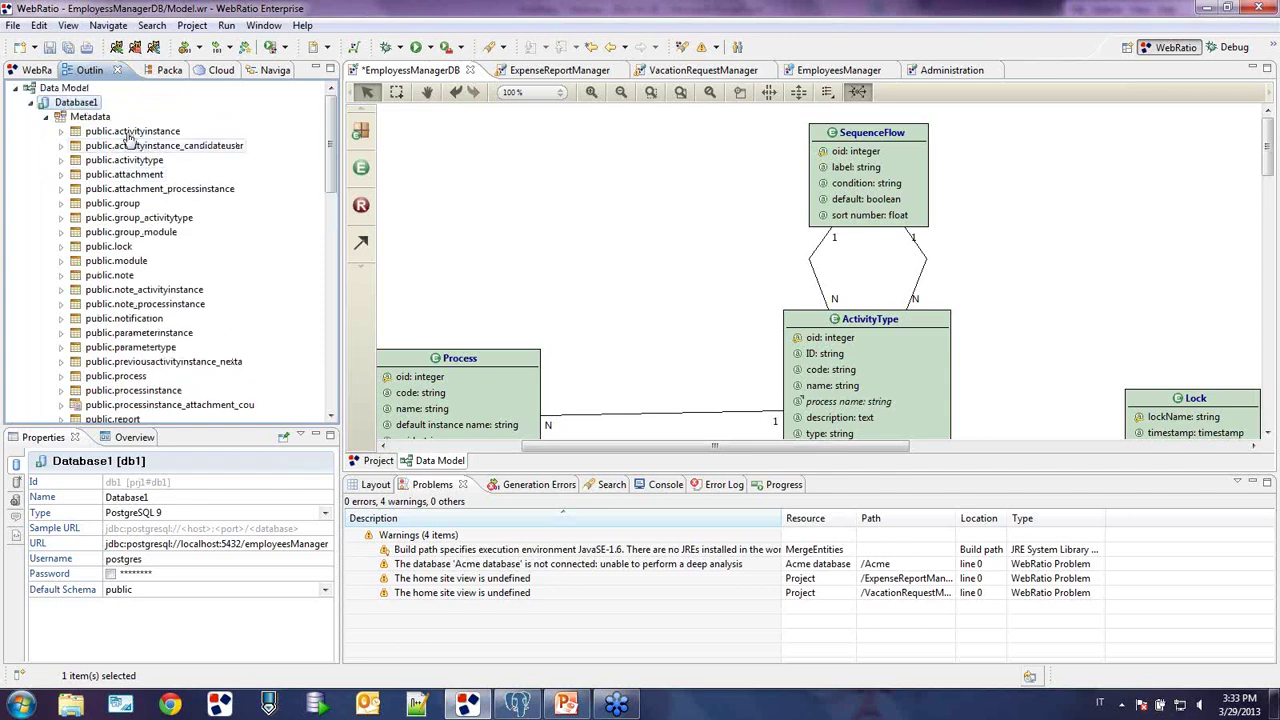
left_click(90, 116)
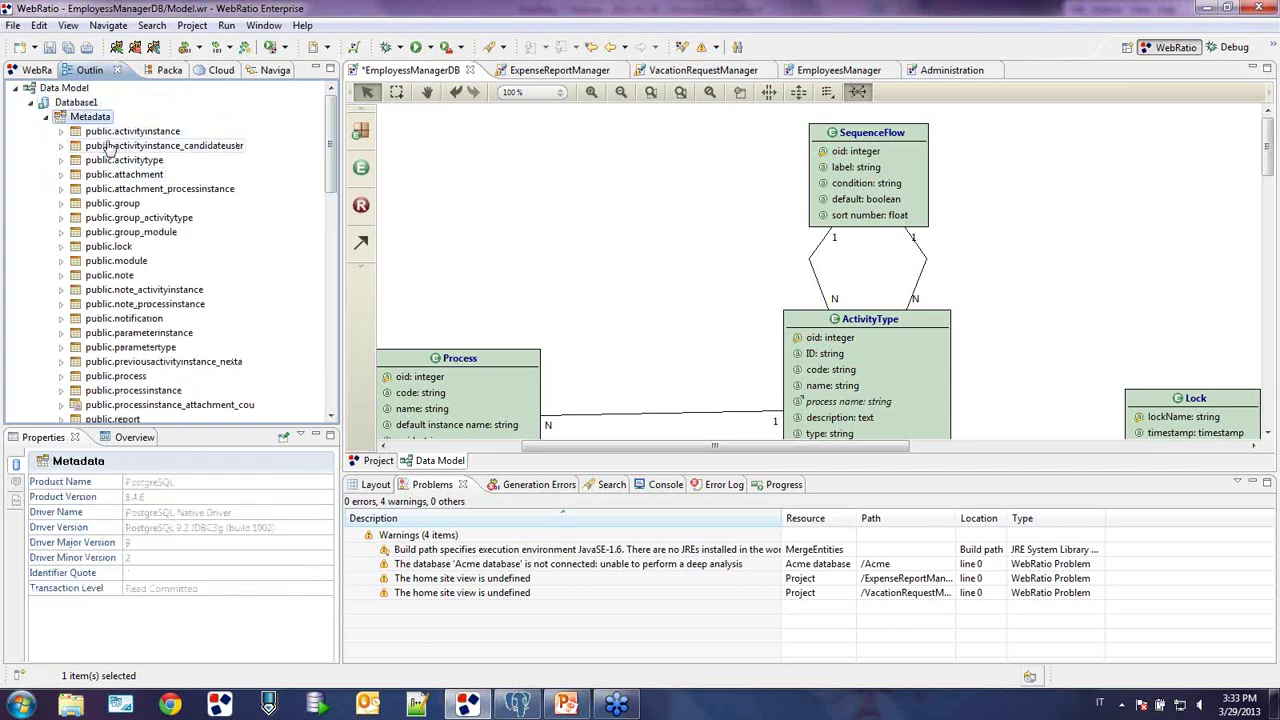
scroll(121, 294, "down", 5)
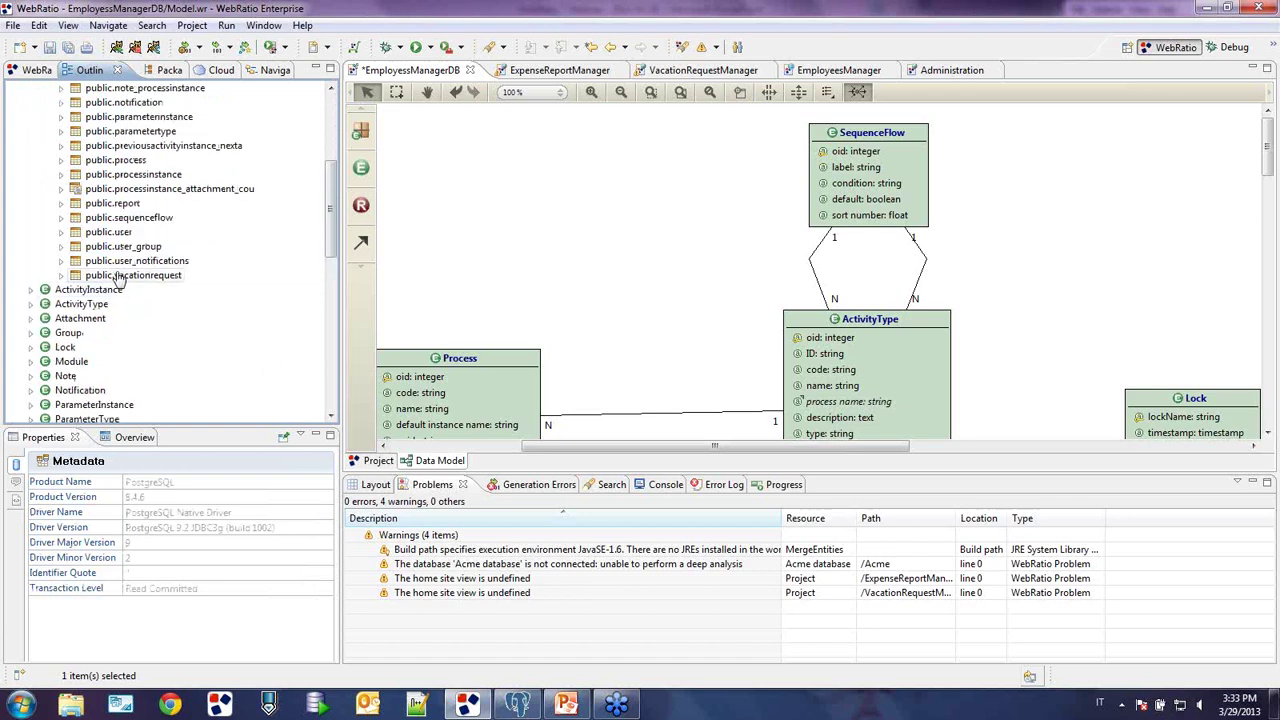
- Save the EmployessManagerDB project and collapse the Database1 node in the data model
left_click(42, 49)
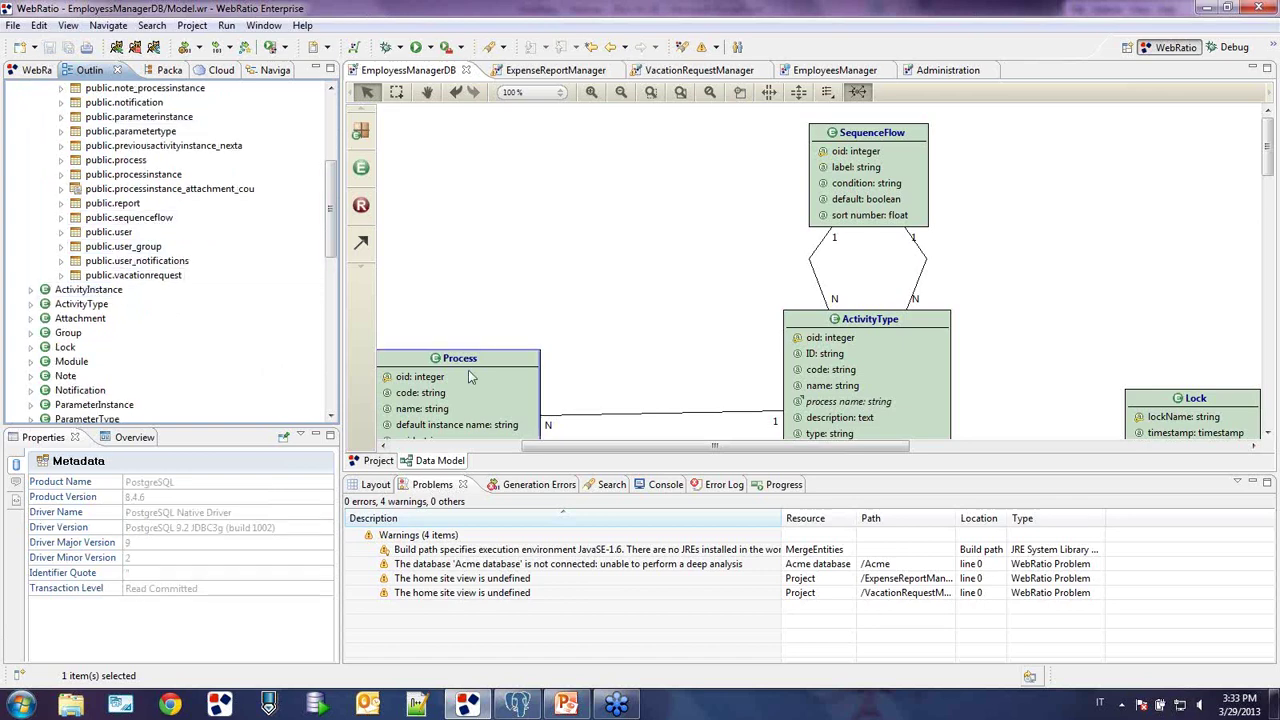
left_click(500, 271)
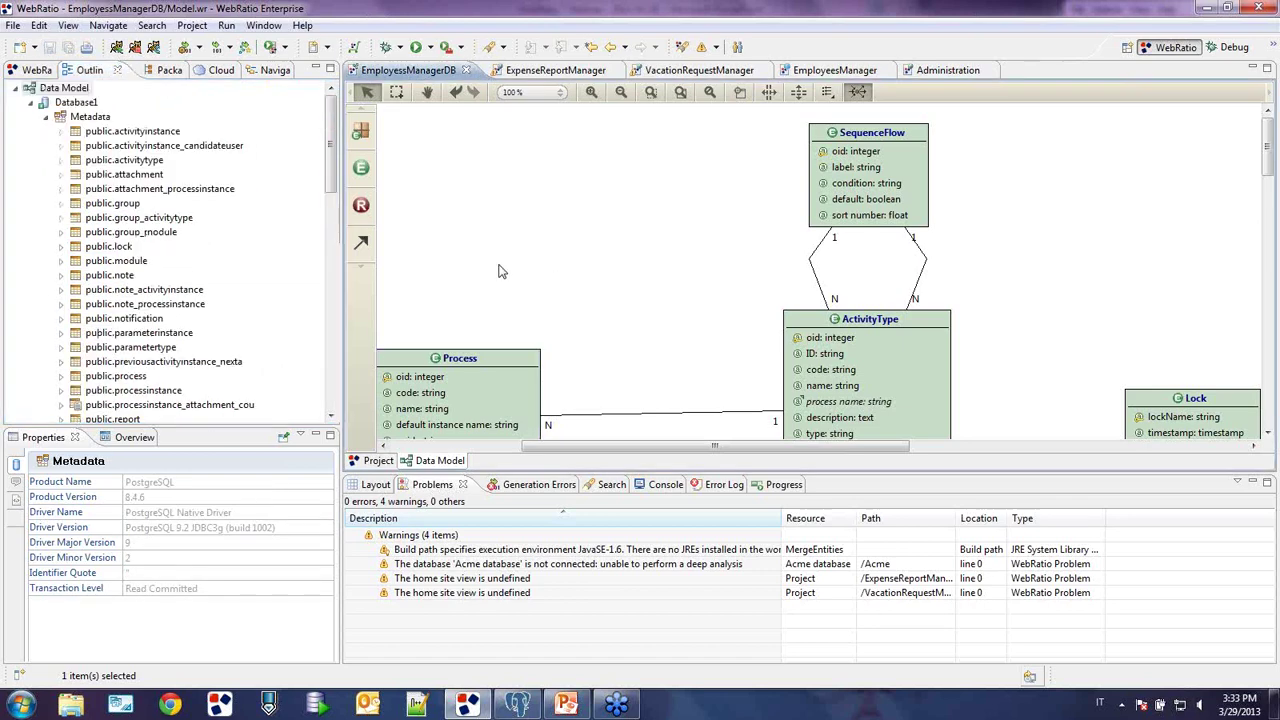
left_click(31, 102)
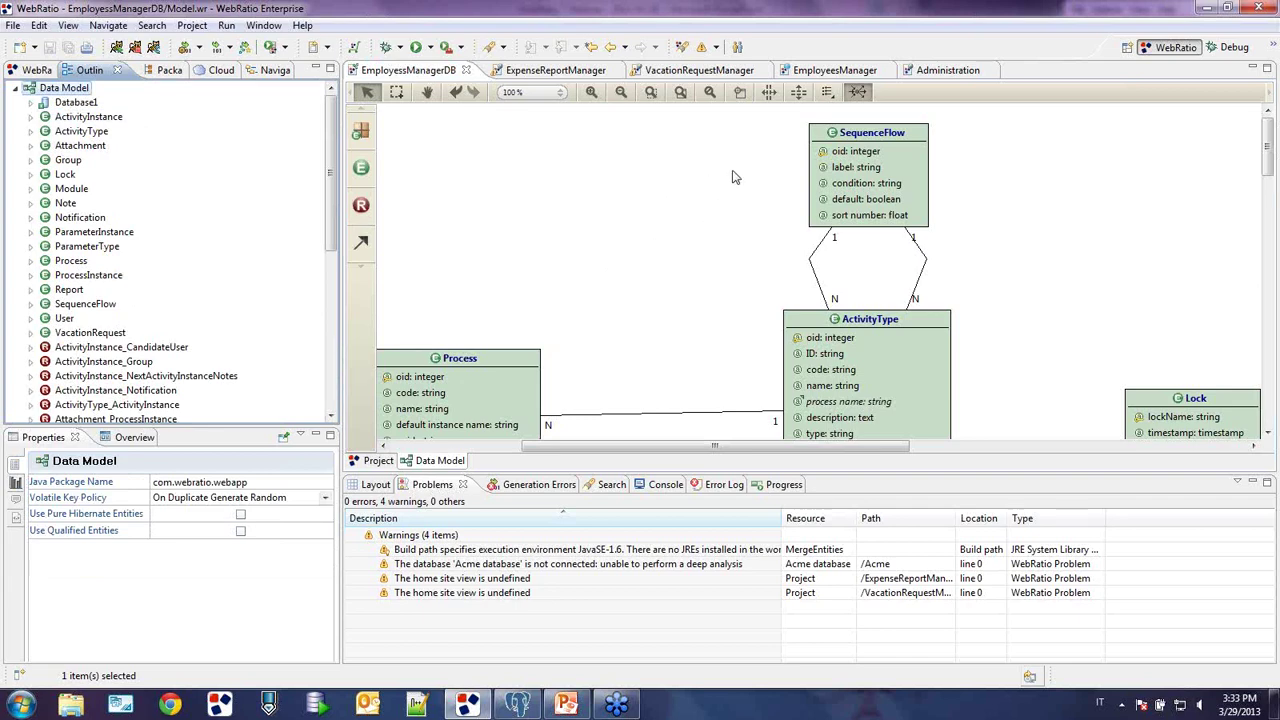
- Open the EmployeesManager project's output path for editing and look up the jboss_loc variable among the defined path variables
left_click(824, 74)
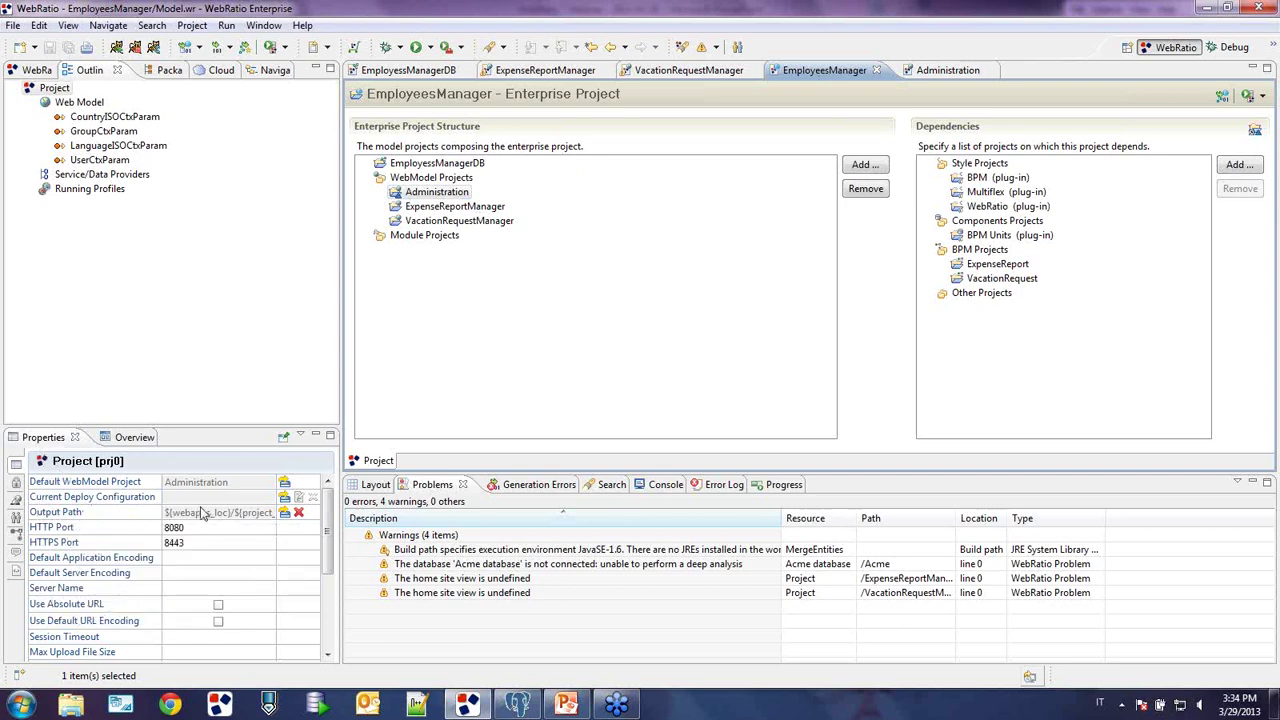
left_click(283, 512)
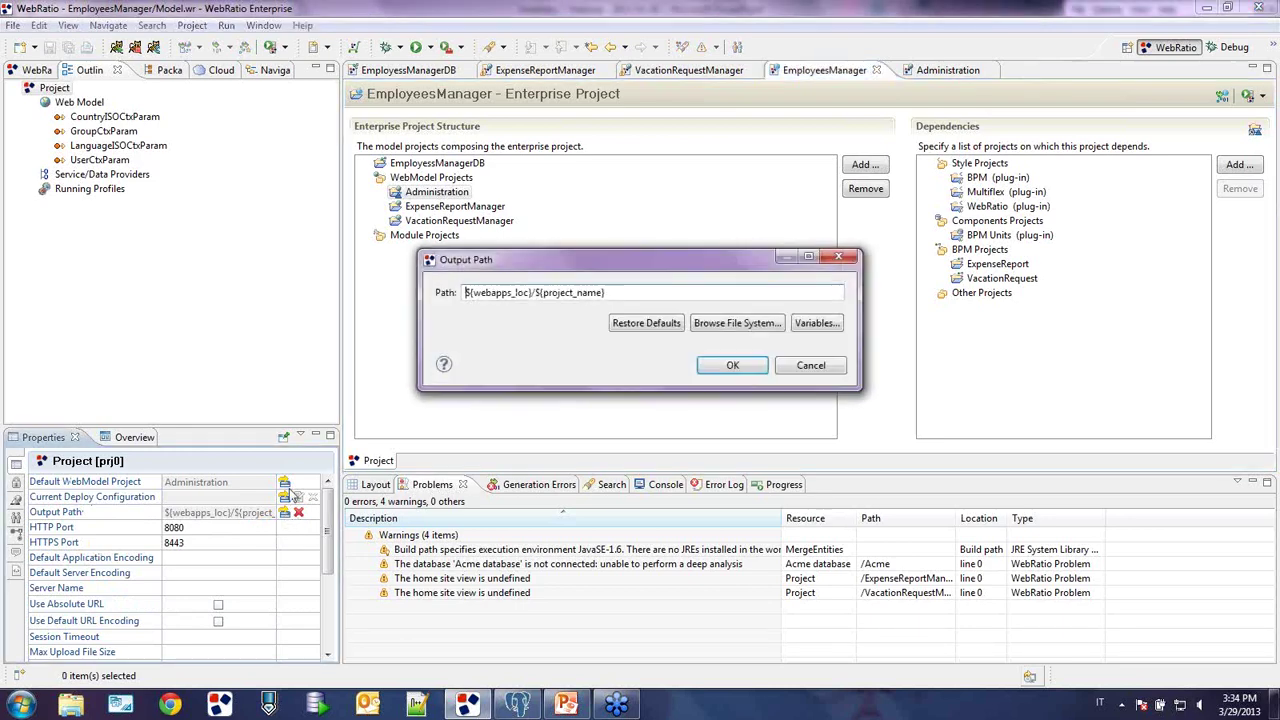
left_click_drag(474, 292, 526, 292)
left_click(493, 293)
left_click(812, 326)
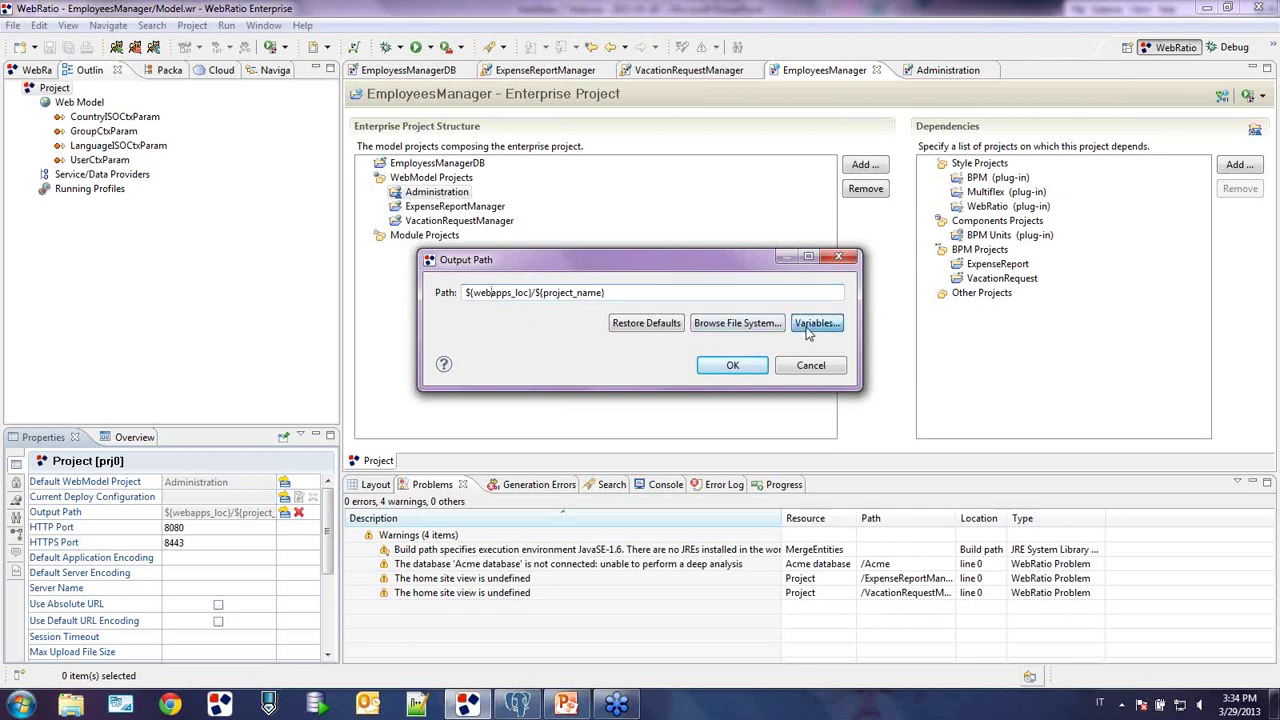
left_click_drag(512, 157, 968, 154)
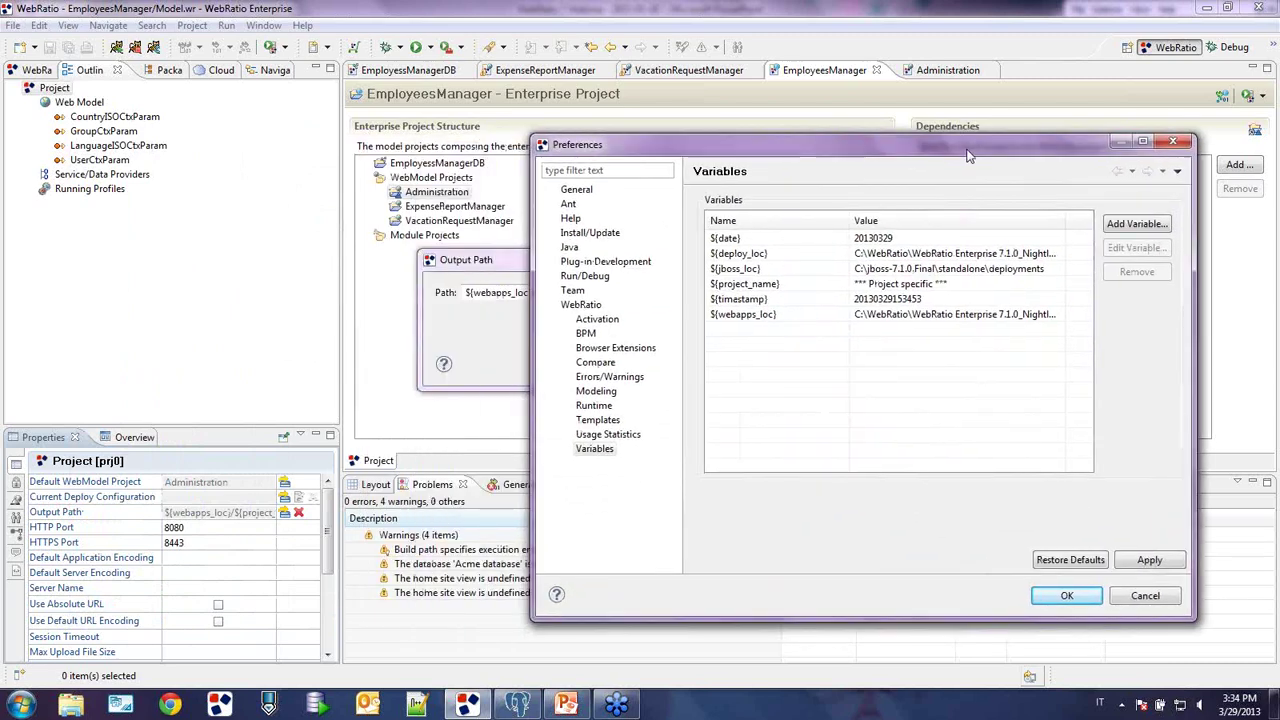
left_click(757, 271)
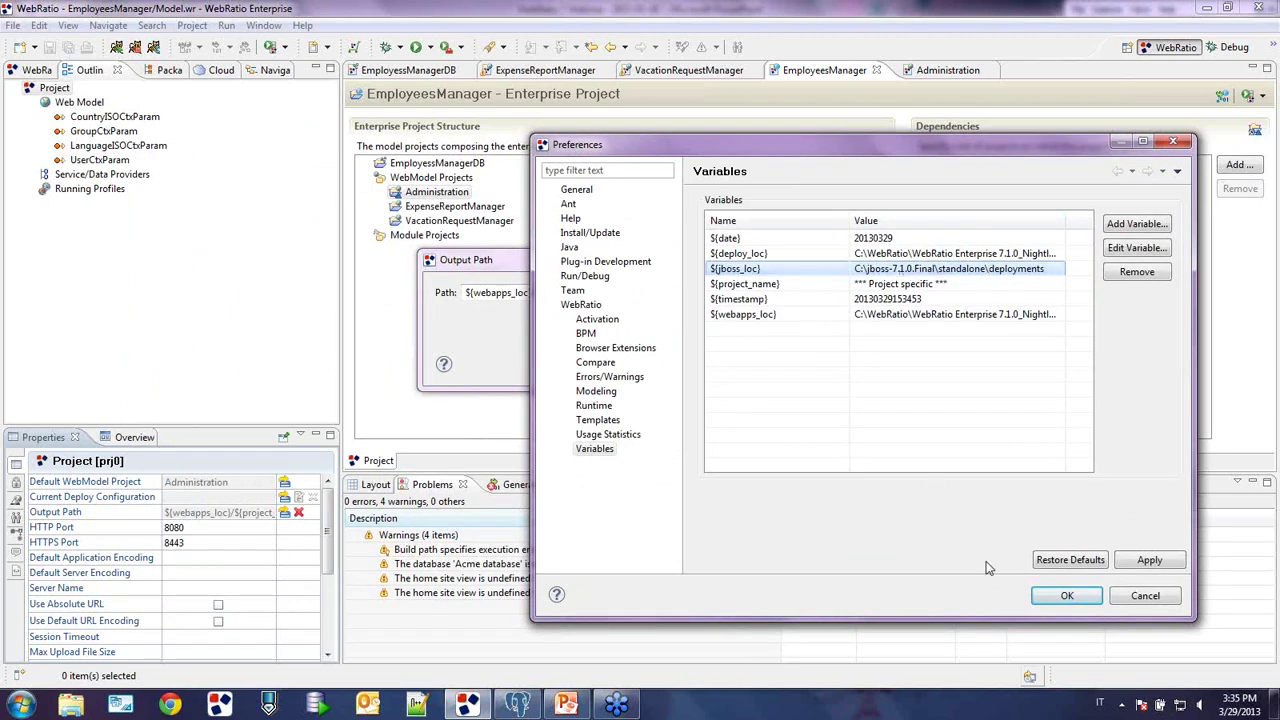
left_click(1066, 596)
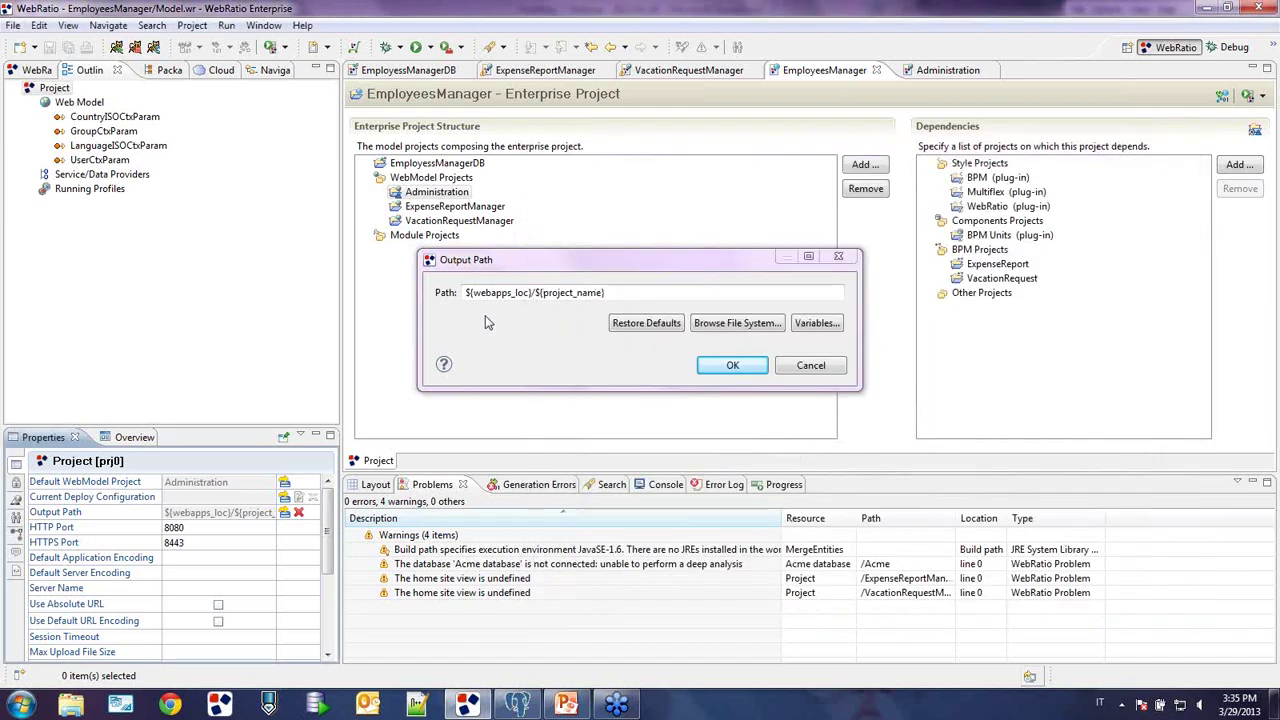
- Set the EmployeesManager project's output path to ${jboss_loc}/${project_name}
left_click_drag(471, 292, 509, 292)
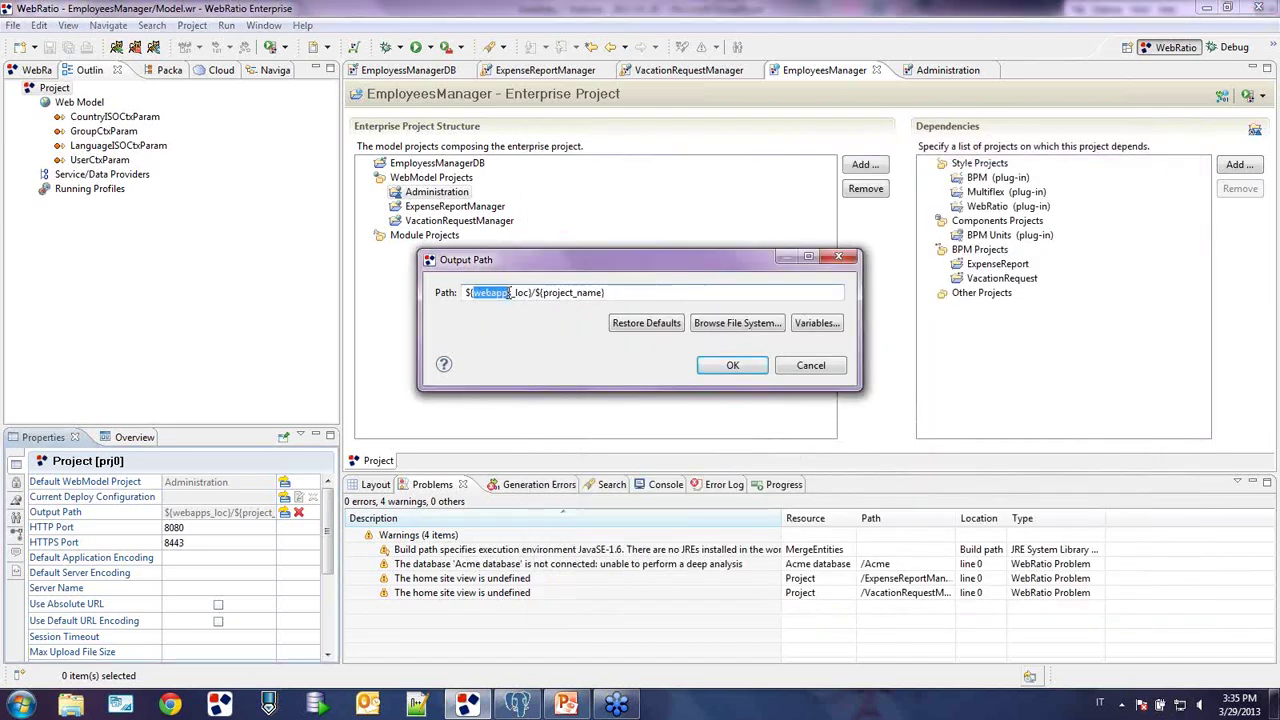
type("jboss")
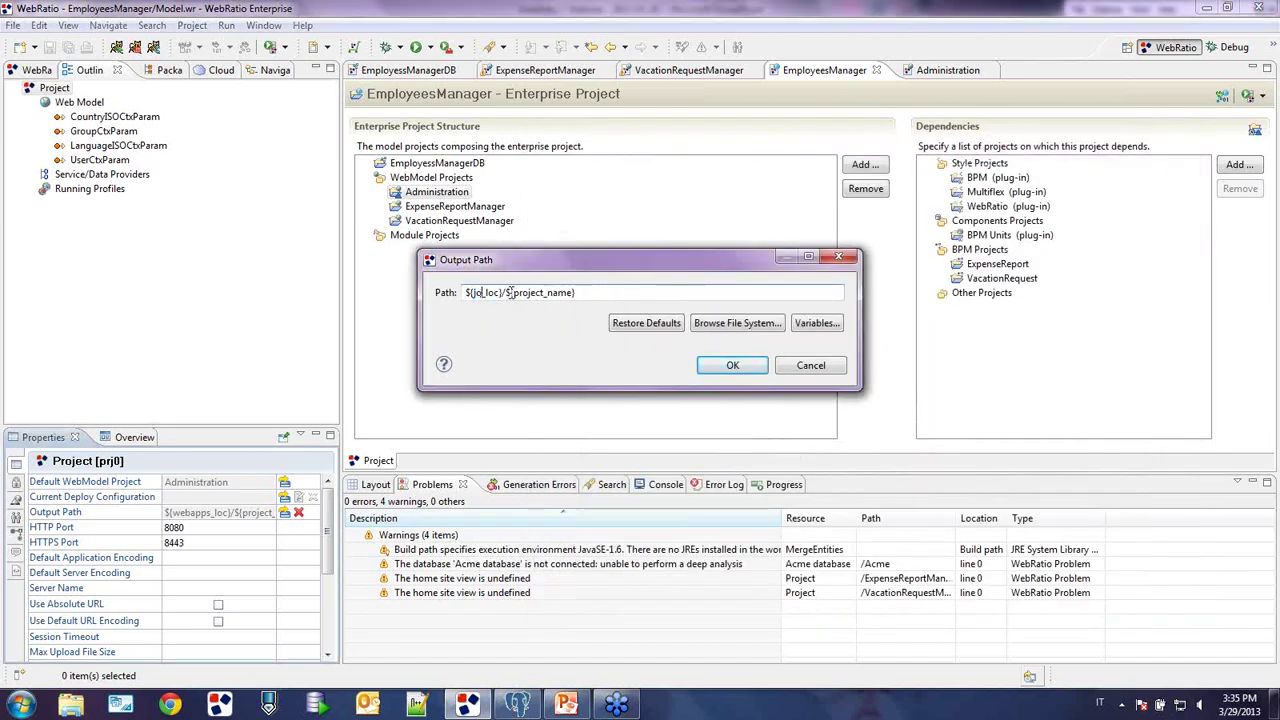
key("Num_Lock")
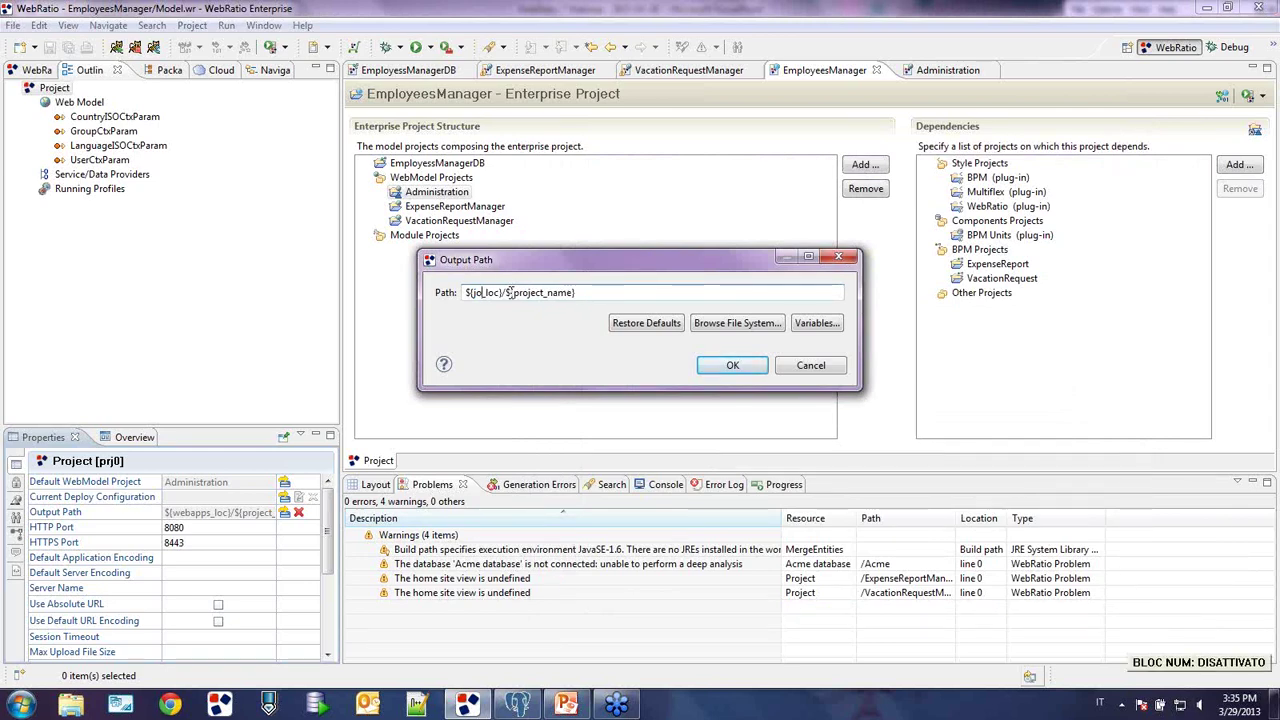
type("ss")
left_click(728, 366)
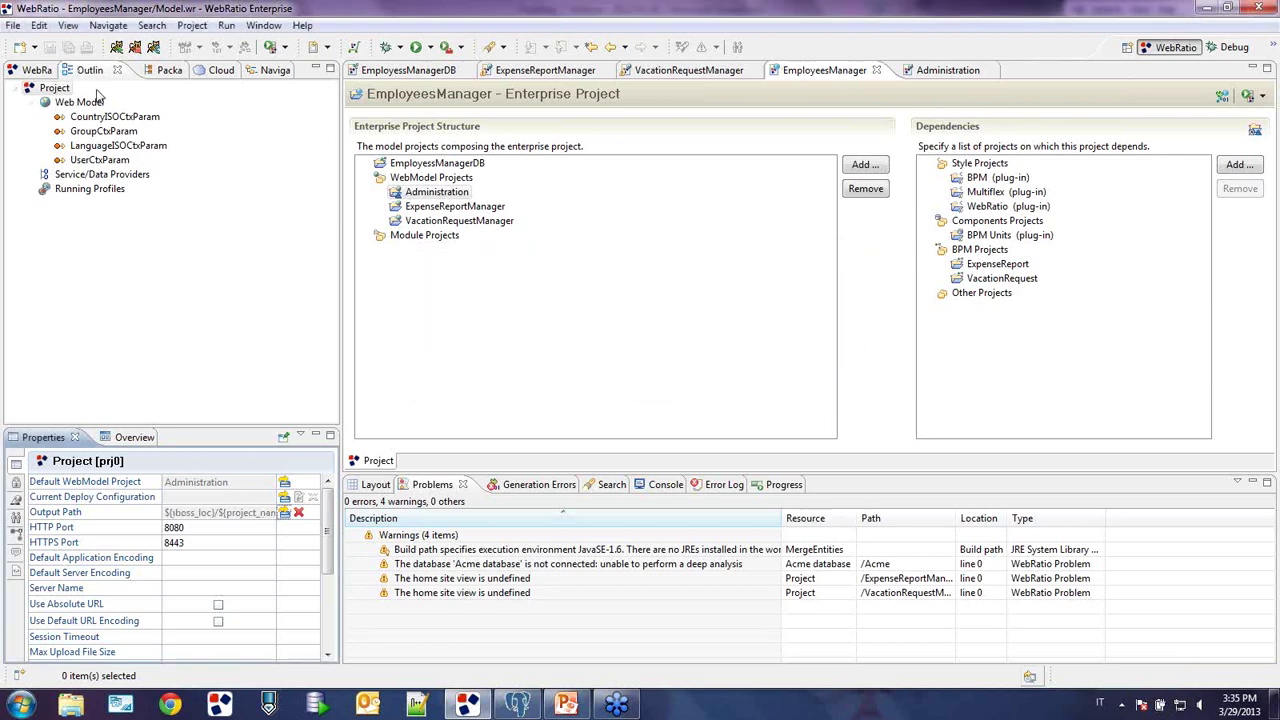
- Generate the full EmployeesManager enterprise project
left_click(805, 72)
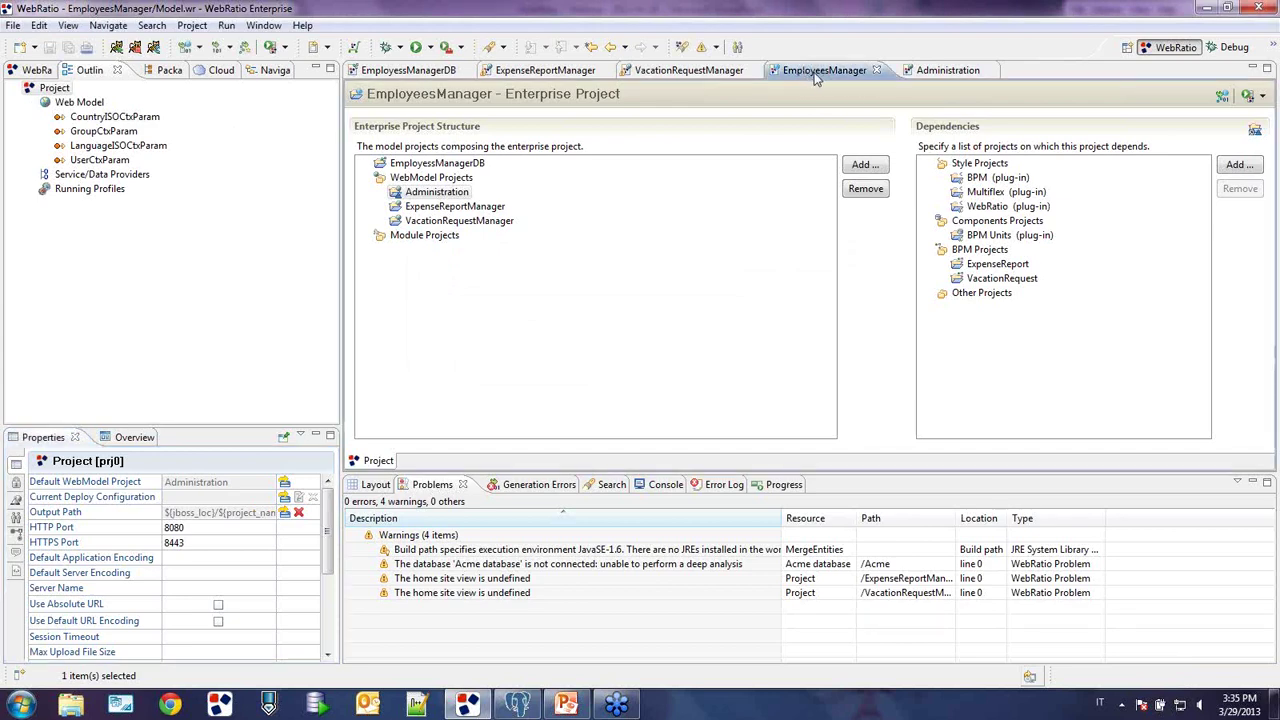
left_click(229, 50)
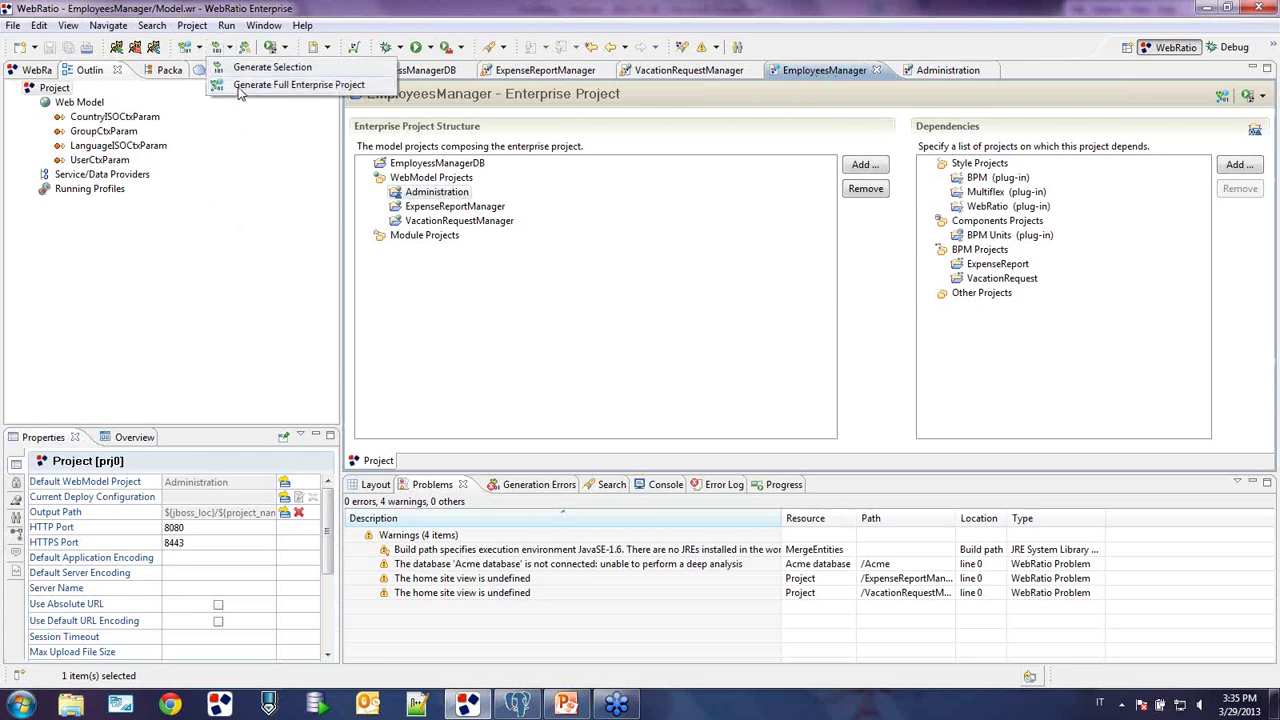
left_click(240, 90)
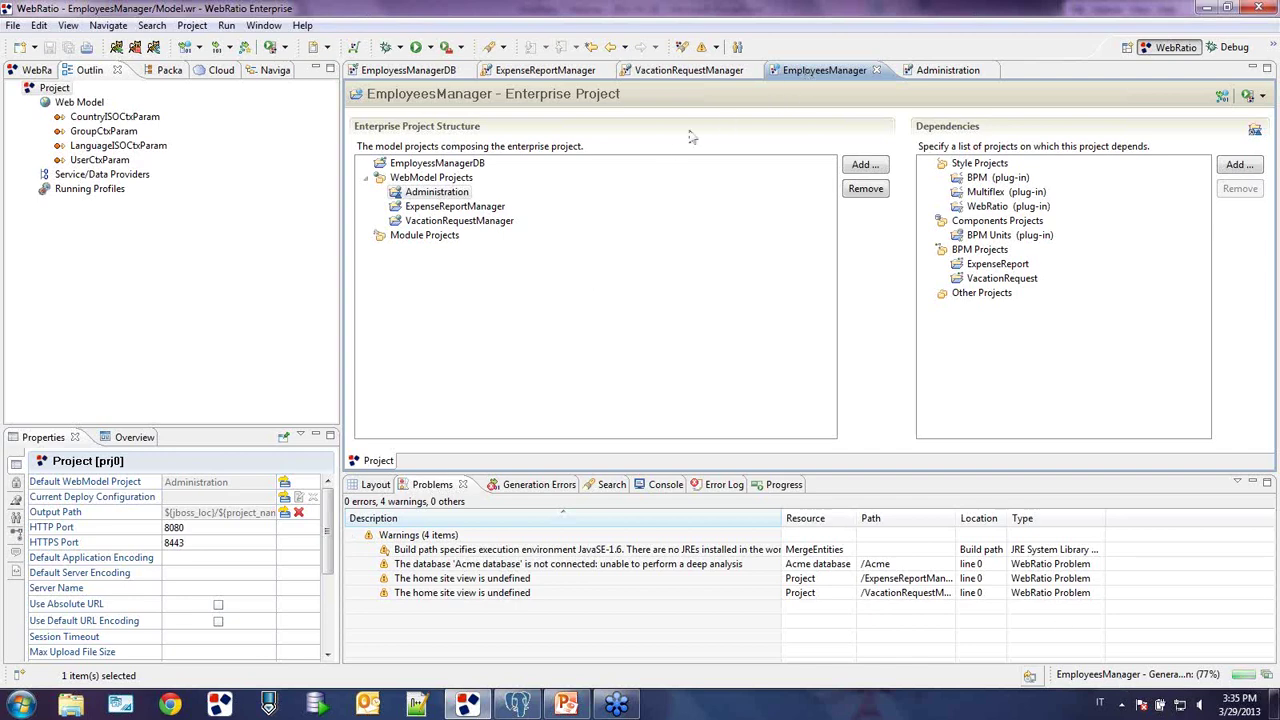
left_click(437, 191)
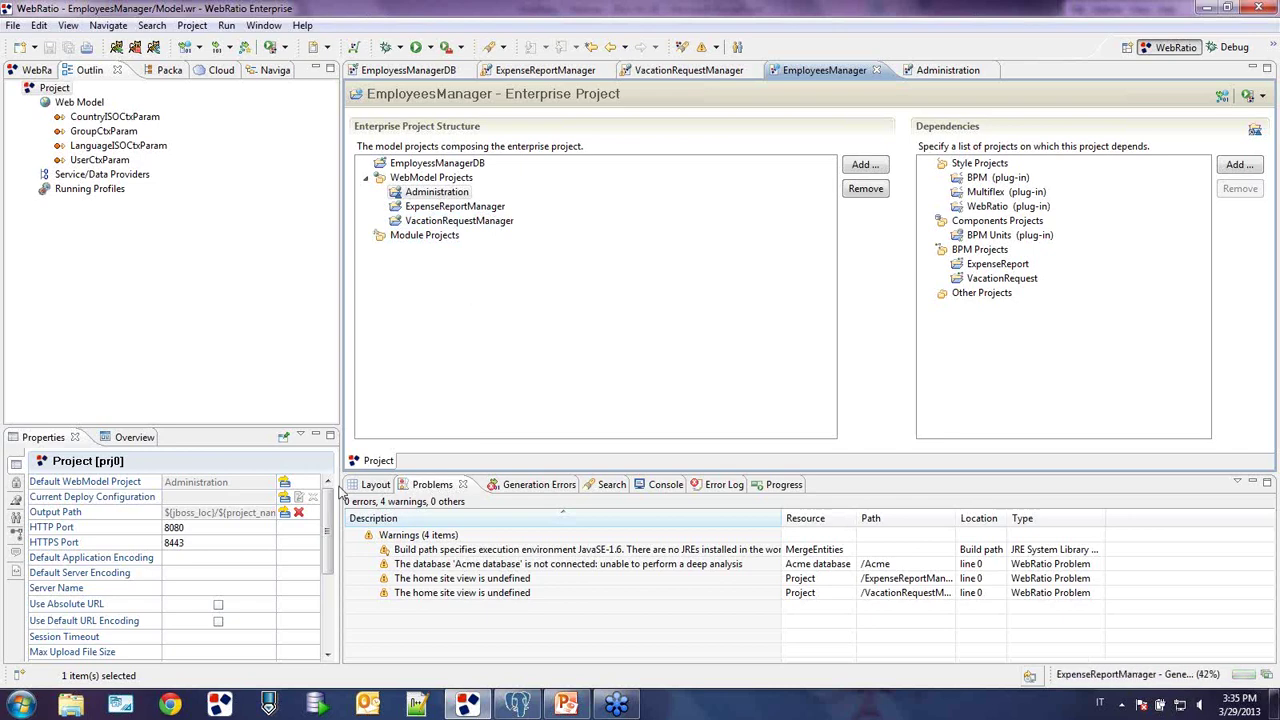
- Switch to Windows Explorer and open the EmployeesManager.ear folder under C:\jboss-7.1.0.Final\standalone\deployments
left_click(78, 706)
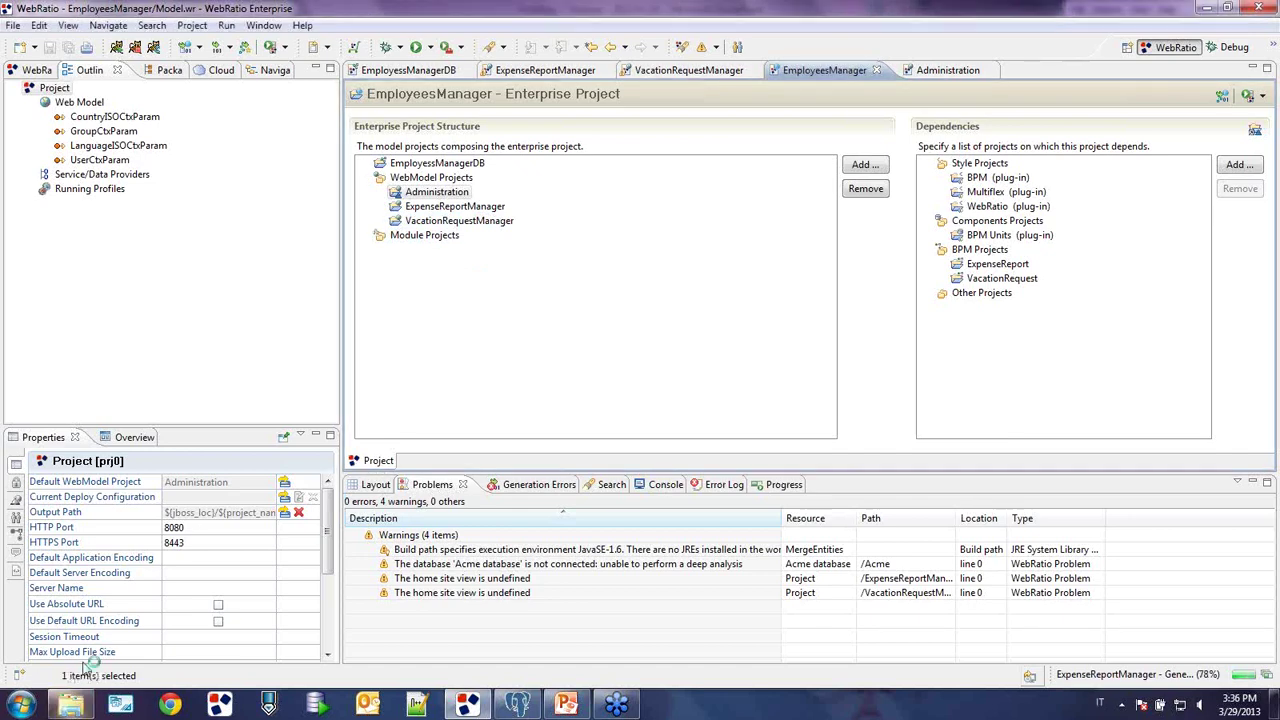
left_click(468, 396)
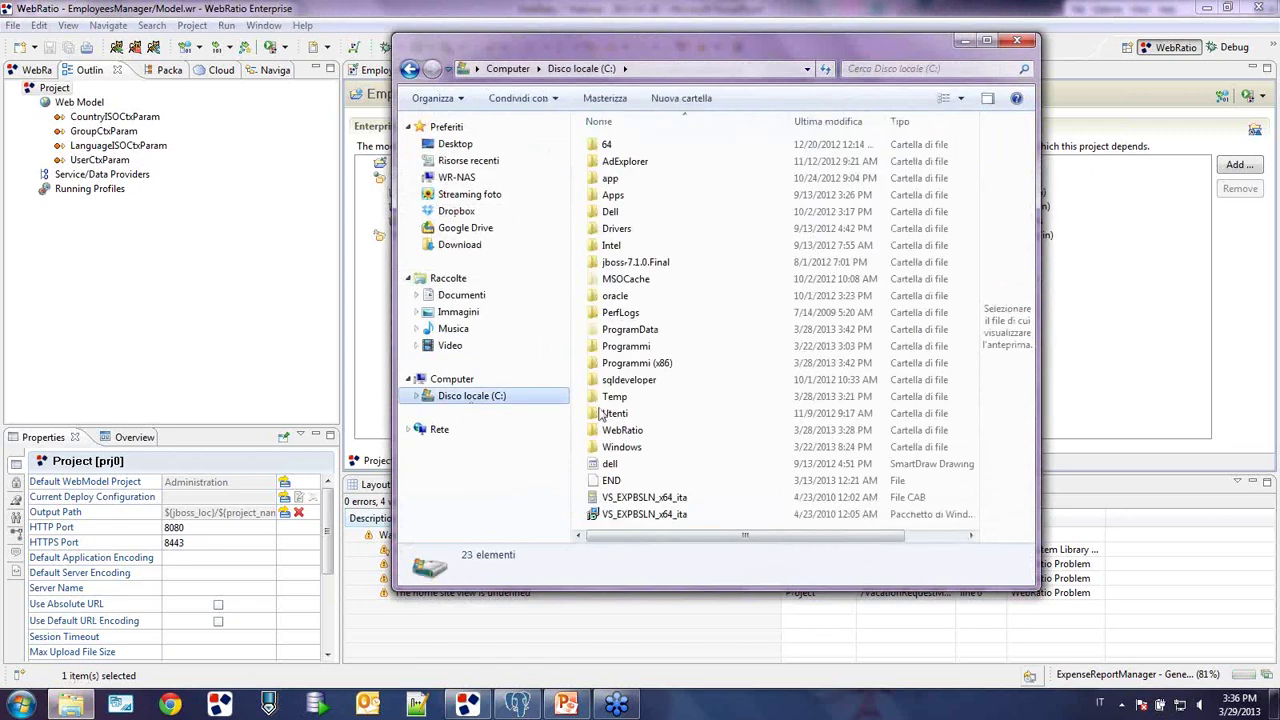
double_click(636, 262)
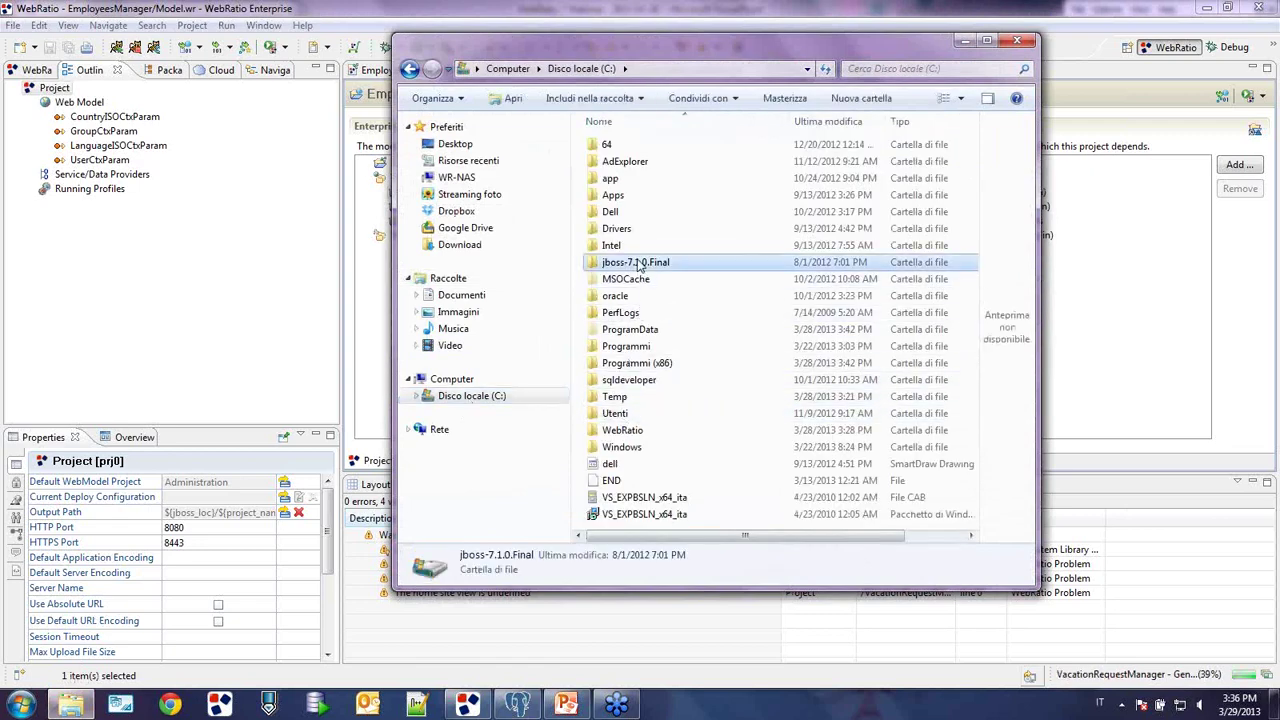
double_click(637, 247)
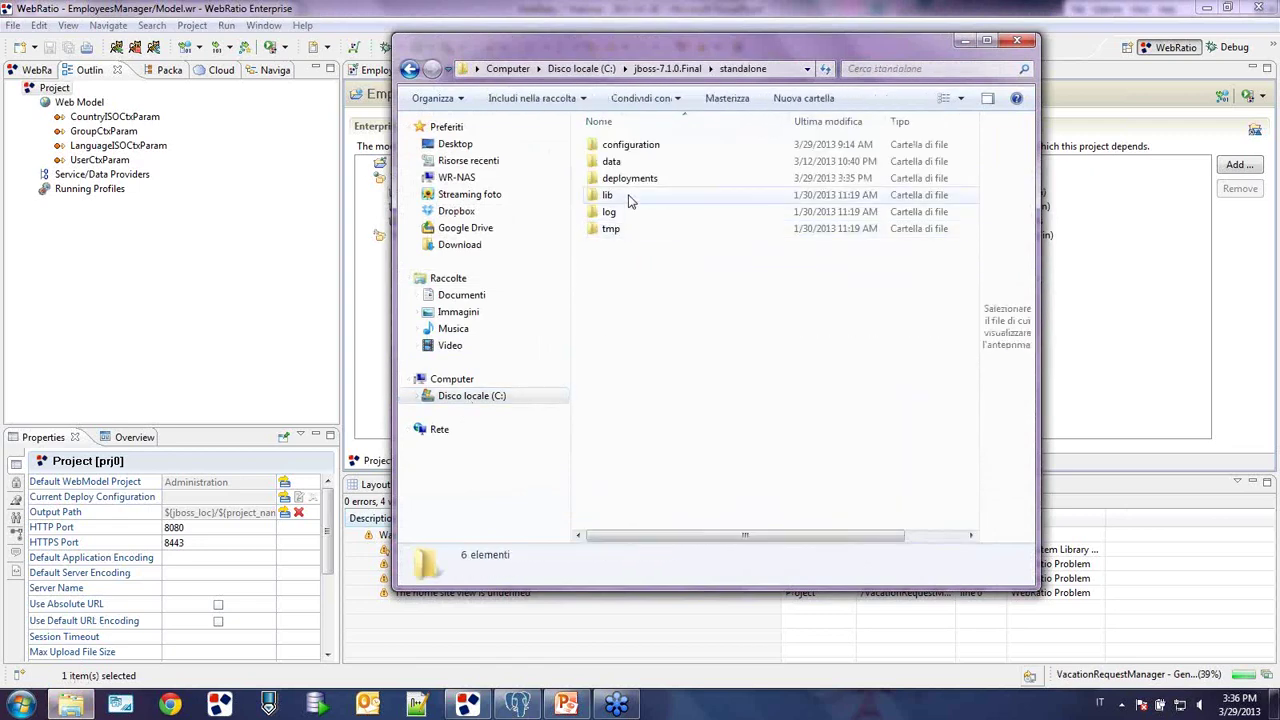
left_click(627, 184)
double_click(628, 182)
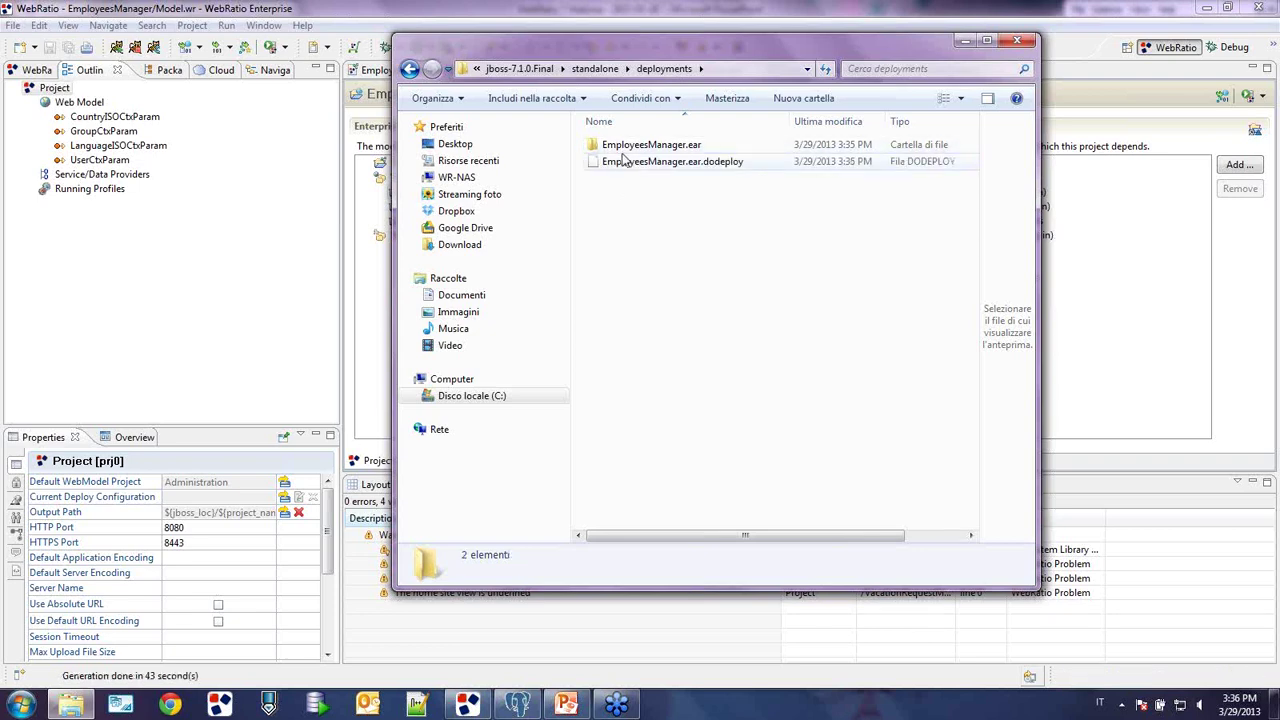
double_click(622, 147)
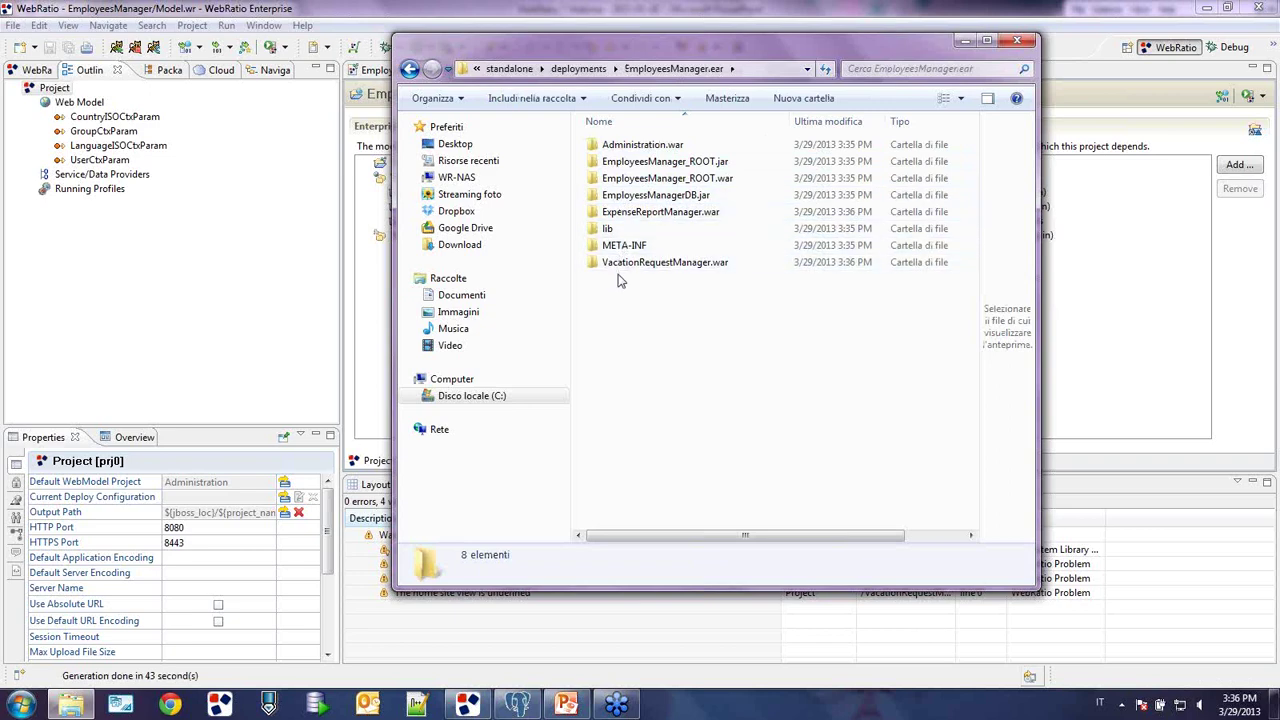
- Examine the generated JAR and WAR folders inside EmployeesManager.ear and the EmployeesManager.ear.dodeploy file in the deployments folder
left_click_drag(765, 50, 929, 78)
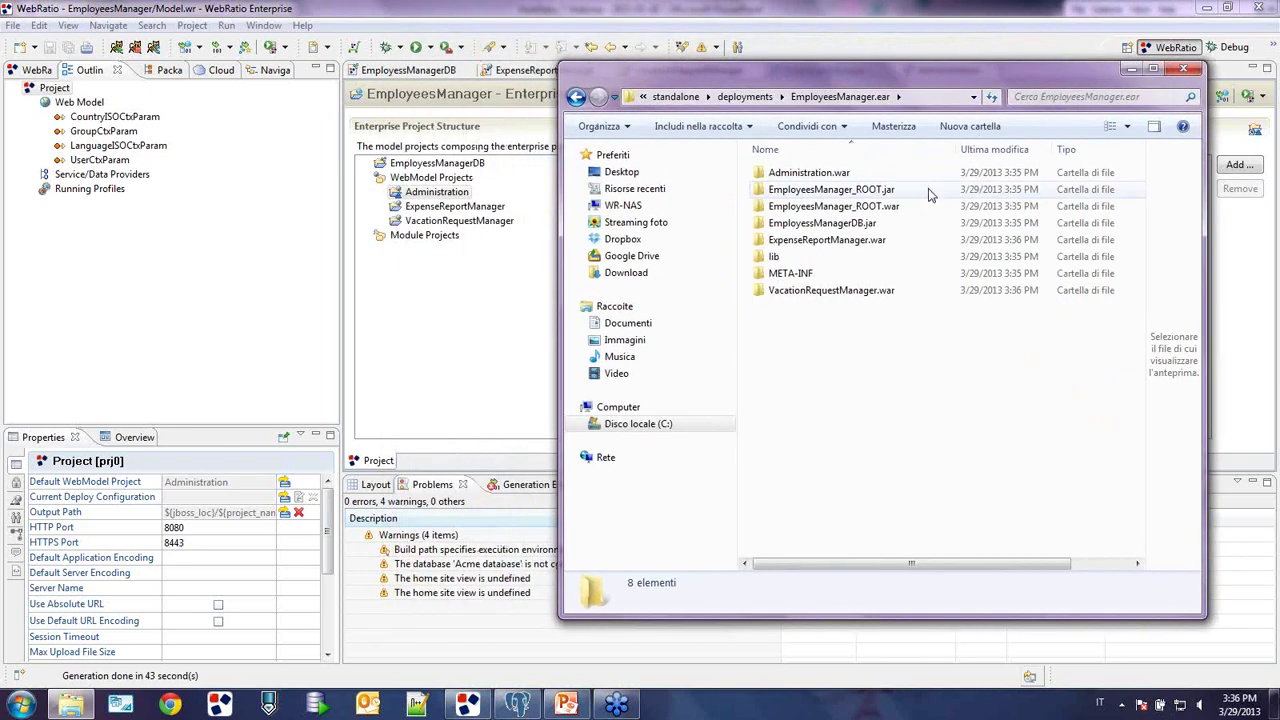
left_click(878, 228)
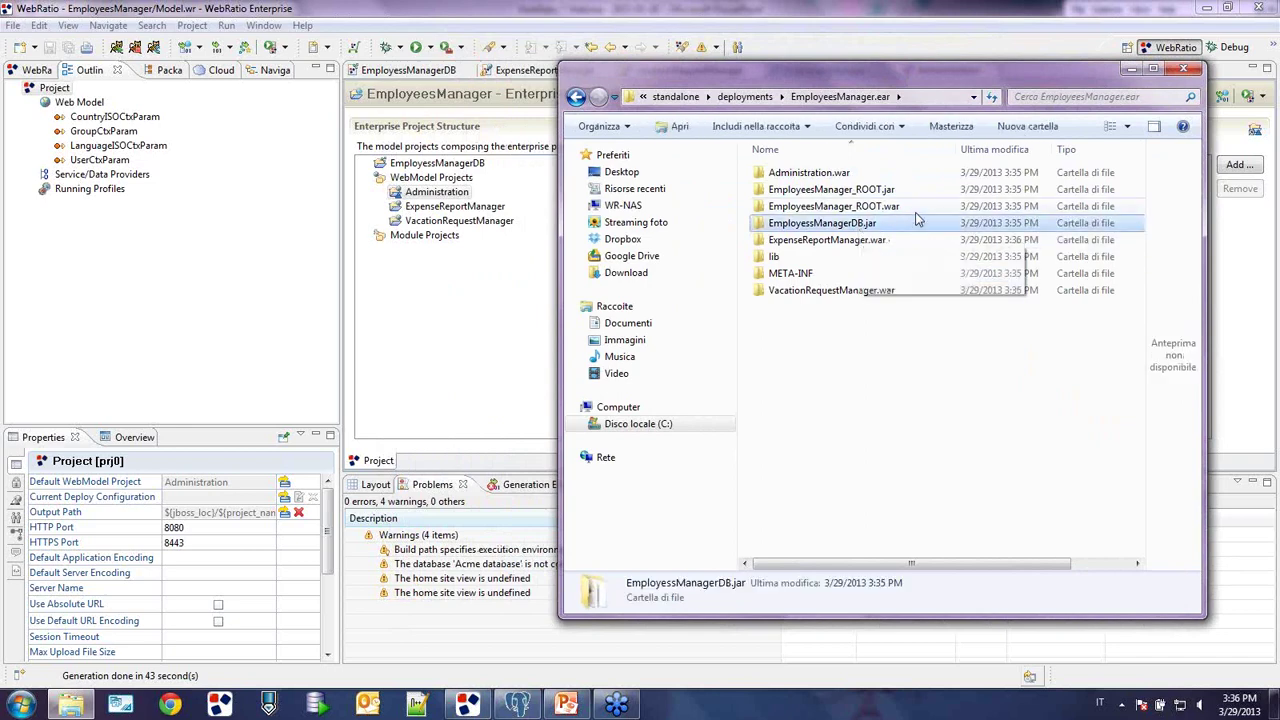
left_click(888, 192)
left_click(900, 208)
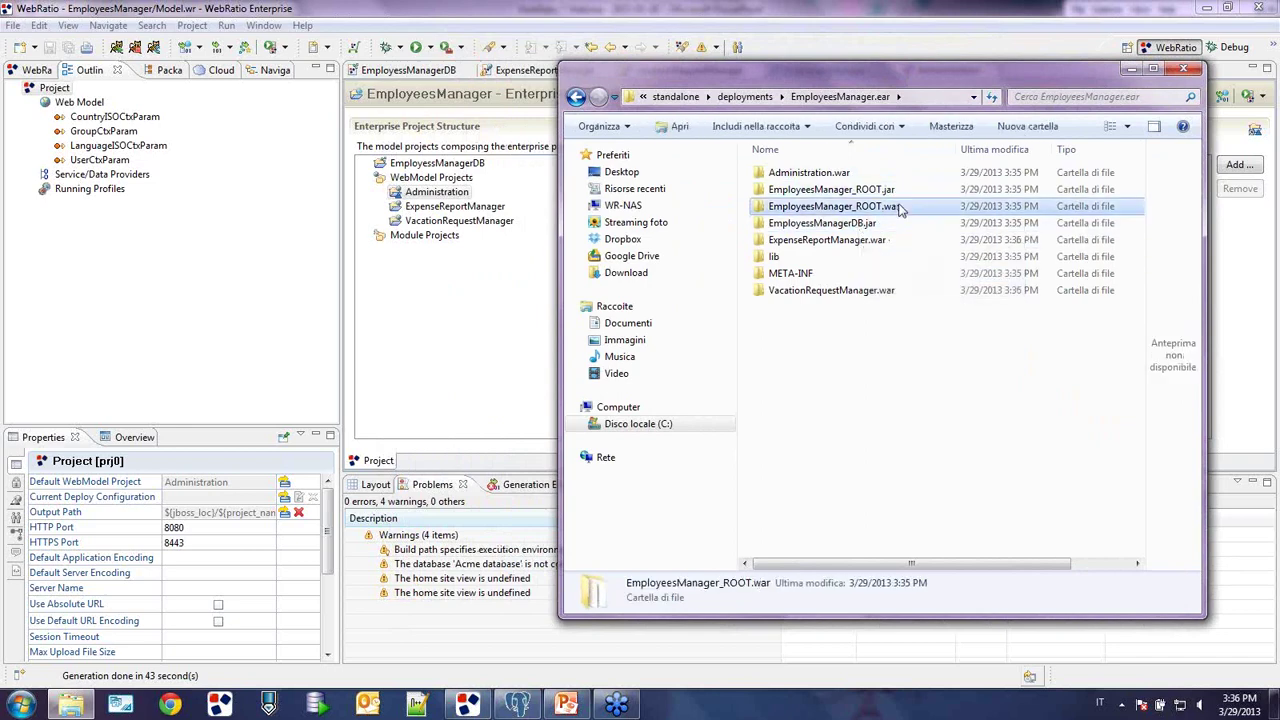
left_click(891, 240)
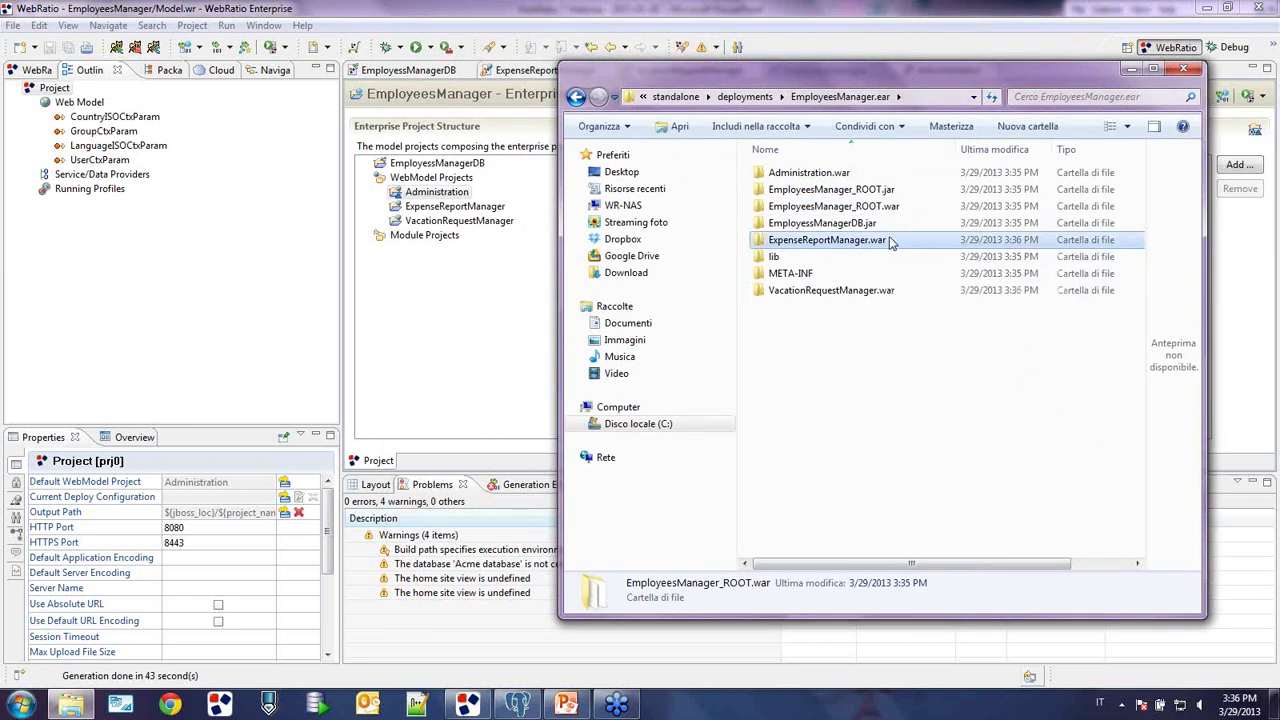
left_click(884, 291)
left_click(842, 173)
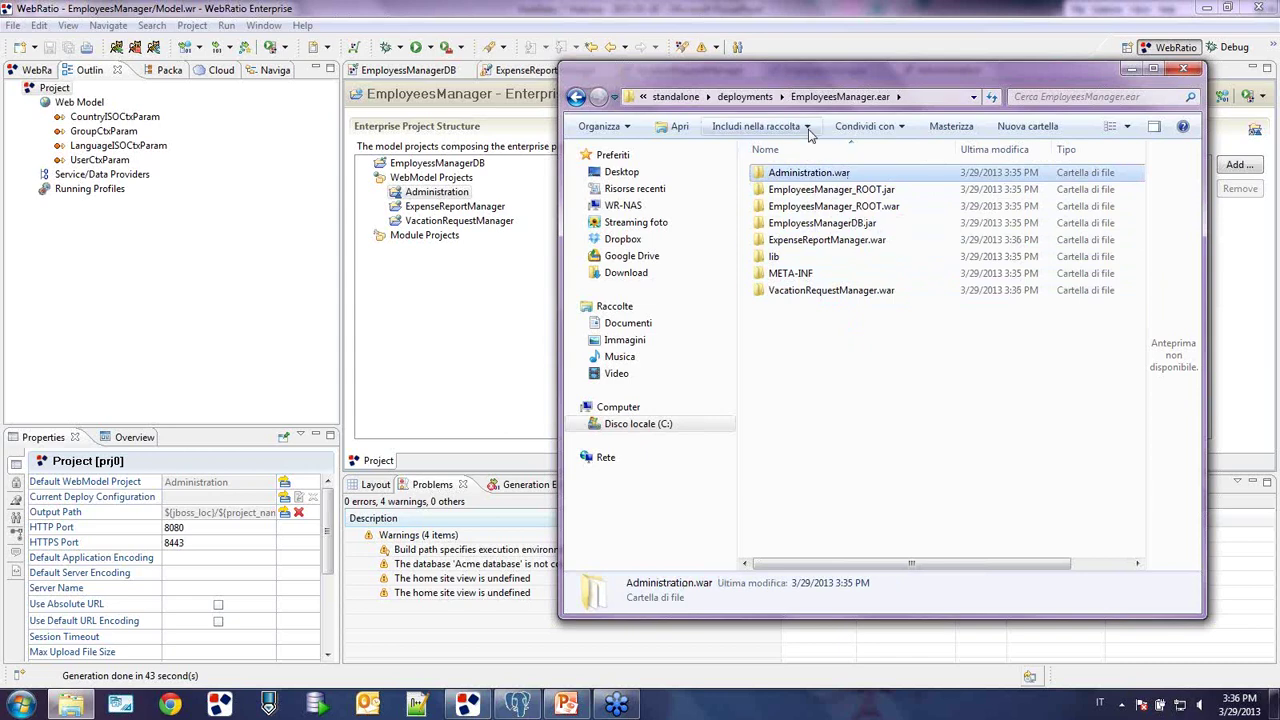
left_click(768, 102)
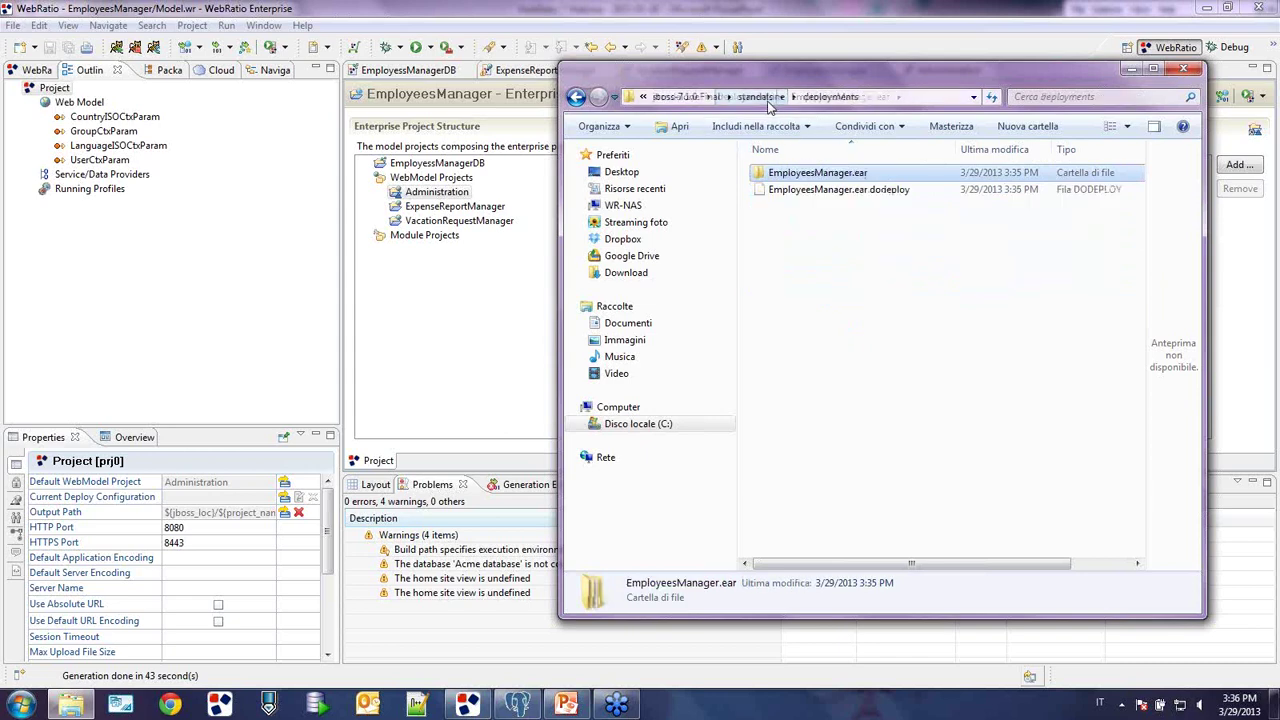
left_click(862, 190)
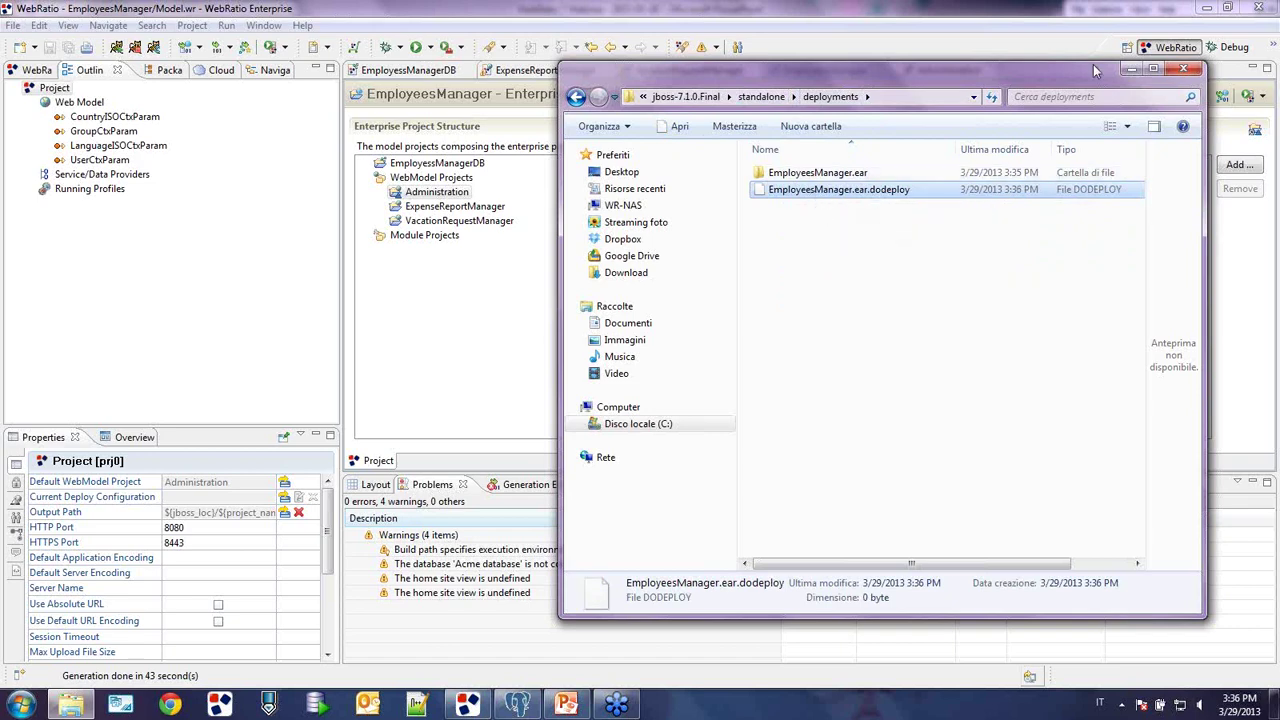
- Minimize the Explorer, WebRatio, PowerPoint and pgAdmin III windows to reach the desktop
left_click(1129, 72)
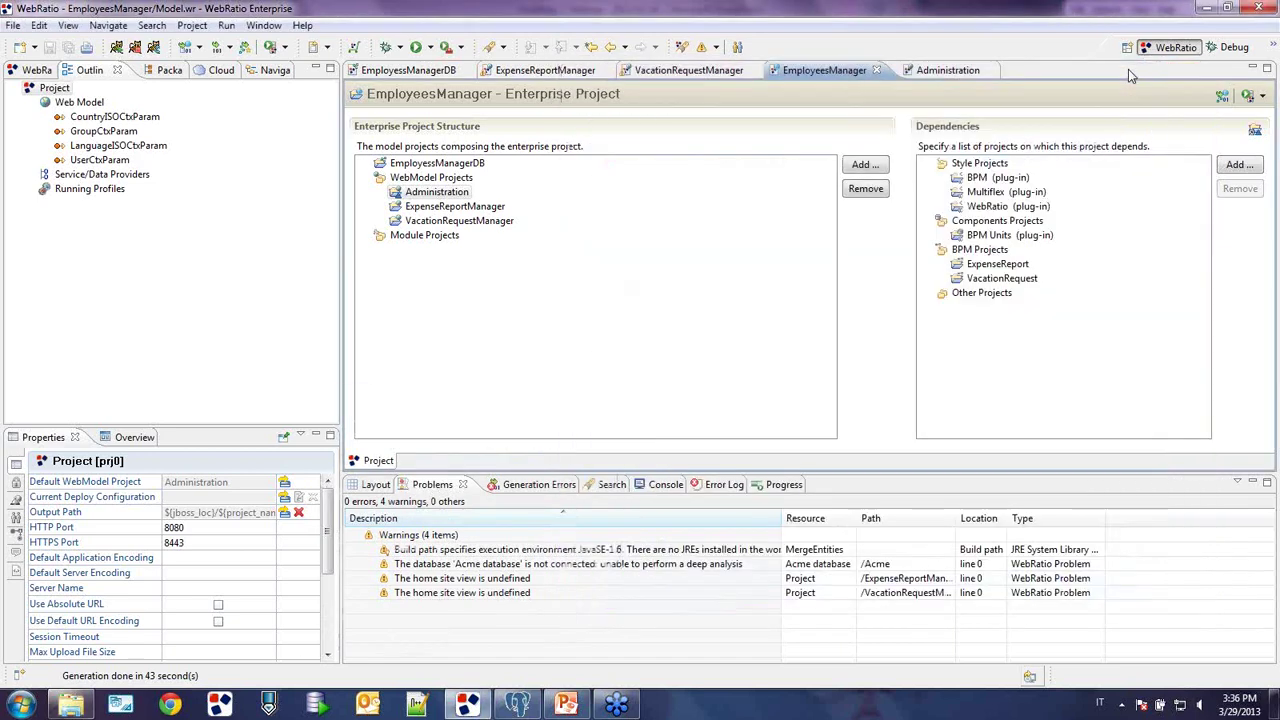
left_click(1205, 8)
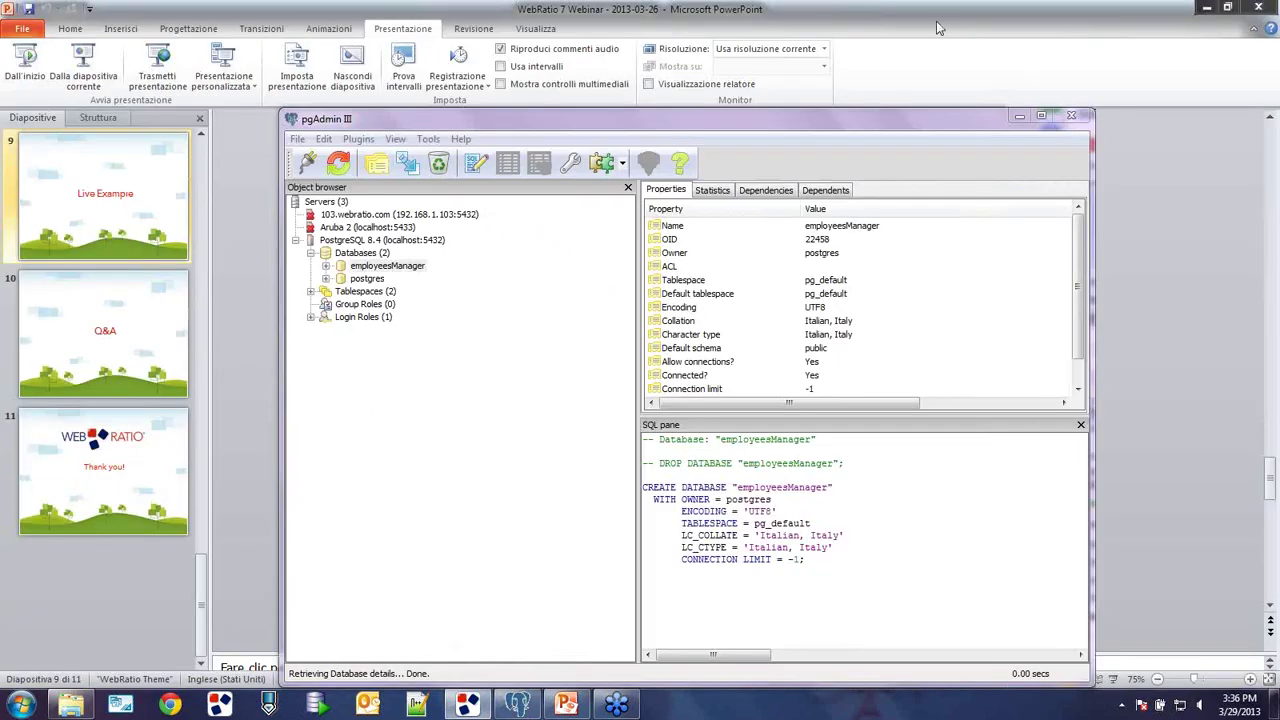
left_click(557, 33)
double_click(557, 33)
left_click(779, 67)
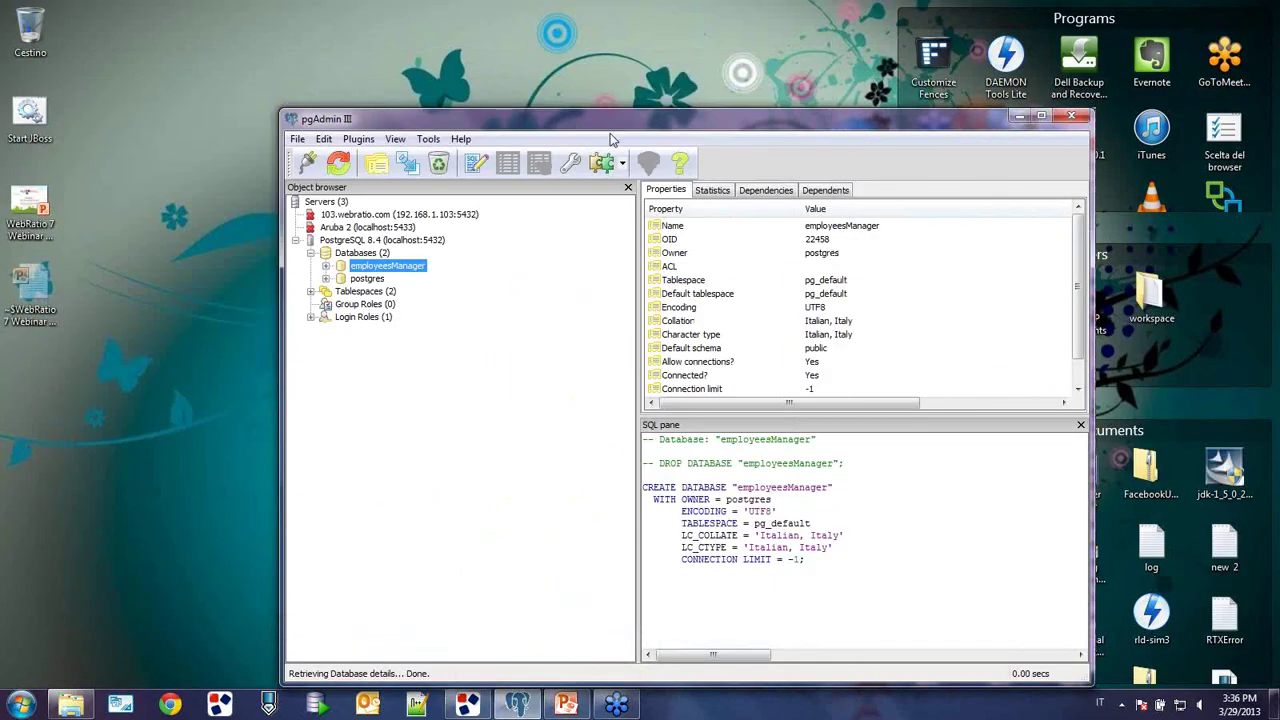
left_click(1020, 117)
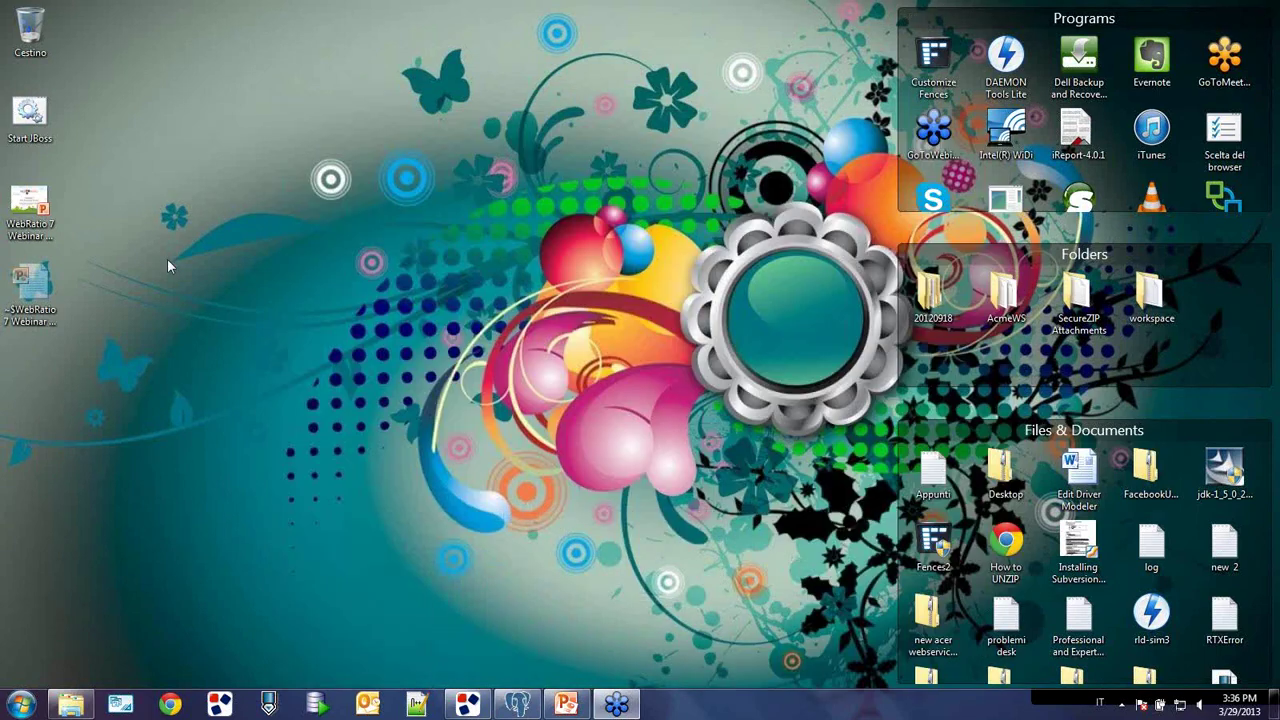
- Start the JBoss server with the Start JBoss shortcut and enlarge its console window to follow the startup log
double_click(49, 130)
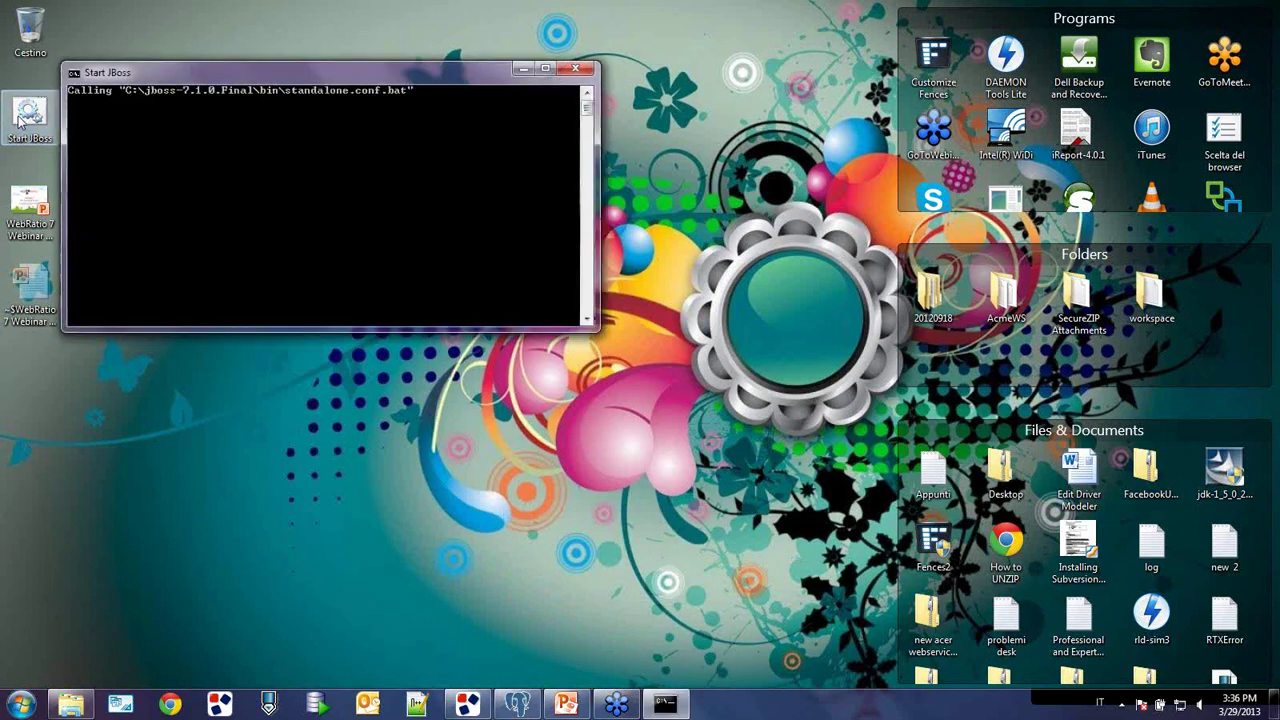
left_click_drag(130, 63, 126, 24)
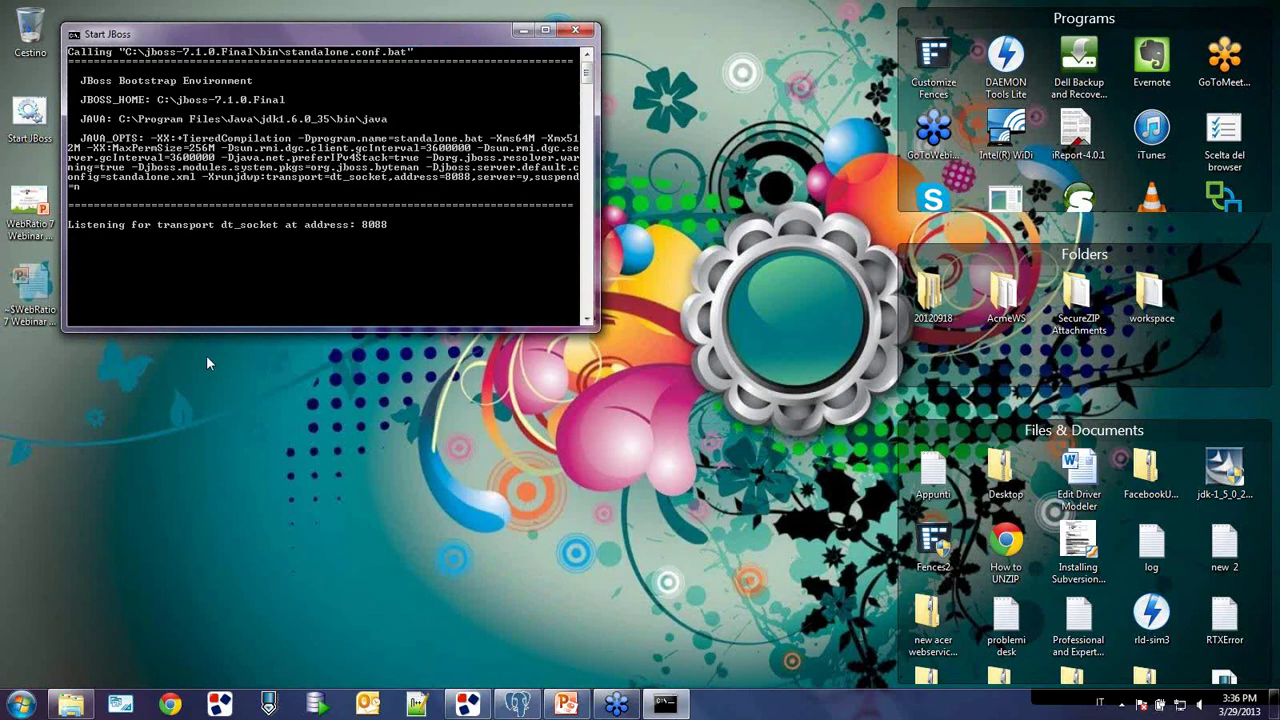
left_click_drag(211, 332, 178, 608)
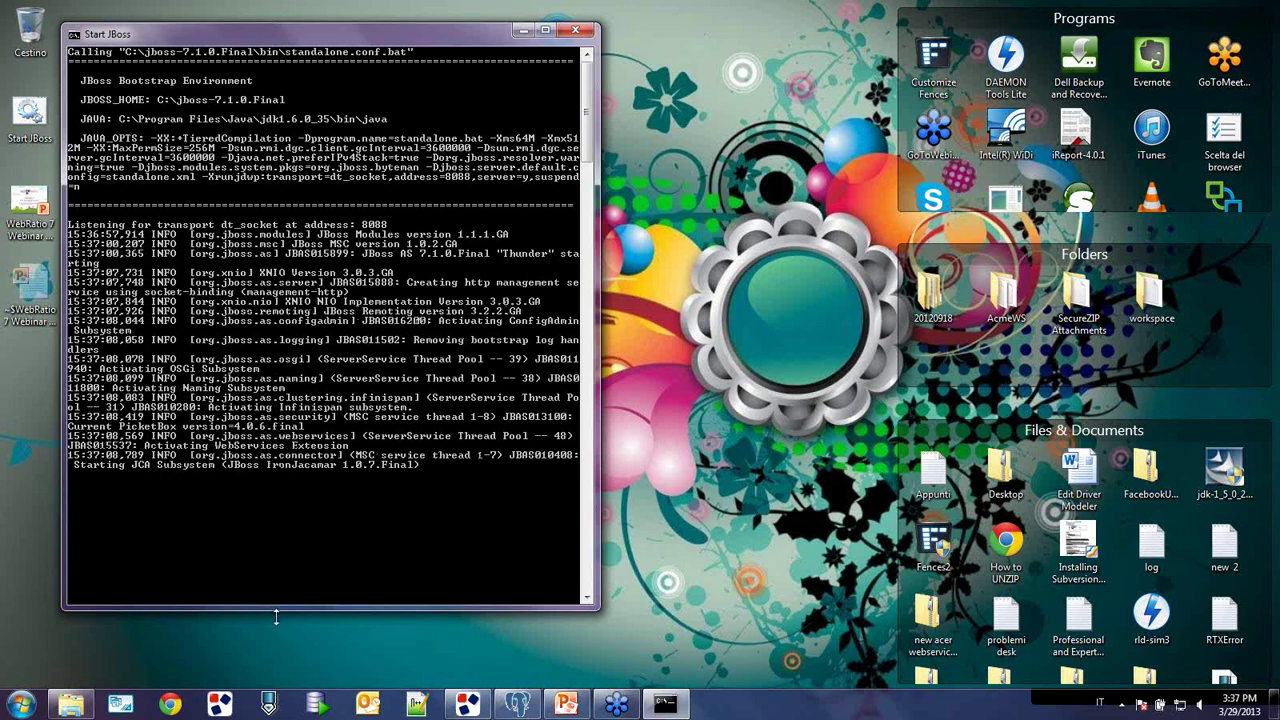
left_click_drag(276, 617, 271, 639)
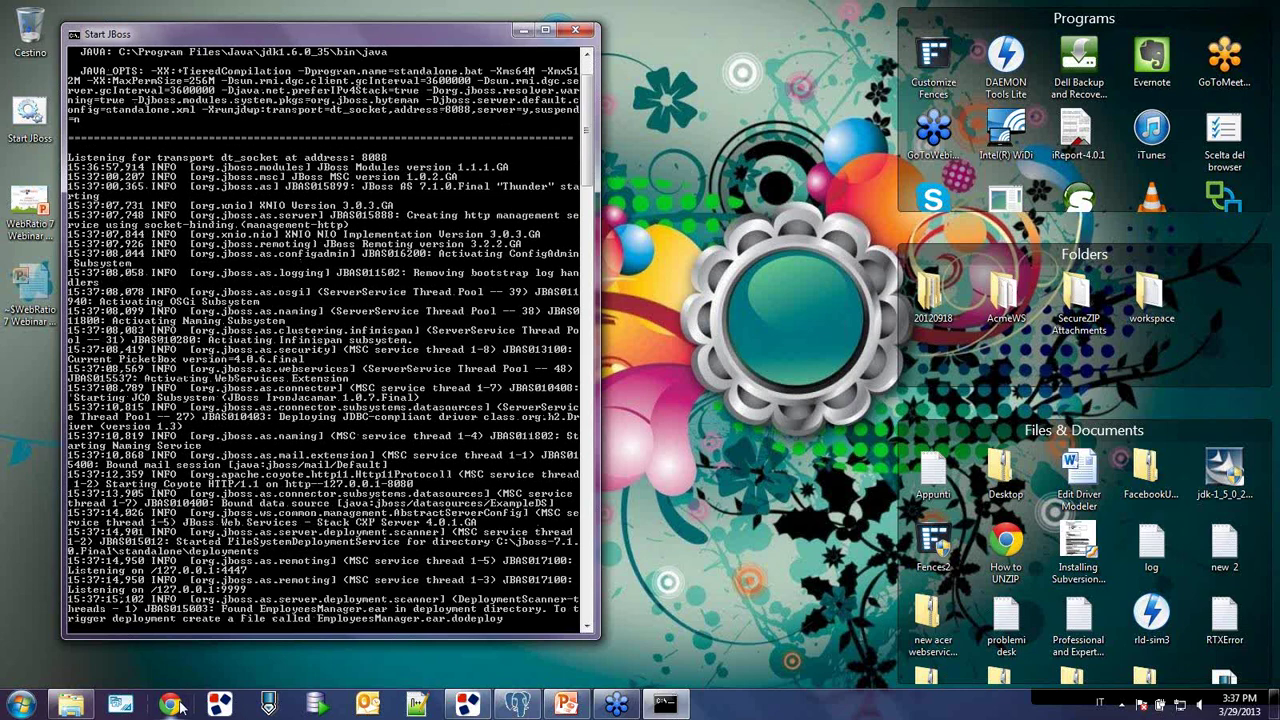
- Switch to Chrome and load the JBoss server's start page at localhost:8080
left_click(174, 705)
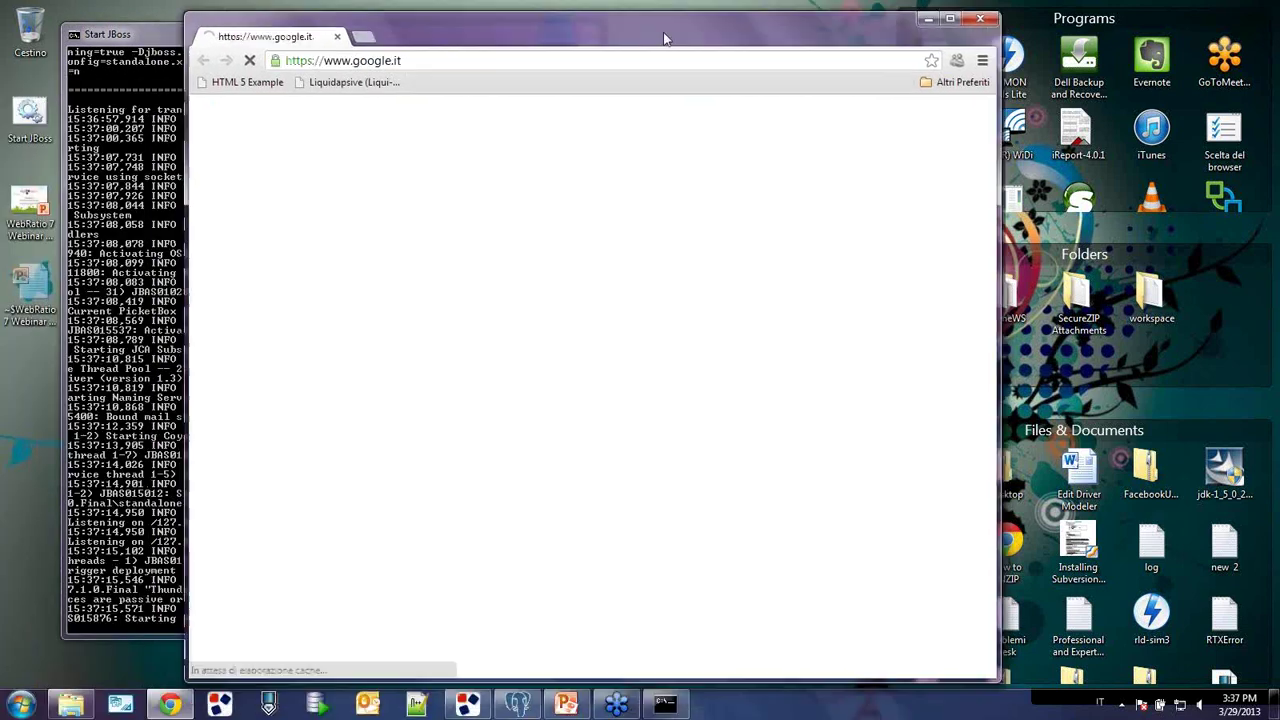
left_click(612, 51)
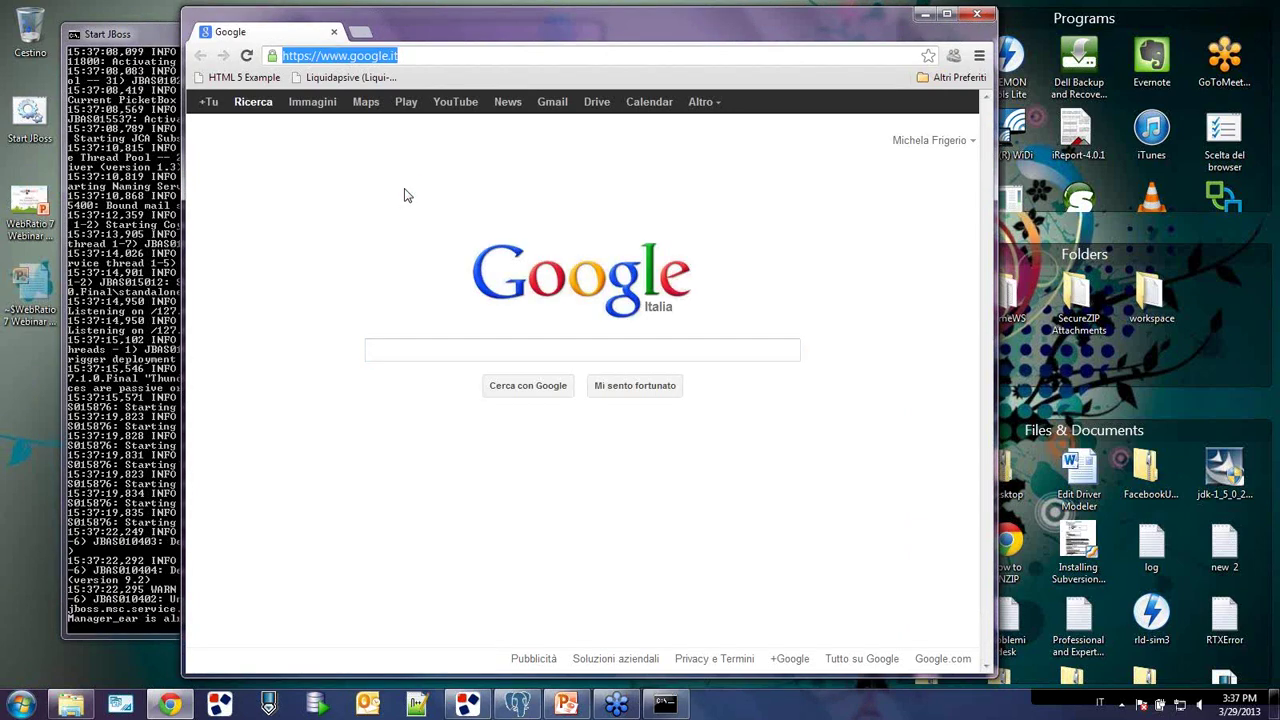
type("lo")
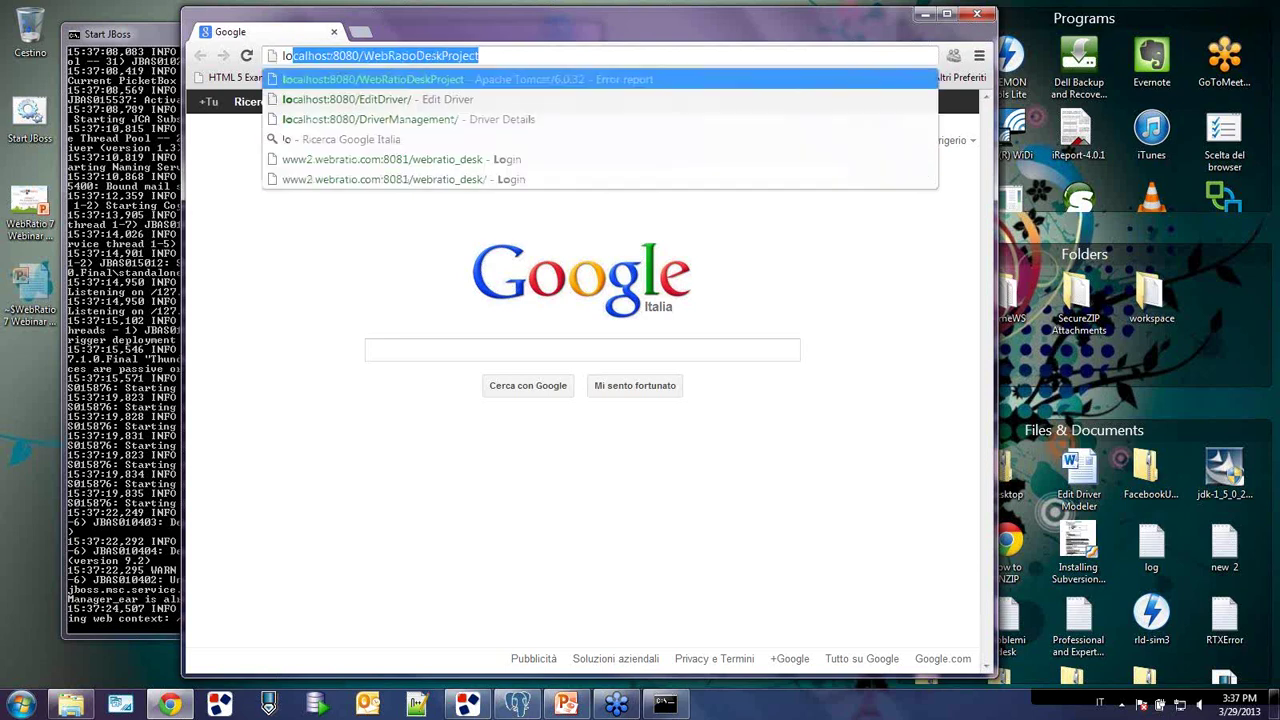
type("calhost:8080/WebRatioDeskProj")
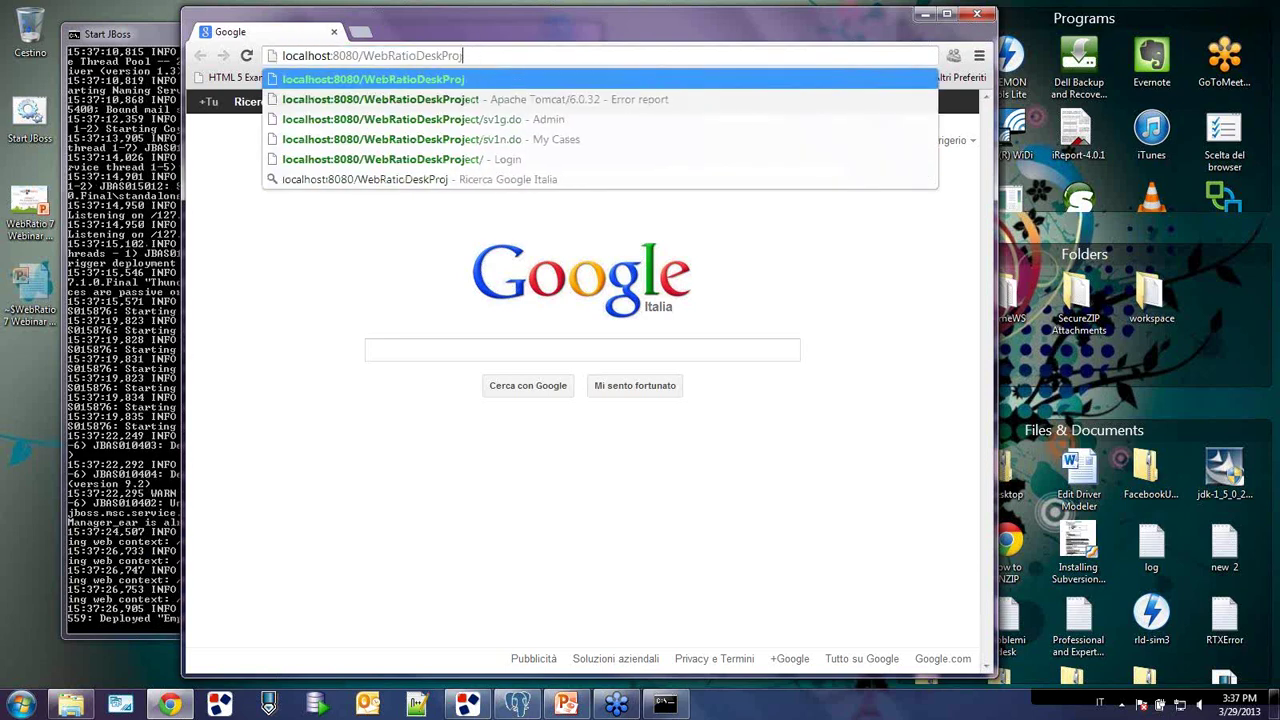
key("BackSpace")
key("BackSpace")
key("BackSpace")
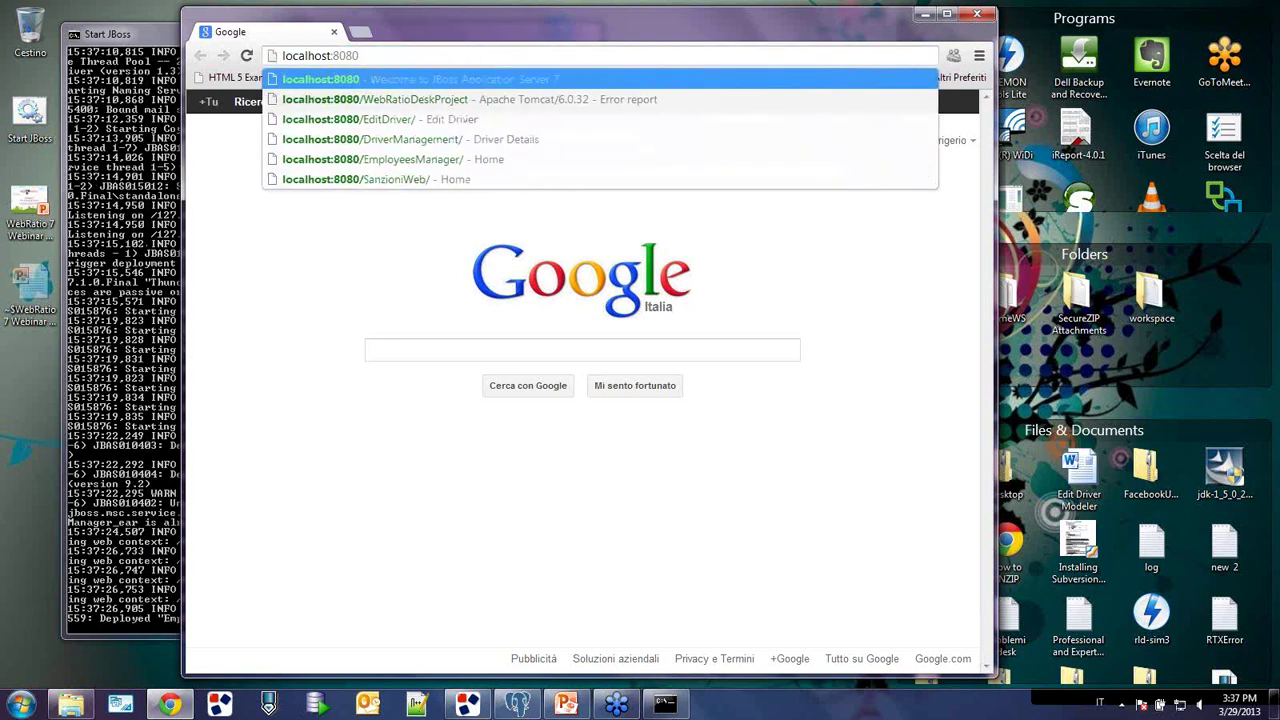
key("Return")
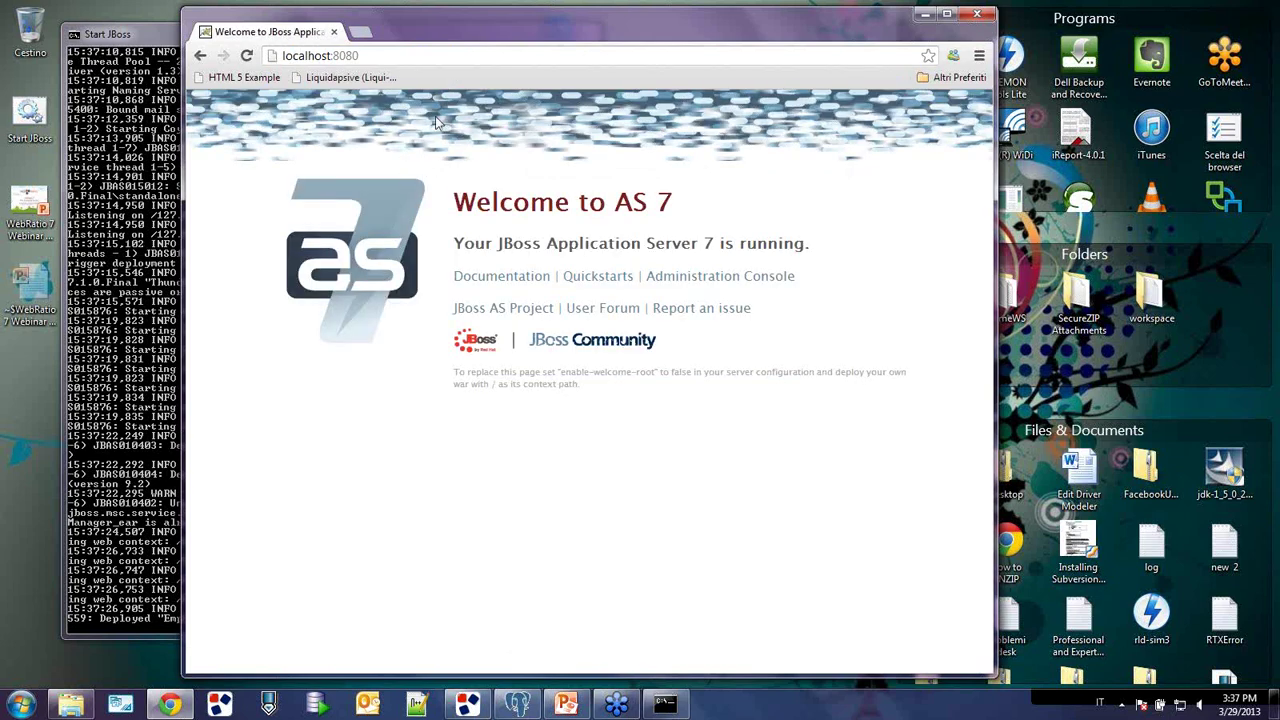
- Load the deployed application at localhost:8080/EmployeesManager and highlight the Administration part of the resulting address
left_click(440, 55)
left_click(454, 55)
type("/")
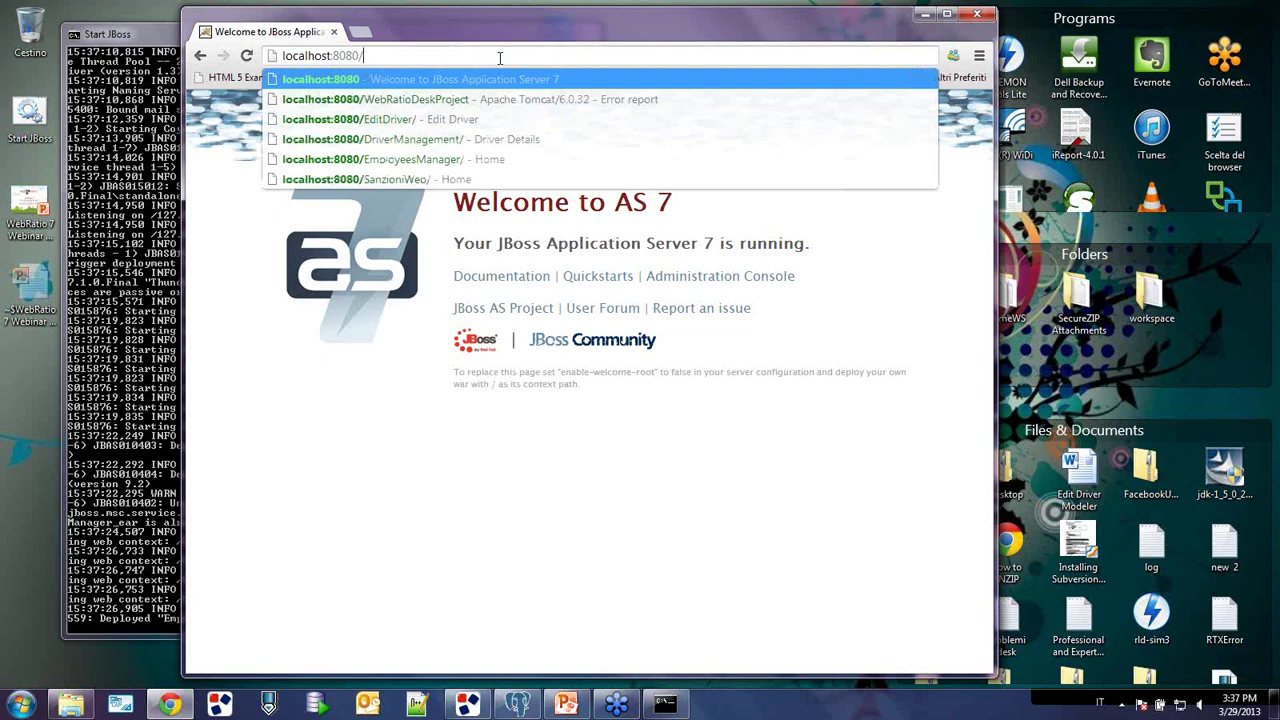
left_click(481, 708)
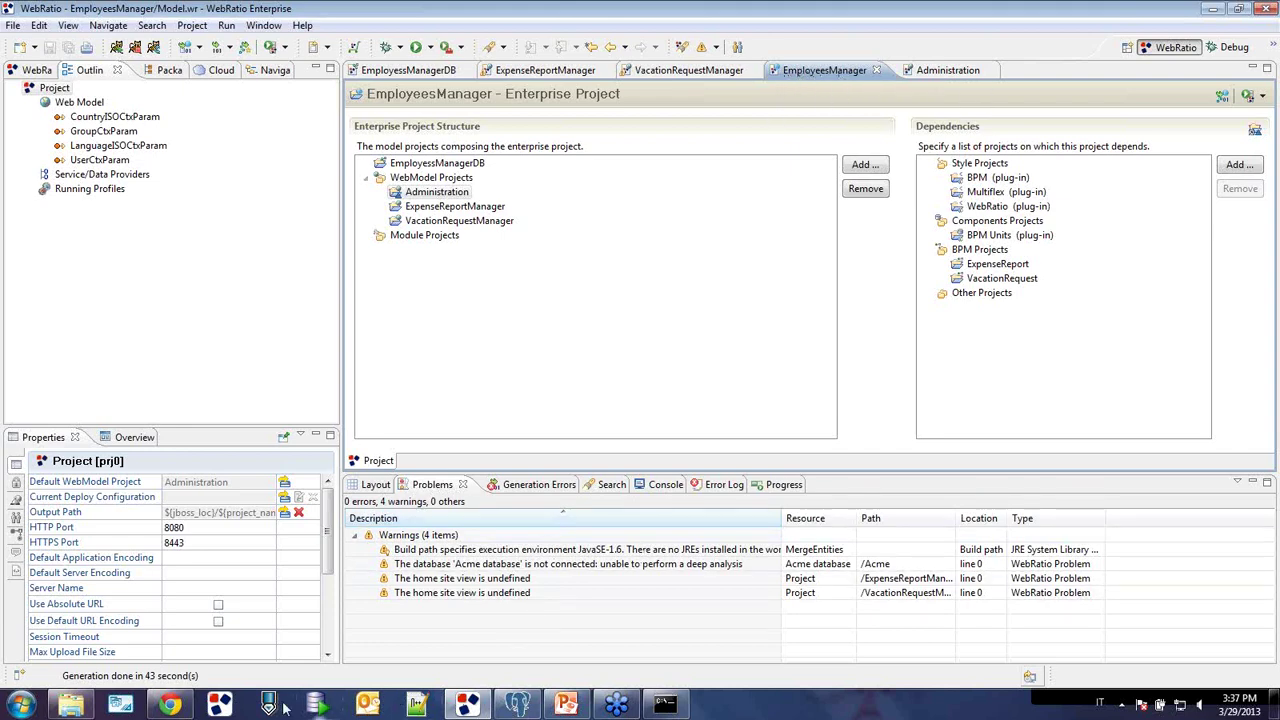
left_click(170, 705)
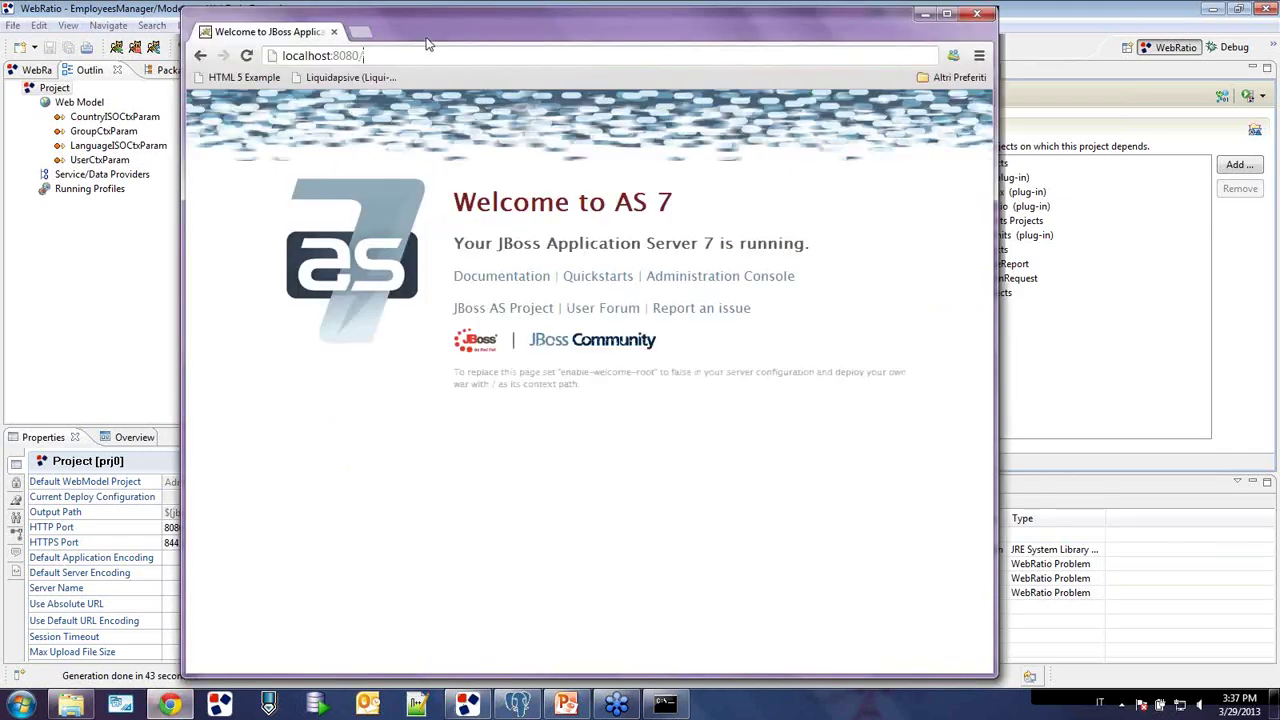
type("EmployeesManager")
key("Return")
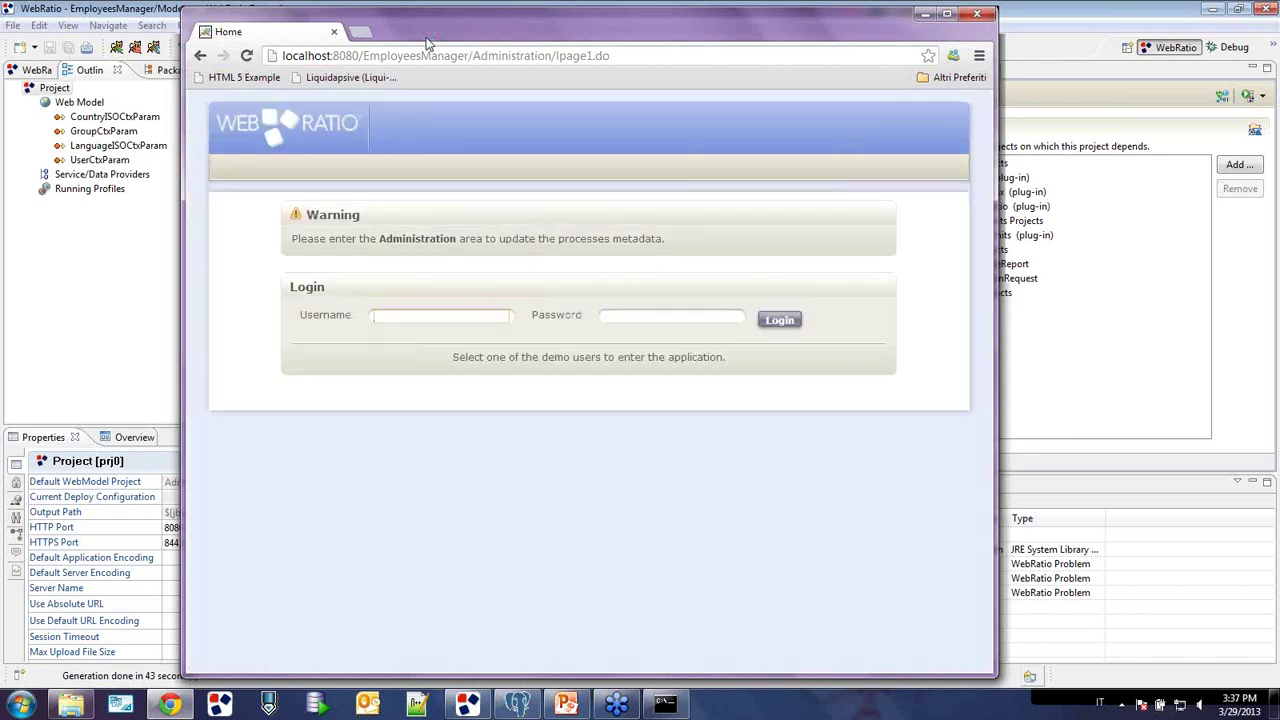
left_click_drag(472, 60, 551, 63)
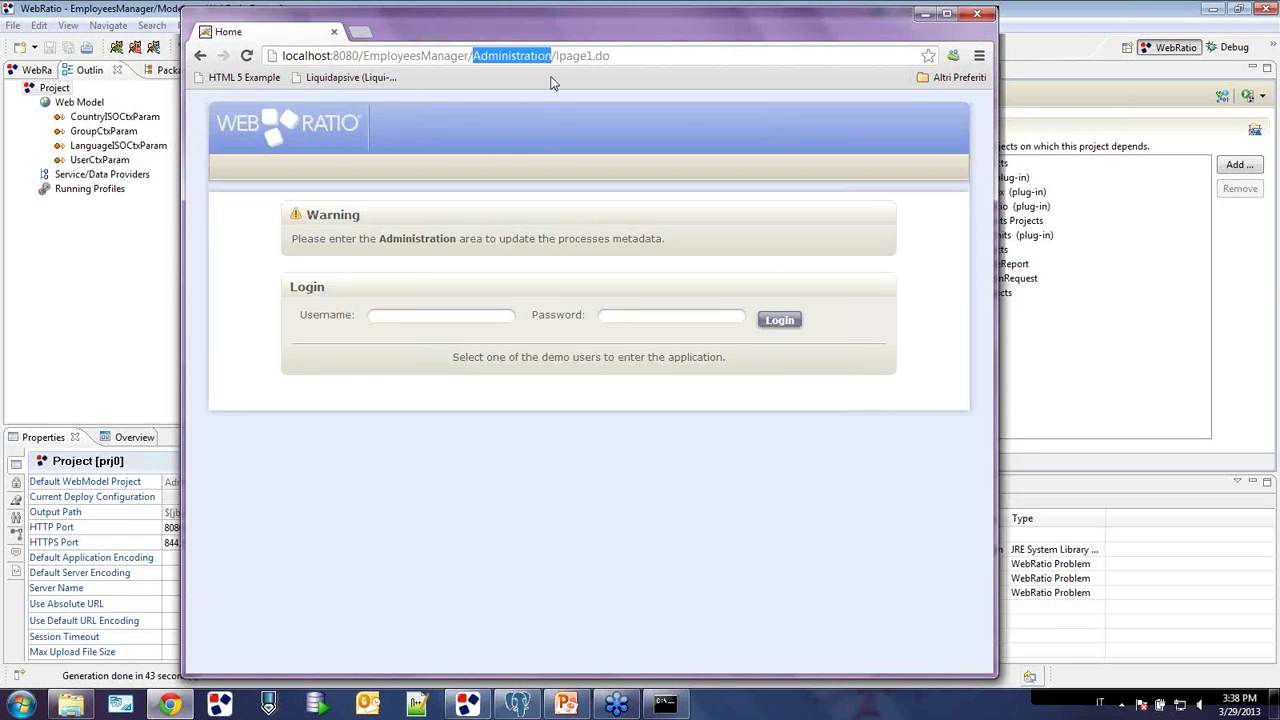
left_click(556, 60)
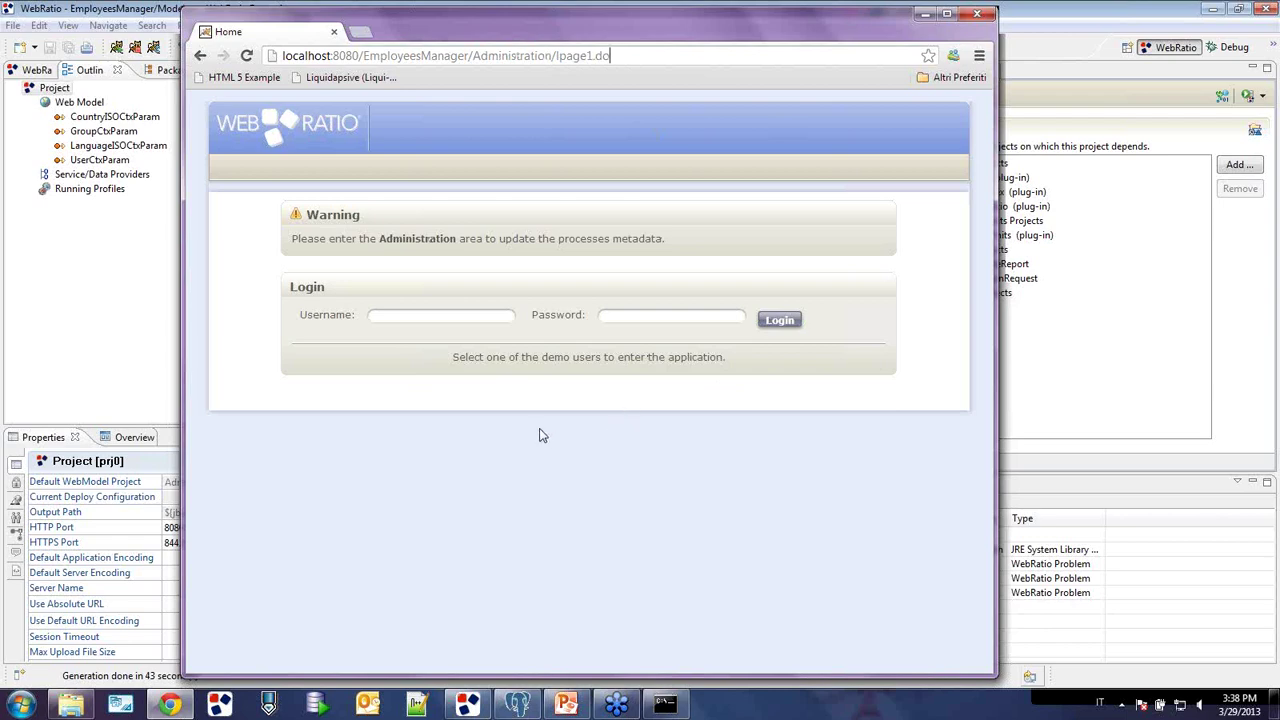
- Enter the Administration area and update the metadata of all listed processes, Expense Report and Vacation Request
left_click(424, 248)
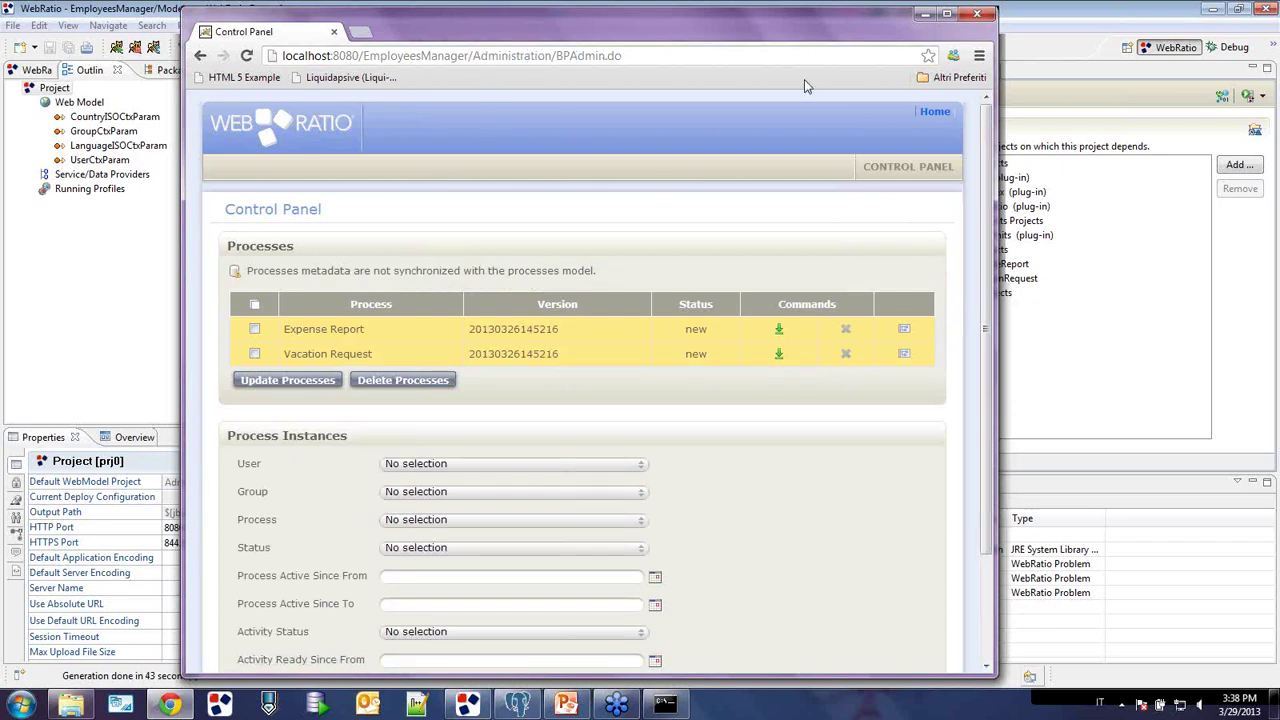
left_click(255, 305)
left_click(296, 381)
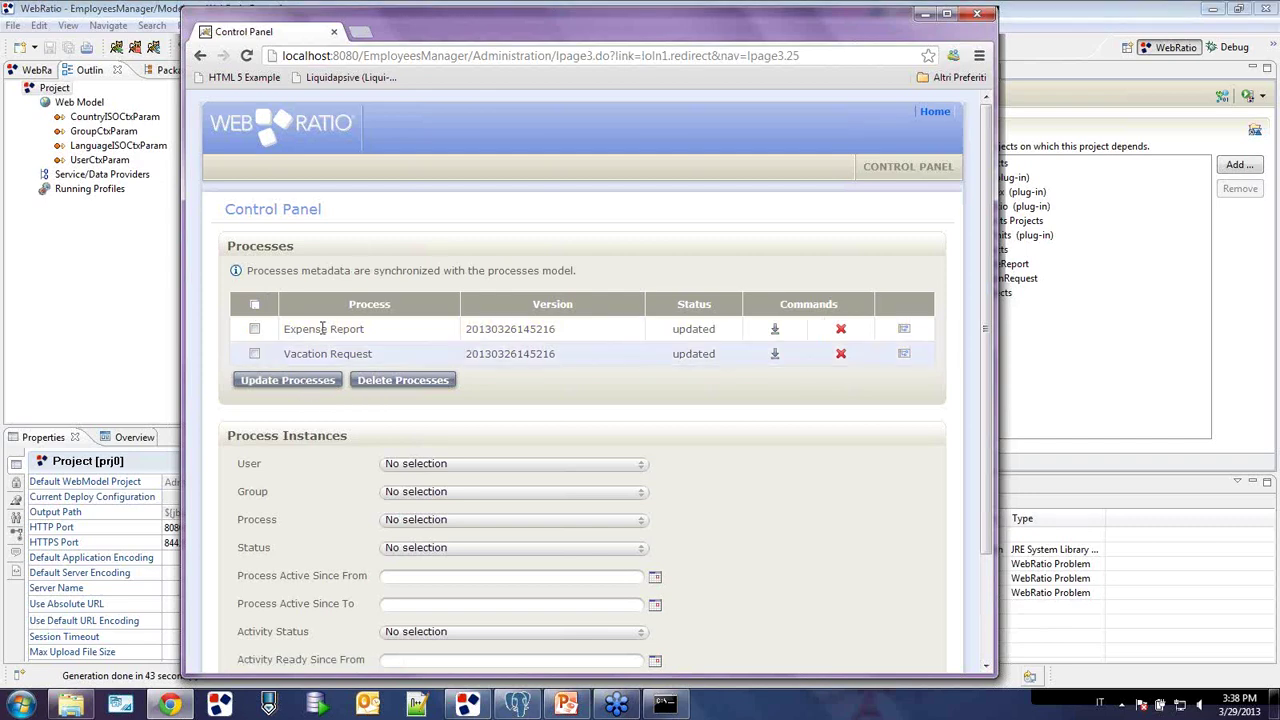
- Return to the home page, log in as the first Employee demo user and start a new expense report
left_click(319, 132)
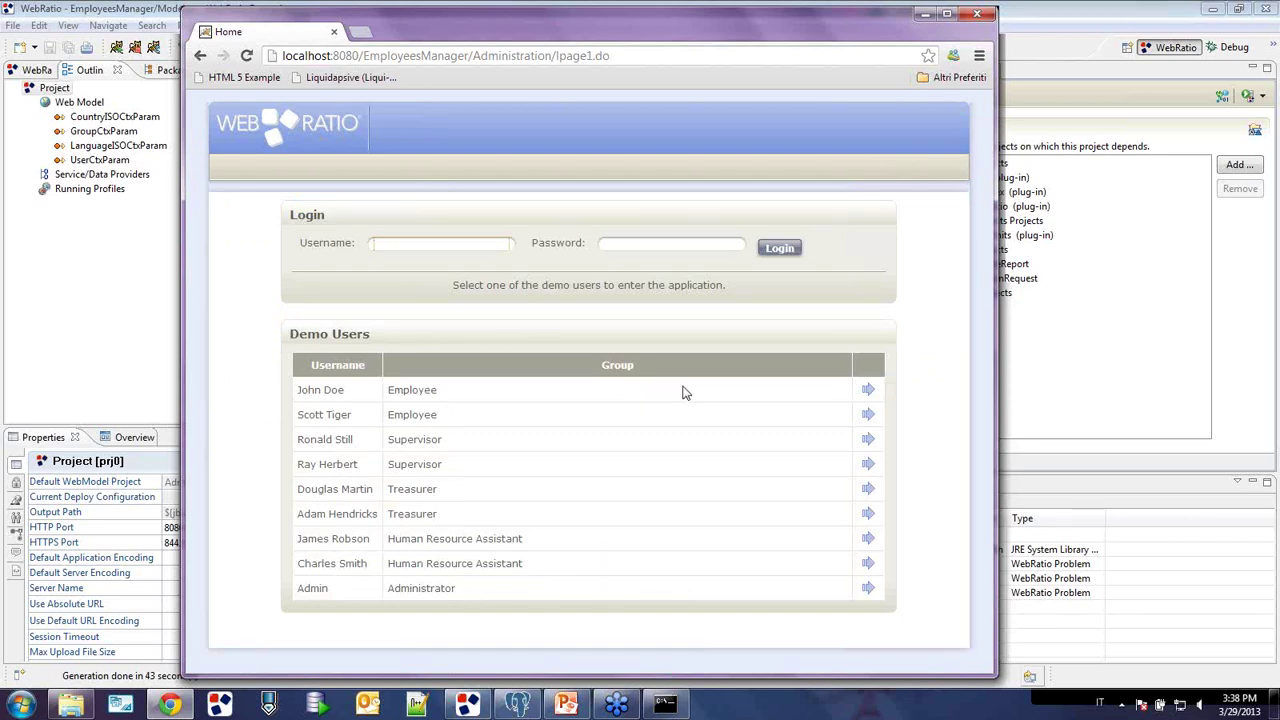
left_click(868, 390)
left_click(781, 249)
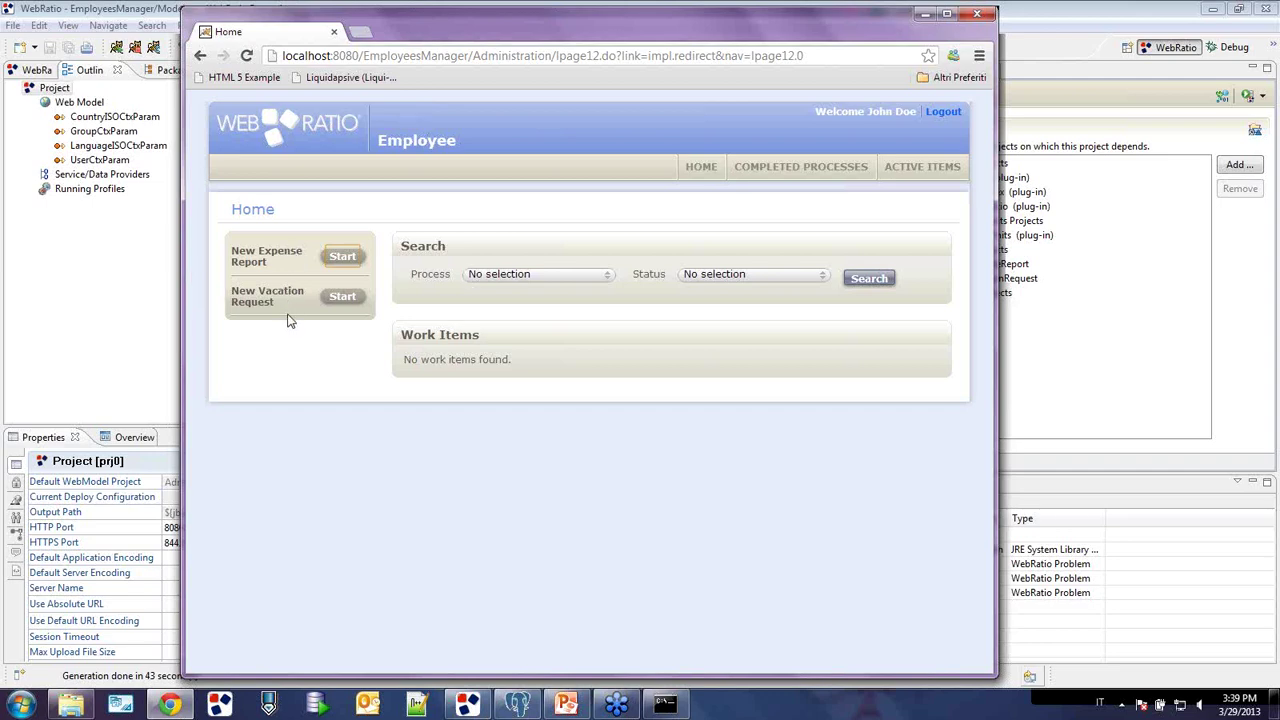
left_click(343, 257)
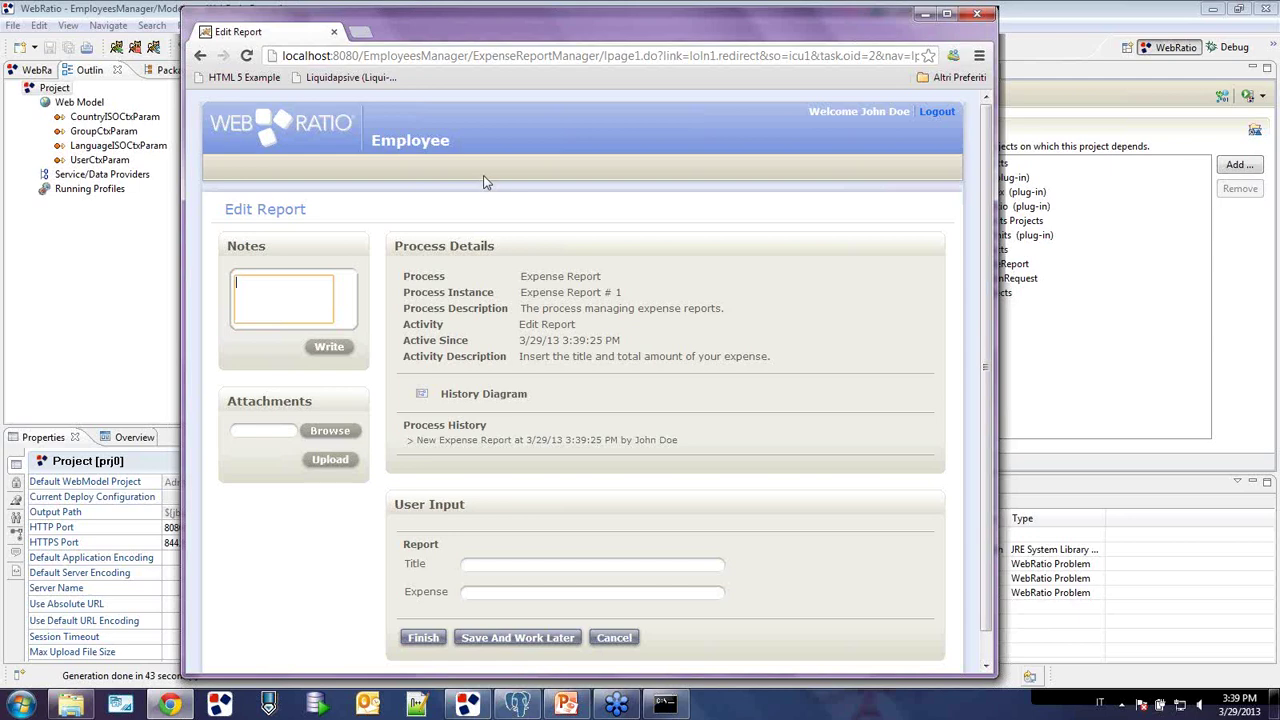
- Fill in the report with the title March and an expense of 9000, and mark the Edit Report activity as finished
scroll(483, 175, "down", 1)
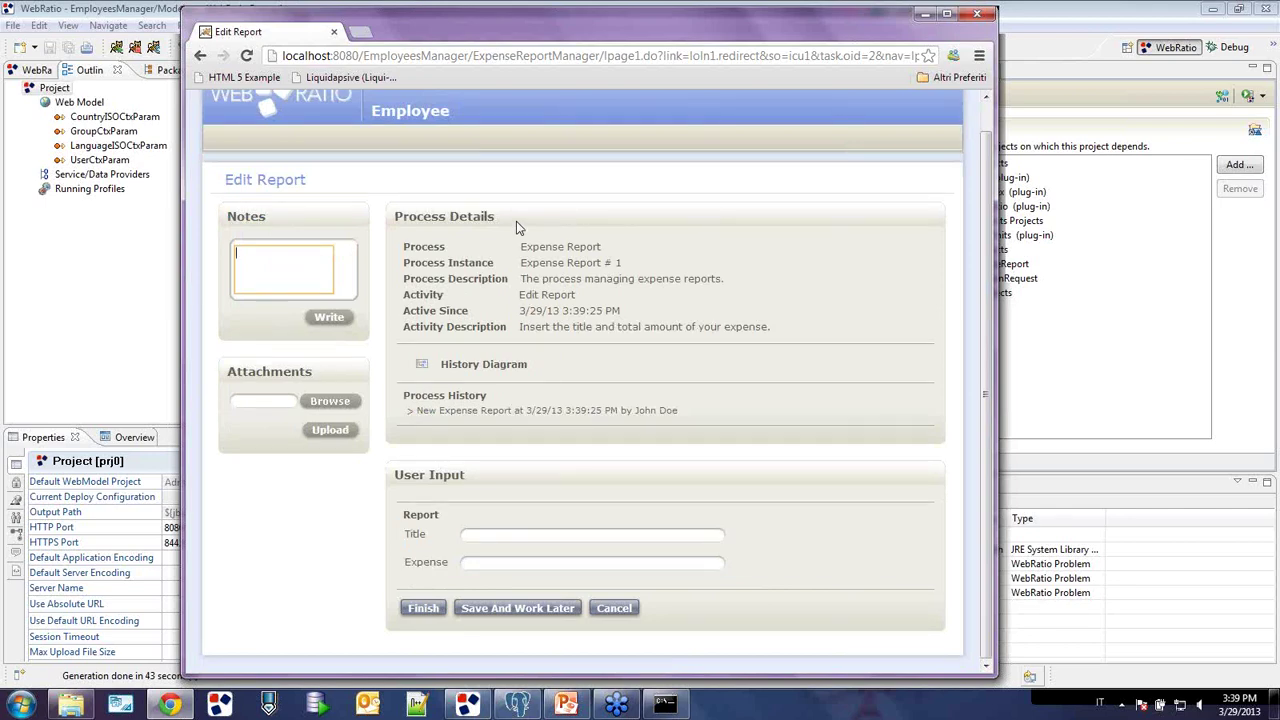
left_click(559, 534)
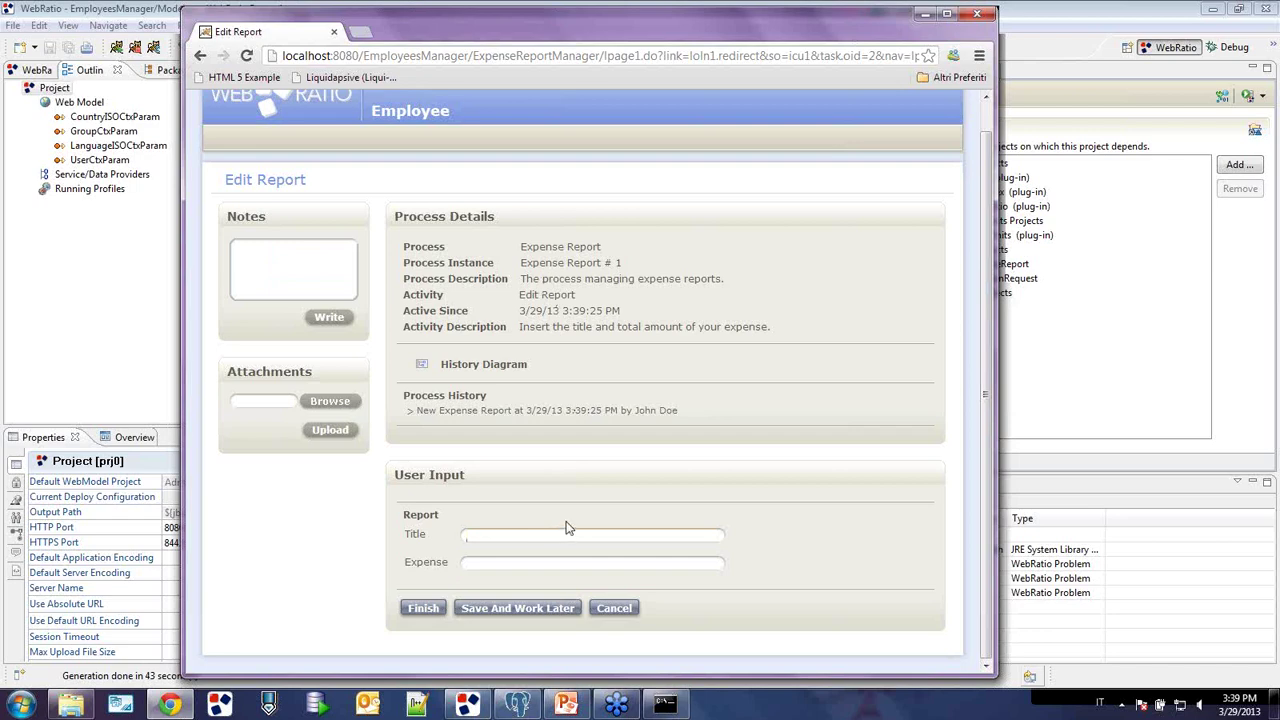
type("M")
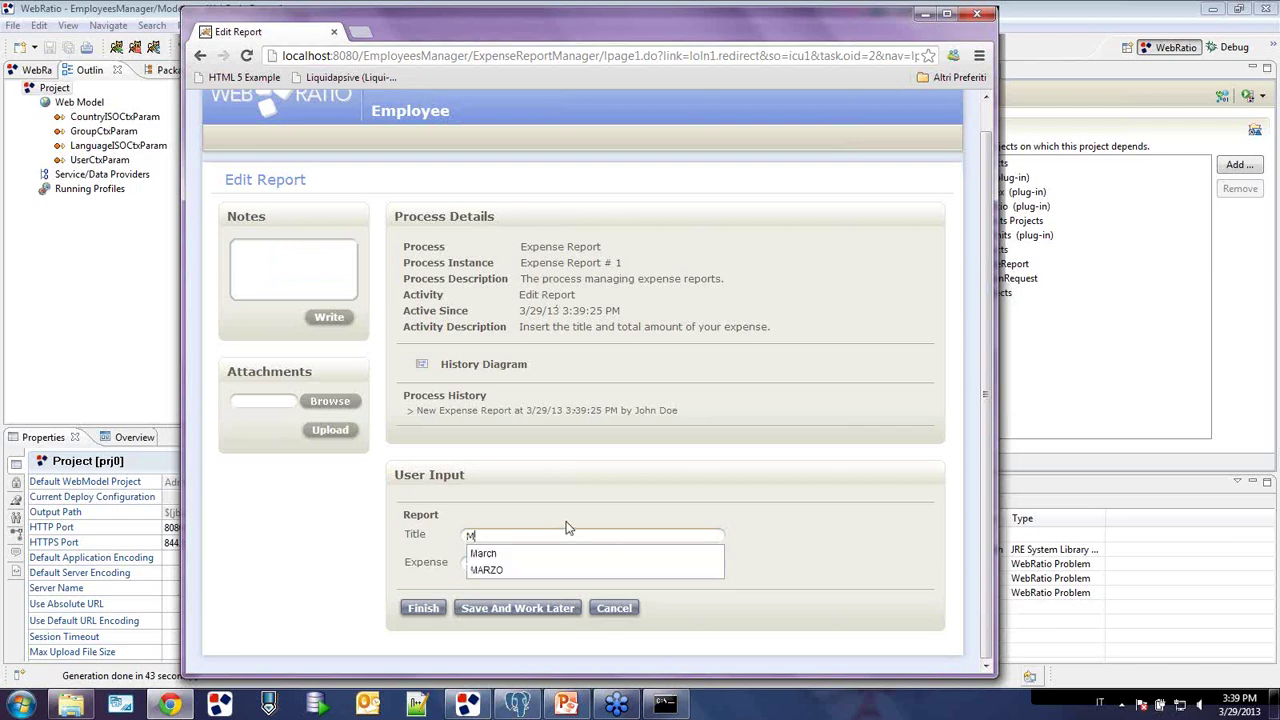
type("arch")
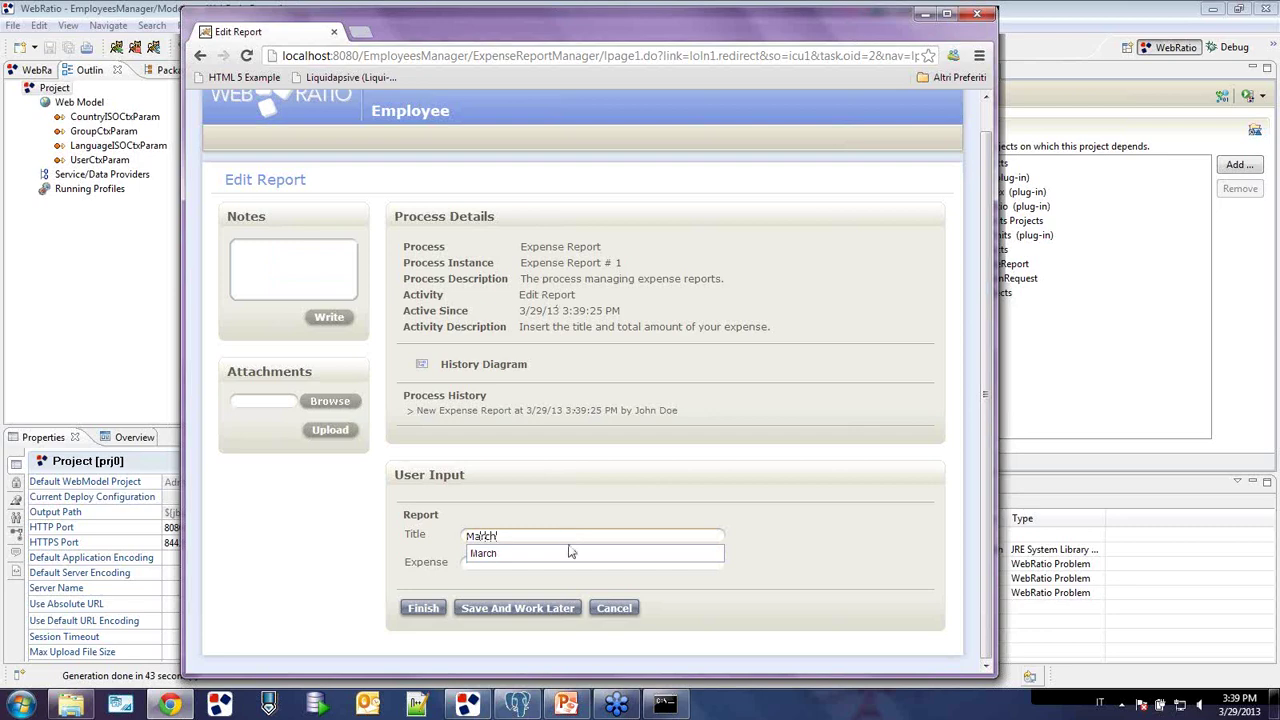
left_click(572, 553)
type("90")
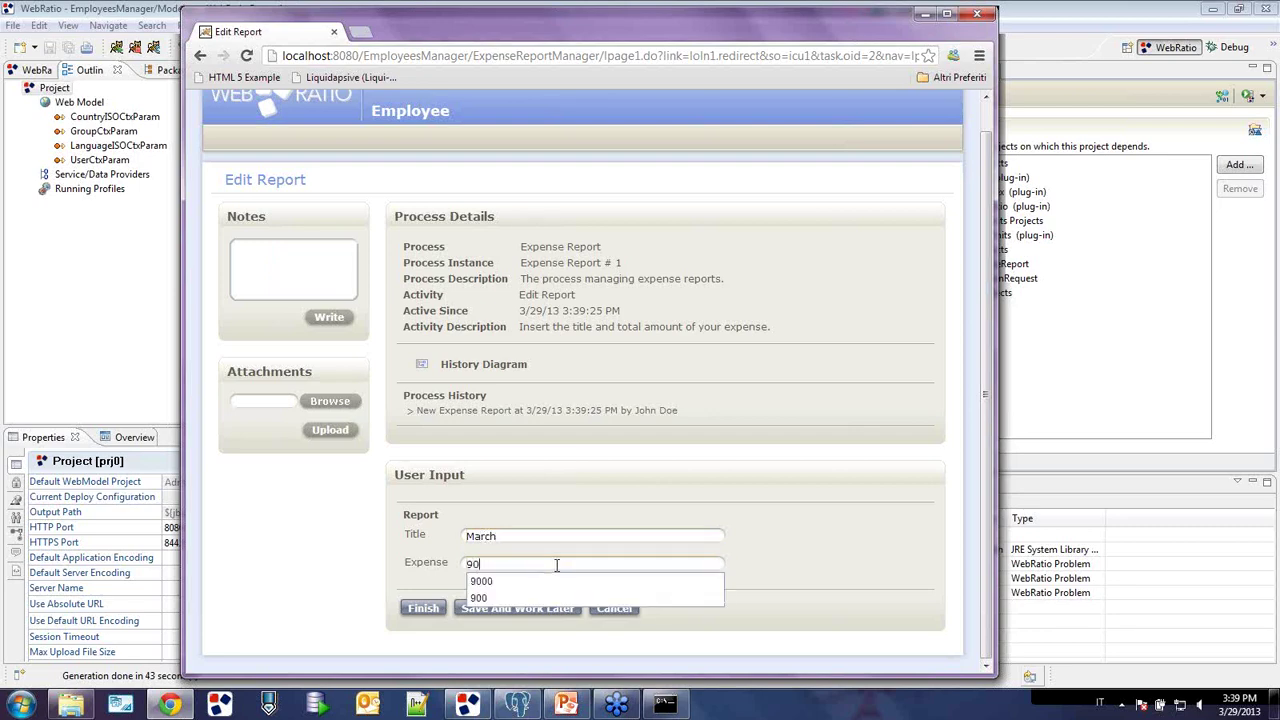
type("00")
left_click(612, 508)
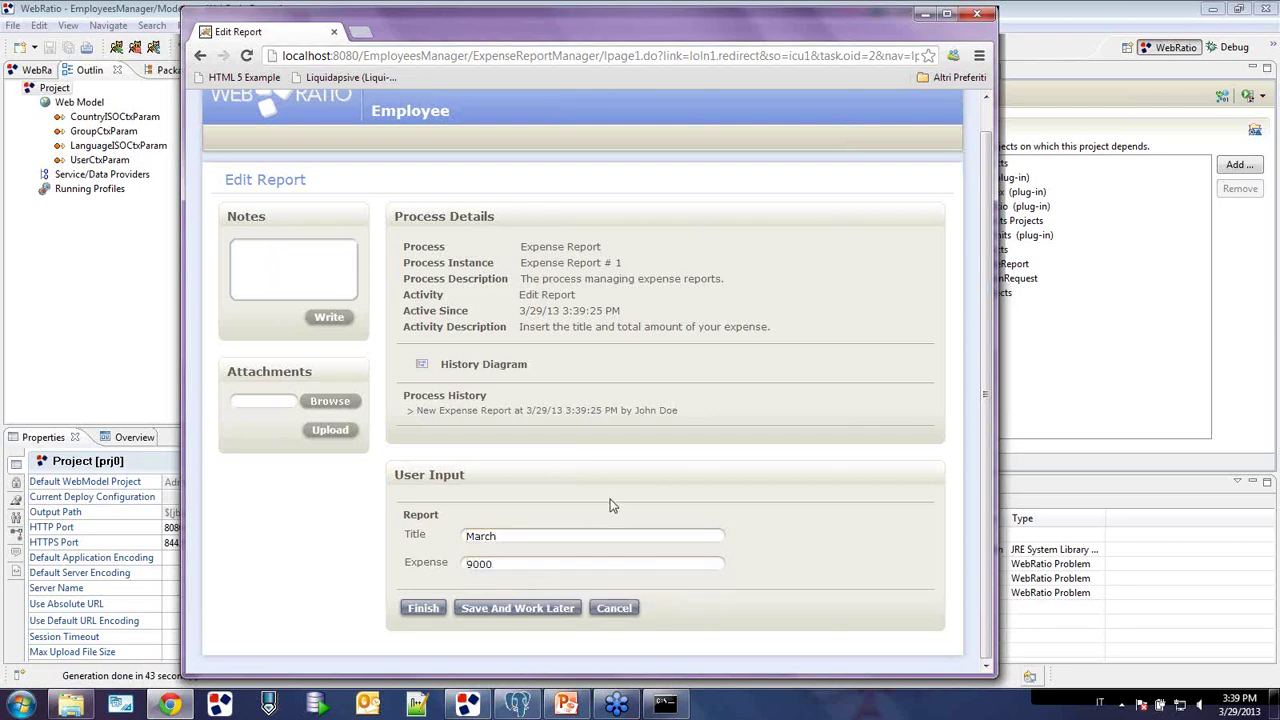
left_click(410, 615)
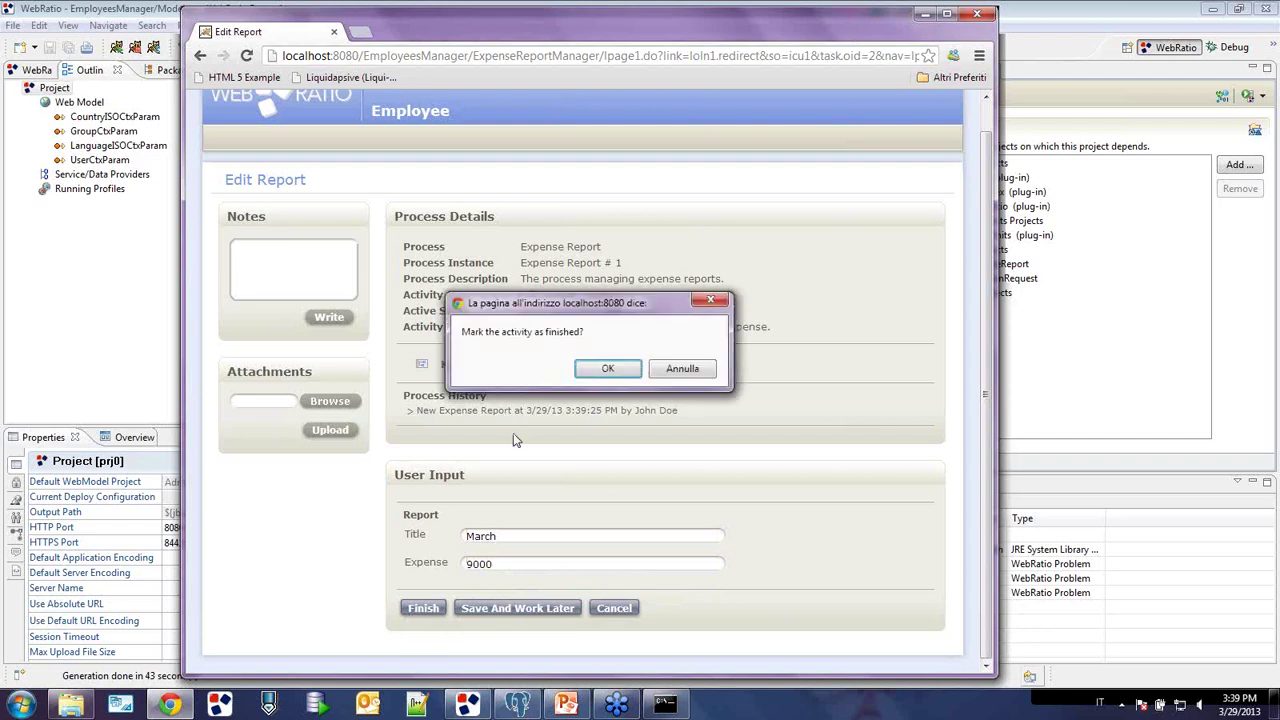
left_click(585, 372)
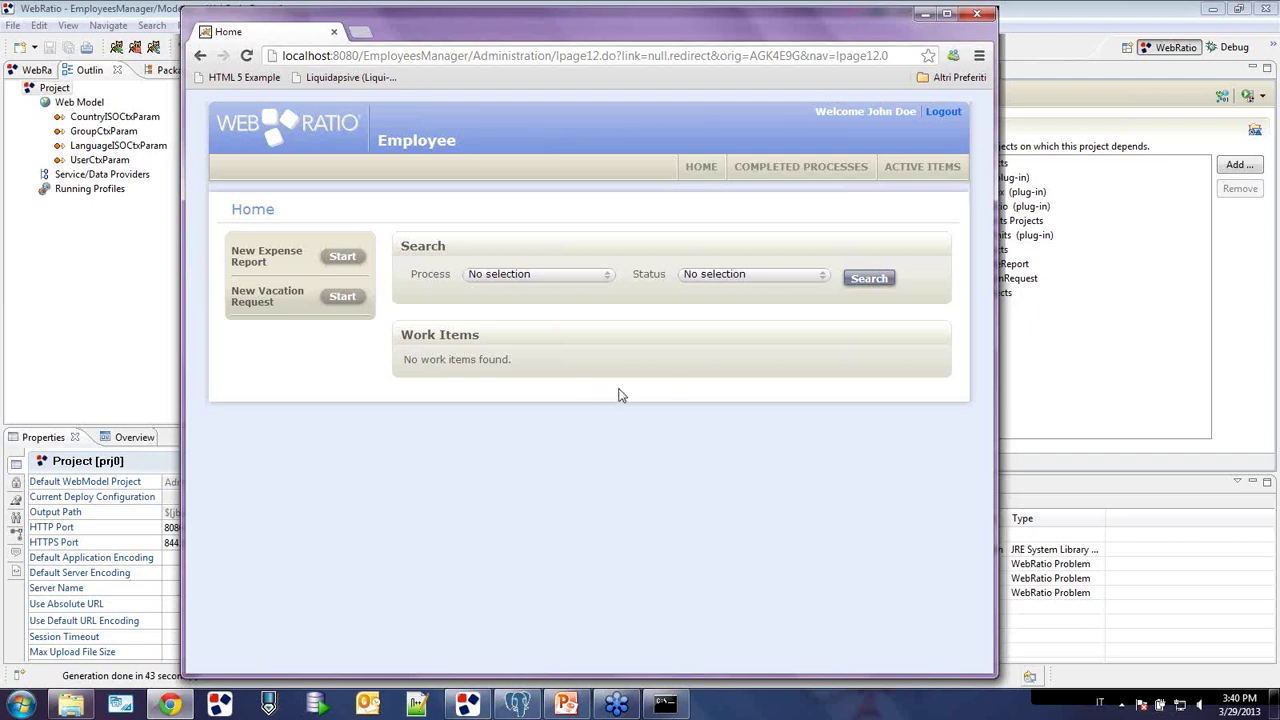
- Switch to WebRatio and open the Expense_Report.bpm process model of the ExpenseReport BPM project
left_click(924, 15)
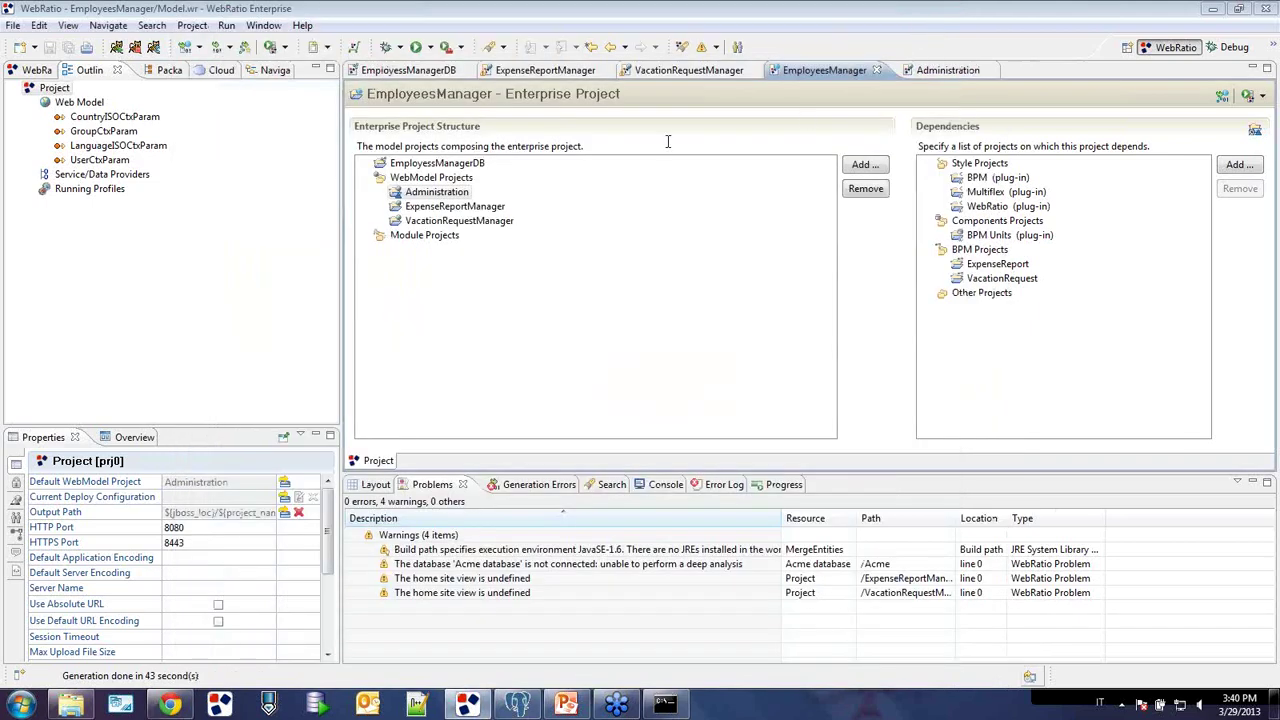
left_click(37, 70)
scroll(100, 268, "down", 1)
left_click(30, 337)
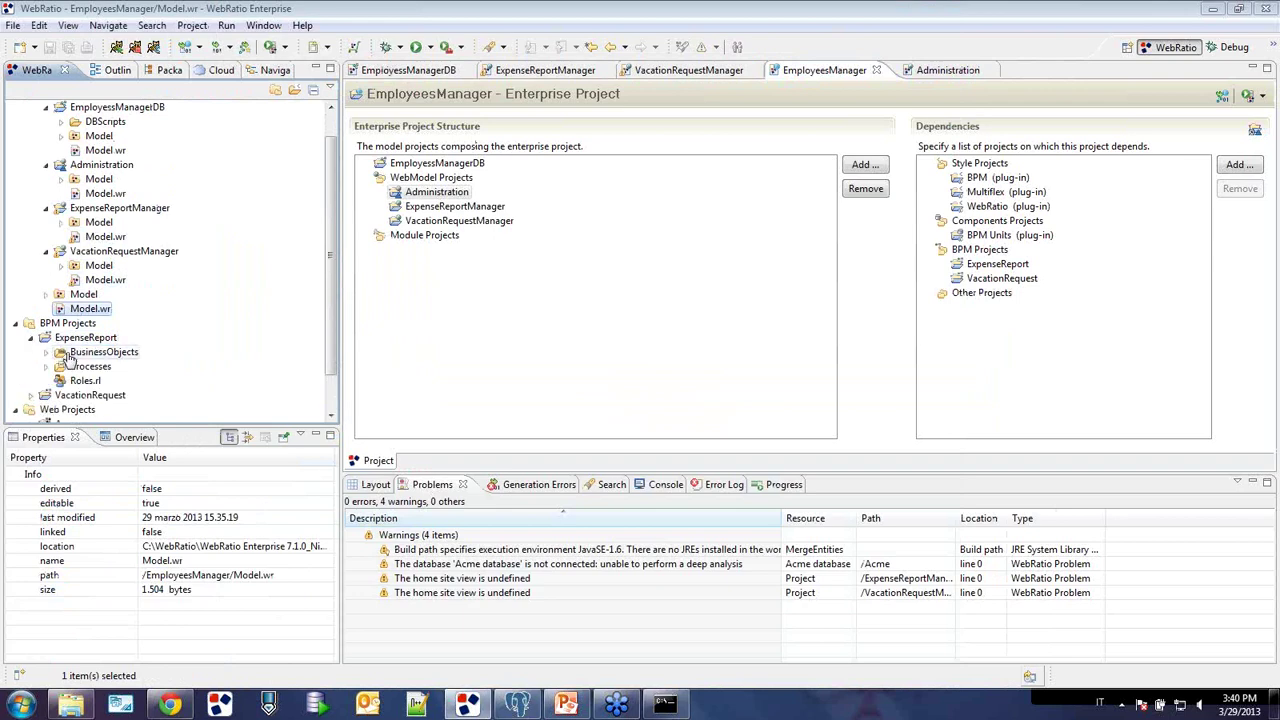
left_click(46, 366)
left_click(120, 381)
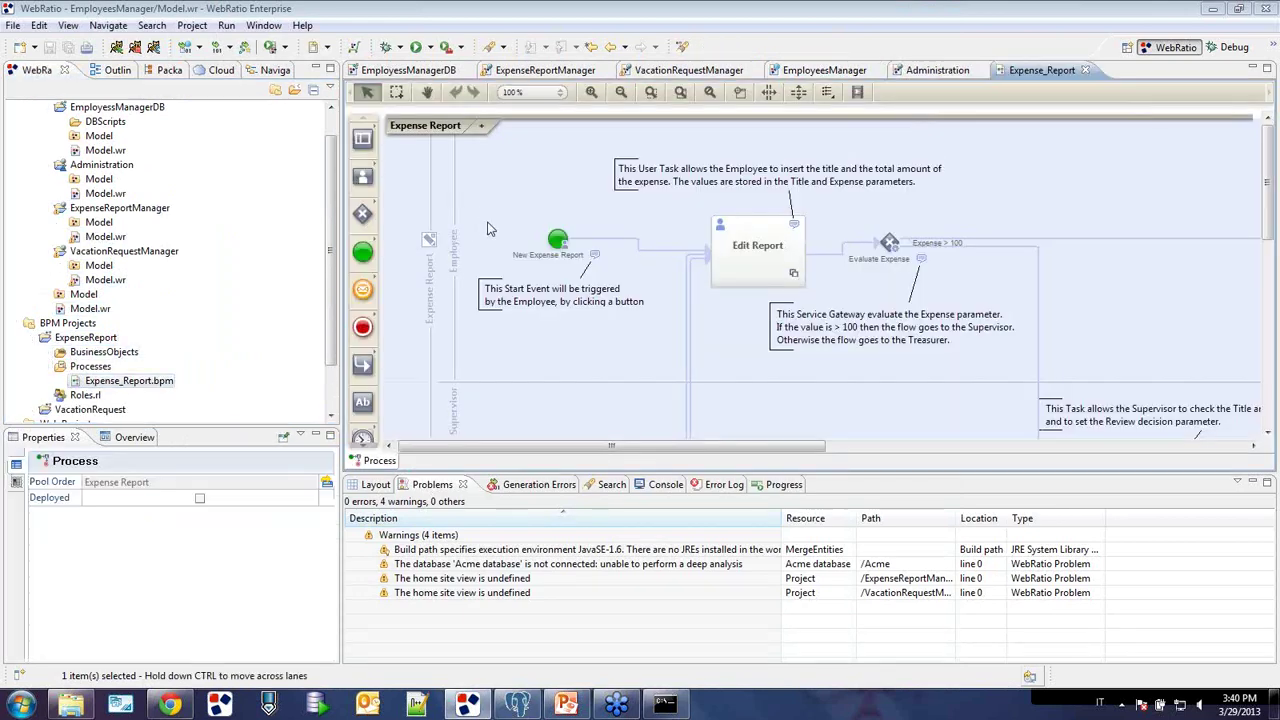
- Examine the Expense Report flow from the Employee's Edit Report task through the Supervisor's Review Report to the Treasurer's Confirm Receipts
left_click(716, 256)
mouse_move(722, 258)
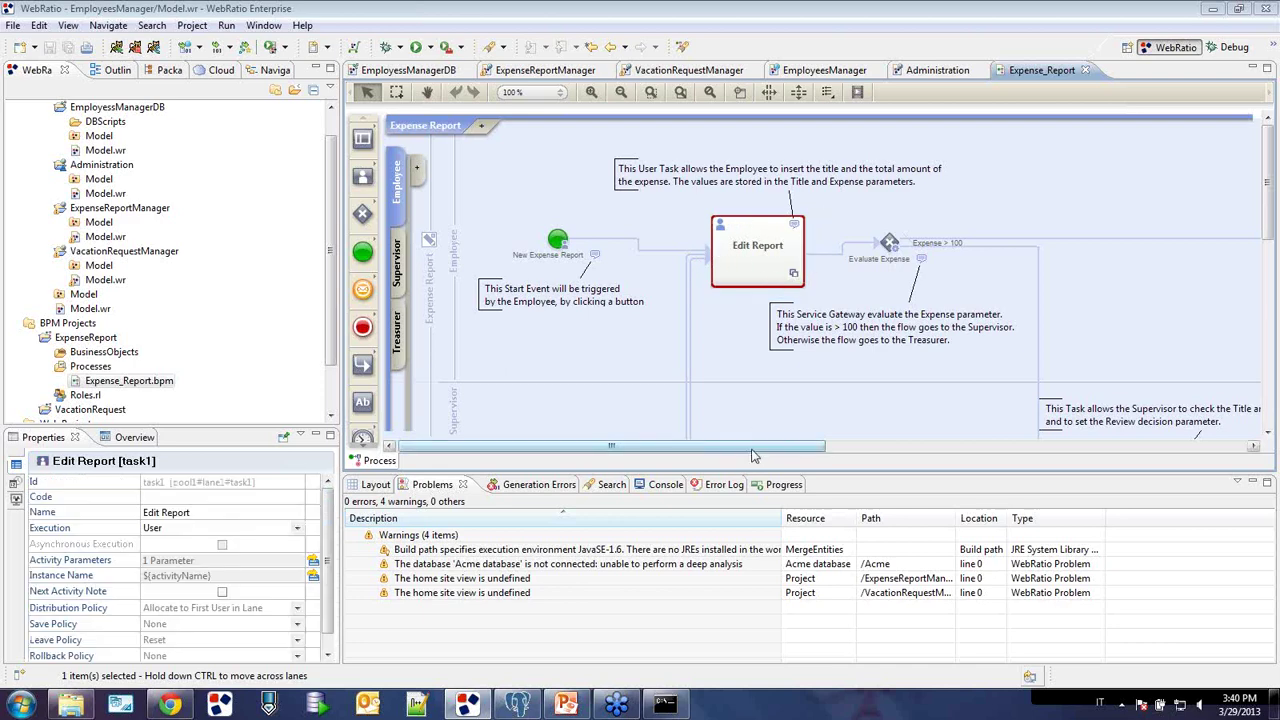
left_click_drag(752, 454, 892, 443)
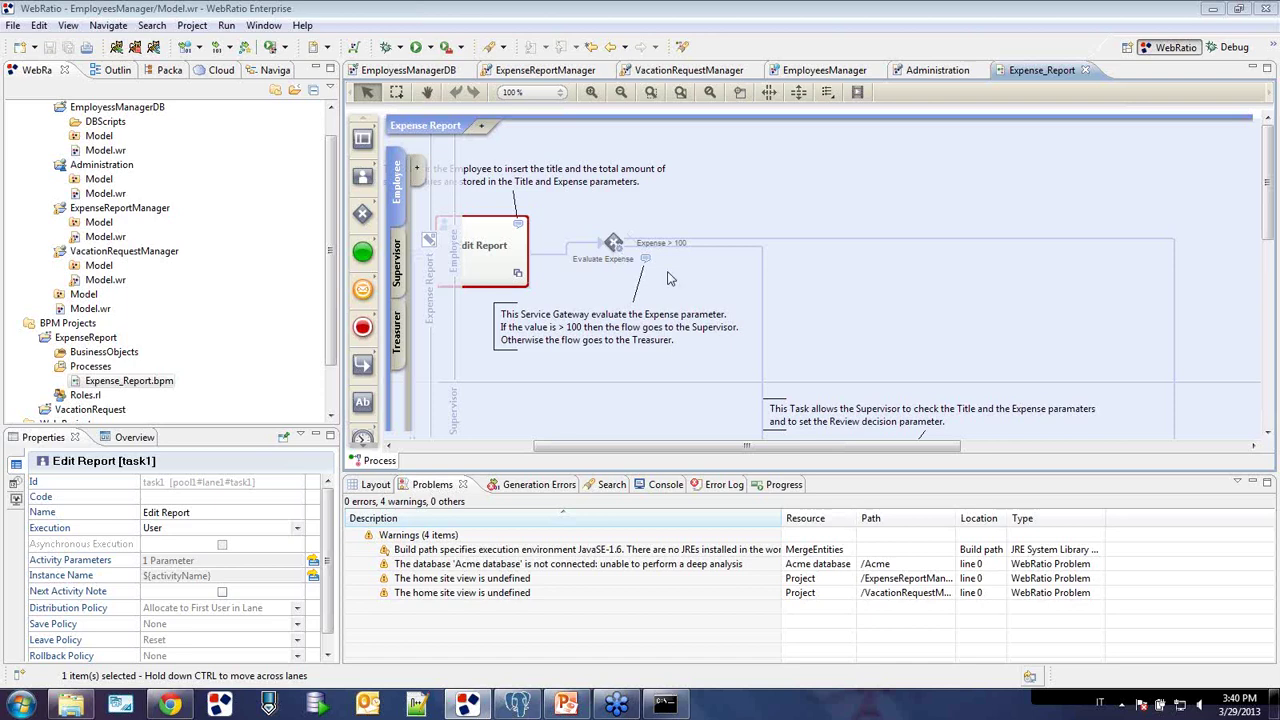
scroll(816, 274, "down", 5)
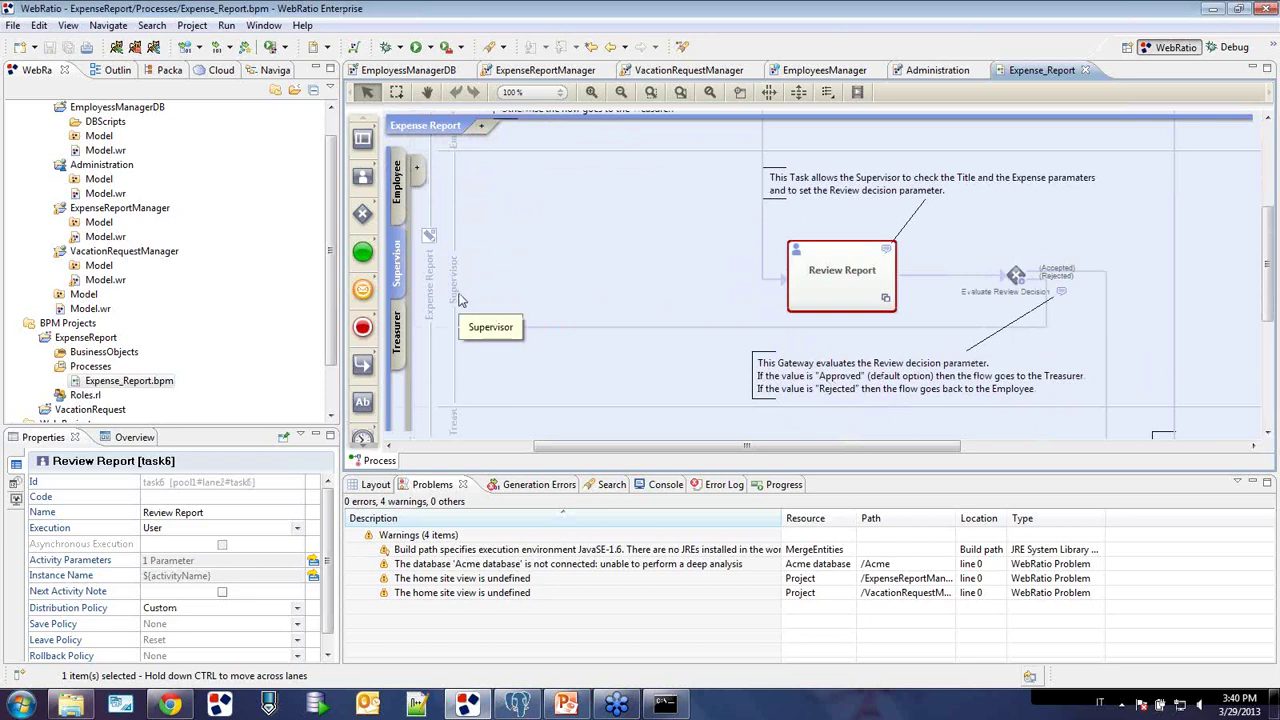
left_click_drag(705, 447, 808, 449)
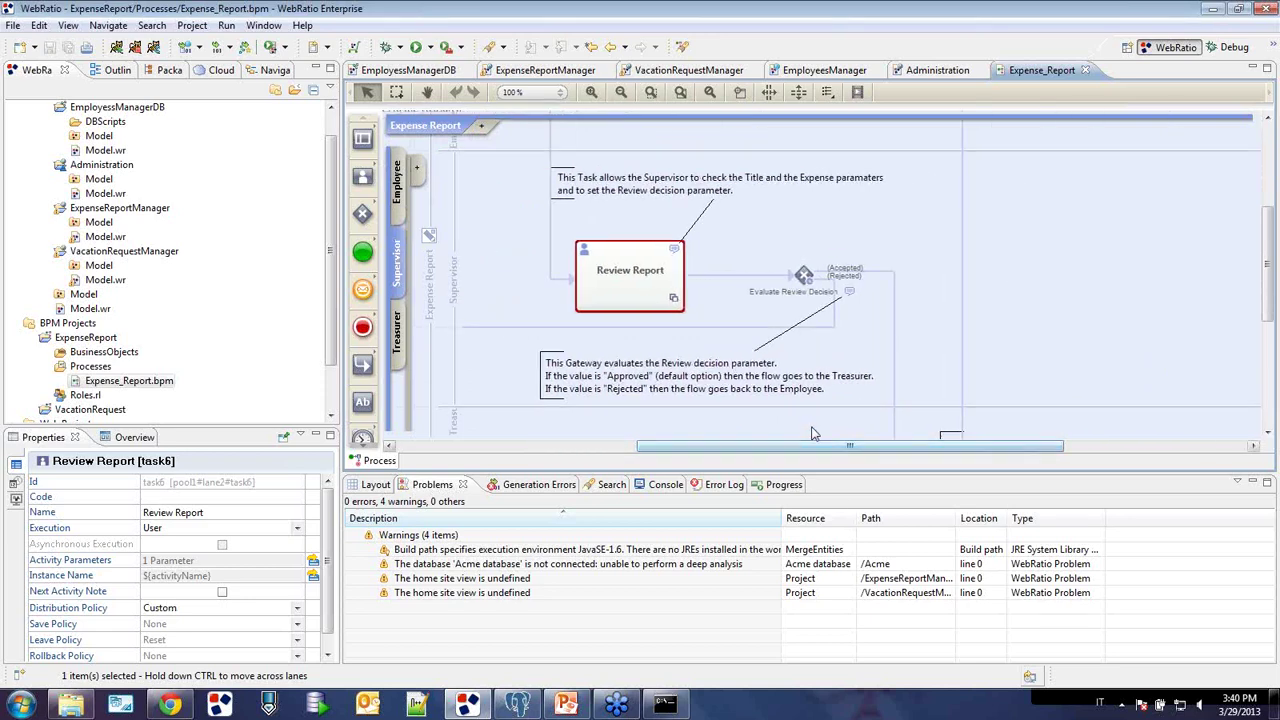
scroll(812, 432, "up", 3)
scroll(812, 432, "up", 2)
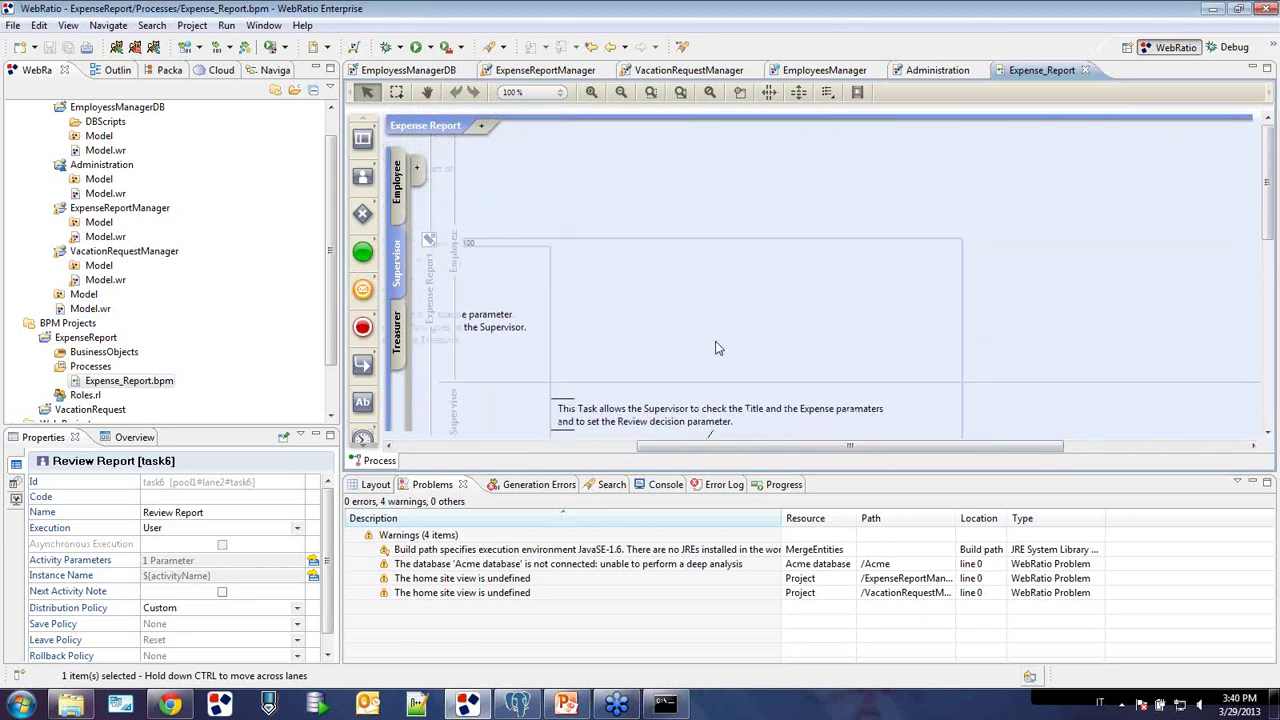
scroll(965, 242, "down", 8)
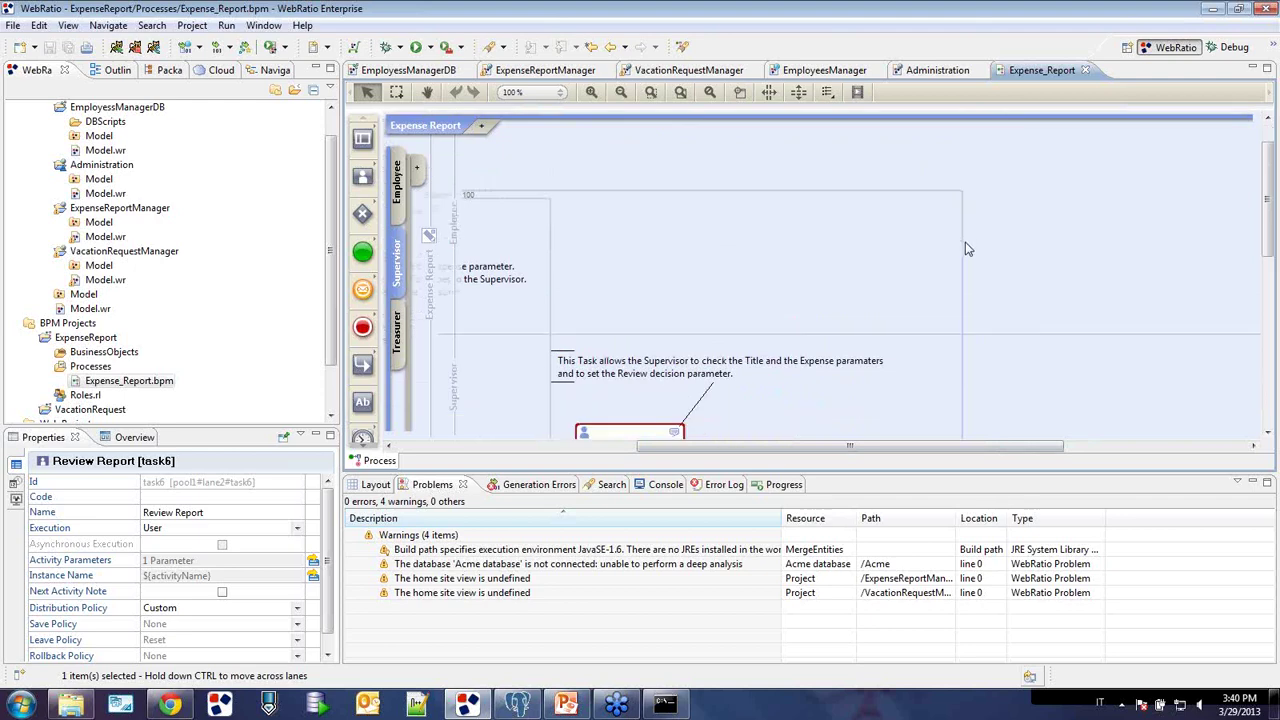
left_click_drag(940, 449, 973, 449)
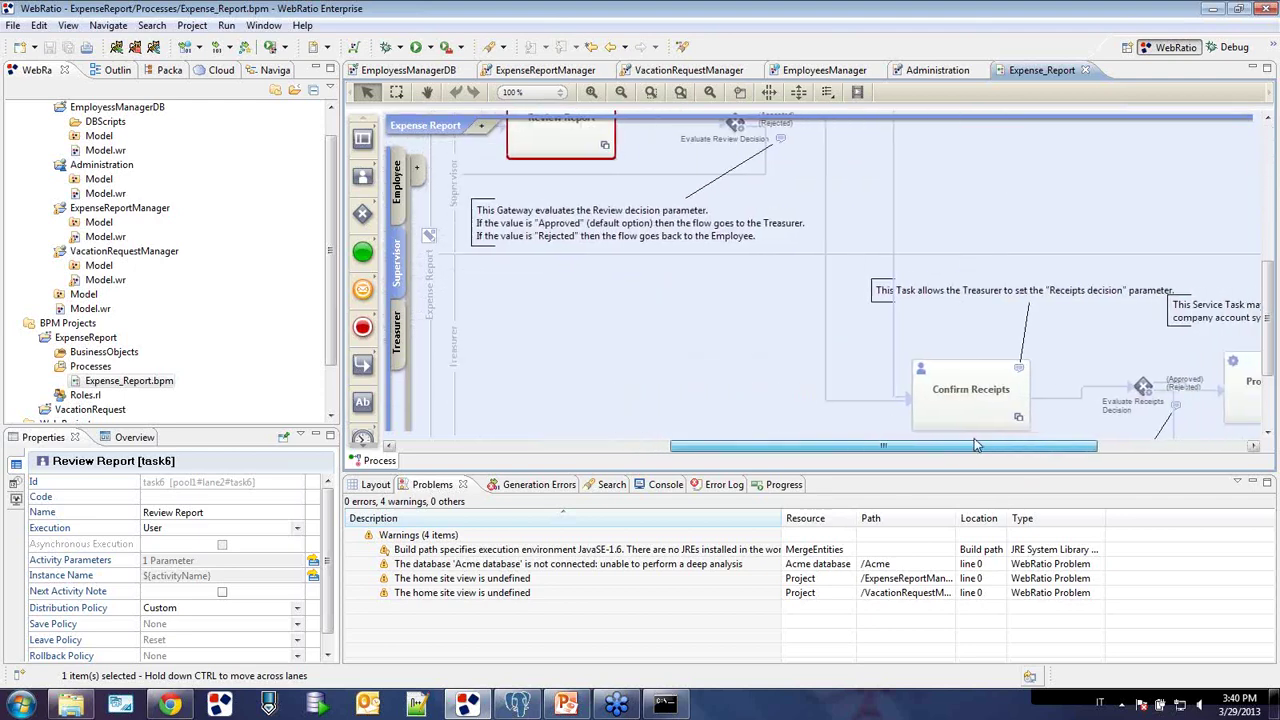
left_click(966, 398)
scroll(966, 398, "down", 3)
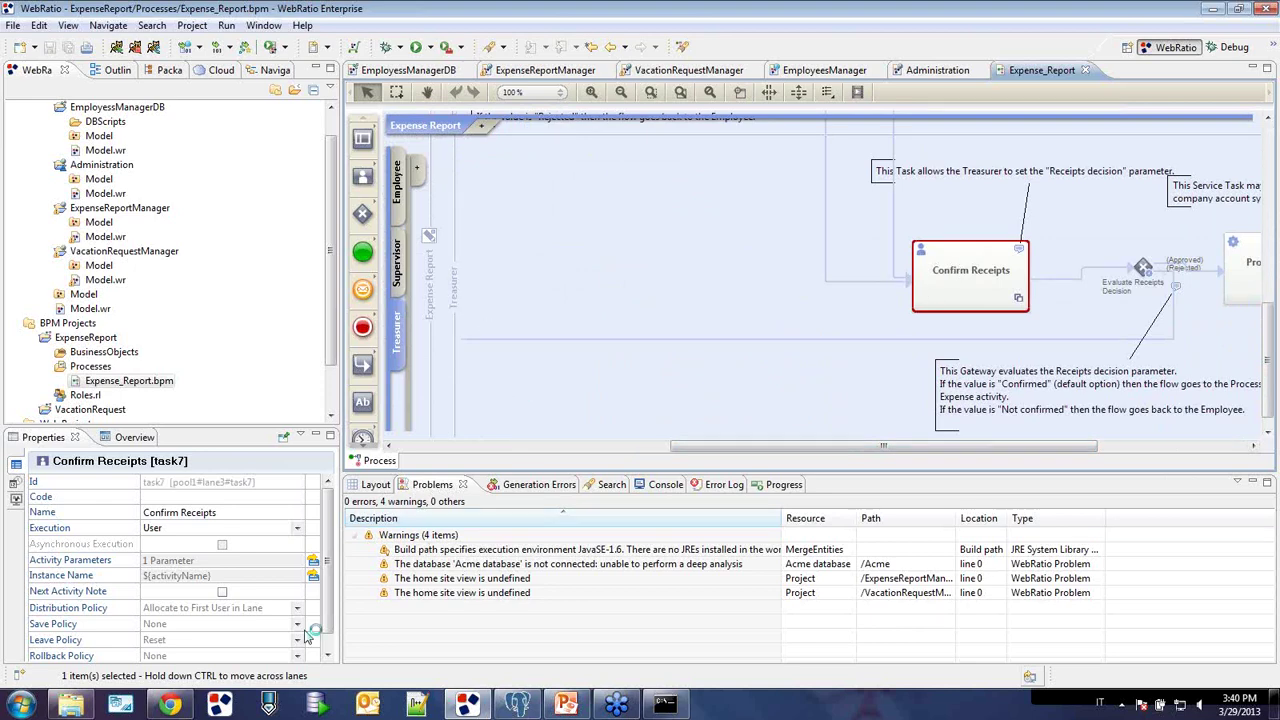
- Switch to Chrome, log out the employee and log in as the first Supervisor demo user
left_click(170, 706)
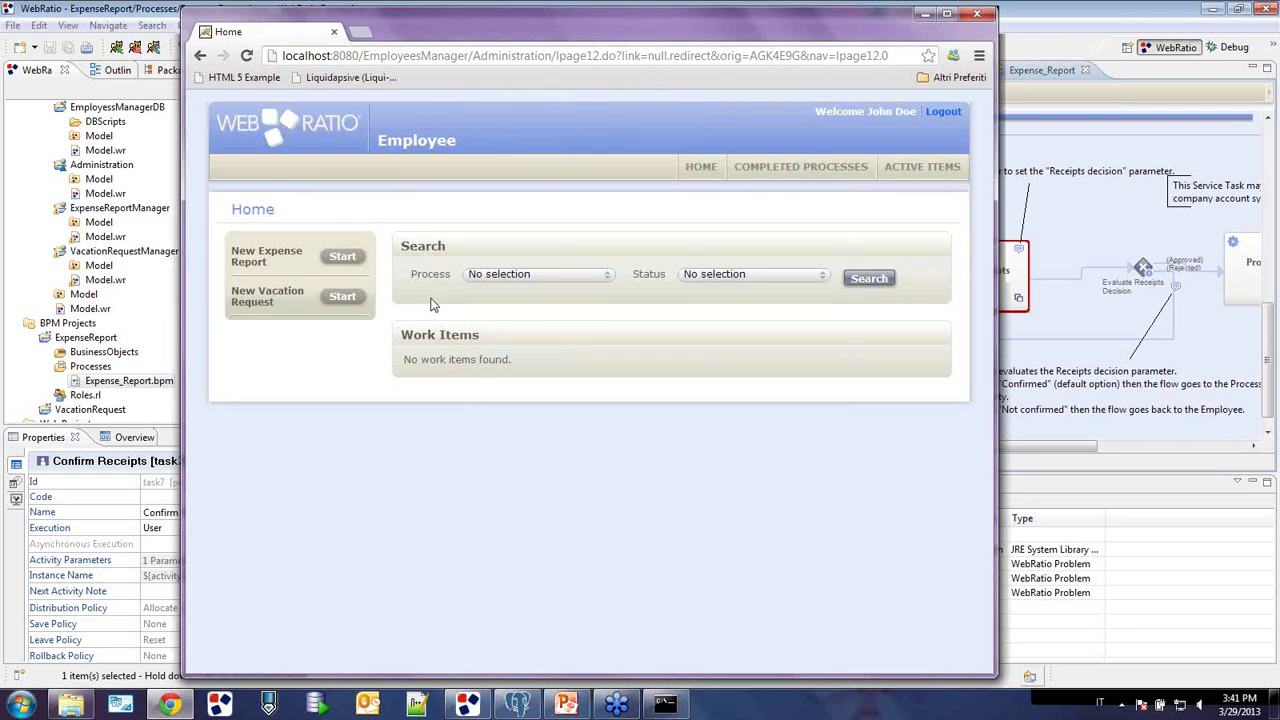
left_click(941, 112)
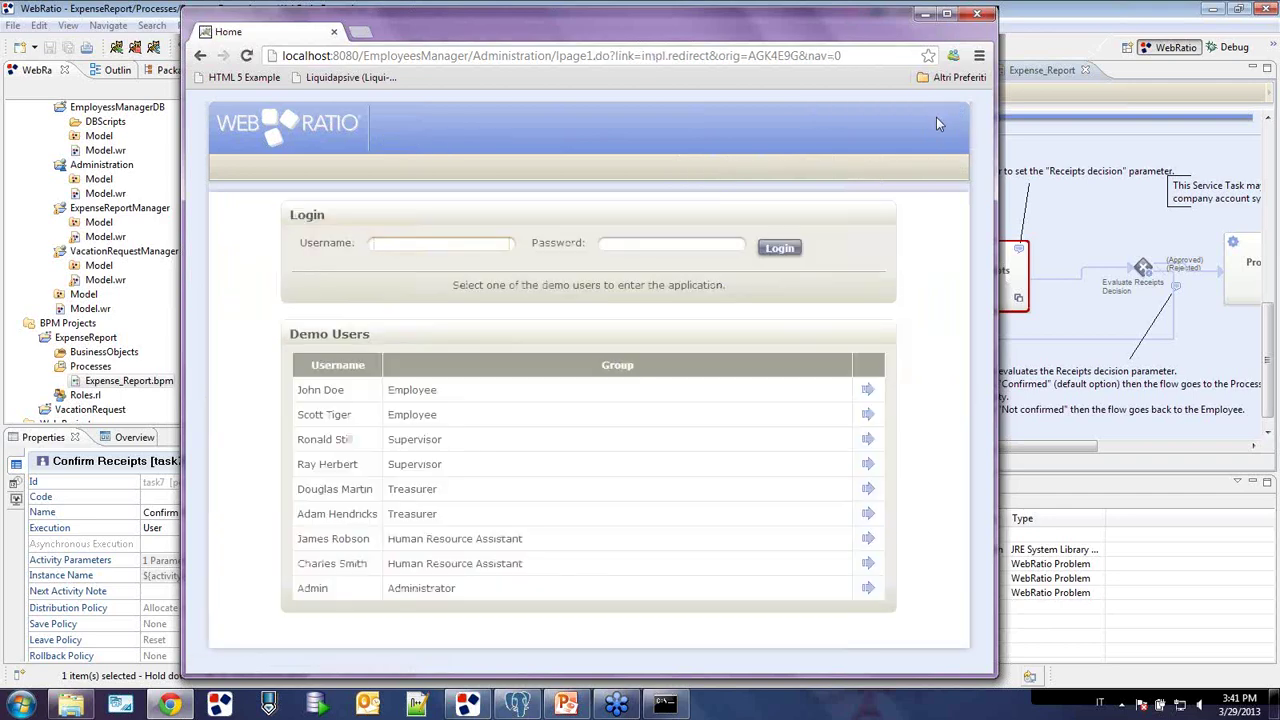
left_click(869, 440)
left_click(782, 255)
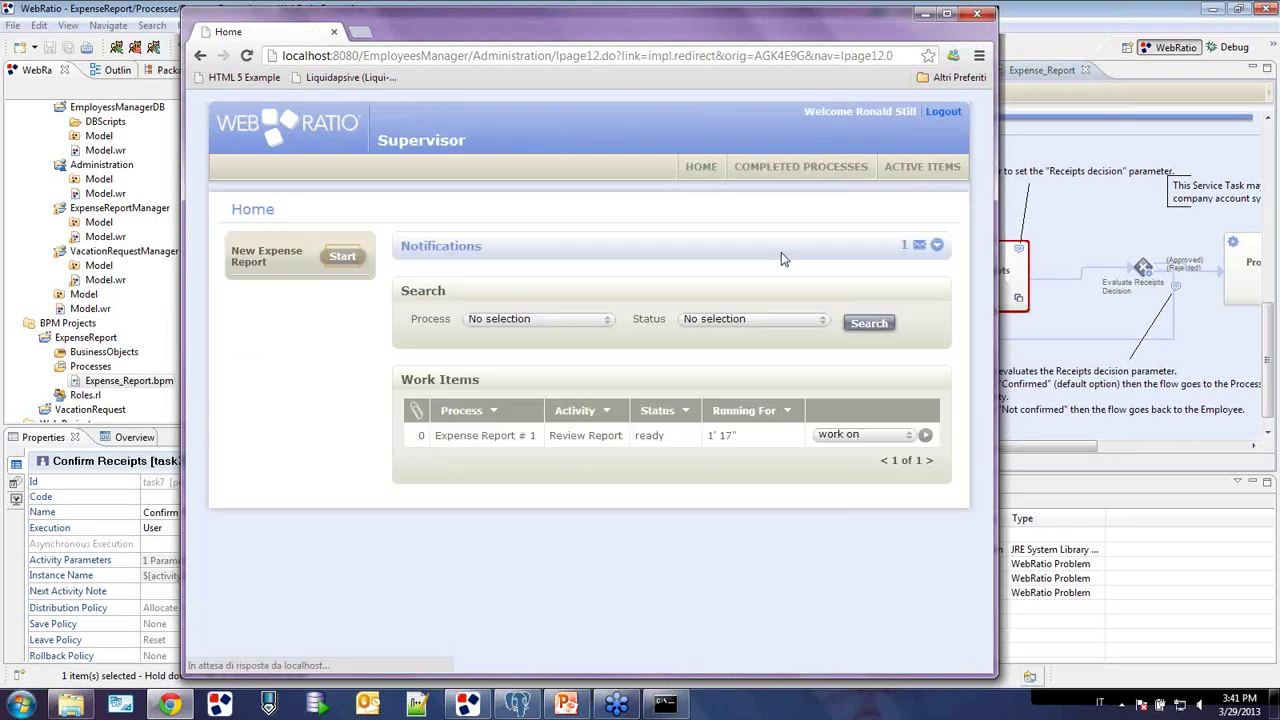
- Expand the supervisor's notifications and start working on the Review Report work item of Expense Report # 1
left_click(937, 245)
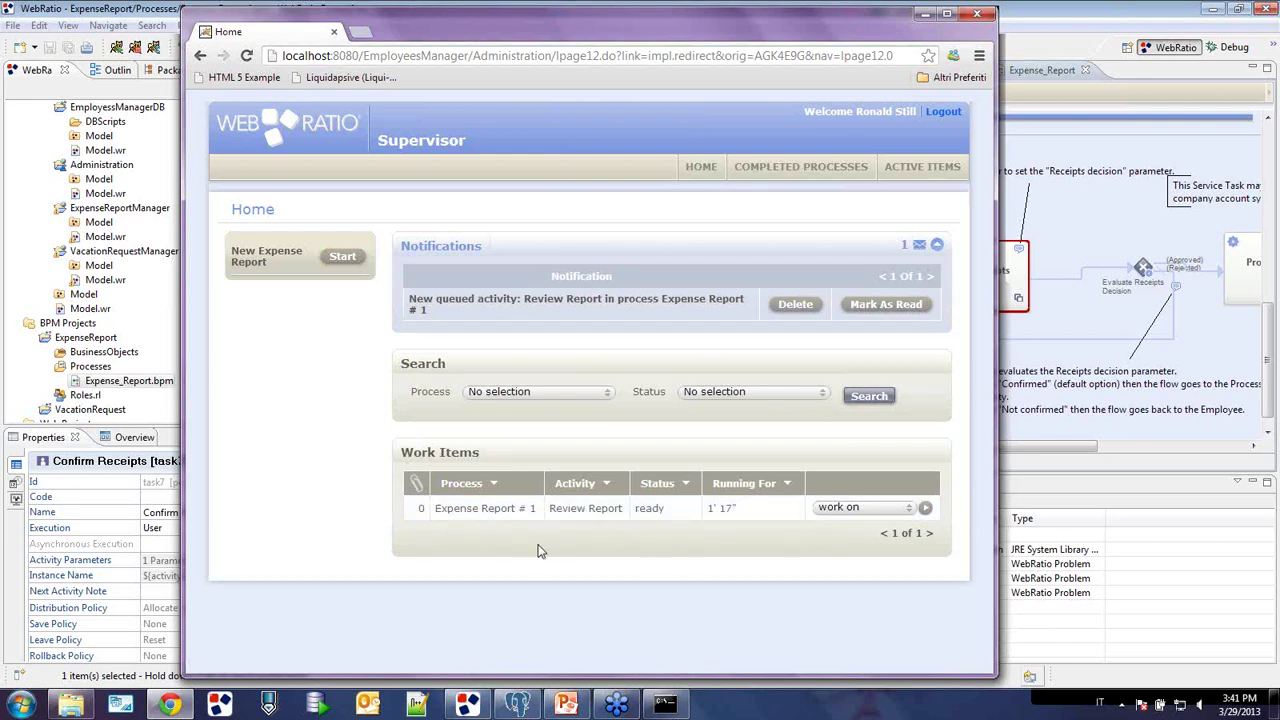
left_click(927, 510)
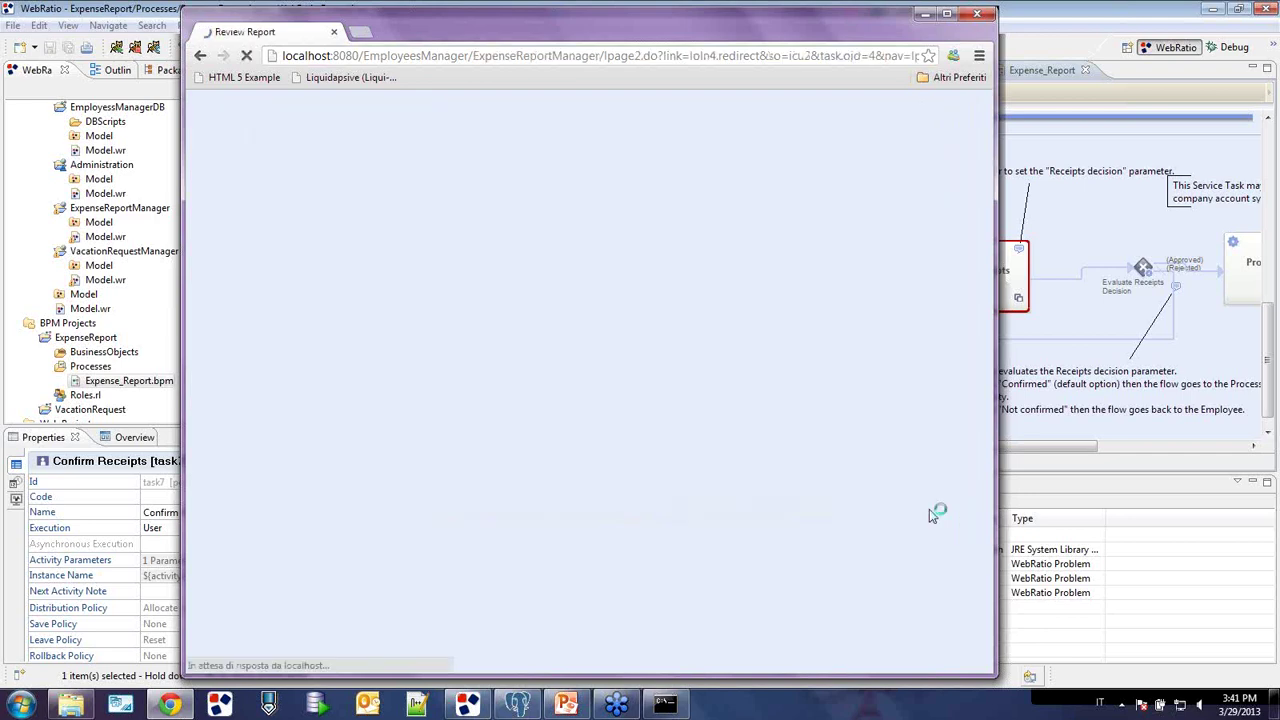
- Set the Supervisor Decision of the March report to Accepted with the note "OK", and mark the Review Report activity as finished
scroll(912, 484, "down", 2)
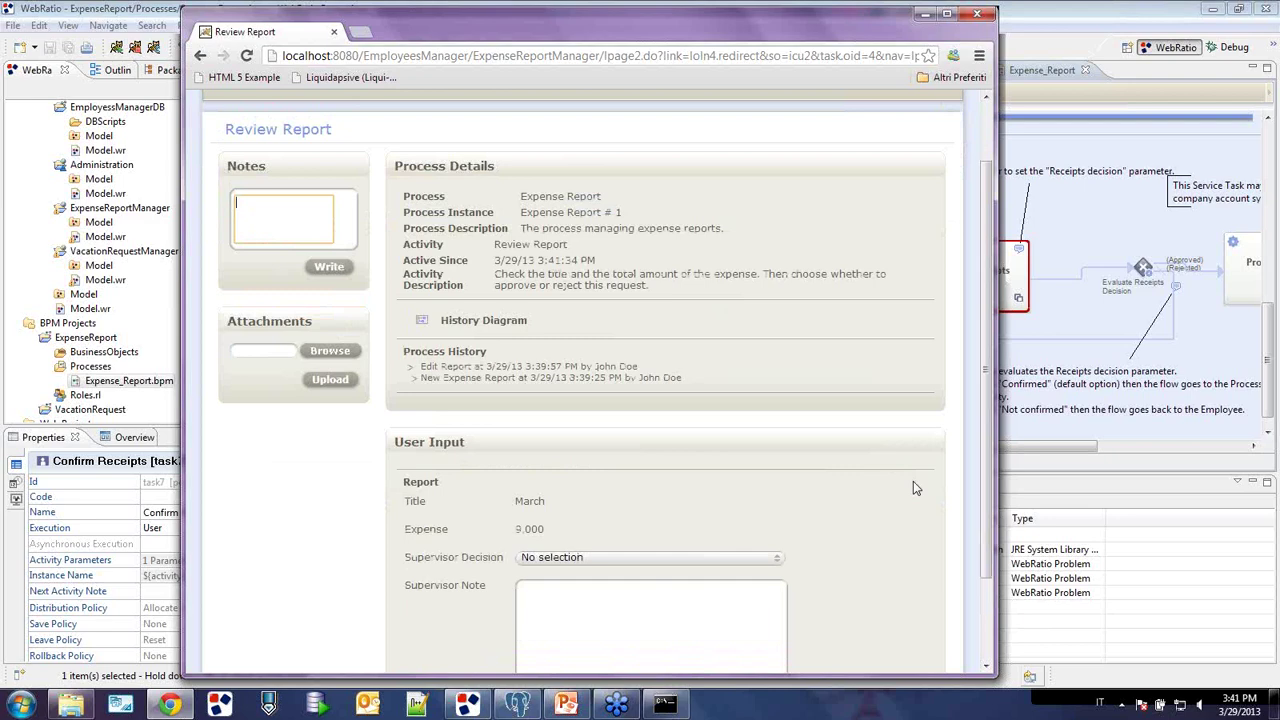
scroll(904, 477, "down", 1)
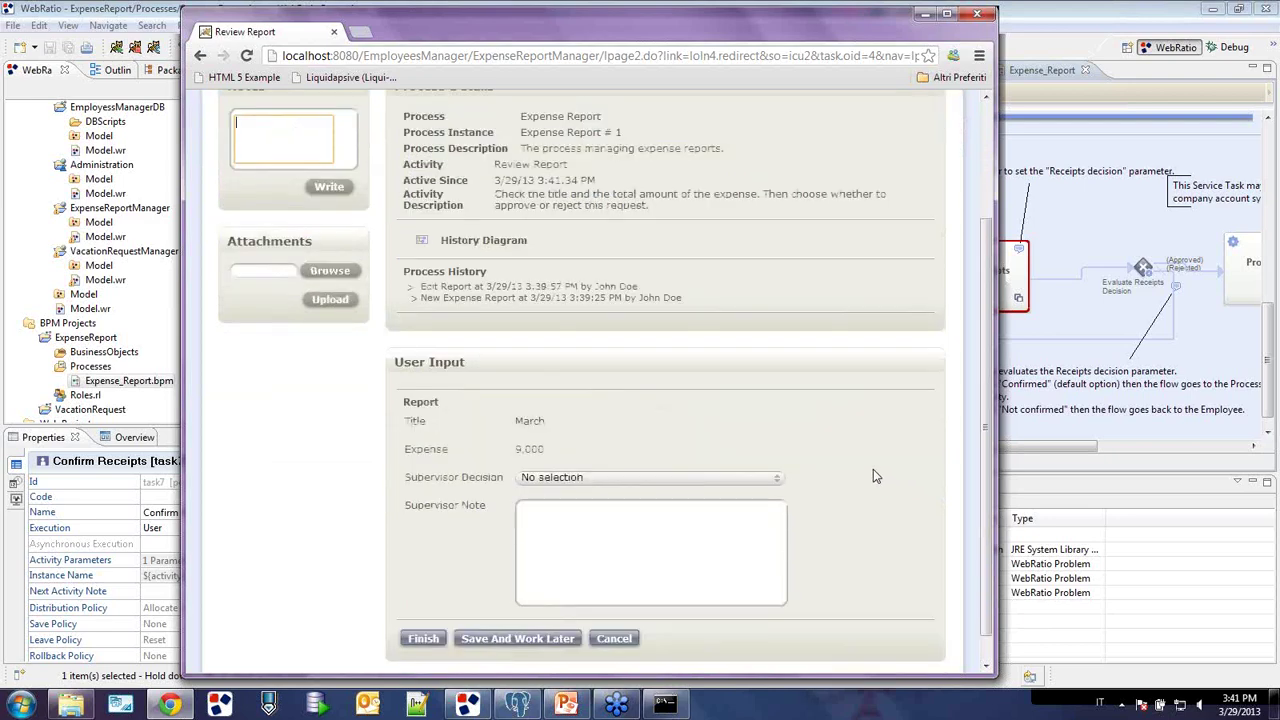
left_click(696, 479)
left_click(688, 510)
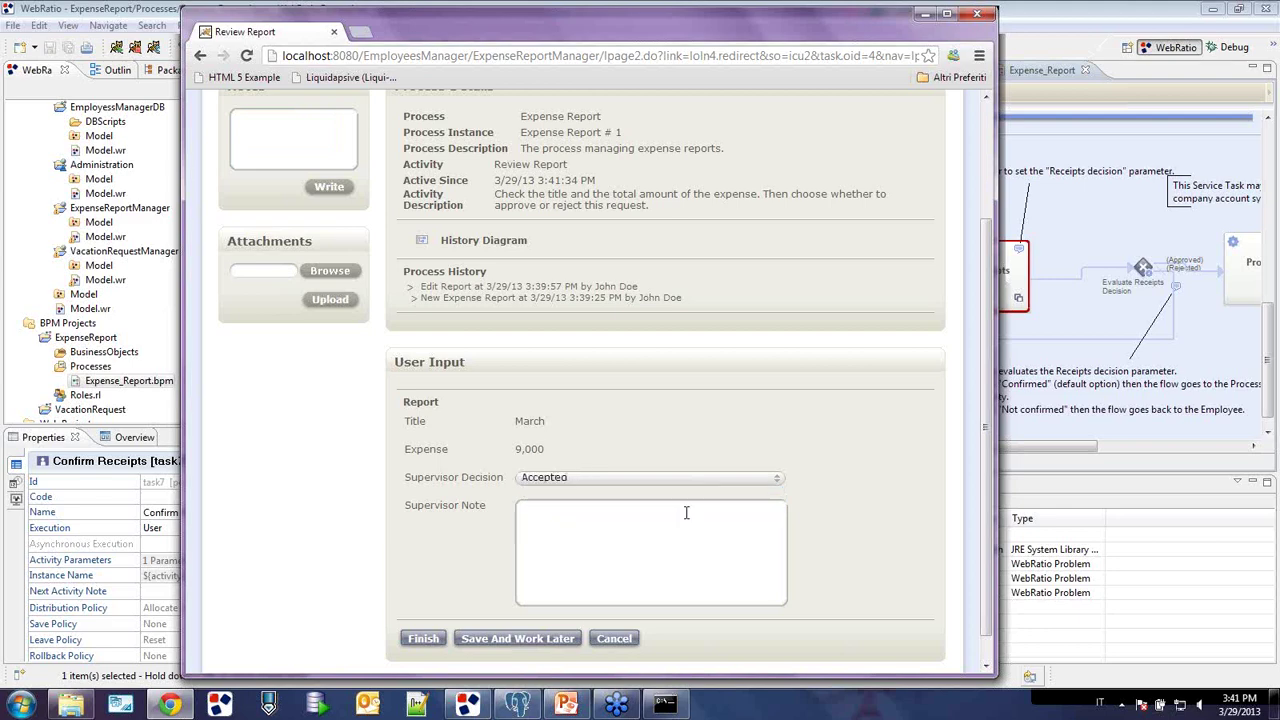
left_click(686, 513)
type("OK")
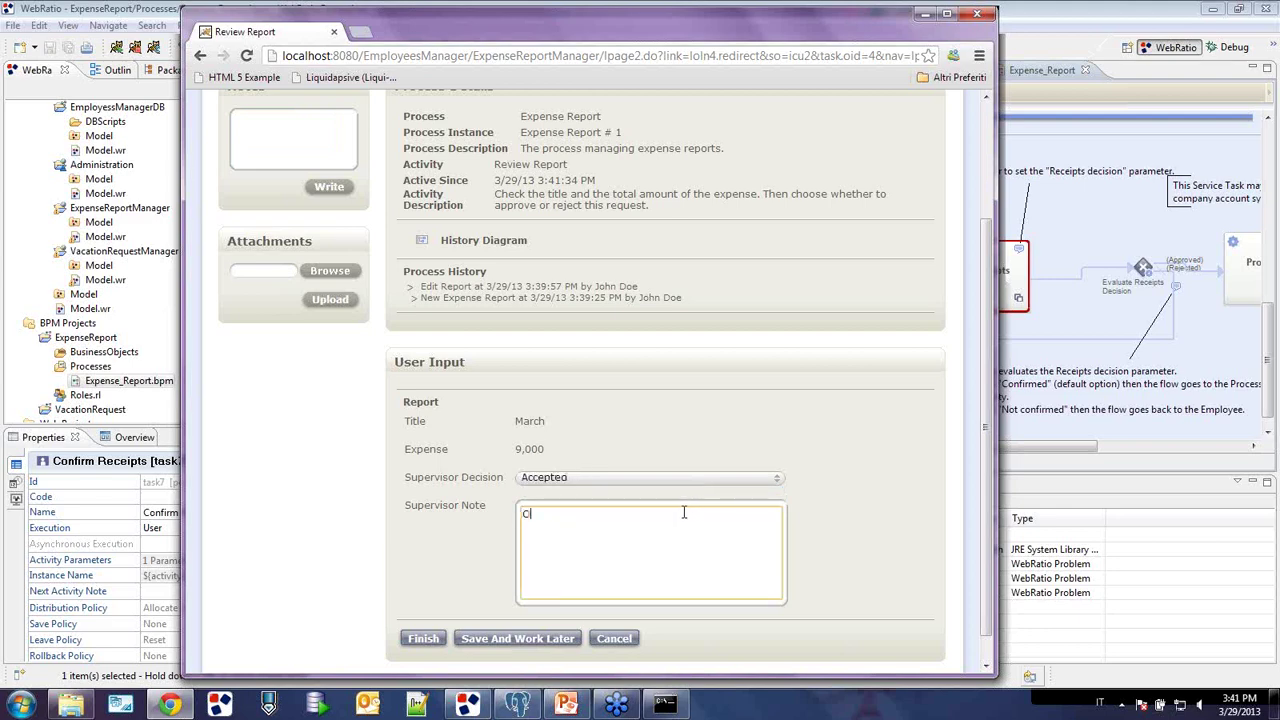
left_click(487, 540)
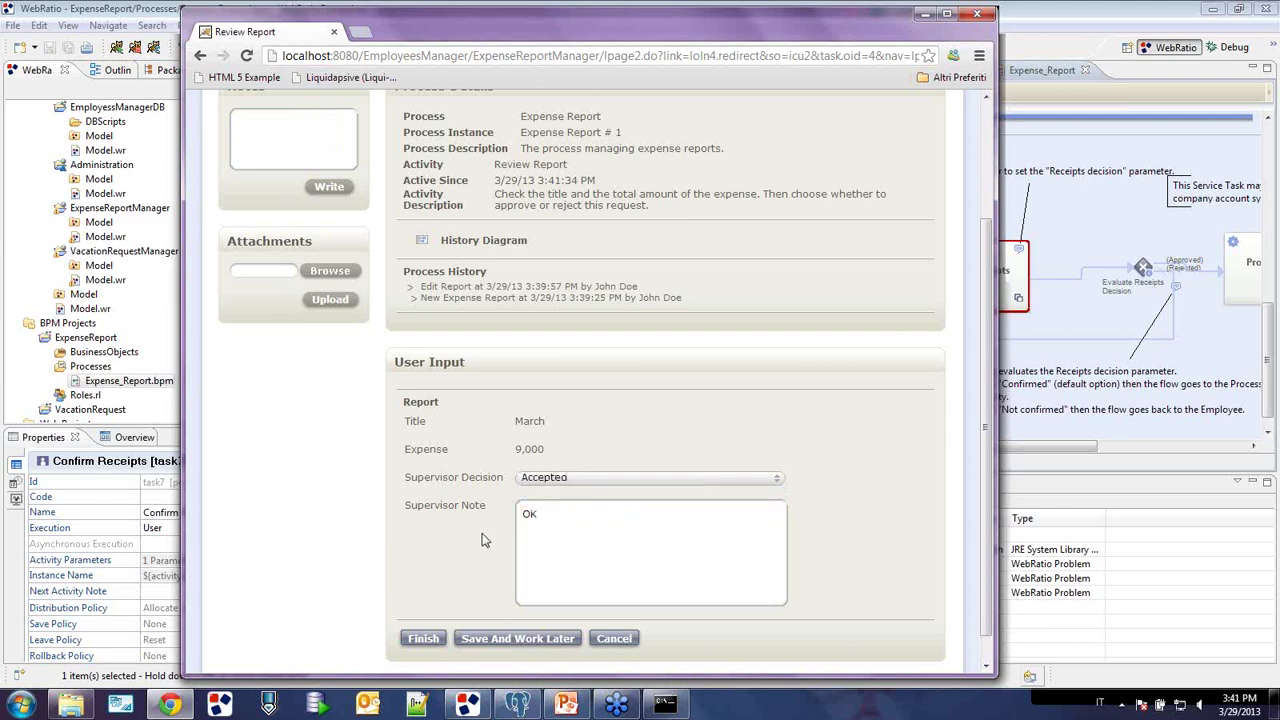
left_click(425, 640)
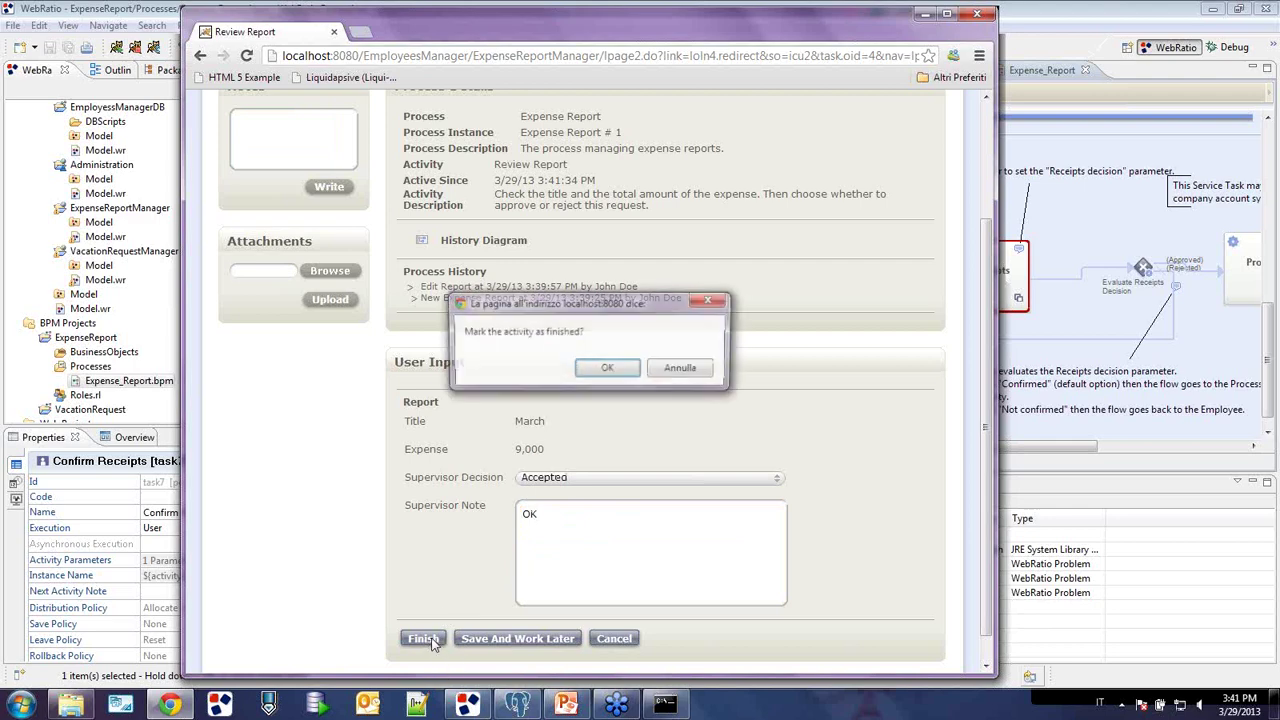
left_click(607, 369)
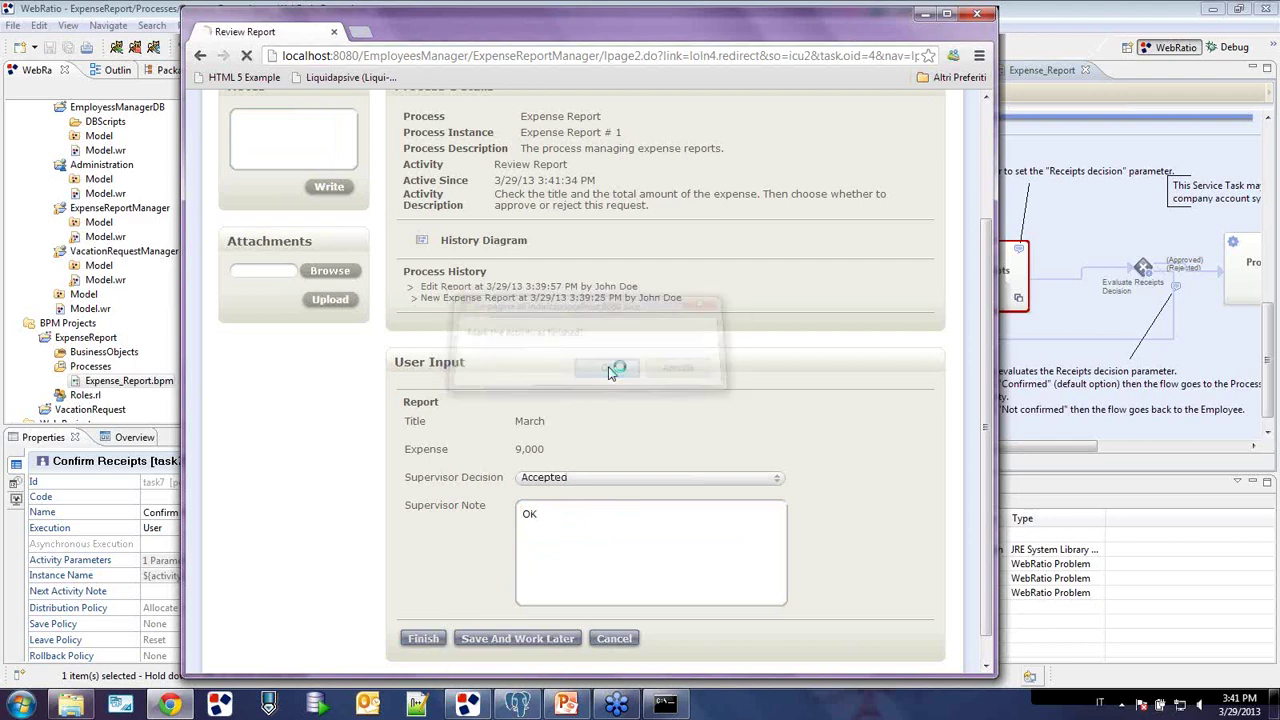
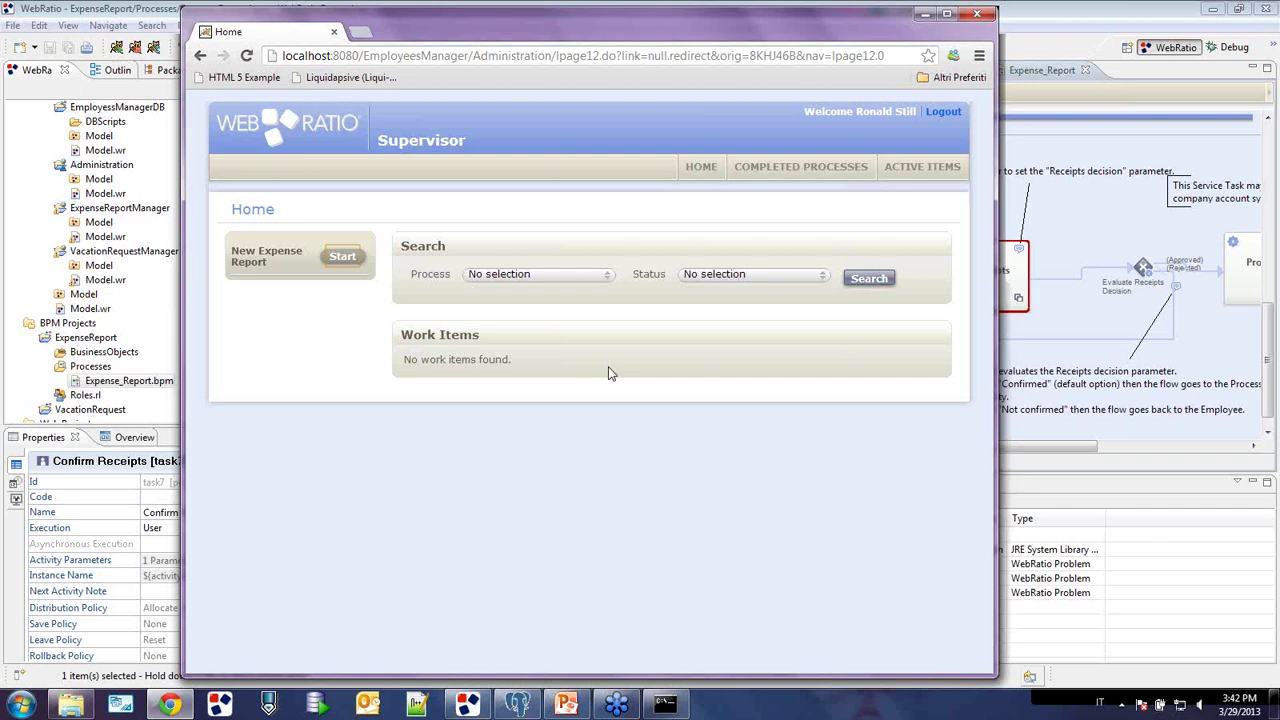
- Switch to WebRatio and collapse the EmployessManagerDB, Administration, ExpenseReportManager and VacationRequestManager projects in the narrowed project tree
left_click(925, 14)
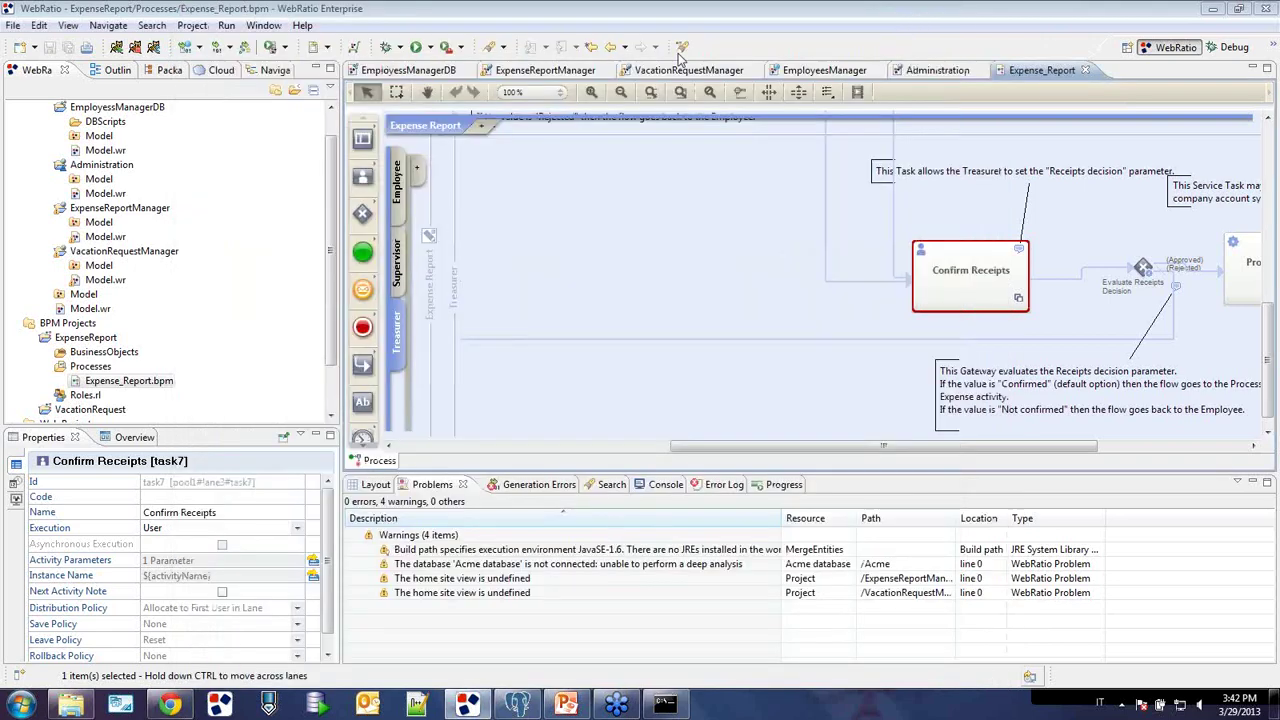
left_click_drag(328, 198, 283, 199)
left_click(270, 200)
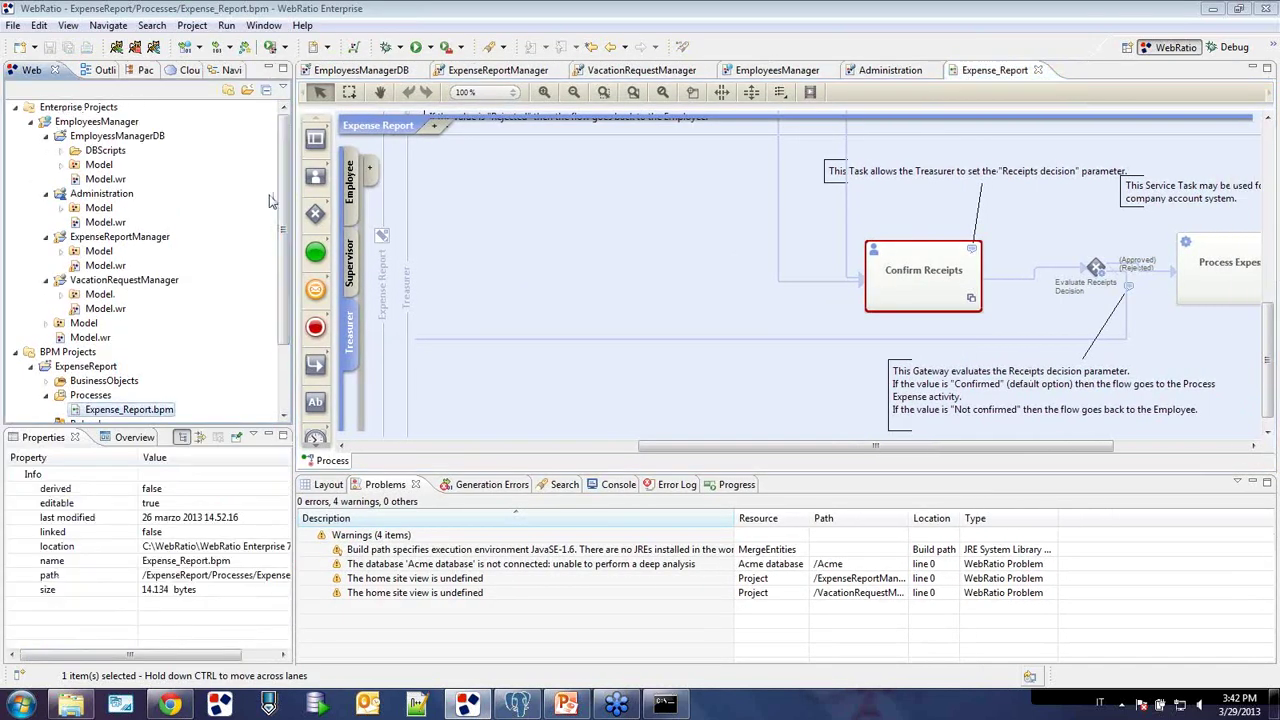
left_click(45, 136)
left_click(45, 150)
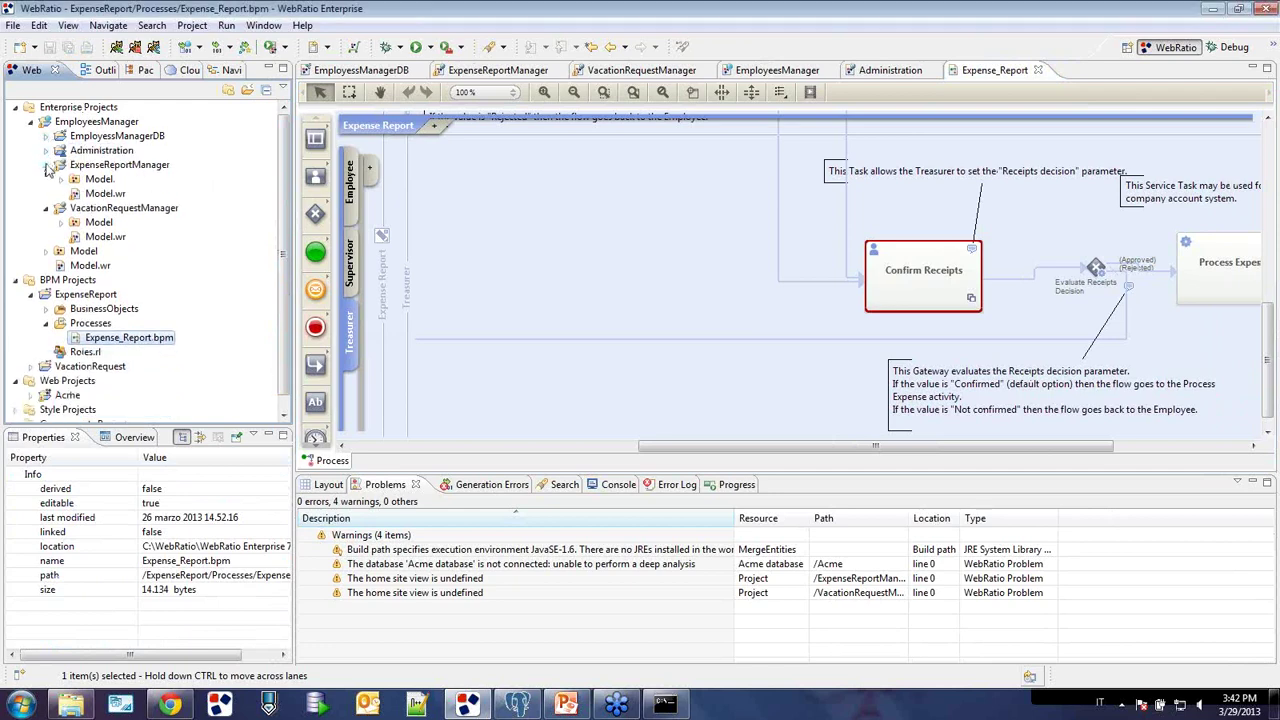
left_click(45, 165)
left_click(45, 179)
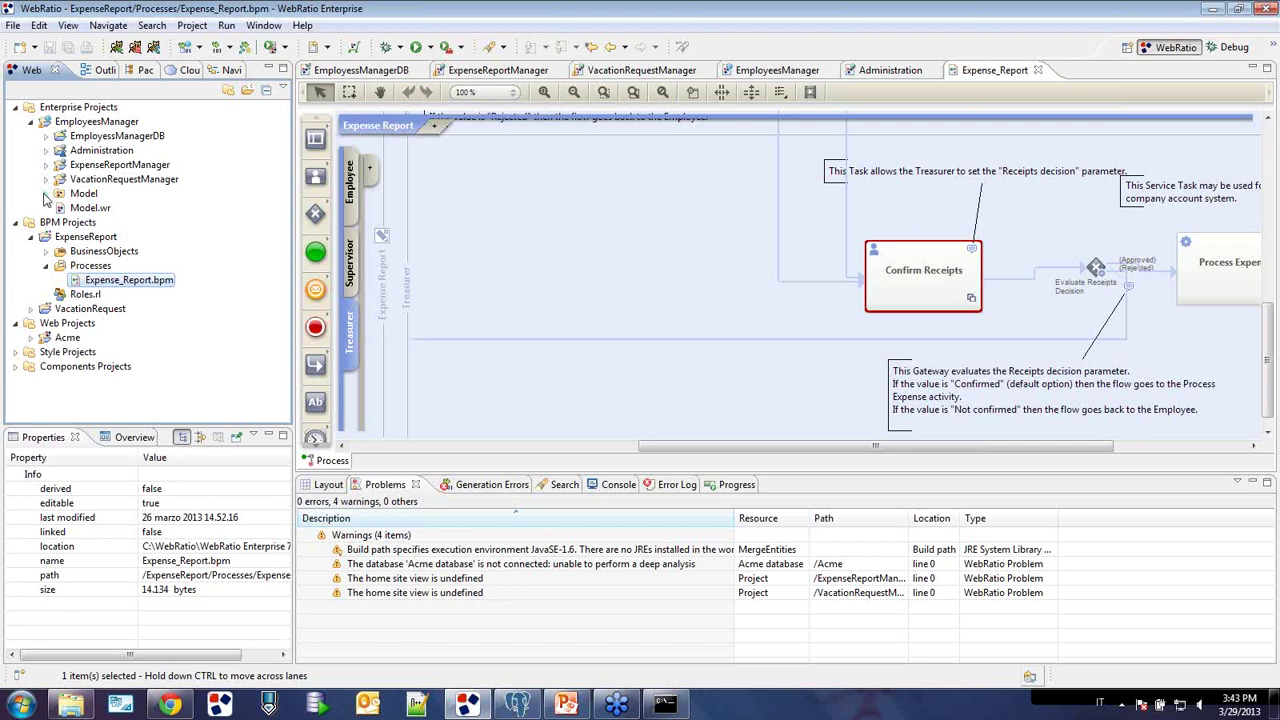
- Select the Acme web project and start an import using Web Project into Enterprise Project as the source
left_click(67, 340)
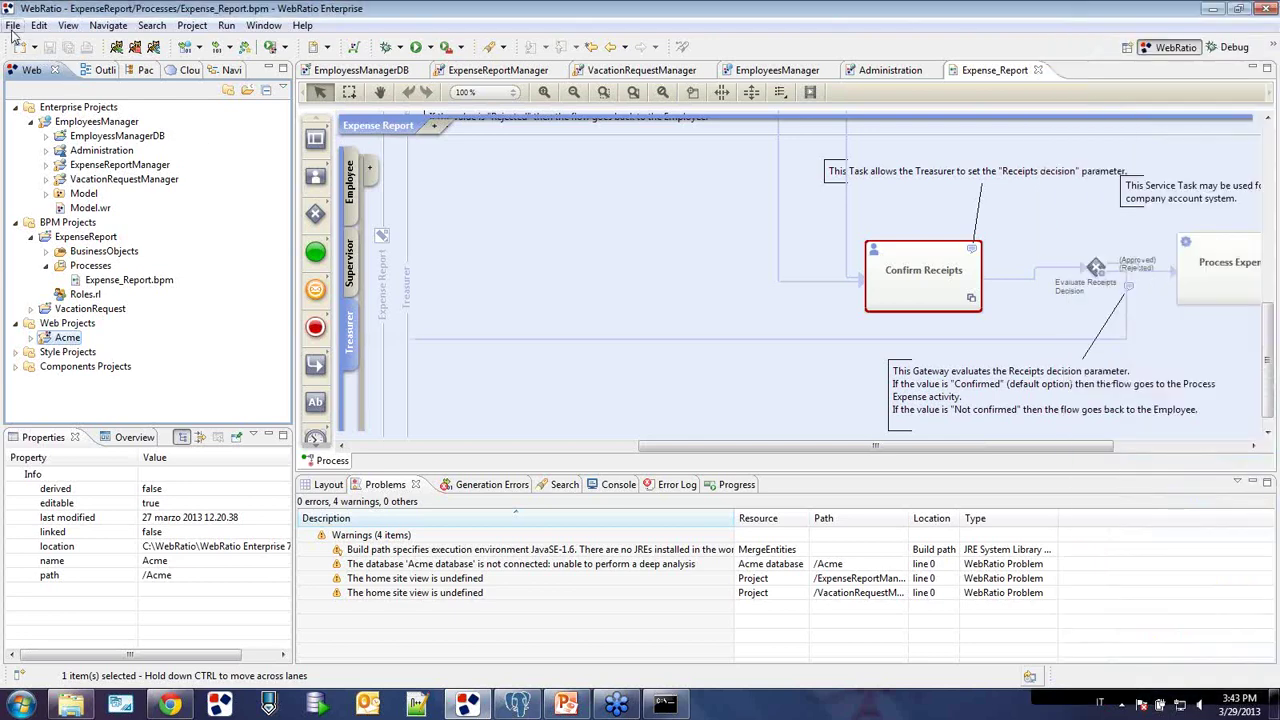
left_click(13, 25)
left_click(86, 348)
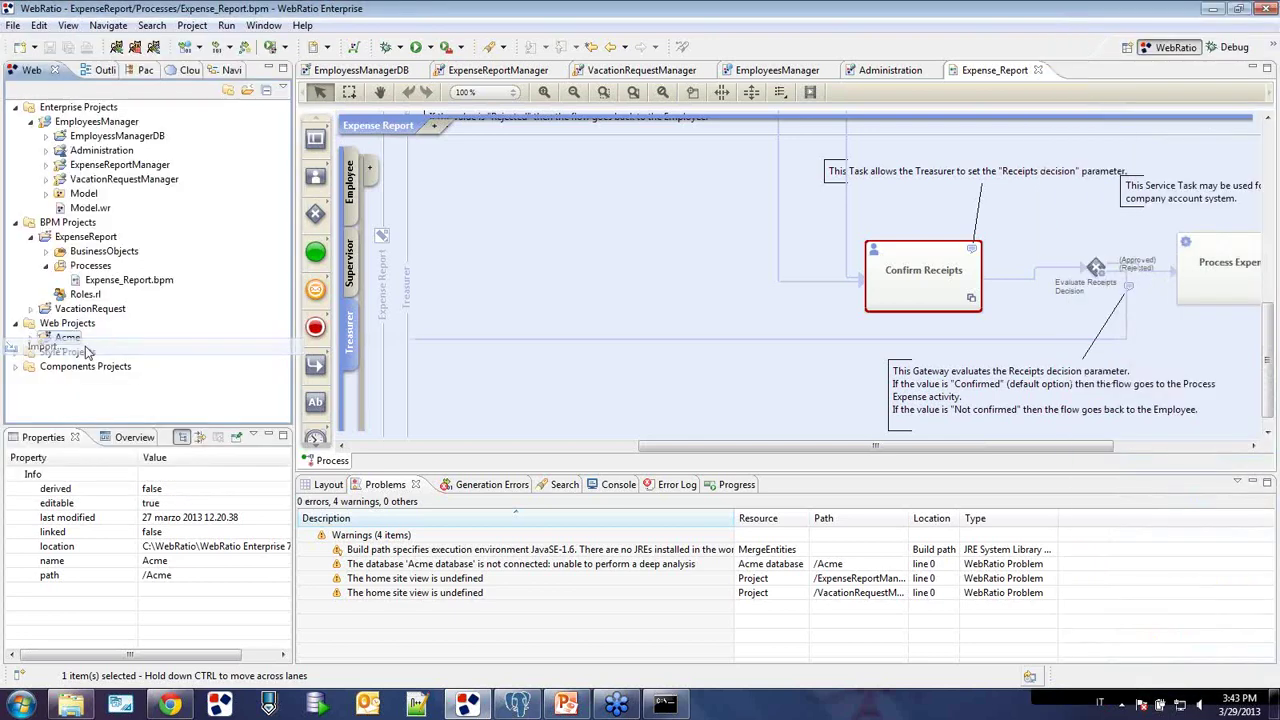
left_click(630, 370)
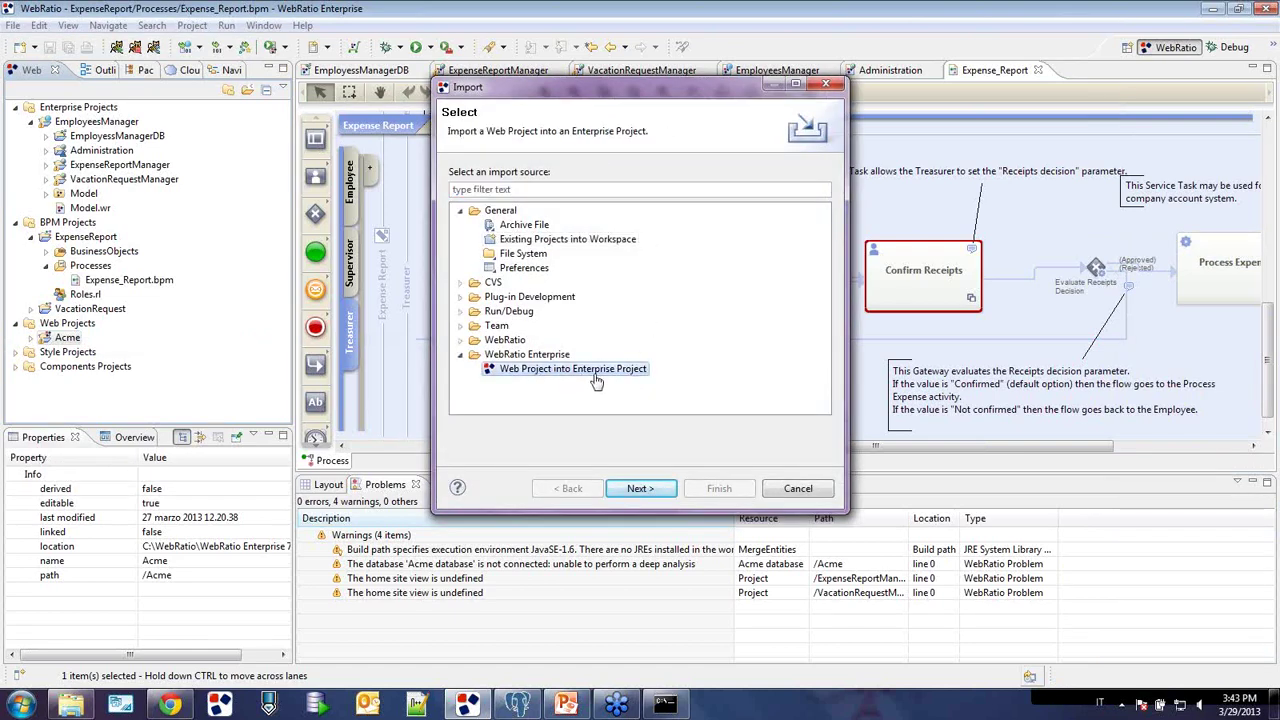
left_click(638, 488)
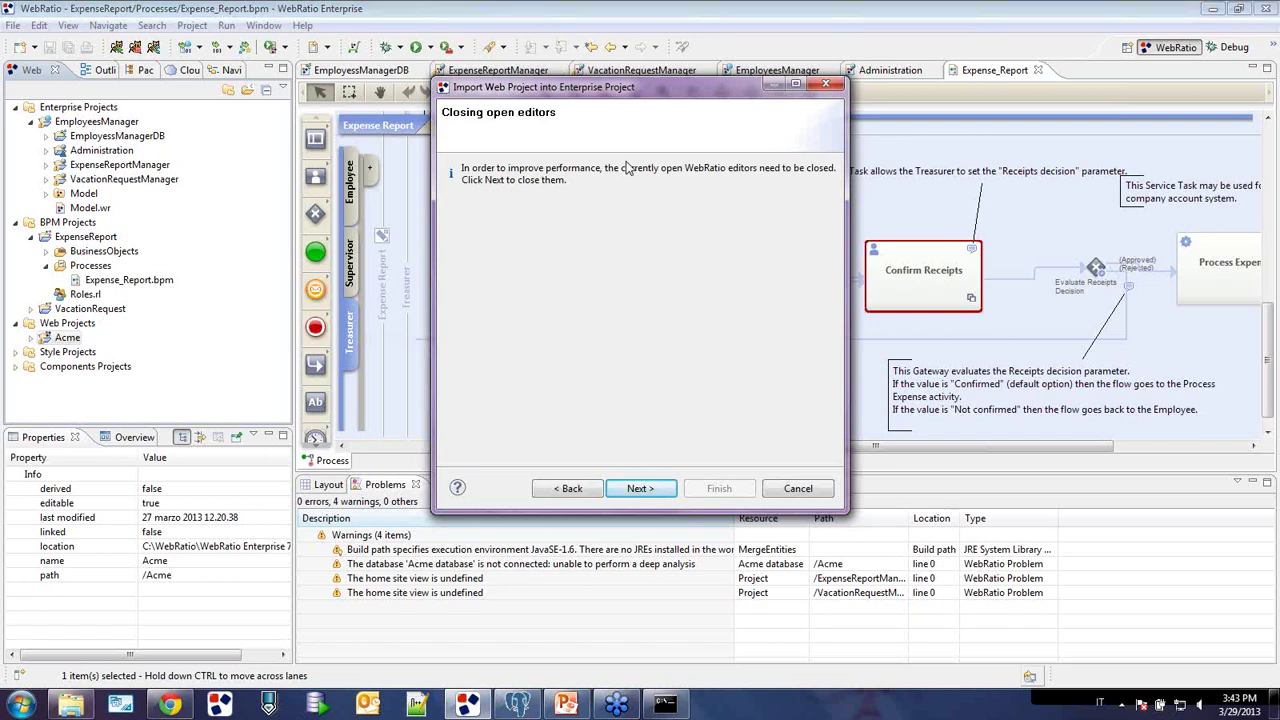
- Let the import close the open editors, and choose Acme as the web project and EmployeesManager as the target enterprise project
left_click(637, 490)
left_click(484, 188)
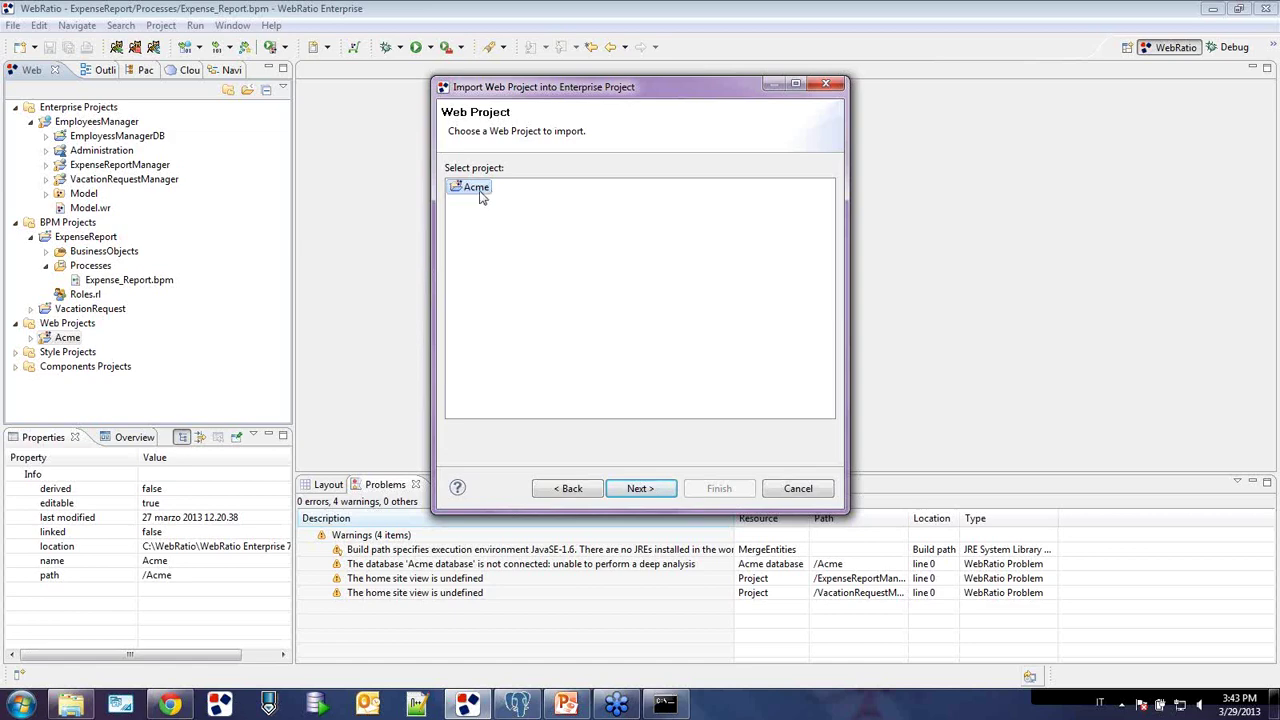
left_click(645, 492)
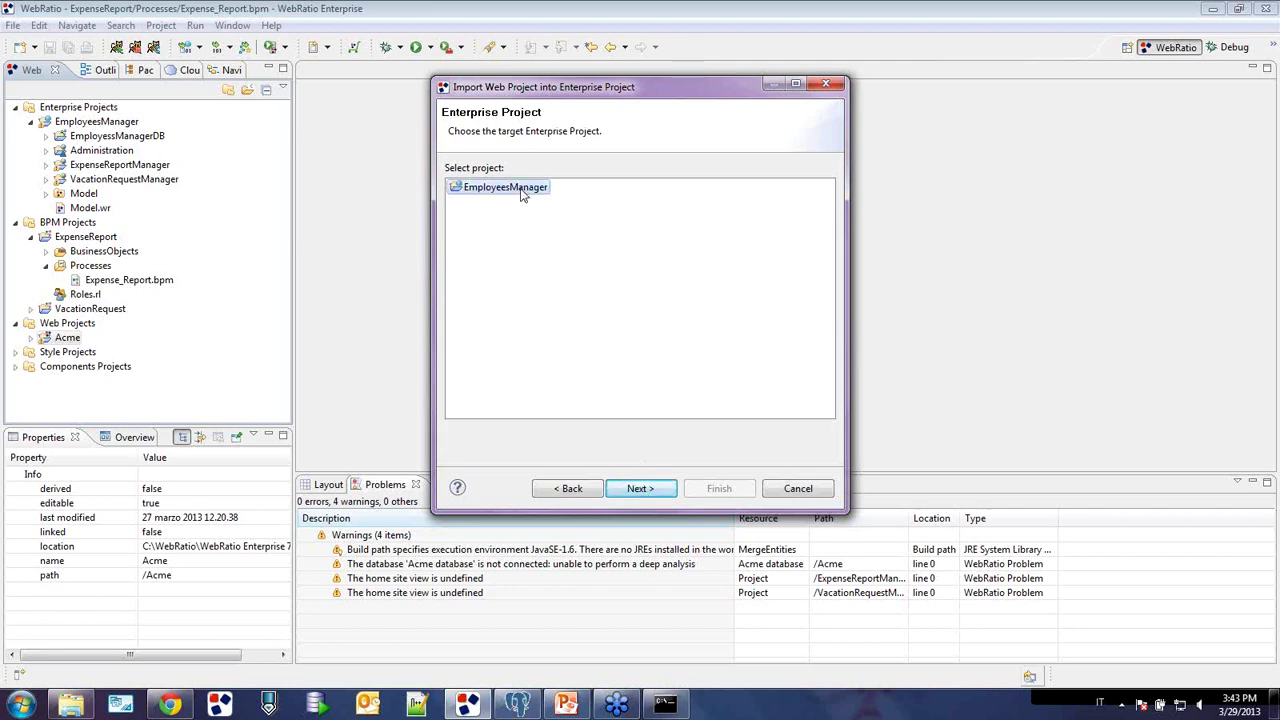
left_click(651, 491)
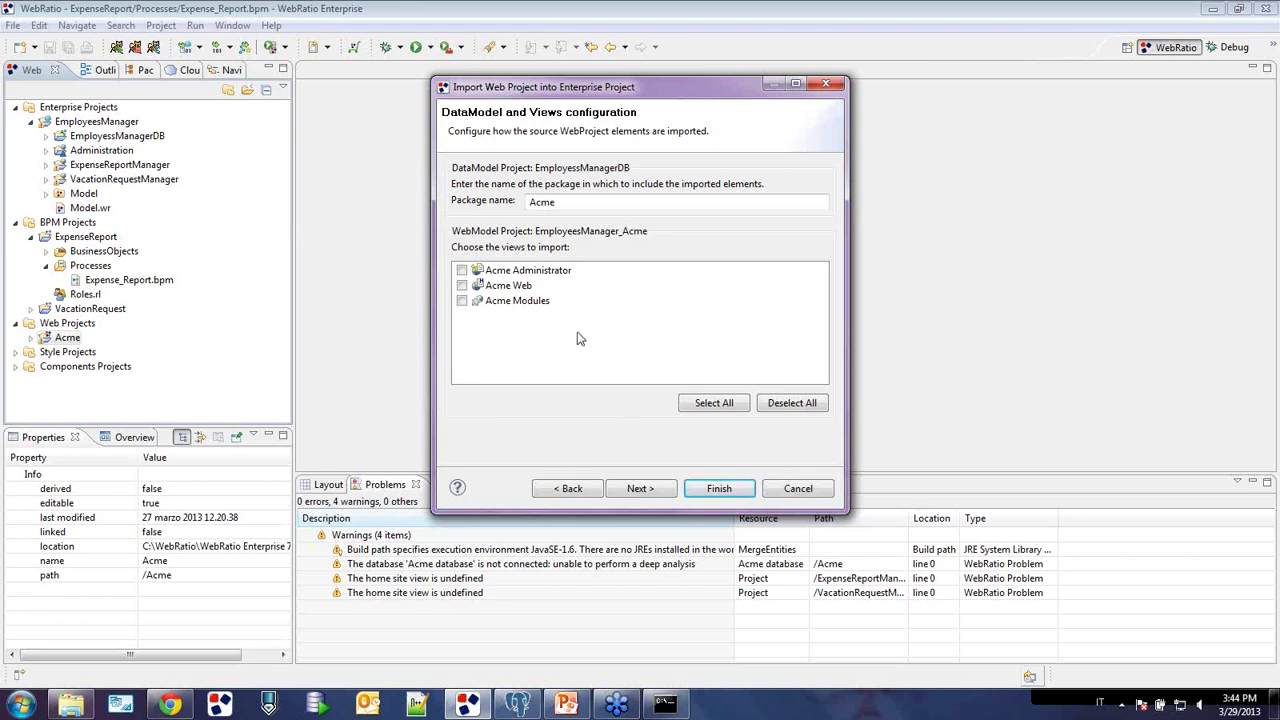
- Keep Acme as the package name and include all views in the import: Acme Administrator, Acme Web and Acme Modules
left_click(557, 202)
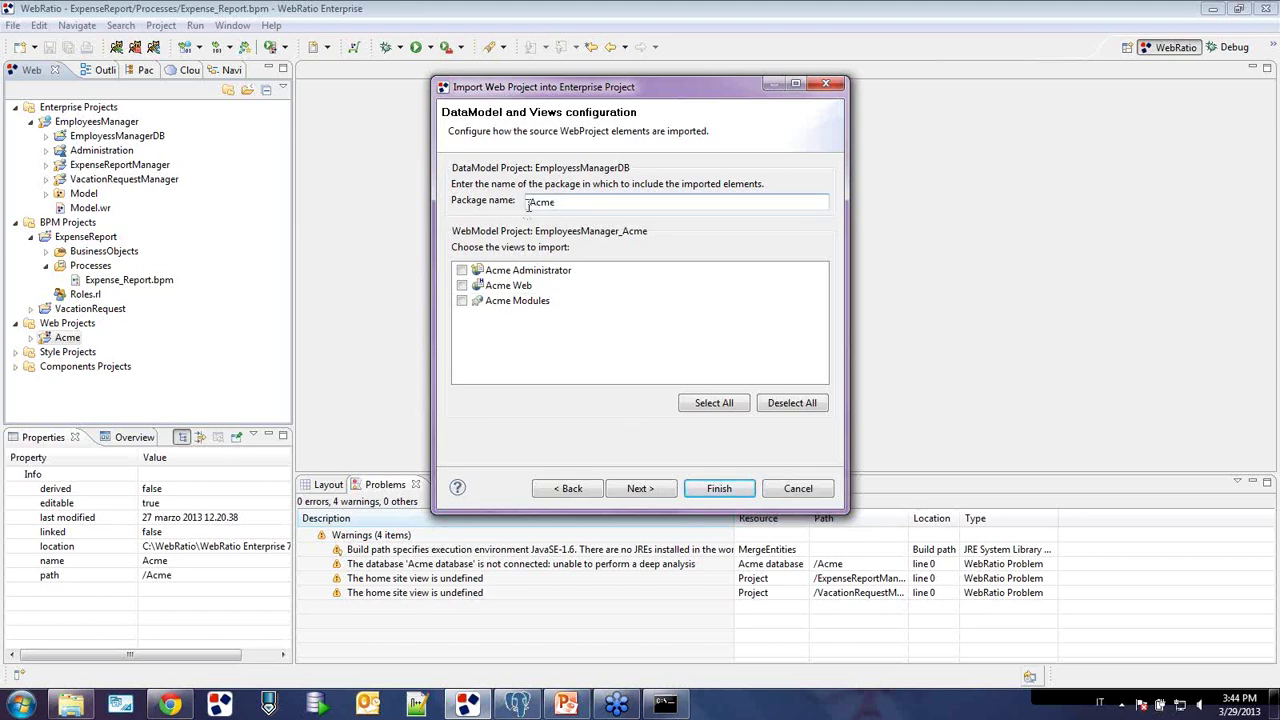
left_click_drag(530, 204, 560, 205)
left_click(589, 207)
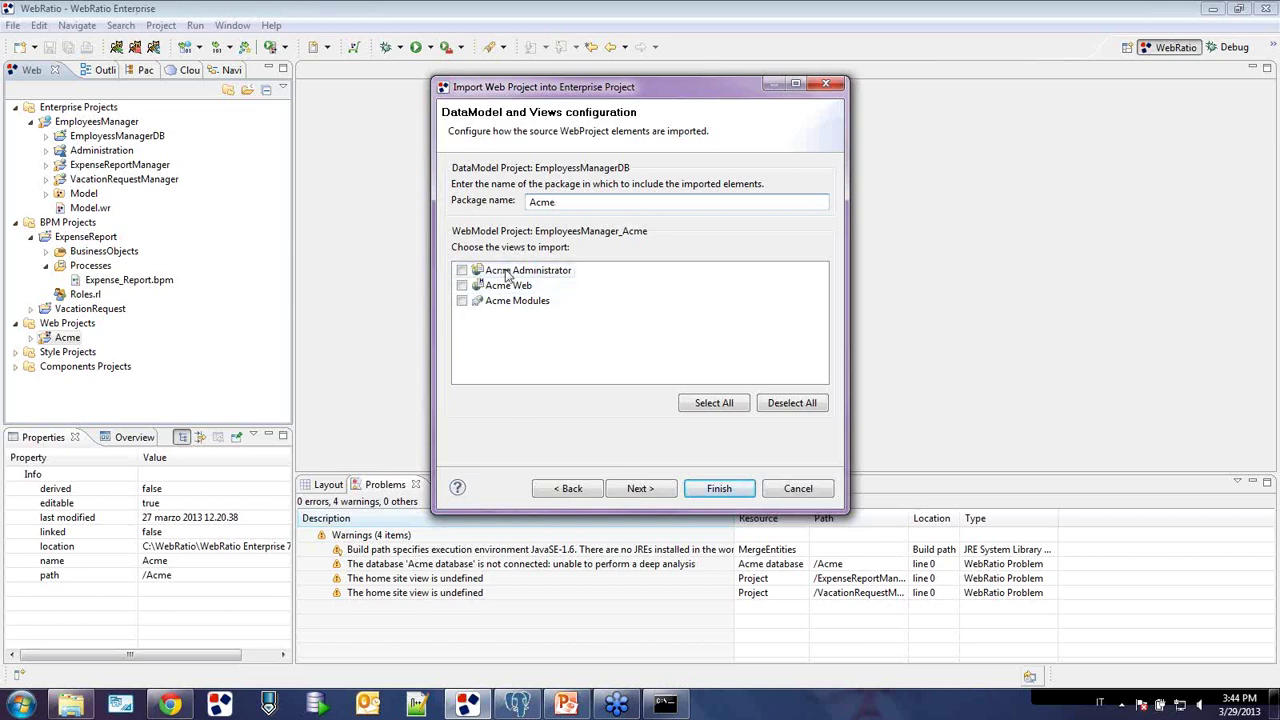
left_click(710, 401)
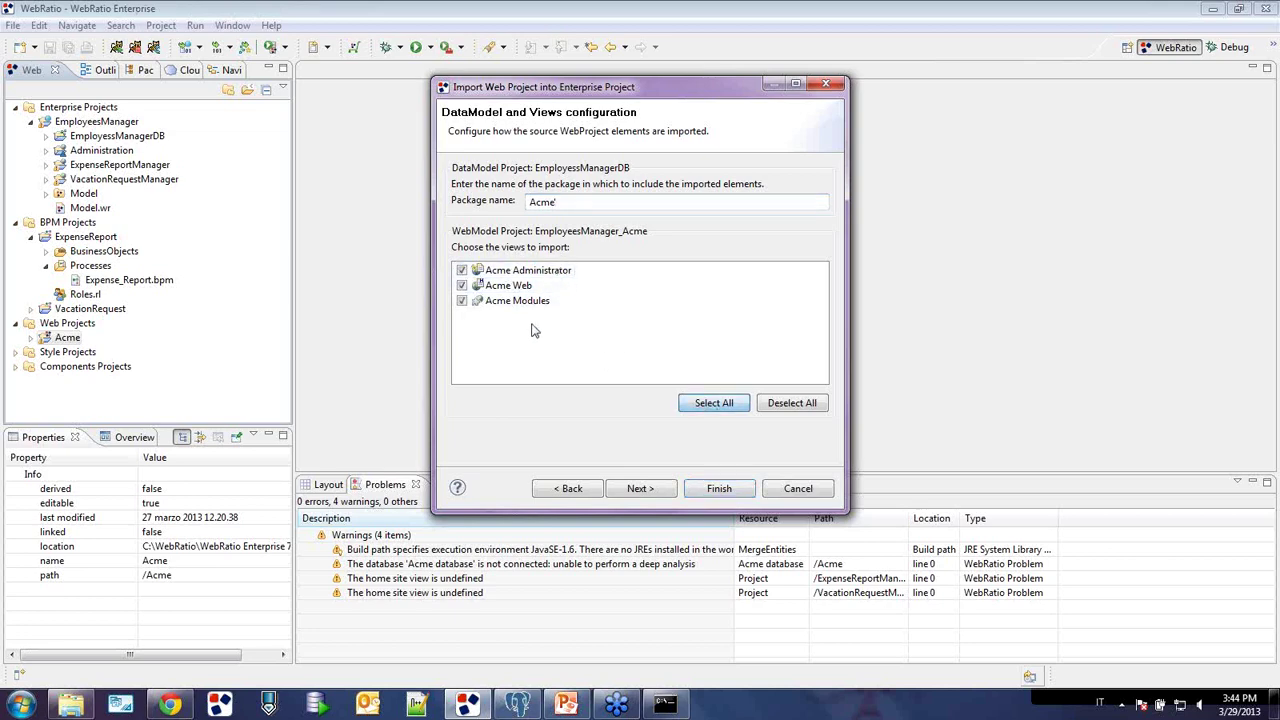
left_click(638, 489)
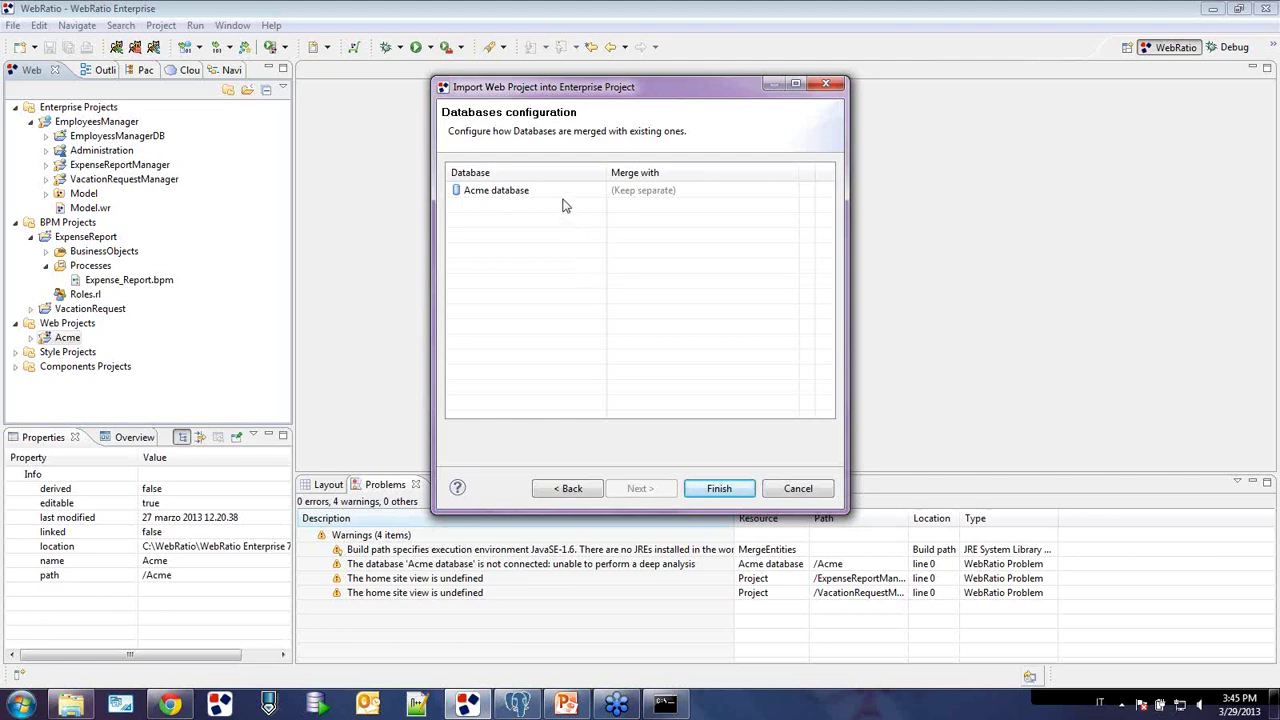
- Check the merge options for the Acme database, leave it set to keep separate, and complete the import
left_click(500, 193)
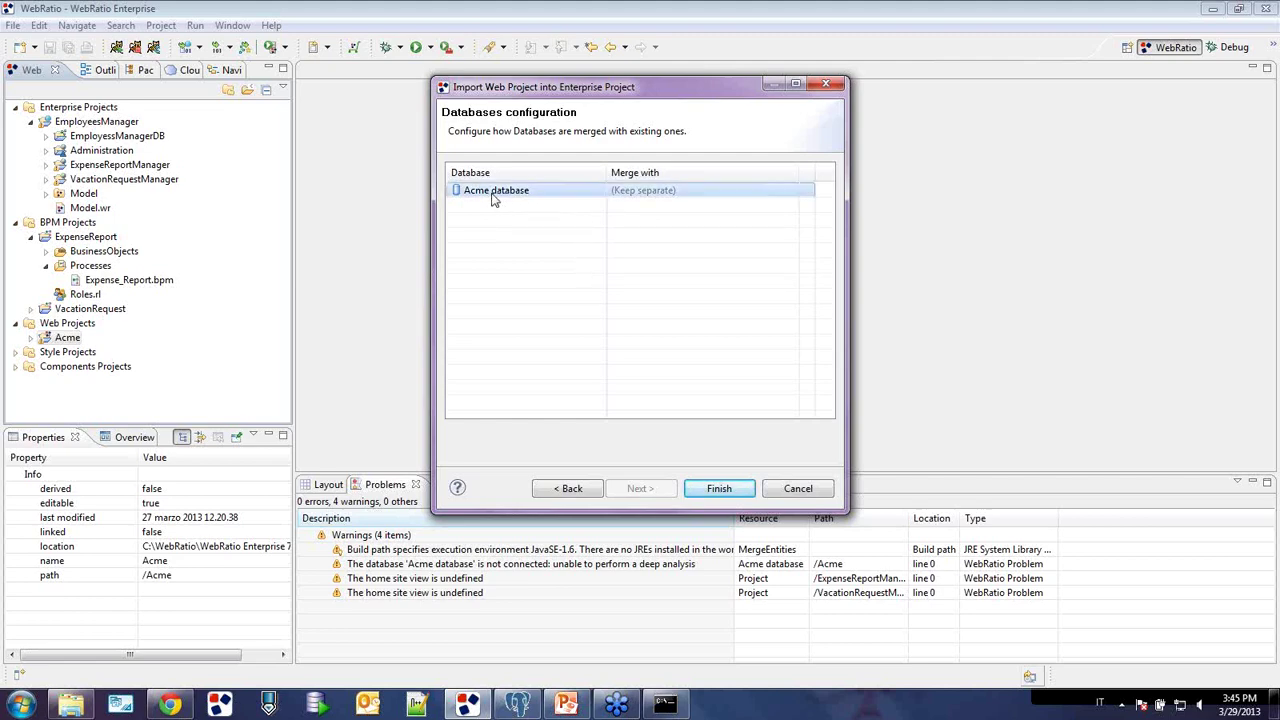
left_click(672, 195)
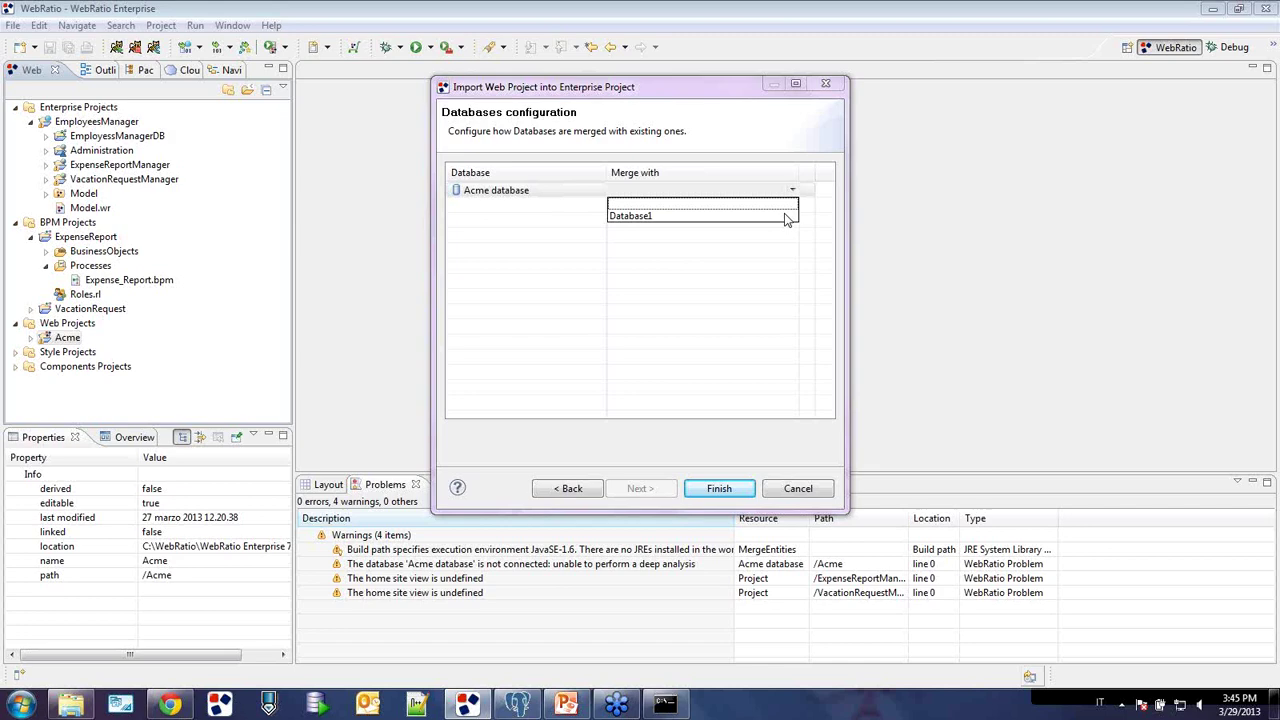
left_click(789, 244)
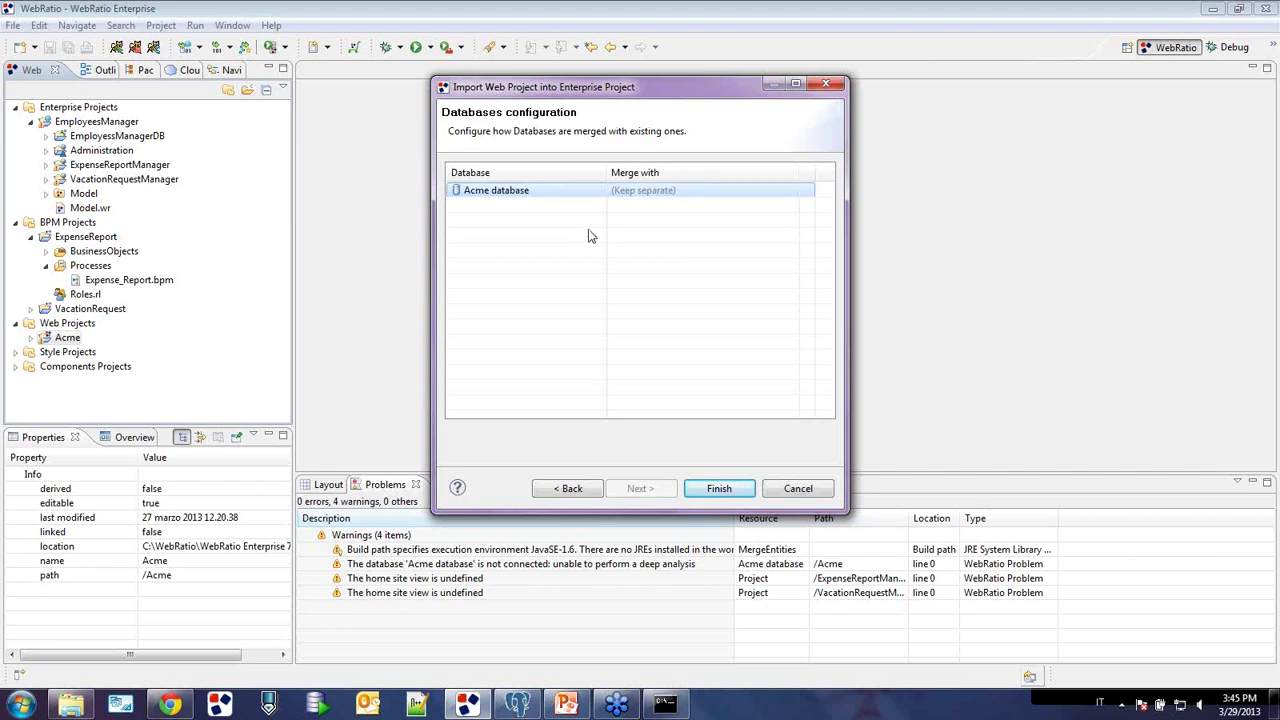
left_click(722, 492)
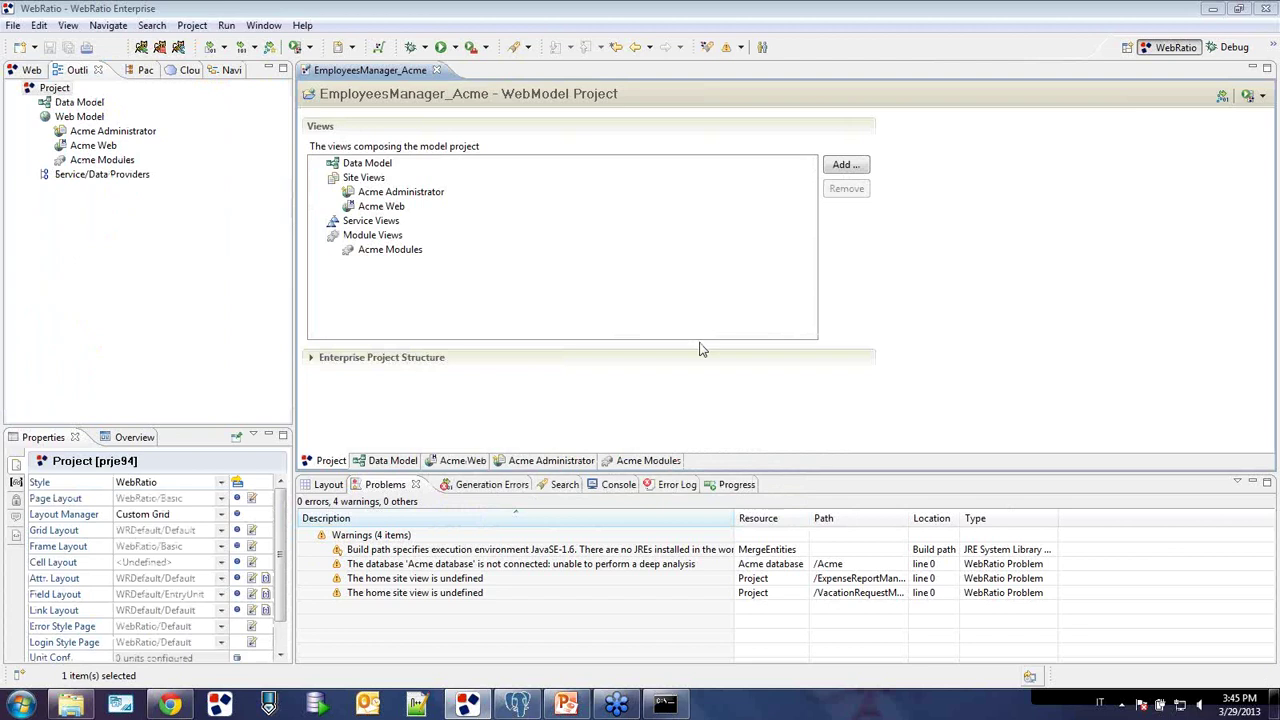
- Inspect the imported Acme Administrator and Acme Web site views and the Acme Modules module view in the EmployeesManager_Acme project
left_click(412, 196)
left_click(383, 208)
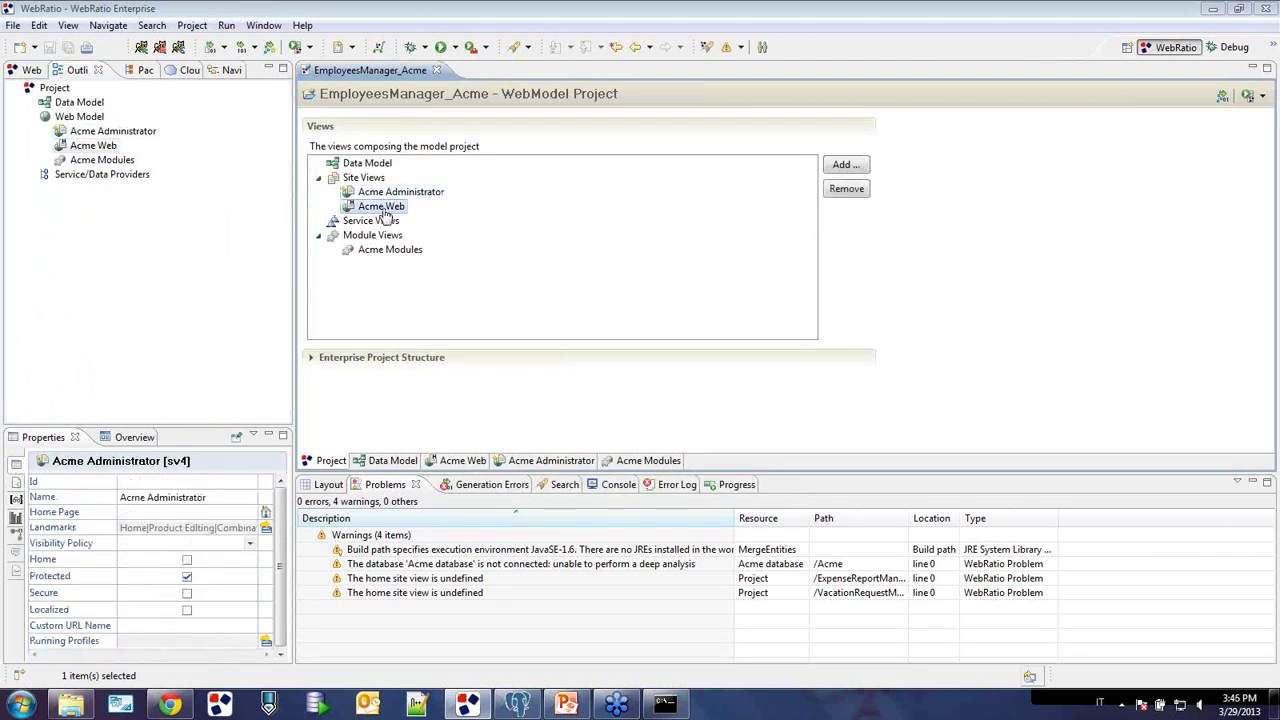
left_click(392, 251)
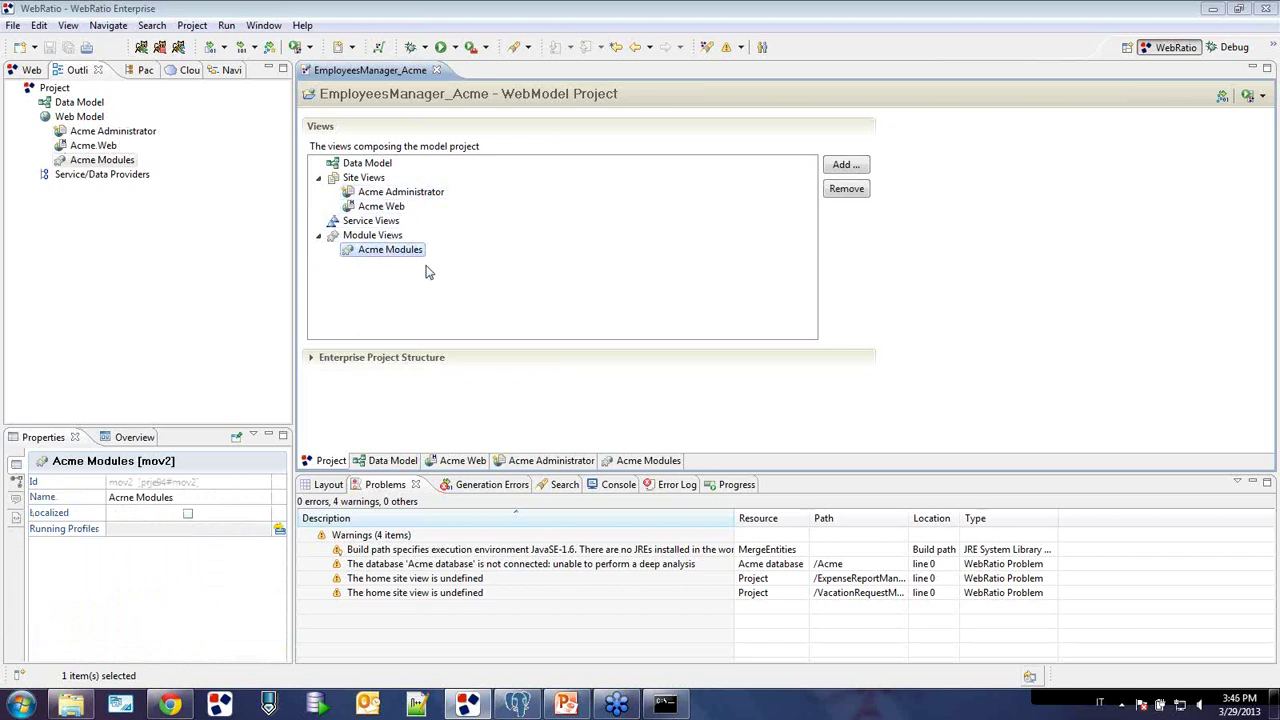
- Expand the EmployessManagerDB project in the project tree and open its Model.wr data model
left_click(31, 71)
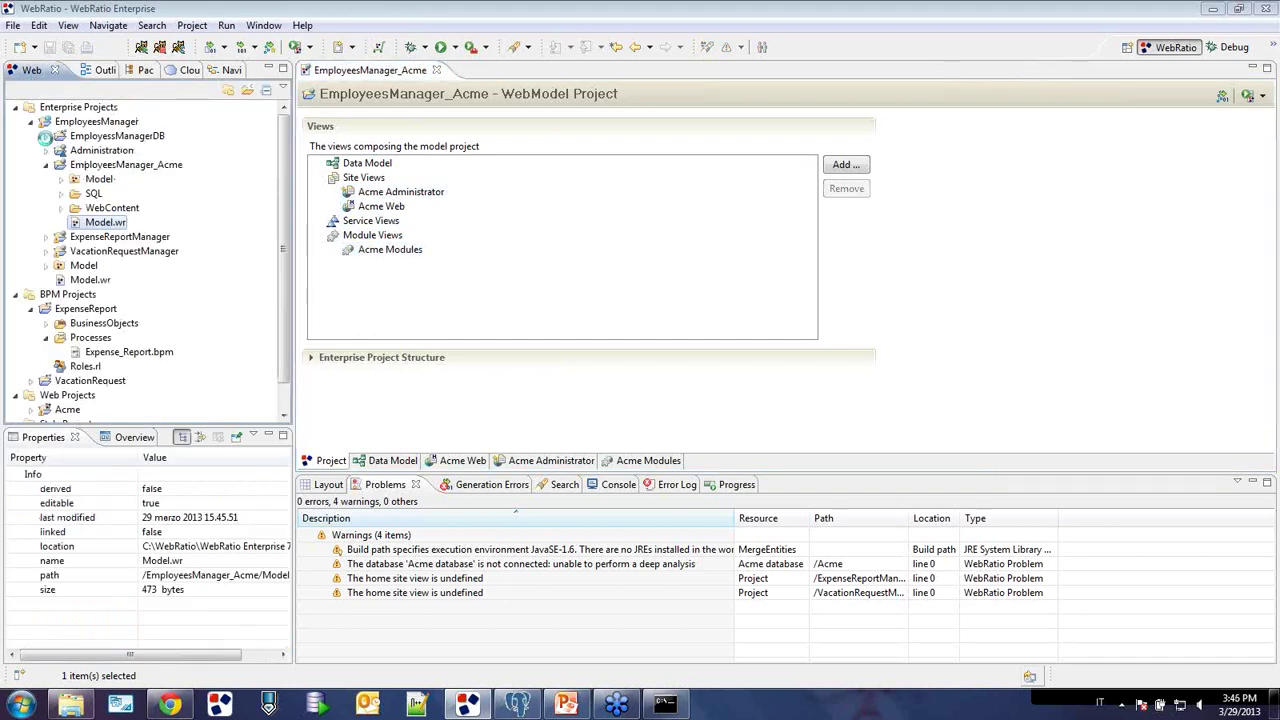
left_click(45, 136)
left_click(105, 179)
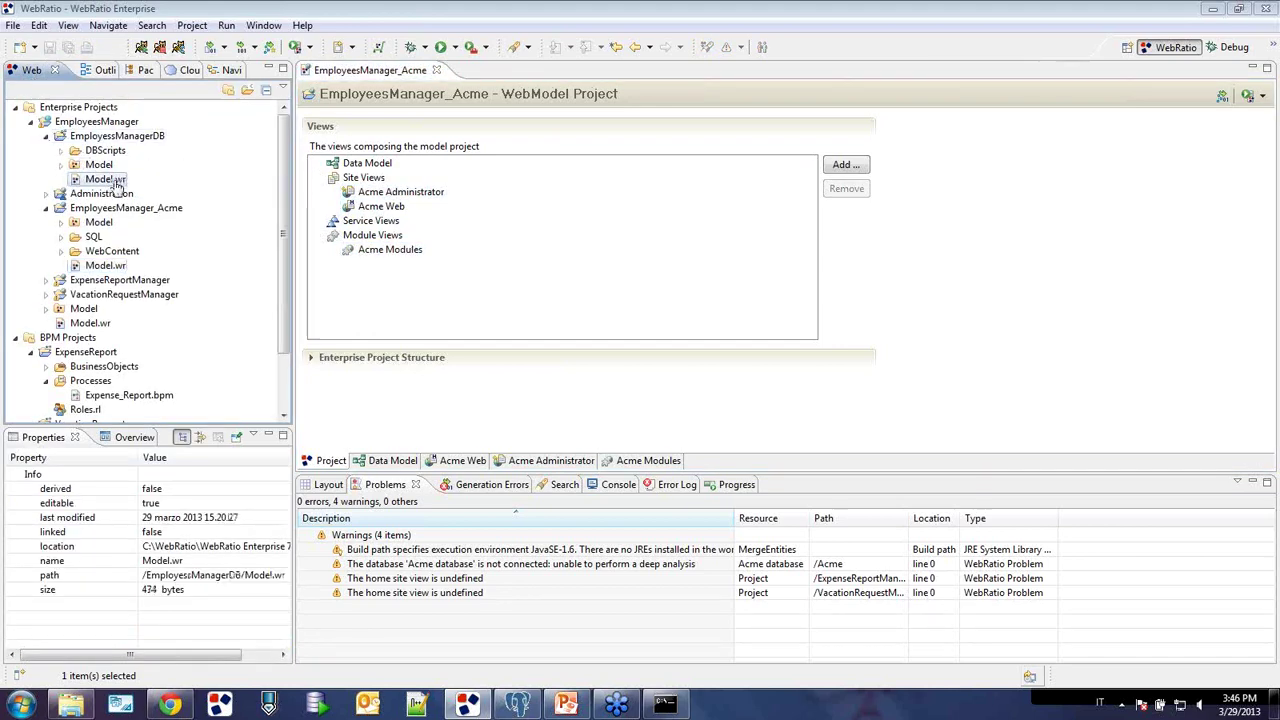
double_click(116, 182)
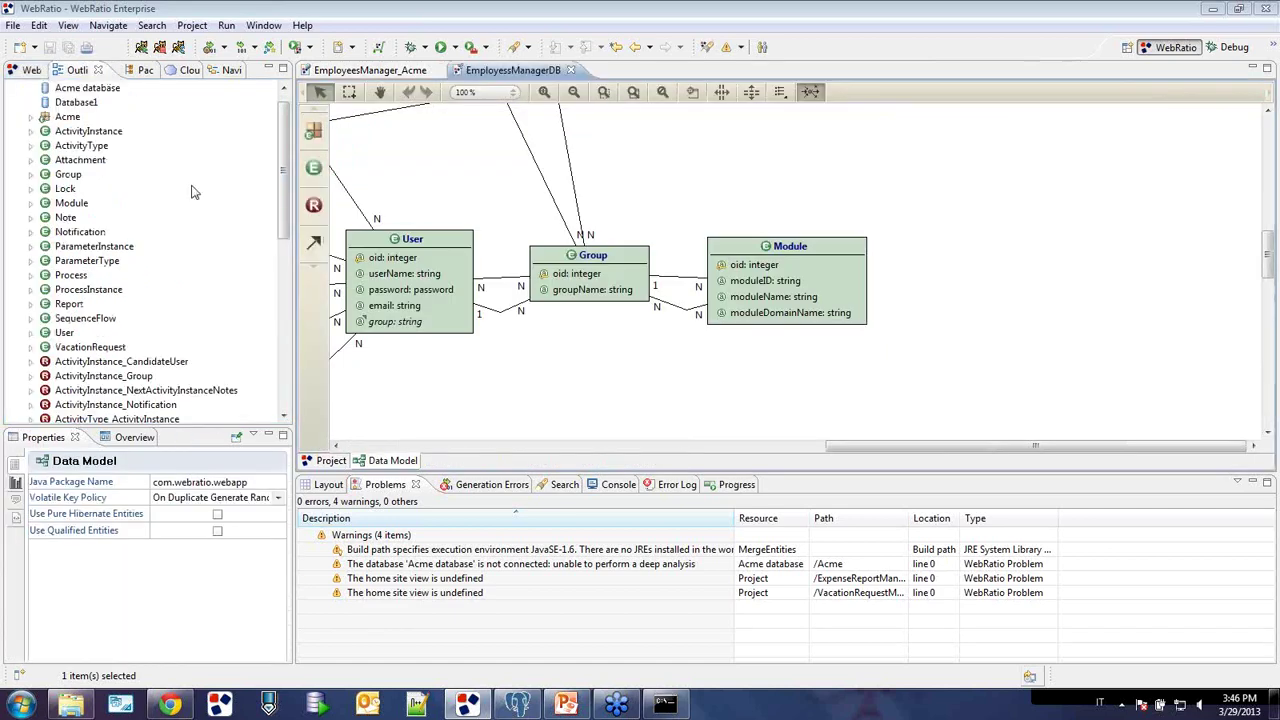
- Locate the Acme package in the data model and start making it local to WebModel/Module projects, allowing the open editors to close
double_click(70, 119)
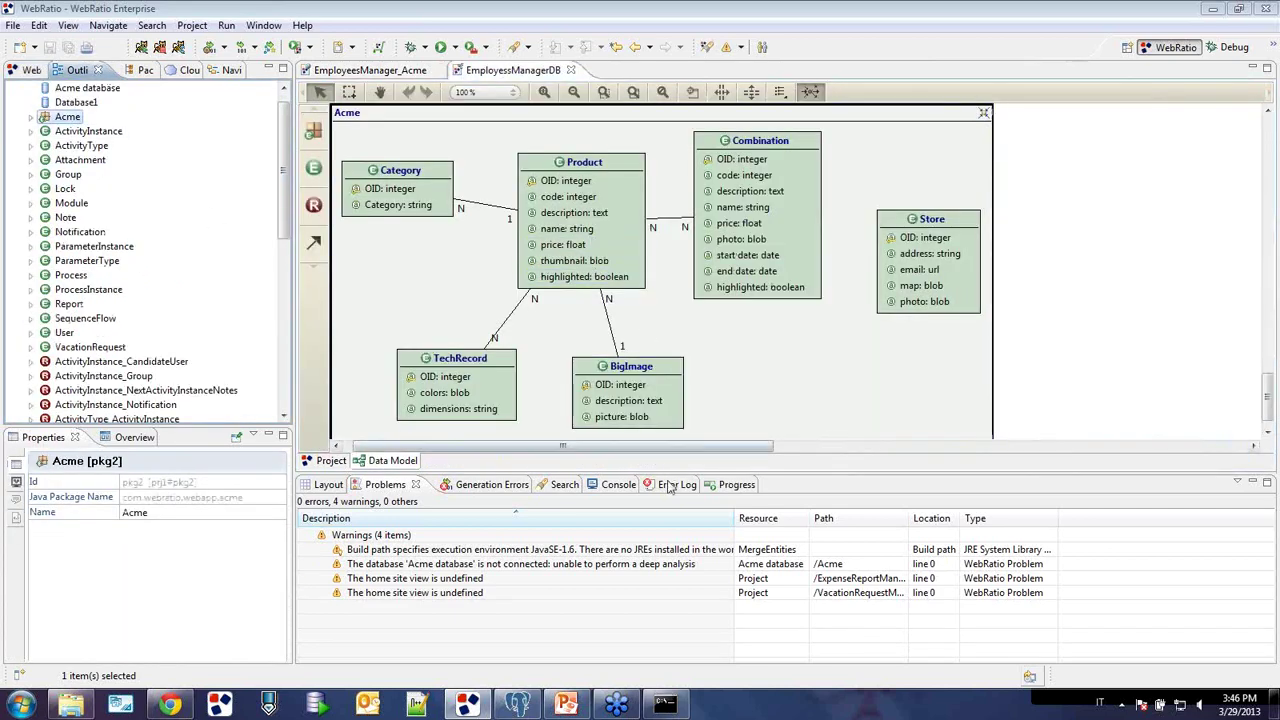
left_click_drag(667, 476, 662, 500)
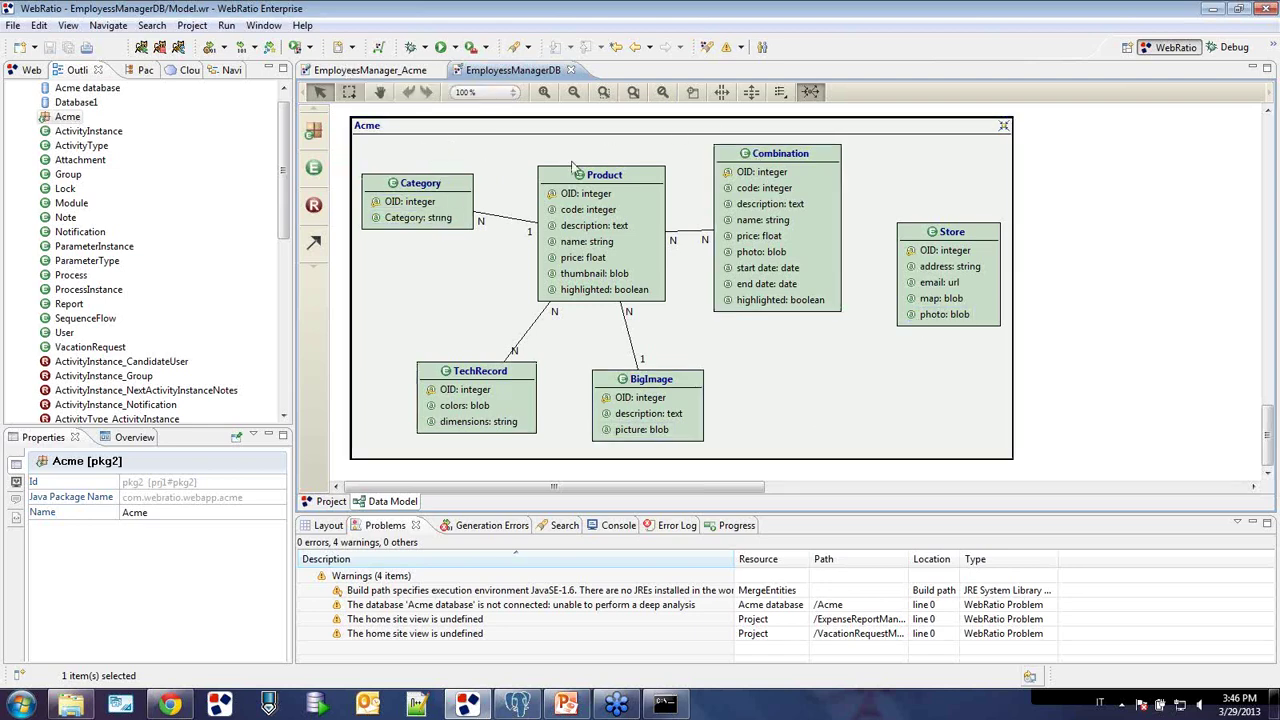
right_click(408, 144)
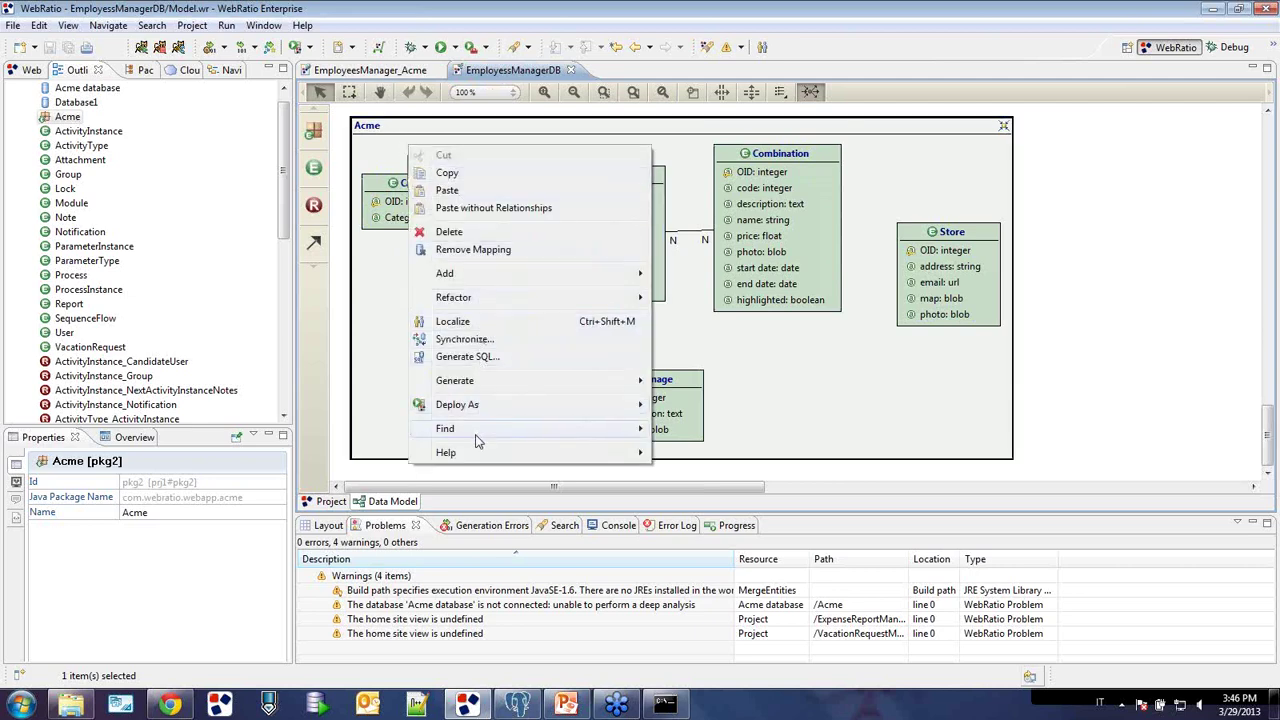
mouse_move(478, 306)
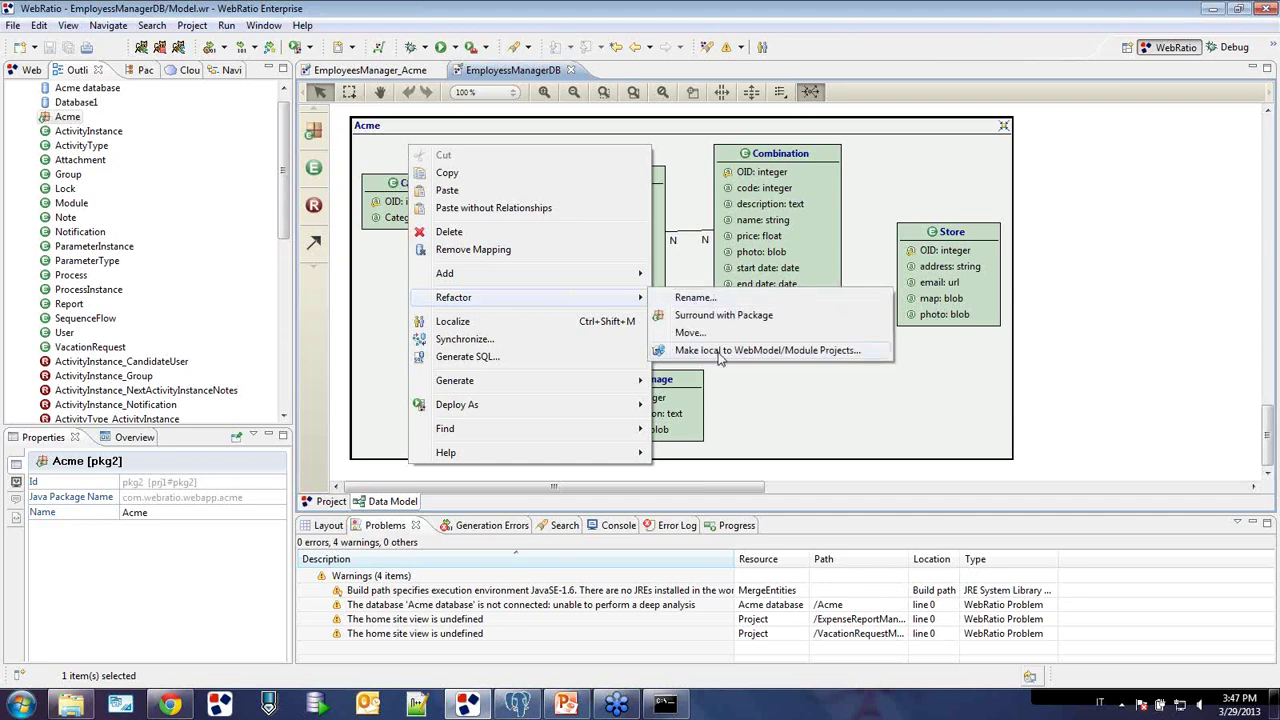
left_click(768, 350)
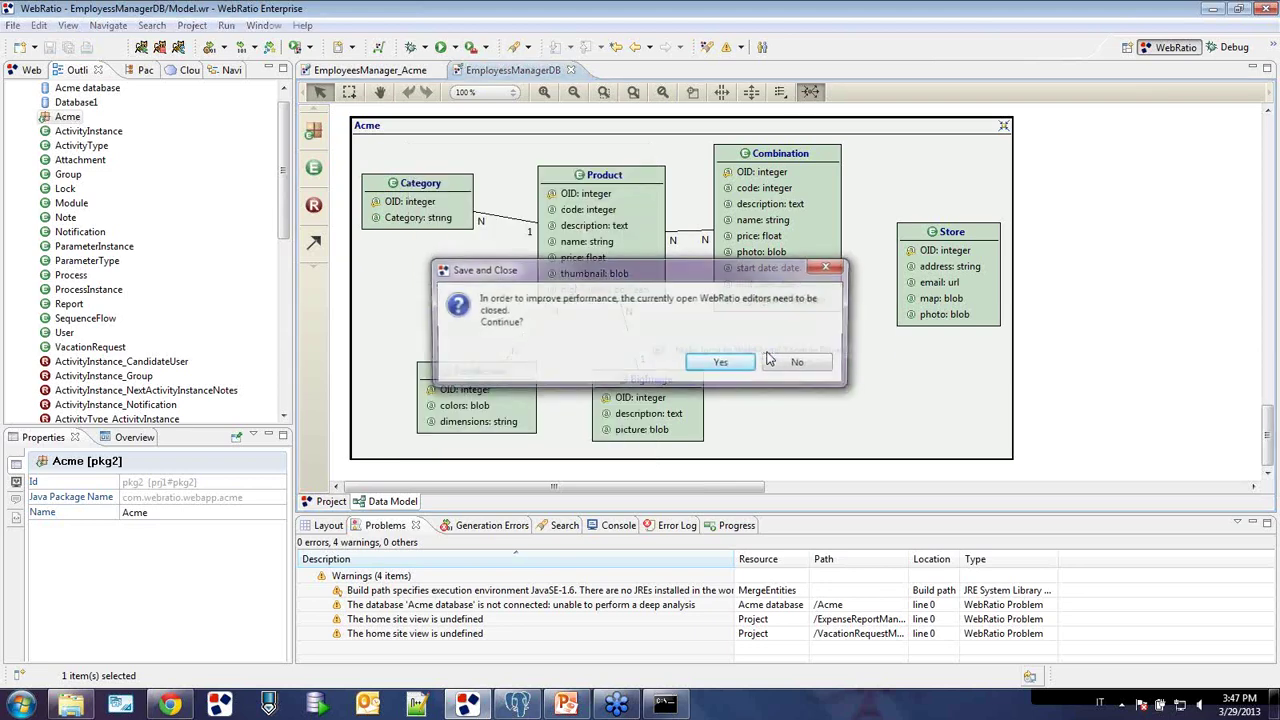
left_click(738, 364)
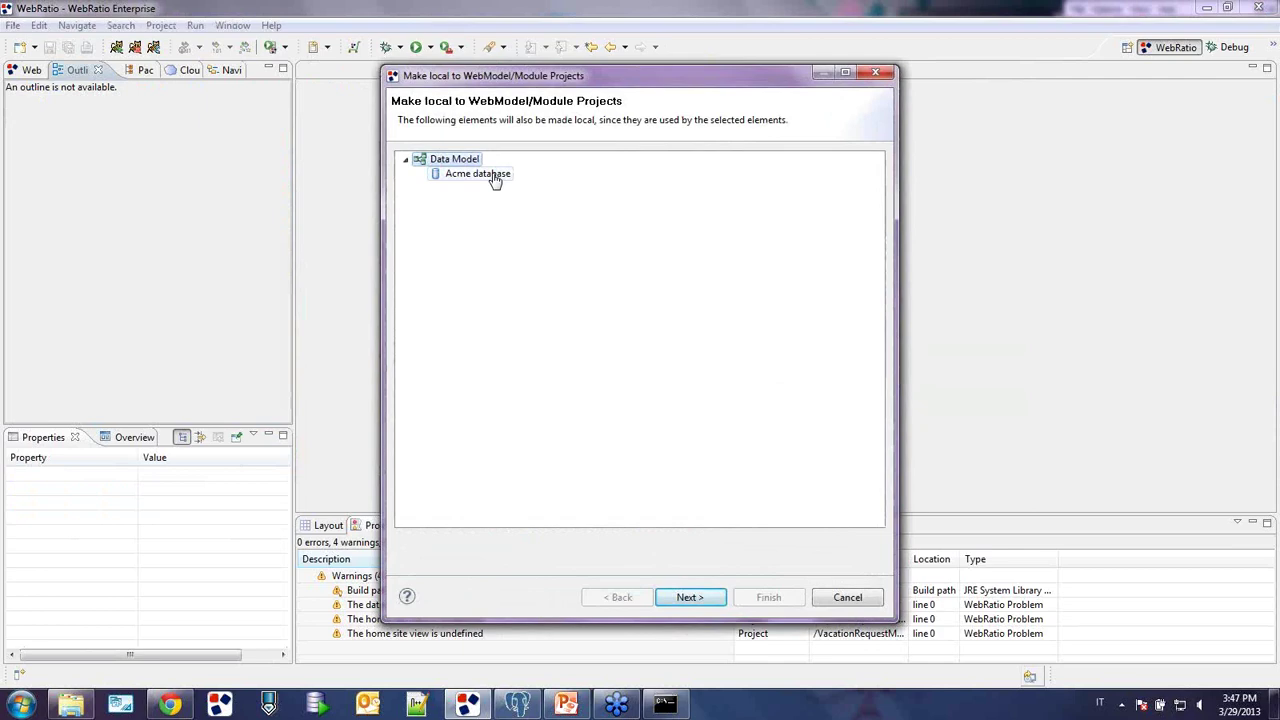
- Check that the Acme database is also made local, choose EmployeesManager_Acme as the target project, and complete the refactoring
left_click(496, 180)
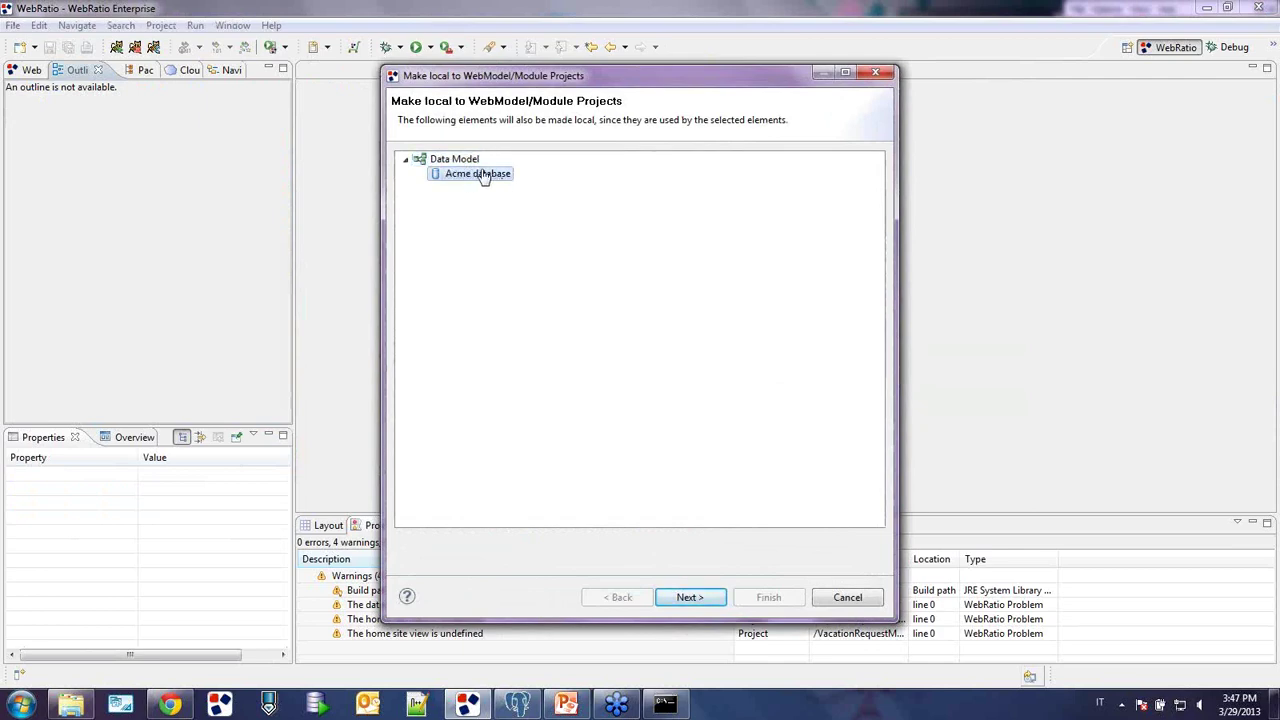
left_click(692, 600)
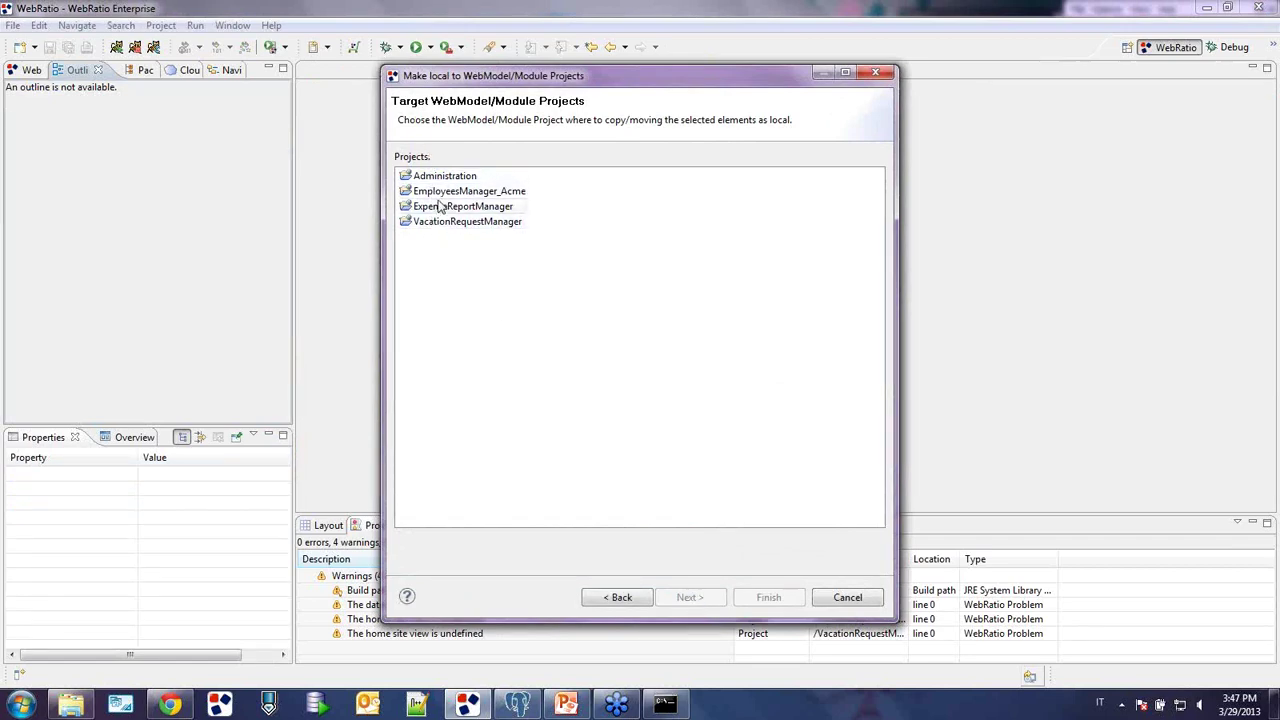
left_click(444, 193)
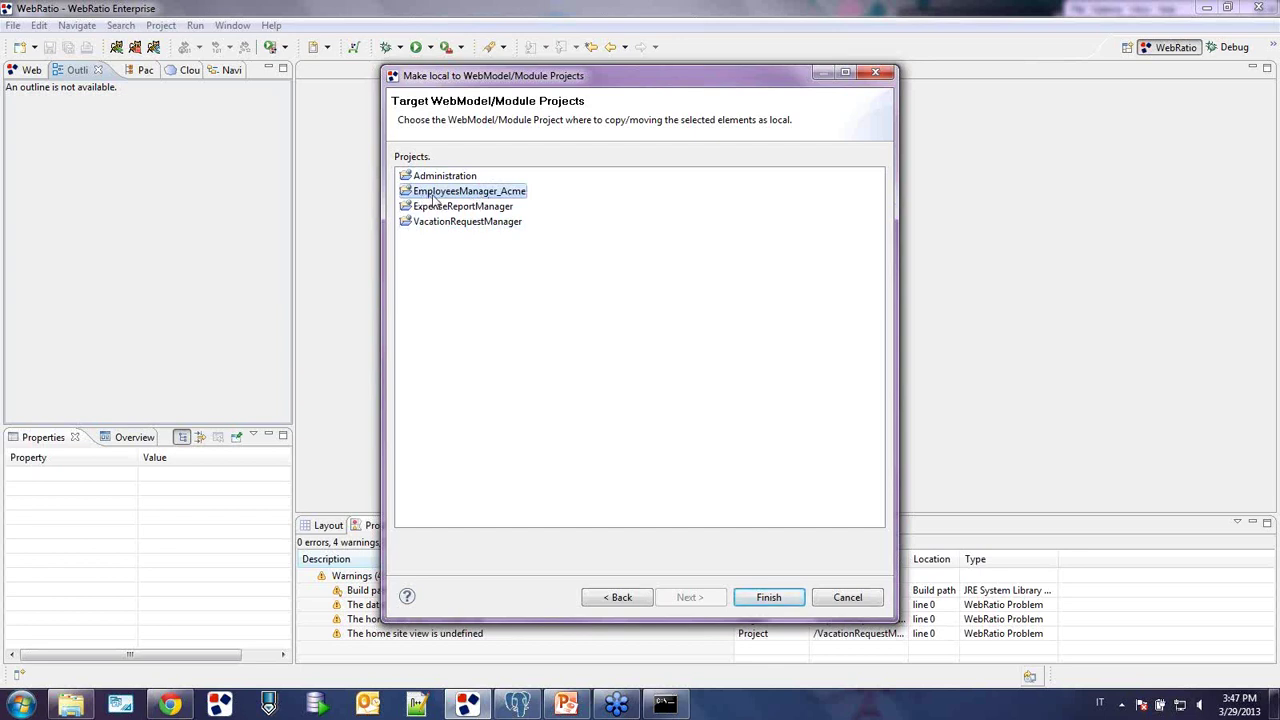
left_click(758, 599)
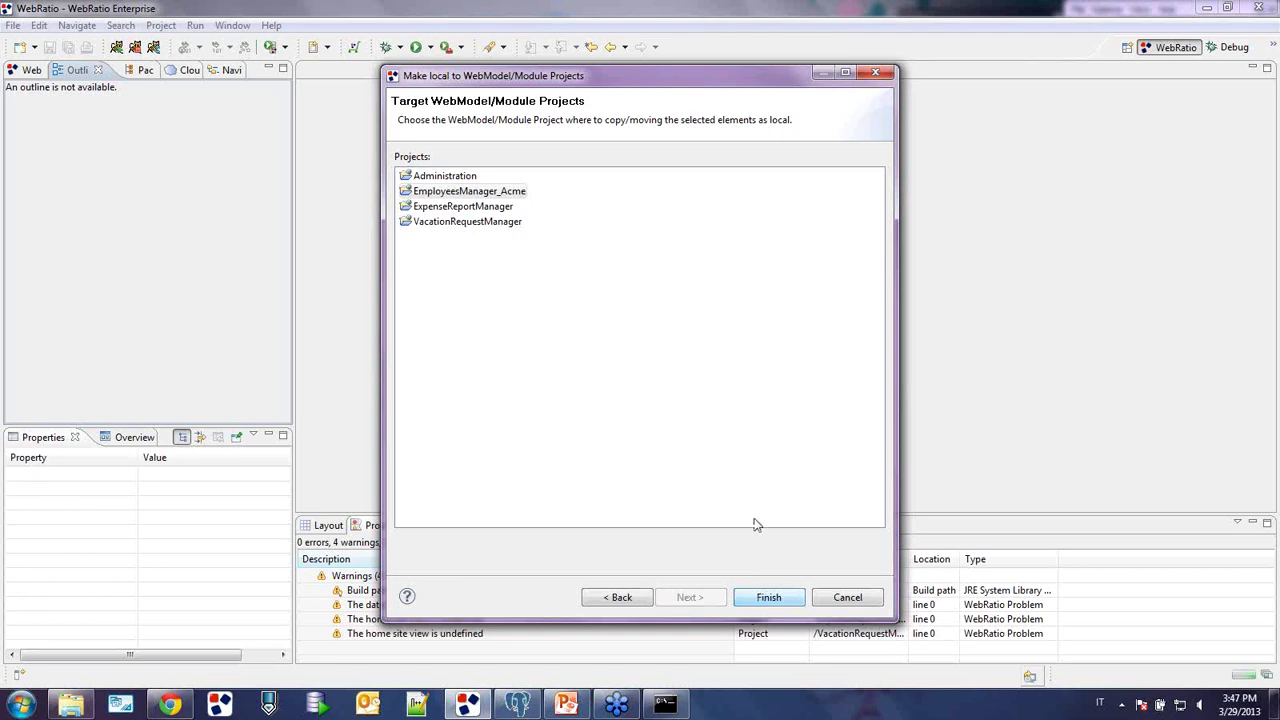